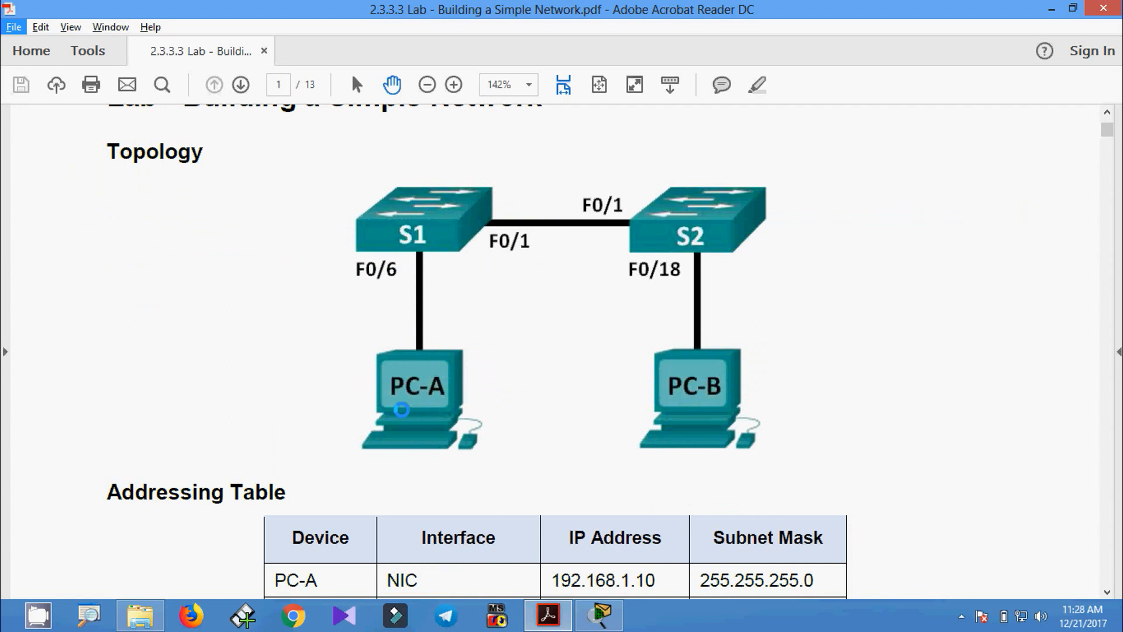
- Scroll through the lab PDF's topology, addressing table and objectives, then return to the top
click(401, 409)
scroll(428, 414, down, 2)
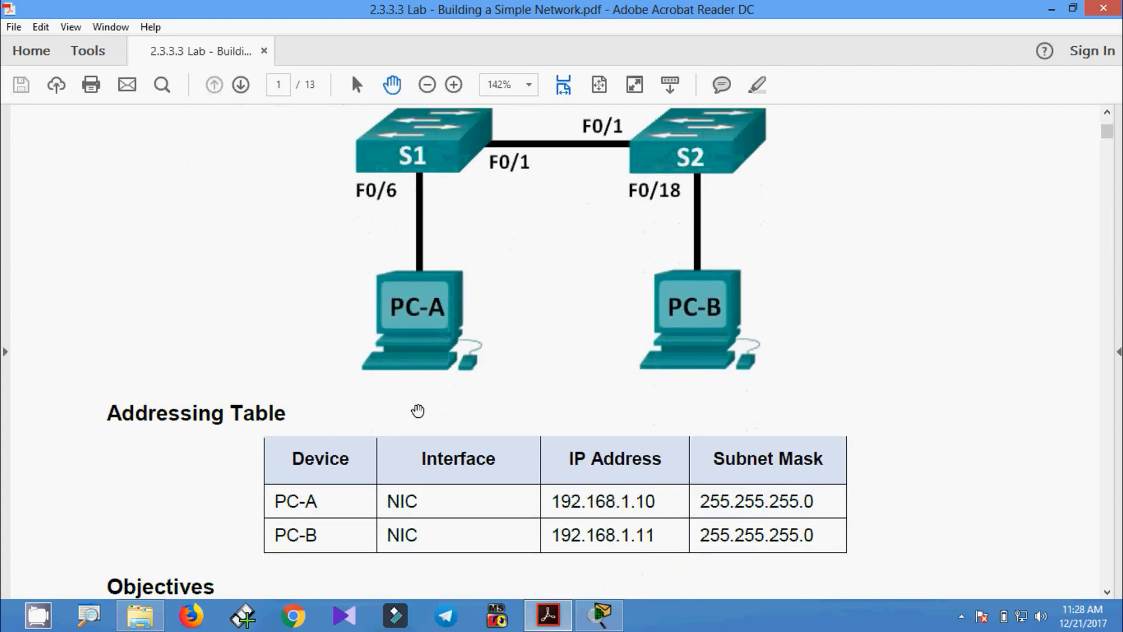
scroll(348, 433, down, 1)
scroll(389, 441, down, 1)
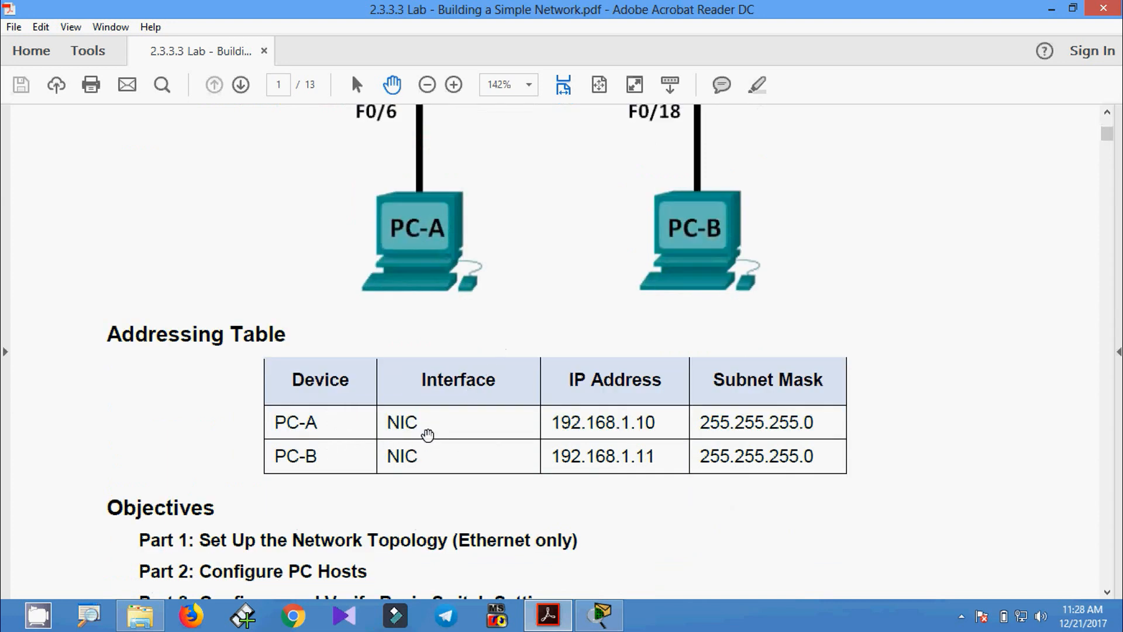
scroll(428, 435, down, 2)
scroll(428, 435, down, 2)
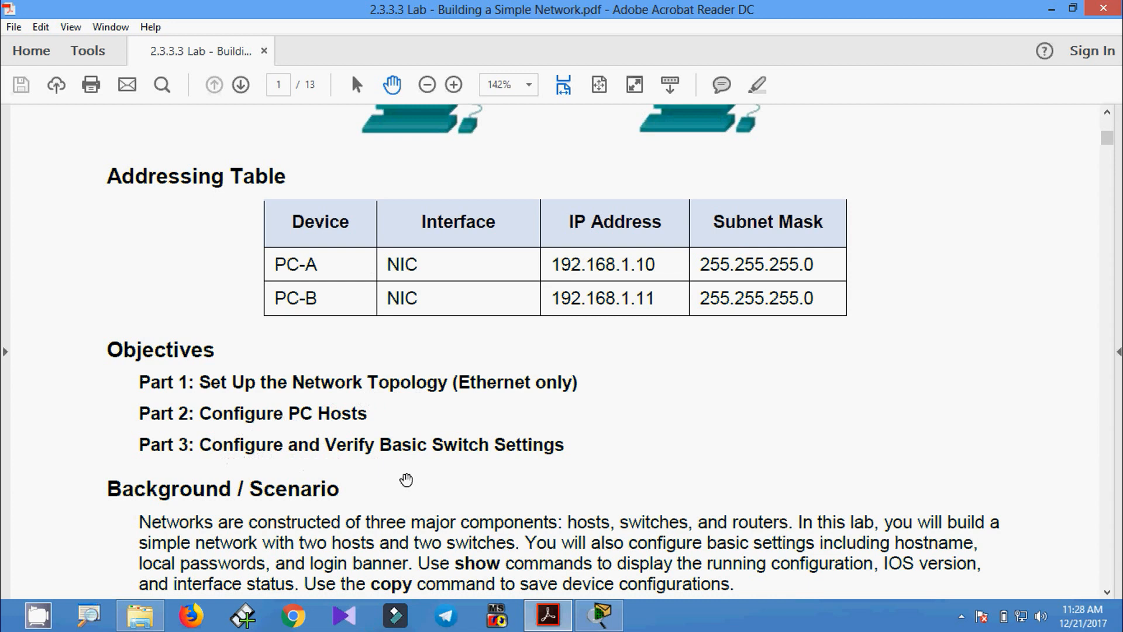
scroll(571, 426, up, 6)
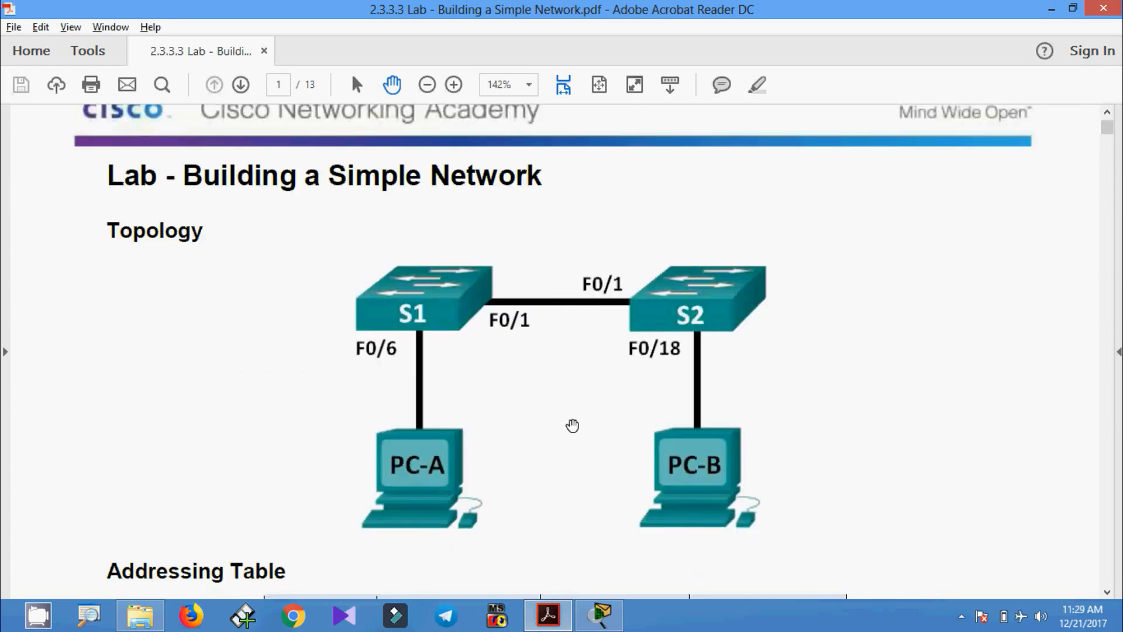
key(alt)
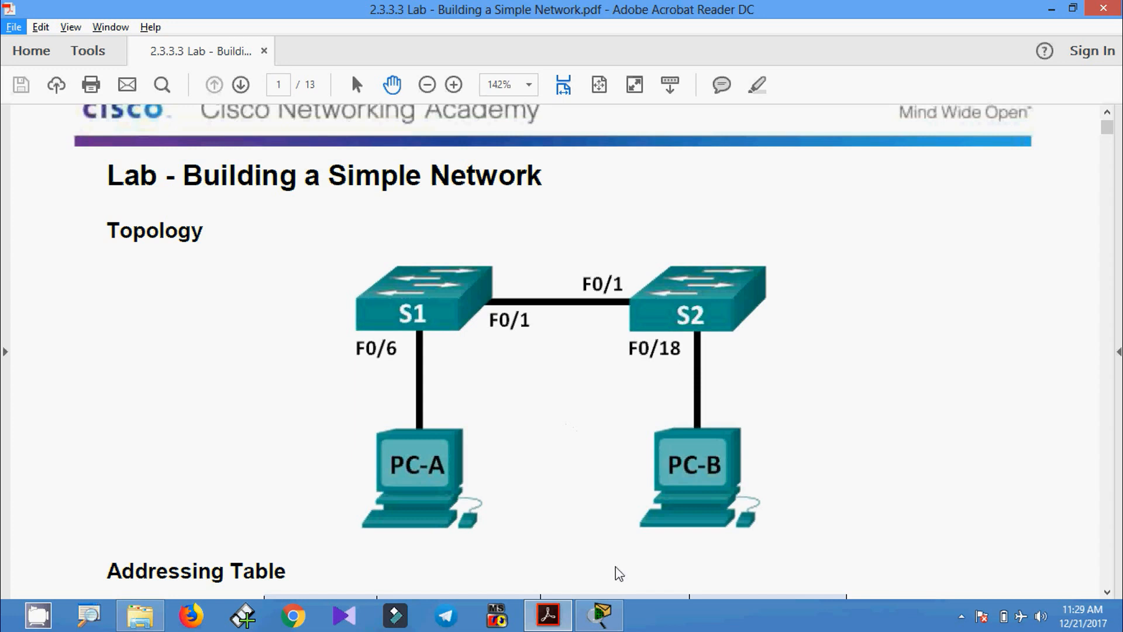
- Switch between Packet Tracer and the lab PDF, ending with Packet Tracer's empty workspace in front
click(602, 614)
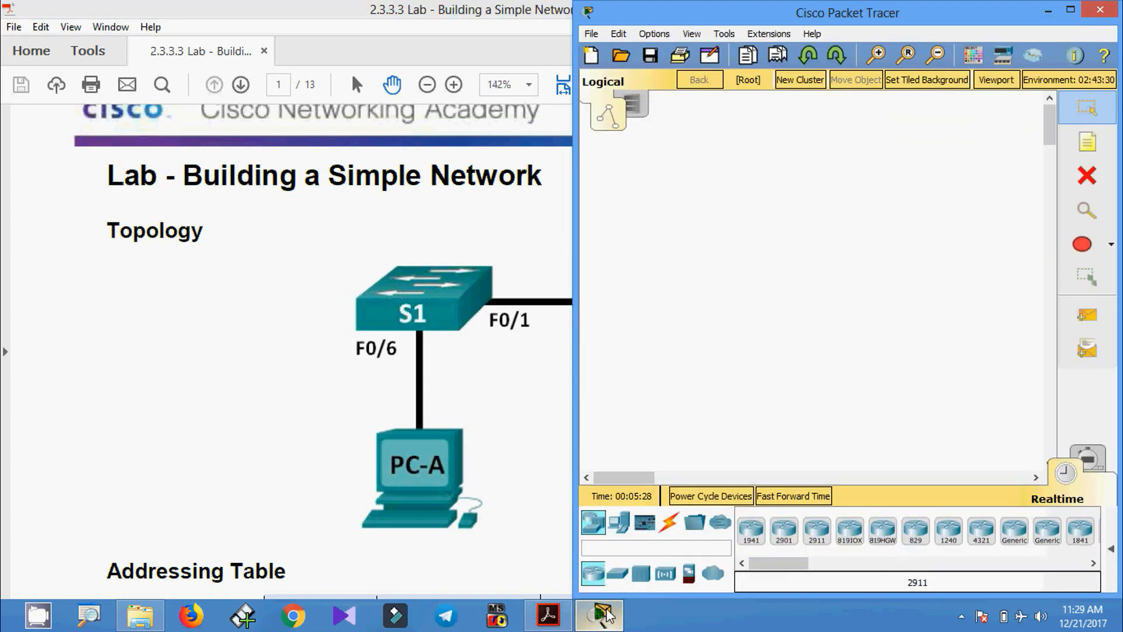
click(280, 418)
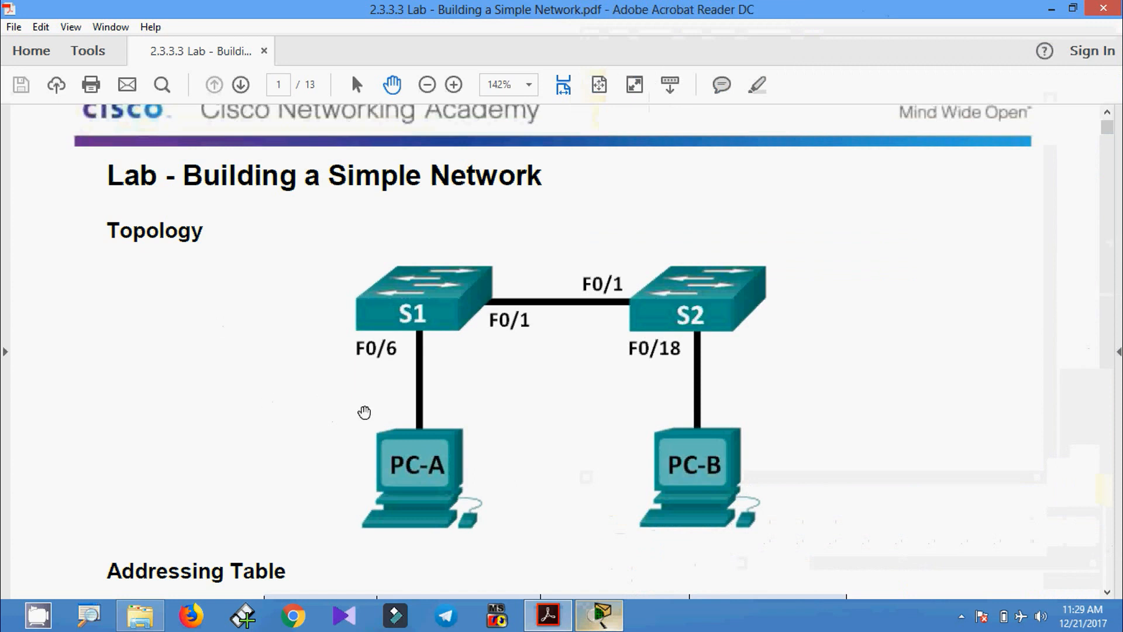
scroll(363, 410, down, 10)
scroll(366, 429, down, 10)
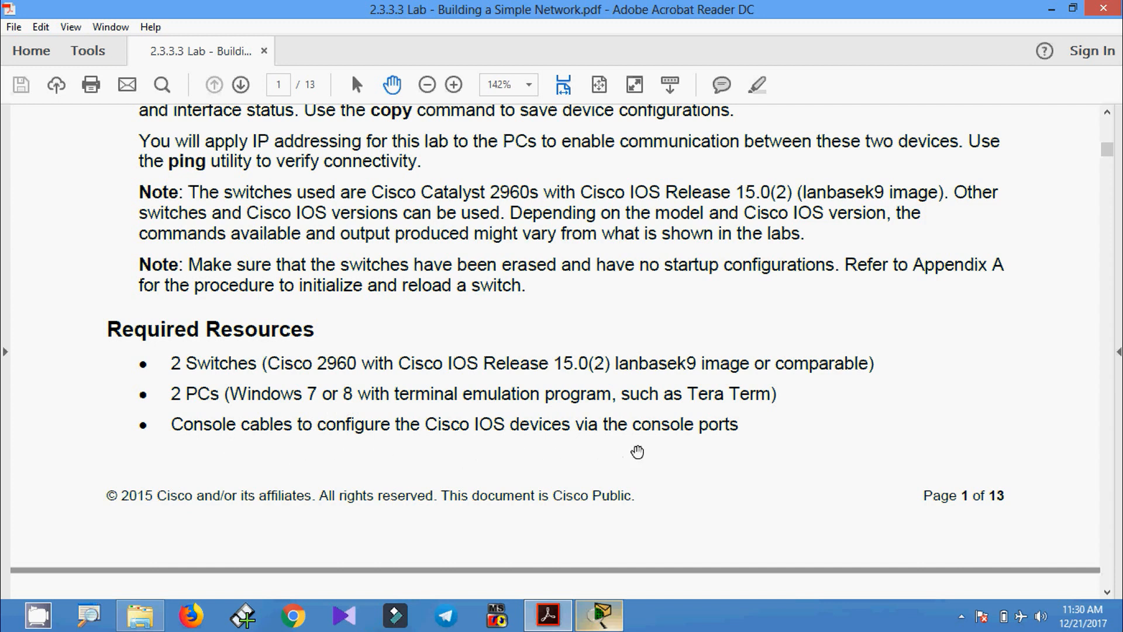
click(603, 625)
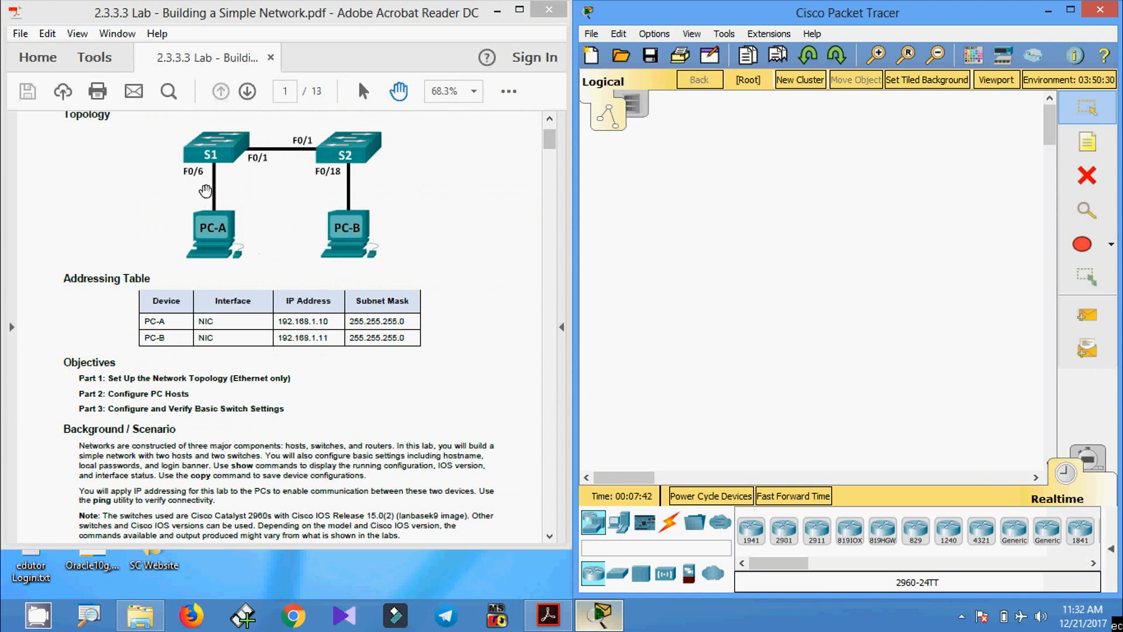
- Place two 2960 switches, Switch0 and Switch1, side by side
click(619, 575)
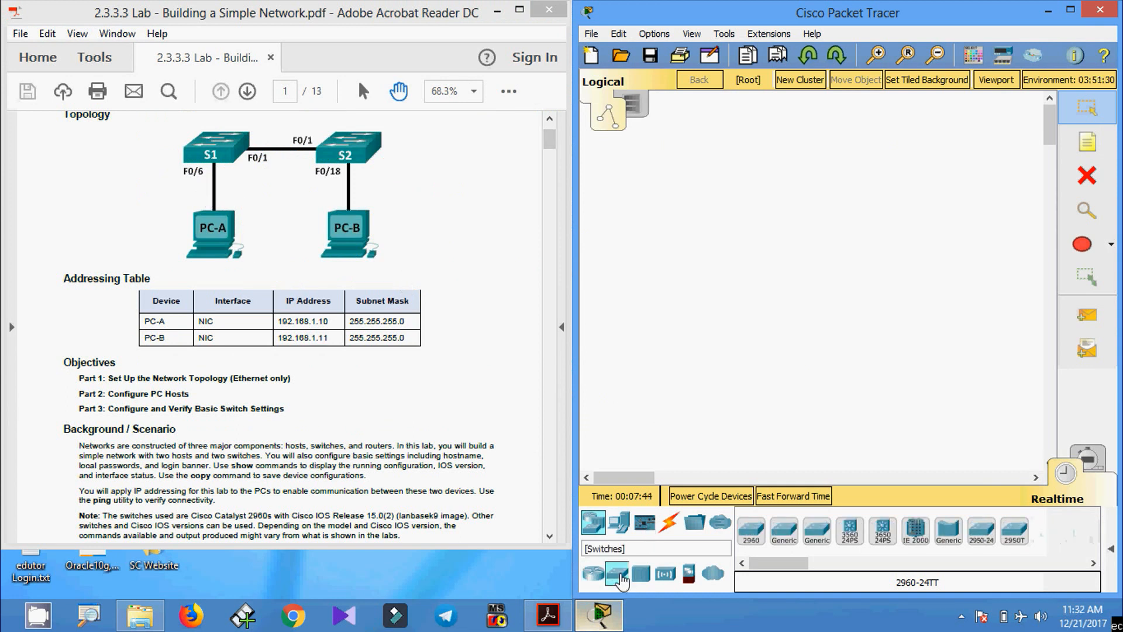
click(751, 531)
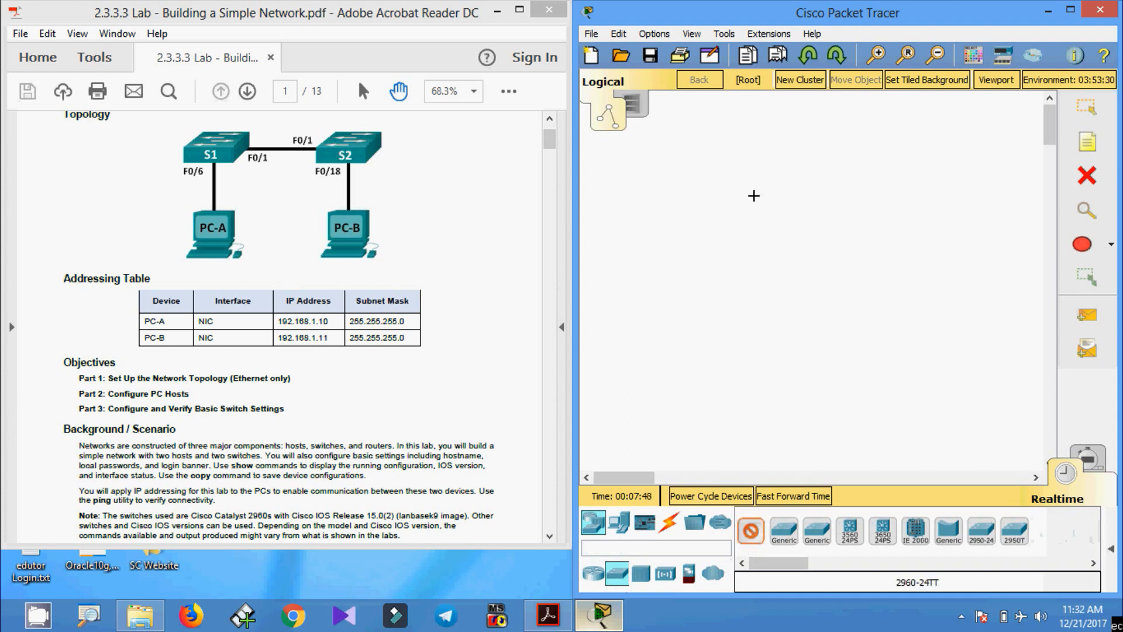
click(884, 199)
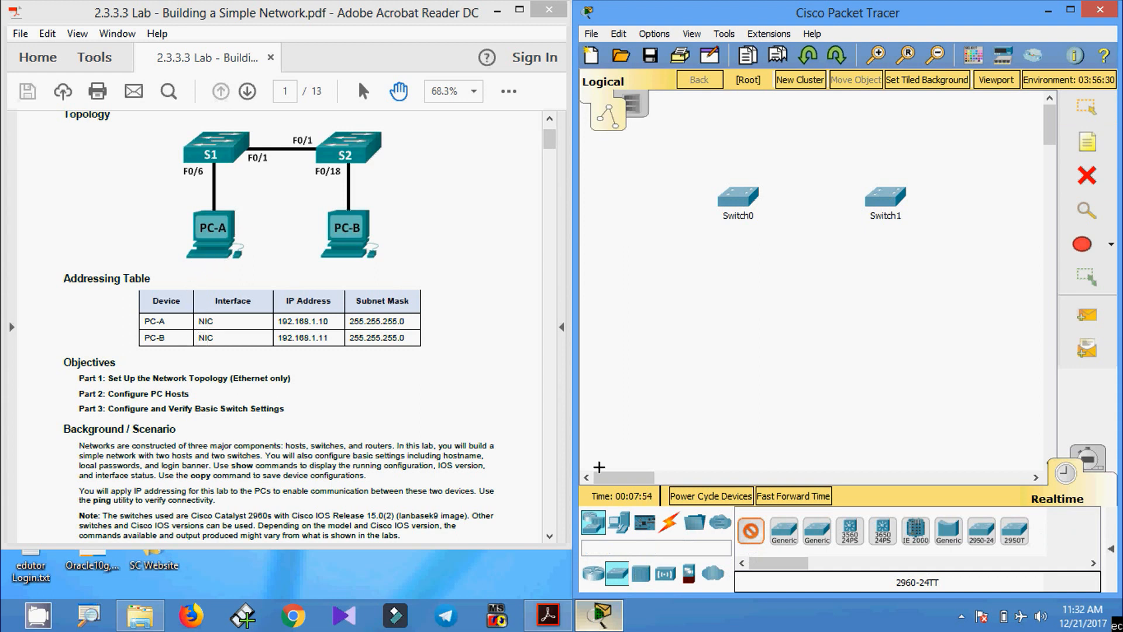
- Place two Generic PCs, PC0 below Switch0 and PC1 below Switch1
click(619, 527)
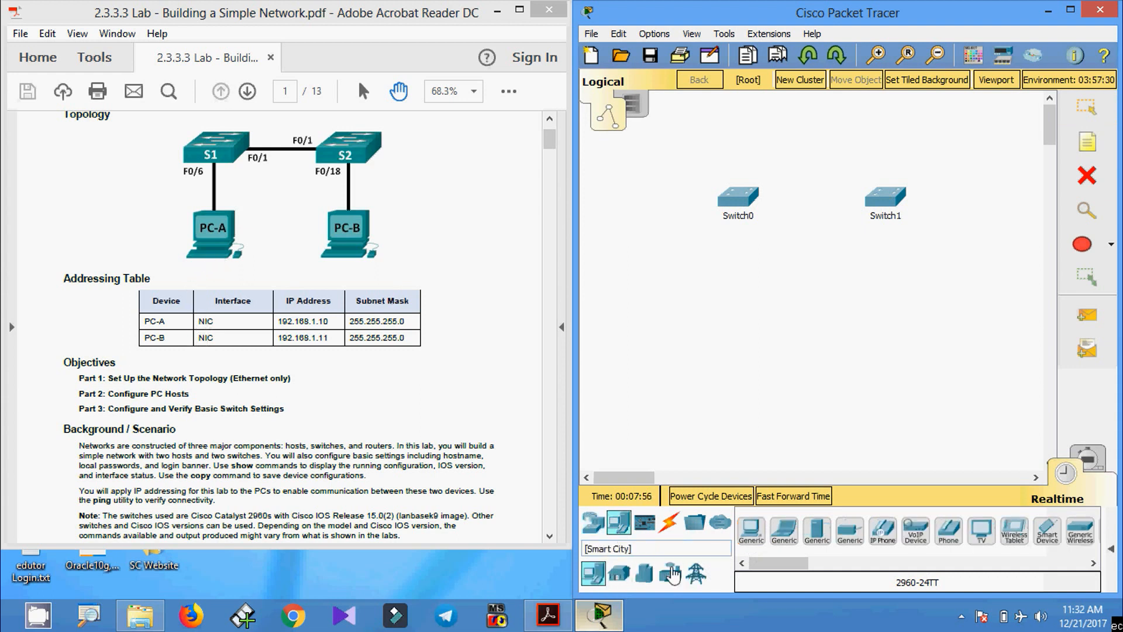
click(755, 537)
click(756, 539)
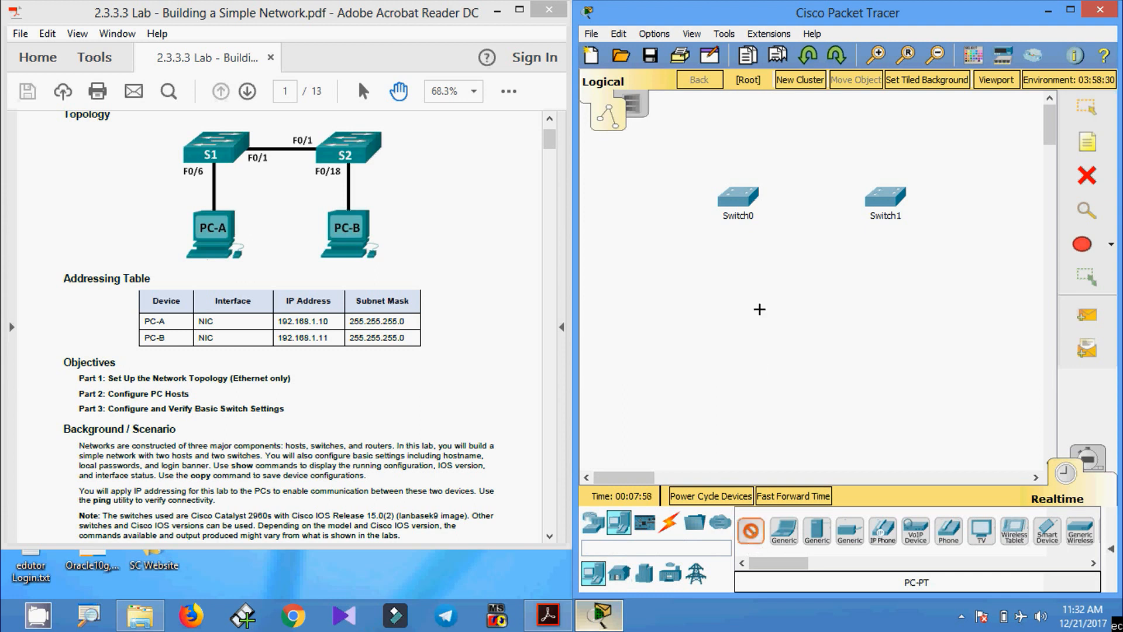
click(738, 305)
click(890, 307)
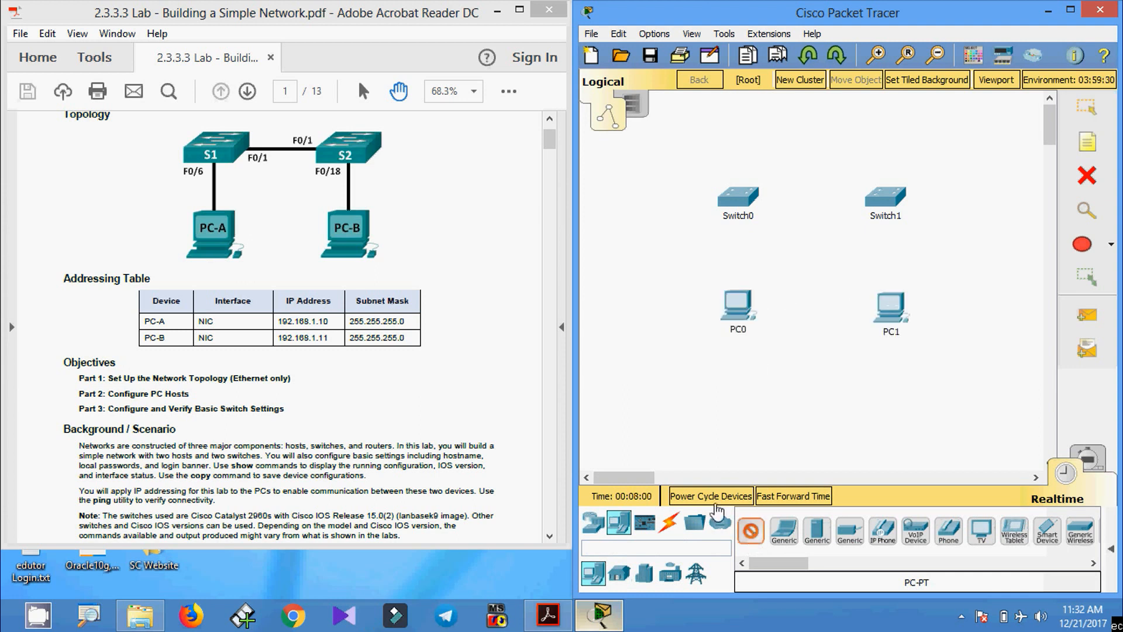
click(669, 522)
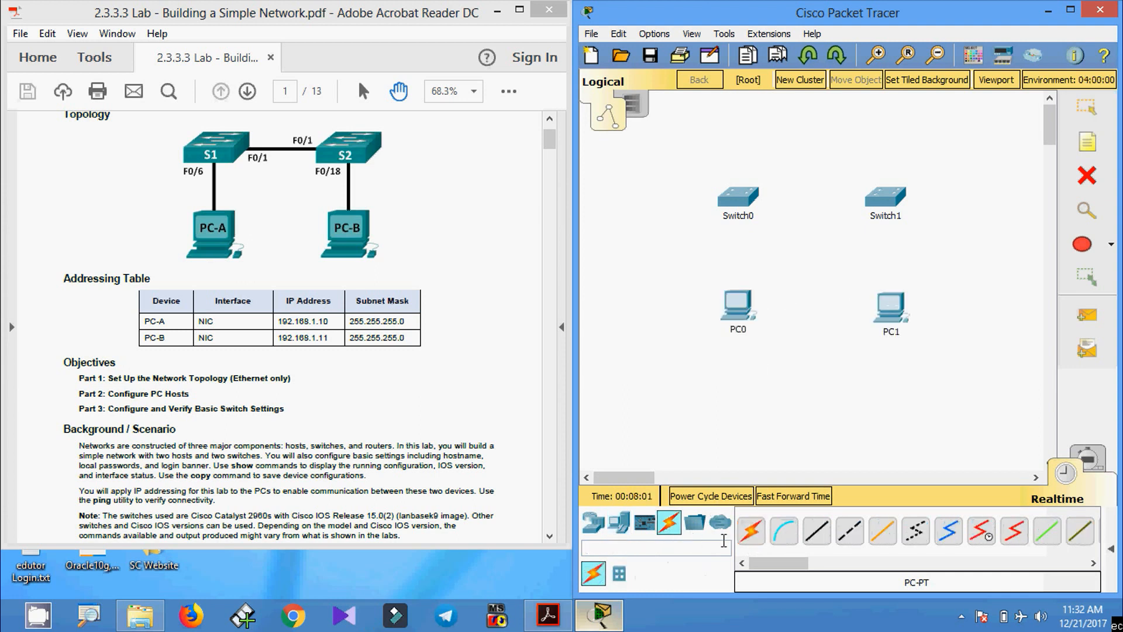
- Cable Switch0 Fa0/6 to PC0 and Switch1 Fa0/18 to PC1 with copper straight-through cables
click(813, 539)
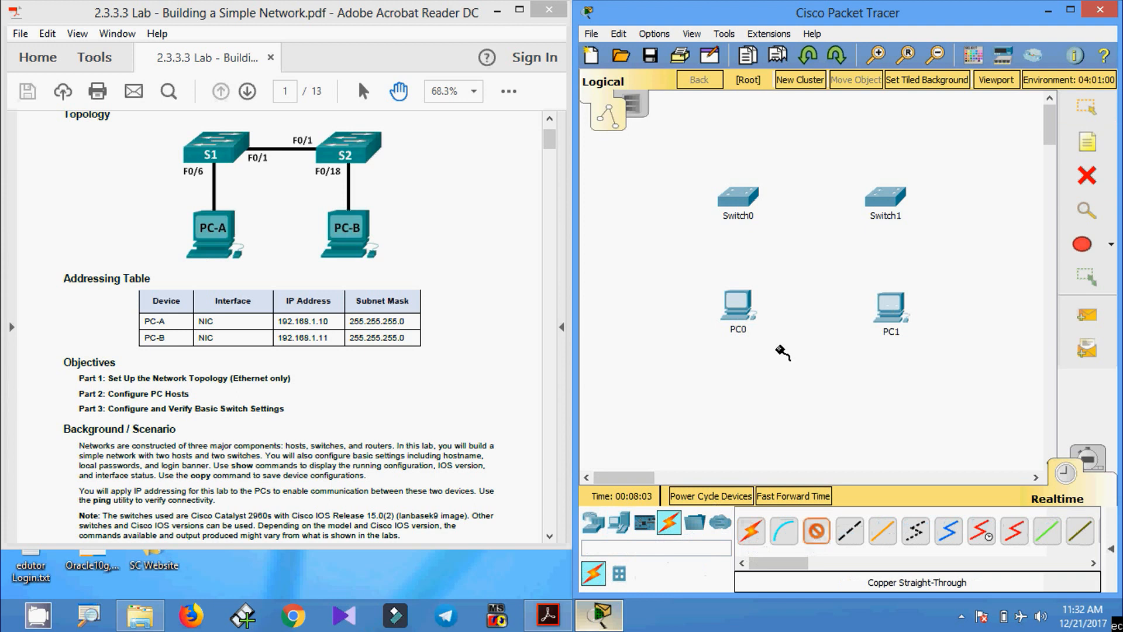
click(744, 201)
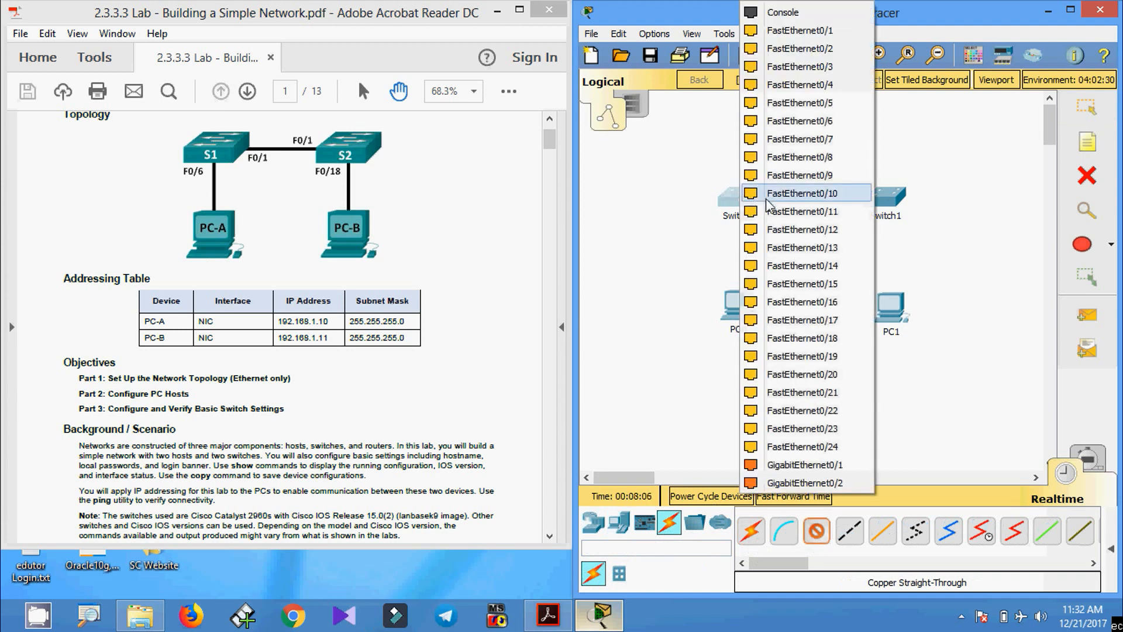
click(787, 121)
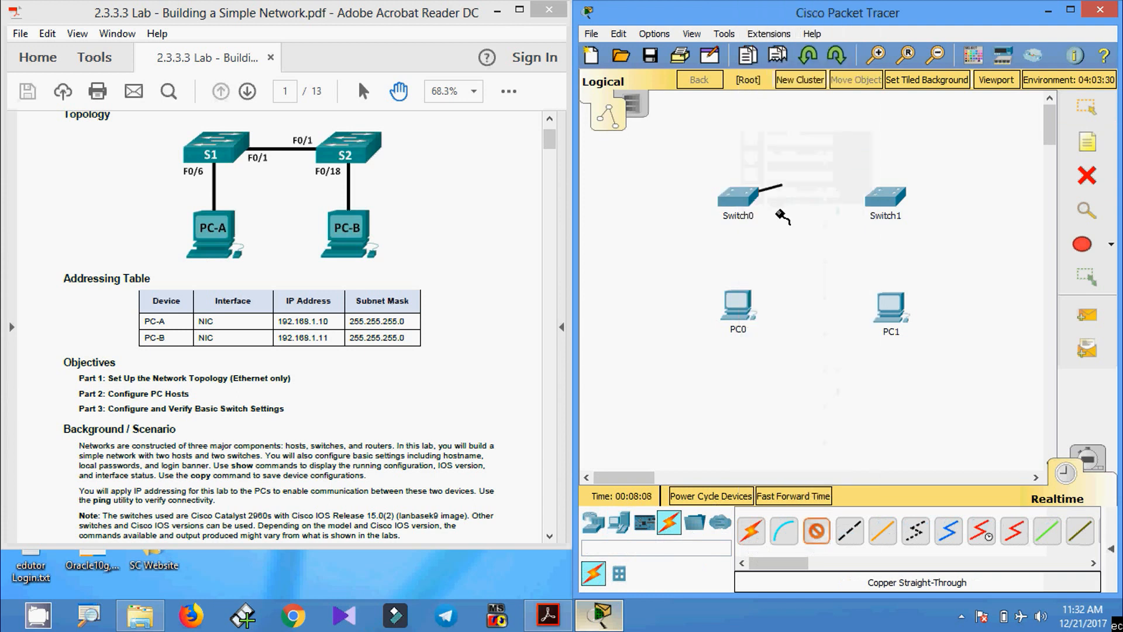
click(747, 299)
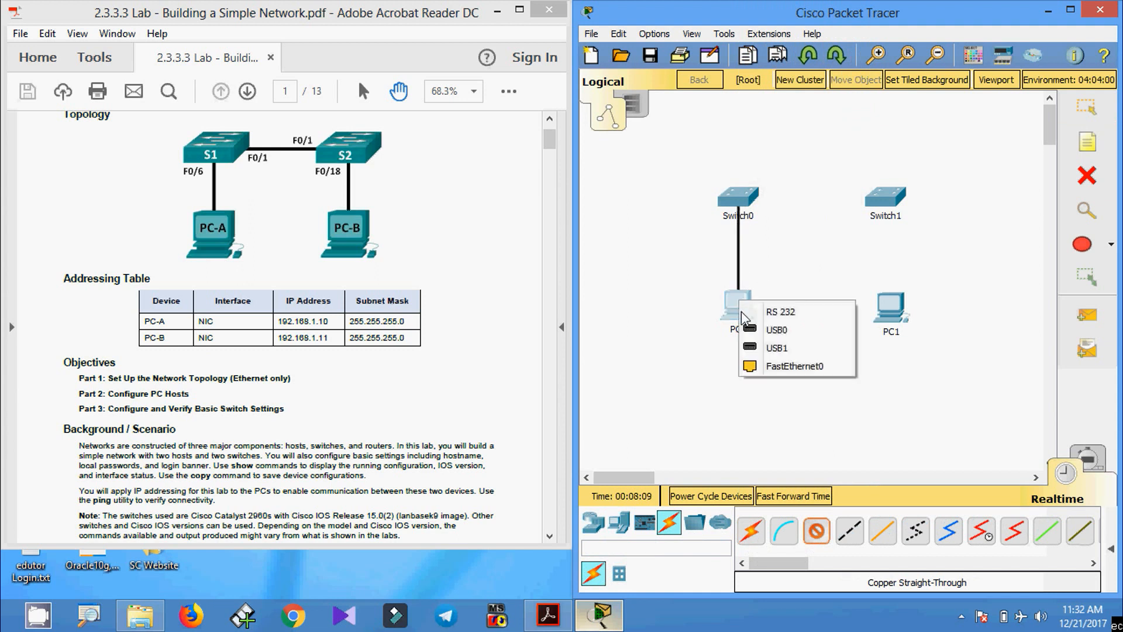
click(761, 365)
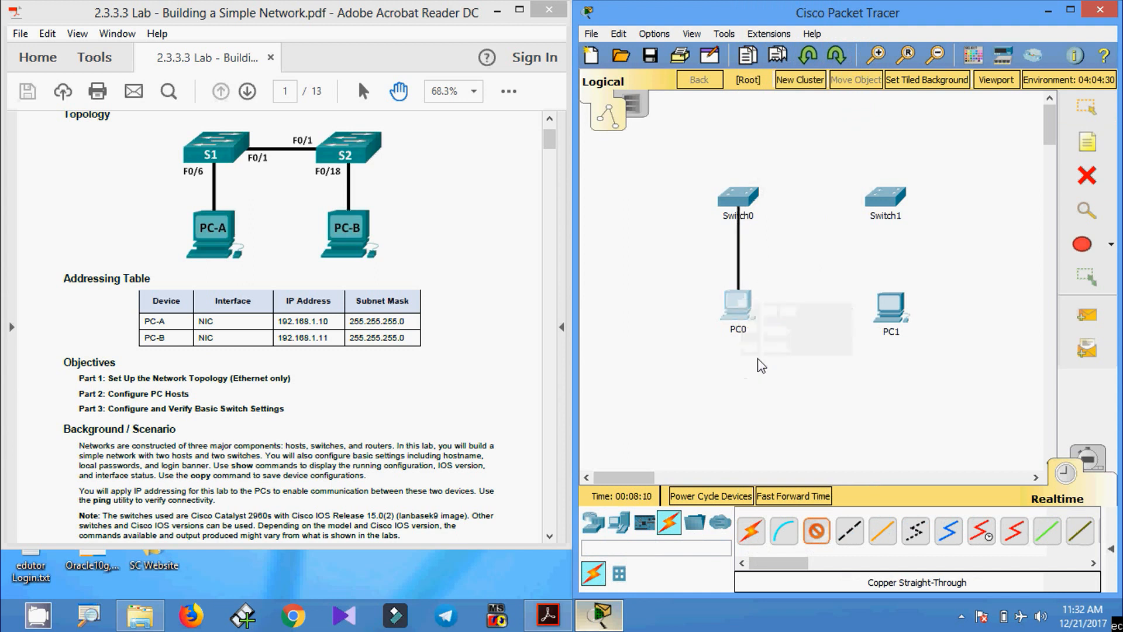
click(887, 200)
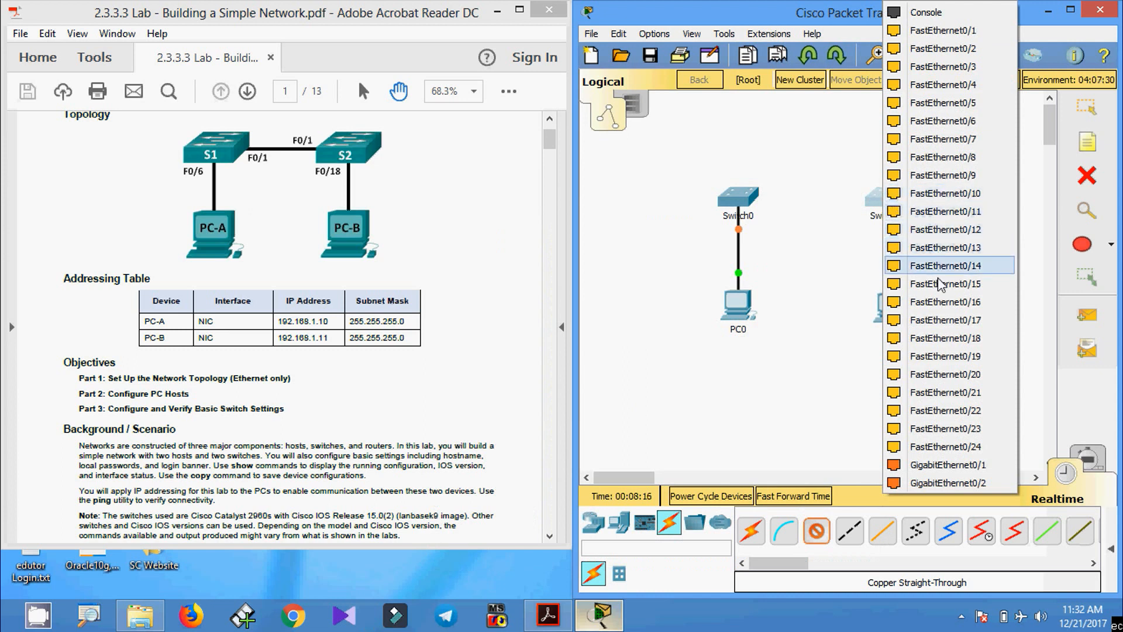
click(934, 338)
click(892, 313)
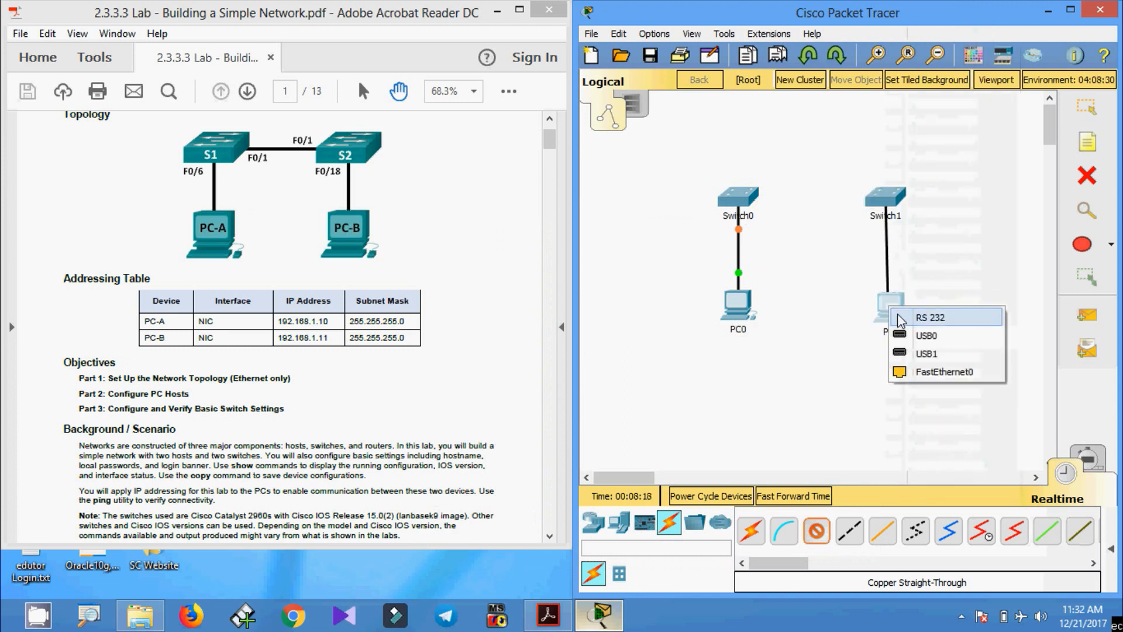
click(915, 373)
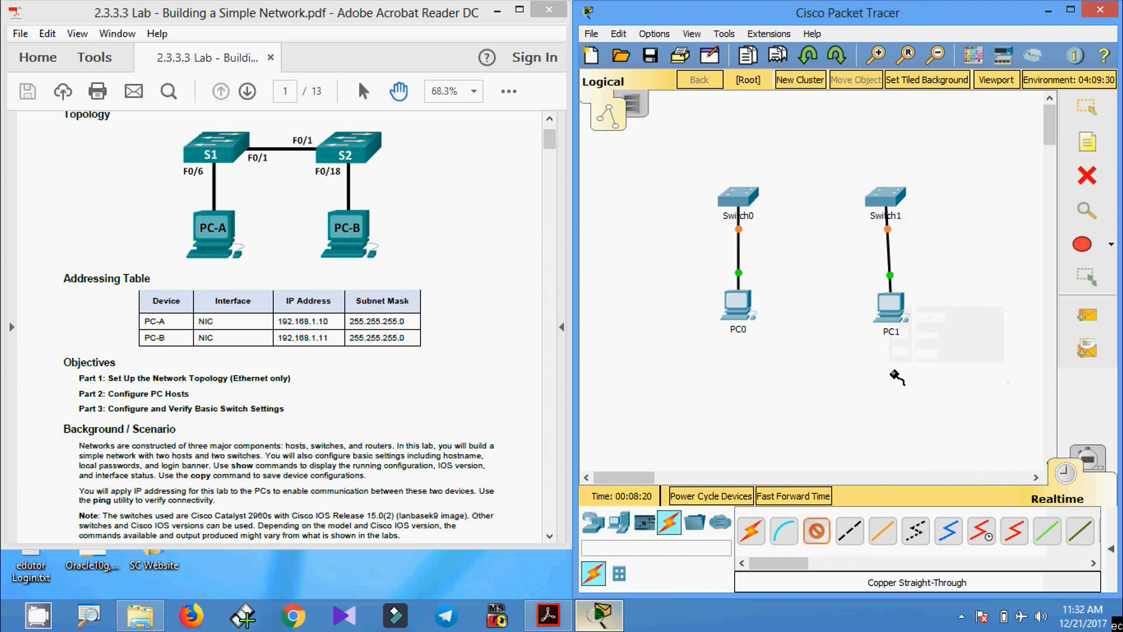
- Join Switch0 Fa0/1 to Switch1 Fa0/1 with a copper cross-over cable
click(849, 531)
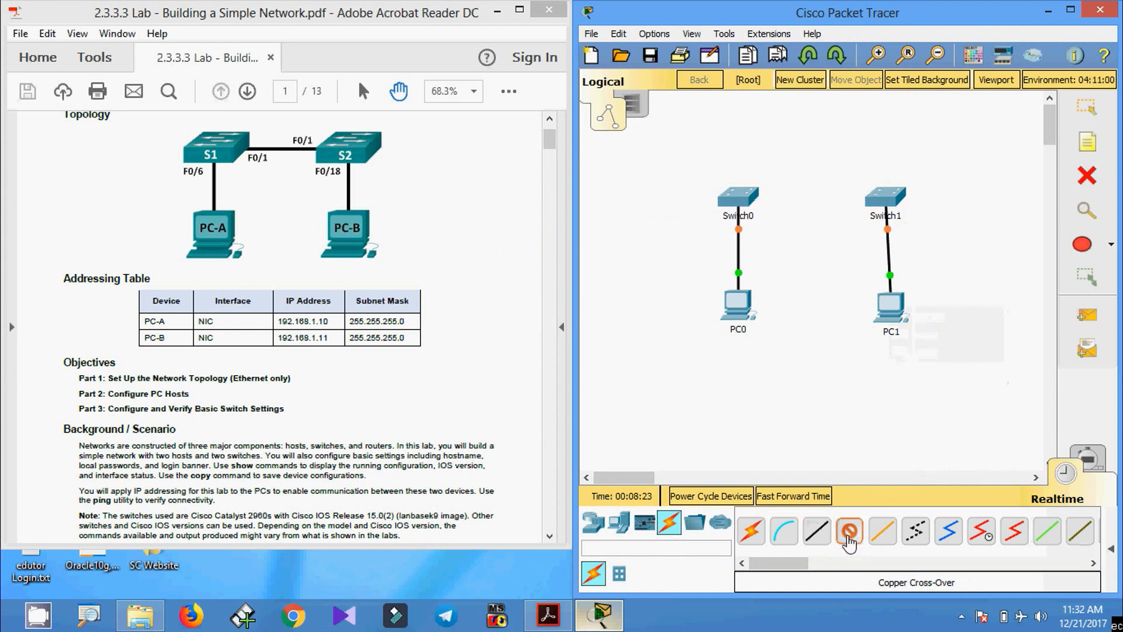
click(740, 199)
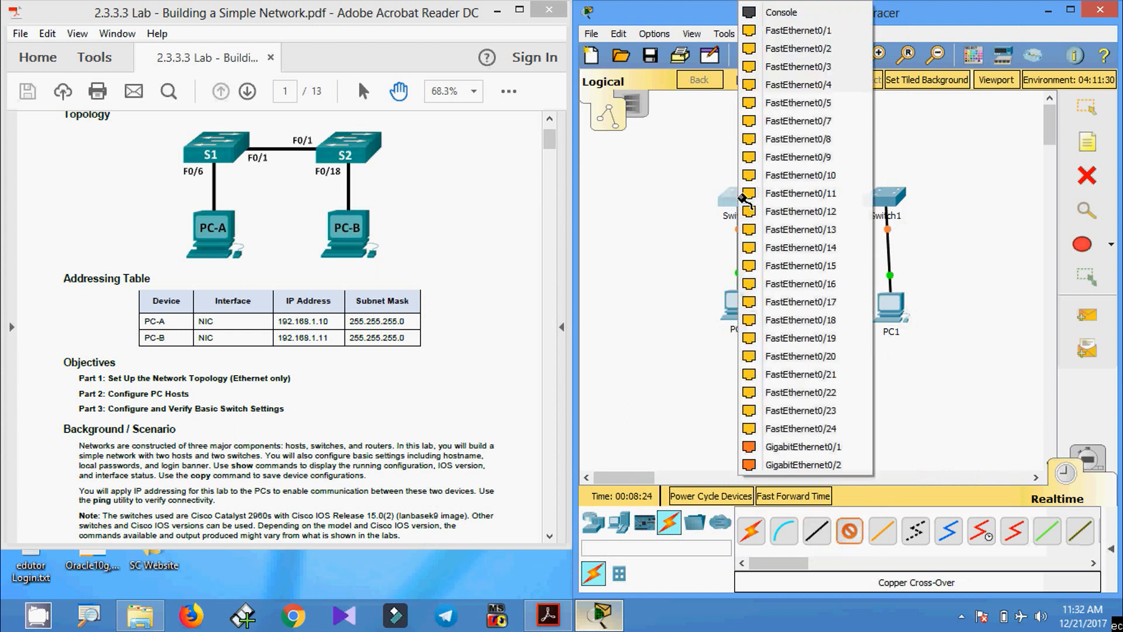
click(777, 31)
click(884, 196)
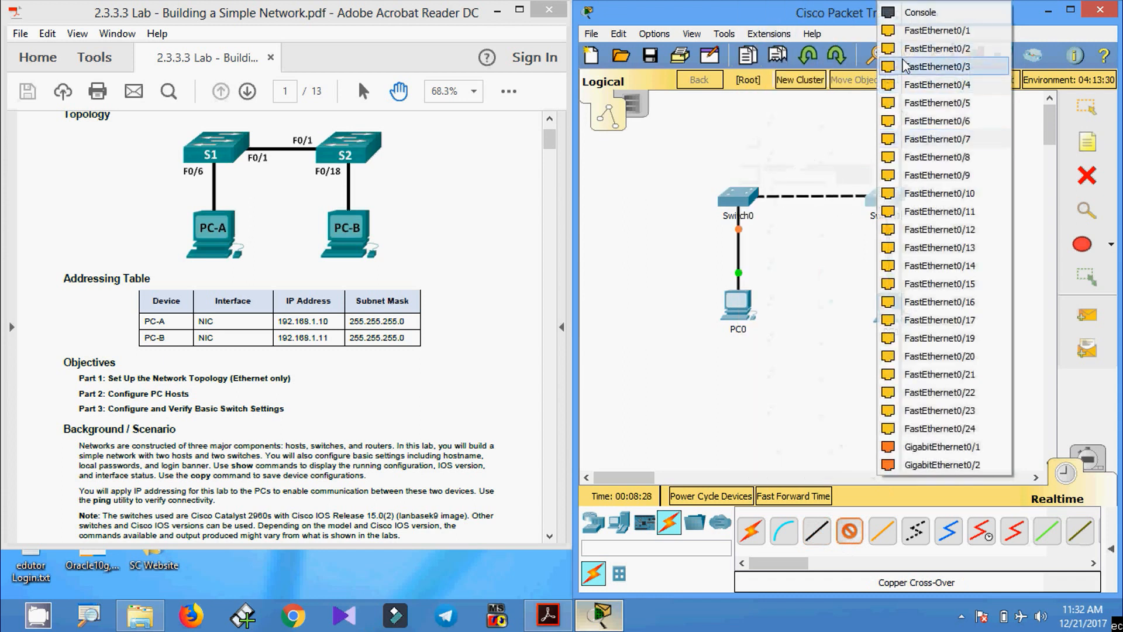
click(904, 32)
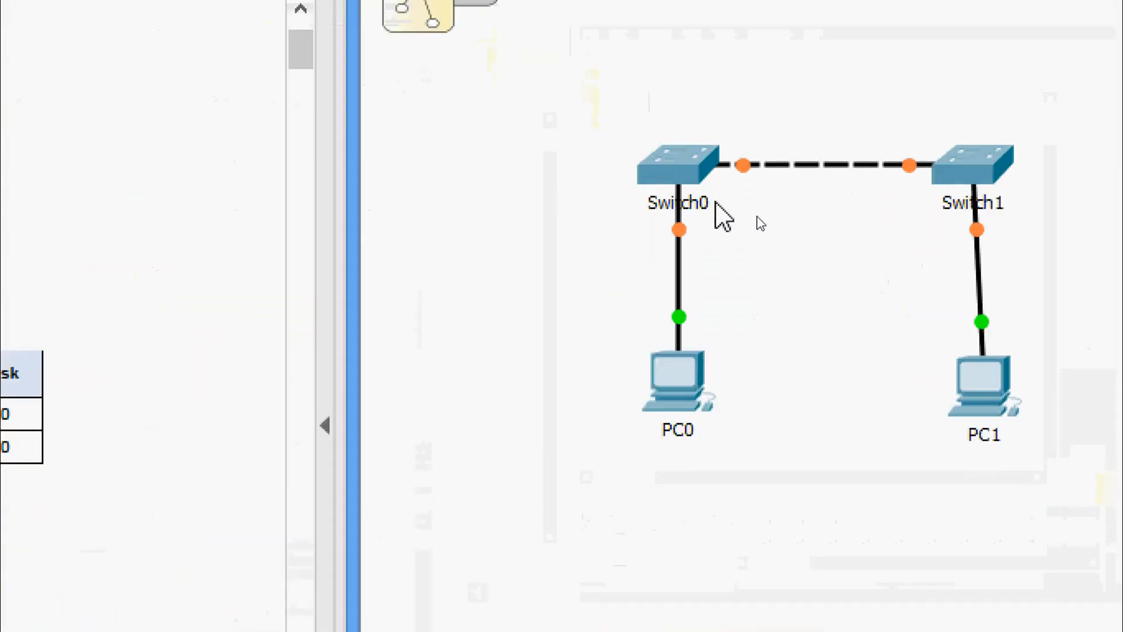
- Relabel Switch0 as S1 and Switch1 as S2 on the canvas
click(714, 203)
drag(721, 208, 652, 217)
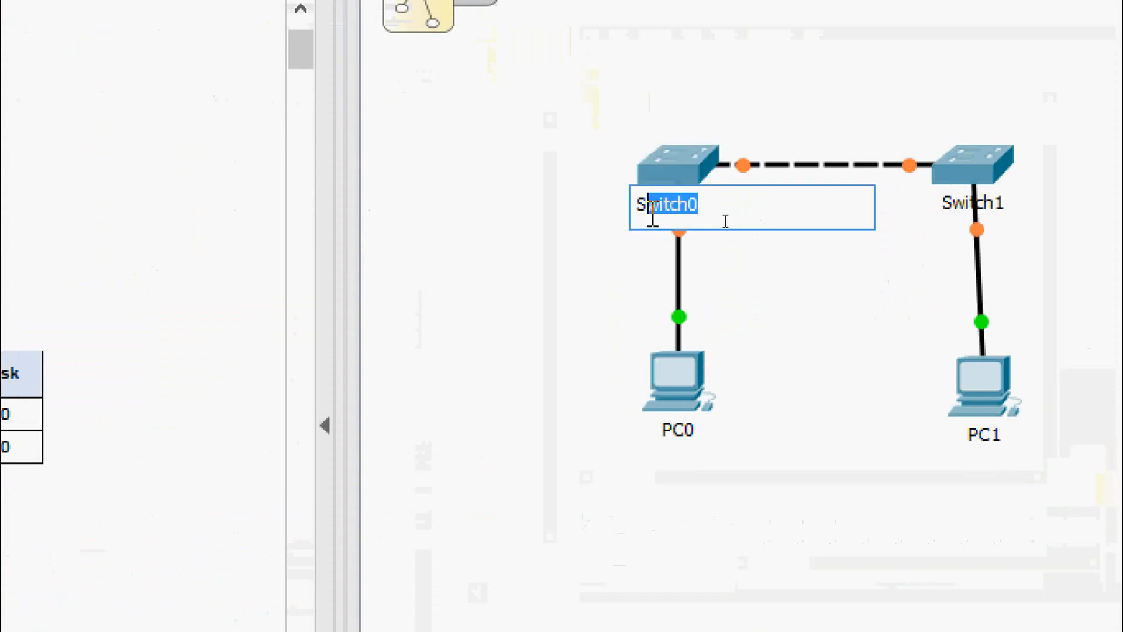
text(1)
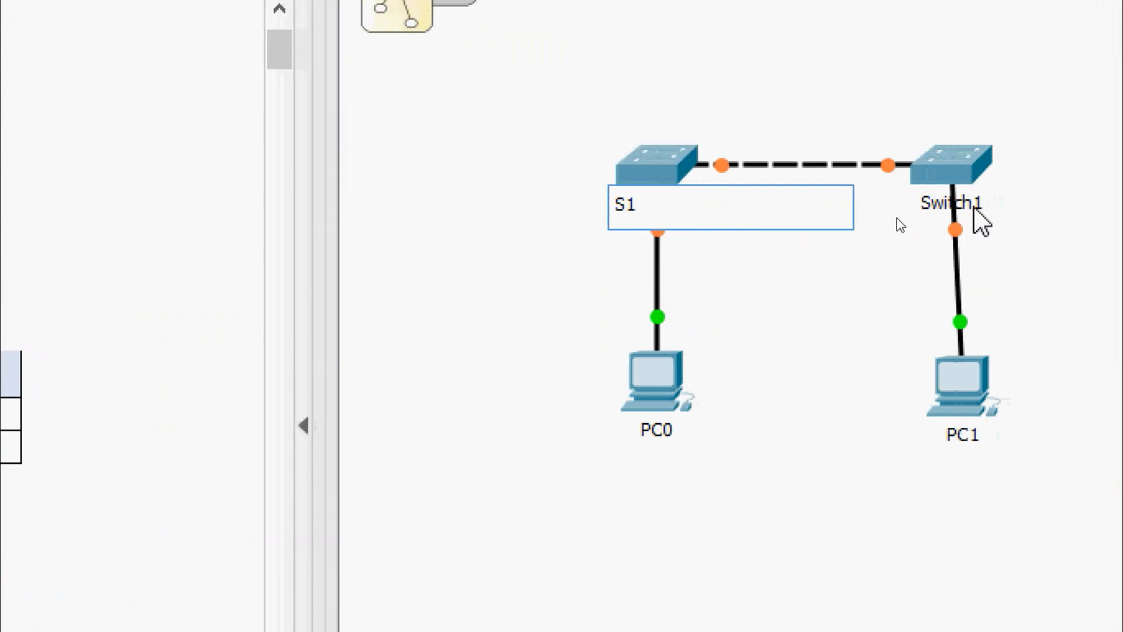
click(997, 205)
drag(977, 206, 929, 216)
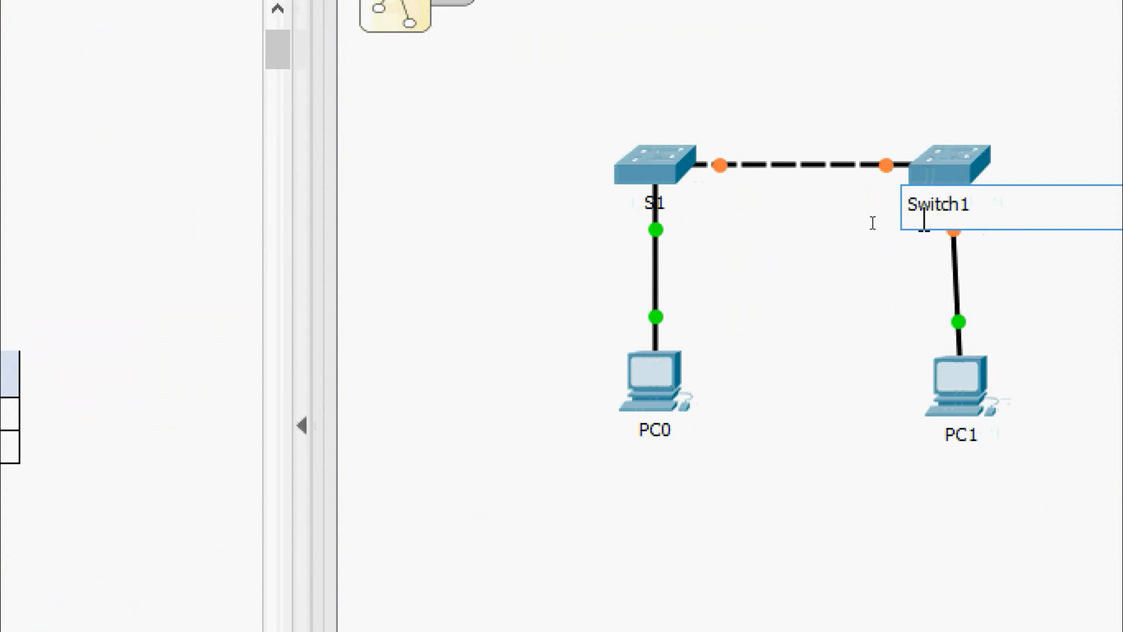
text(2)
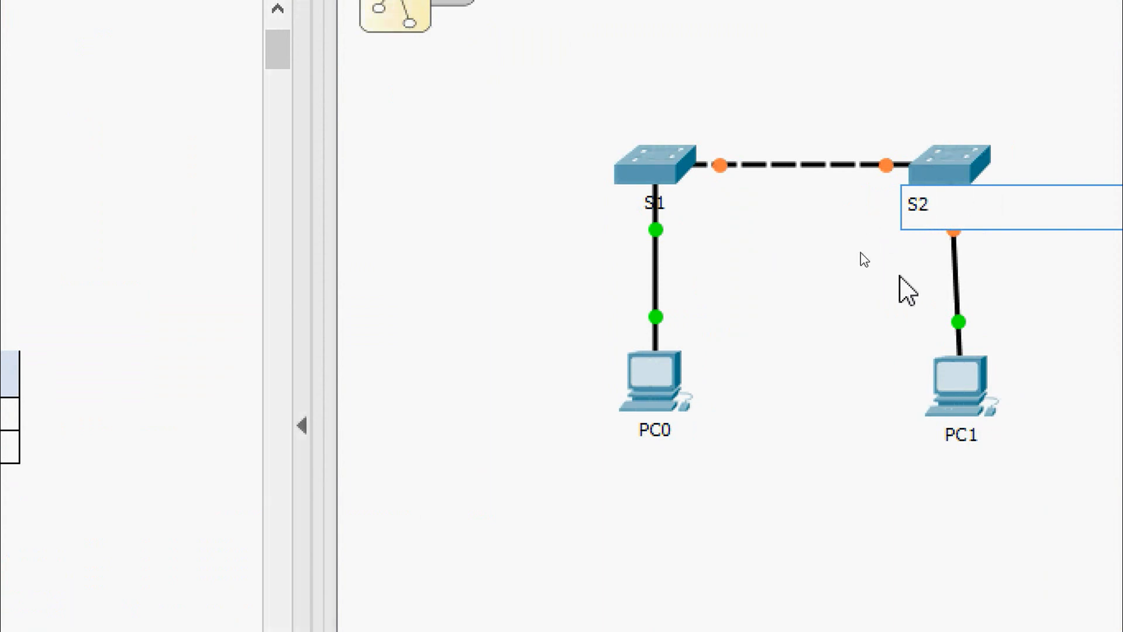
click(908, 290)
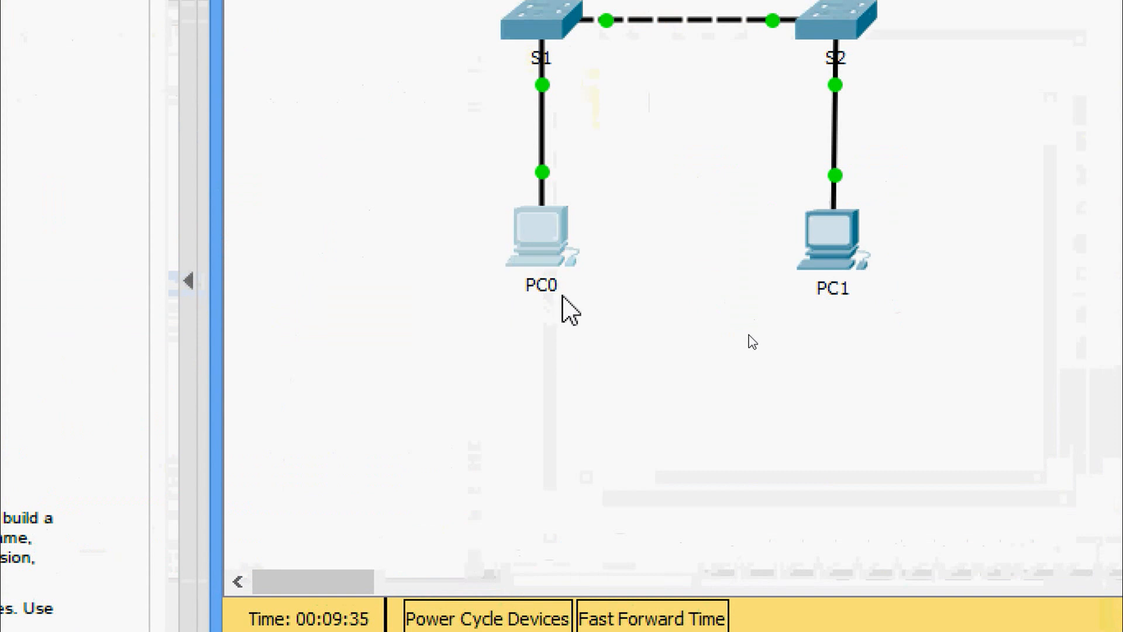
click(552, 288)
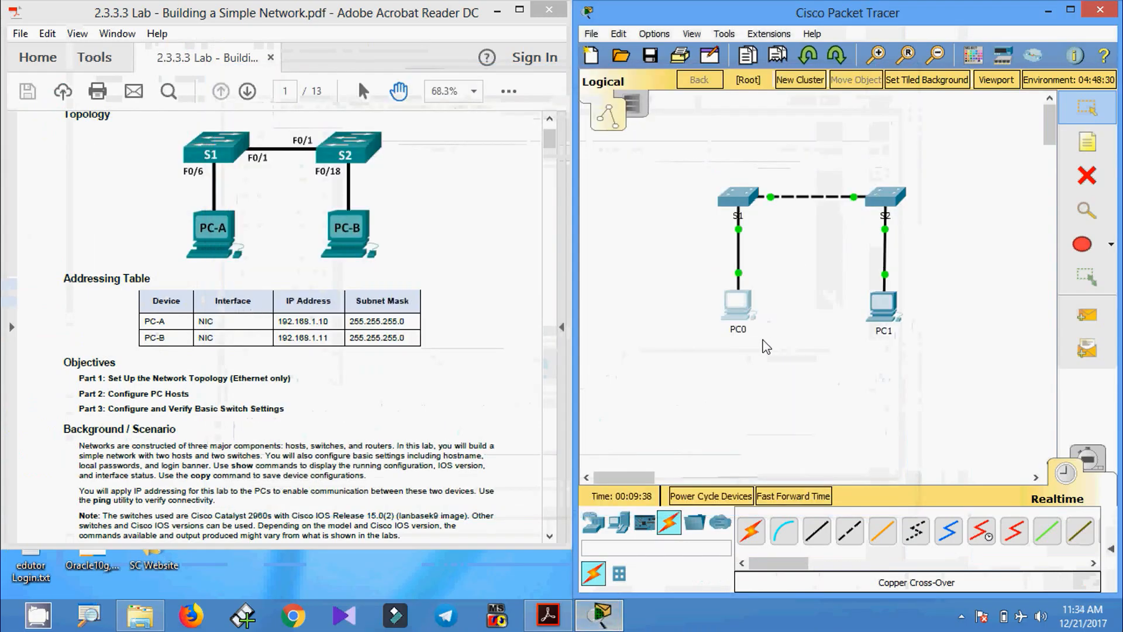
- Change the PC0 label to PC-A and the PC1 label to PC-B
click(738, 306)
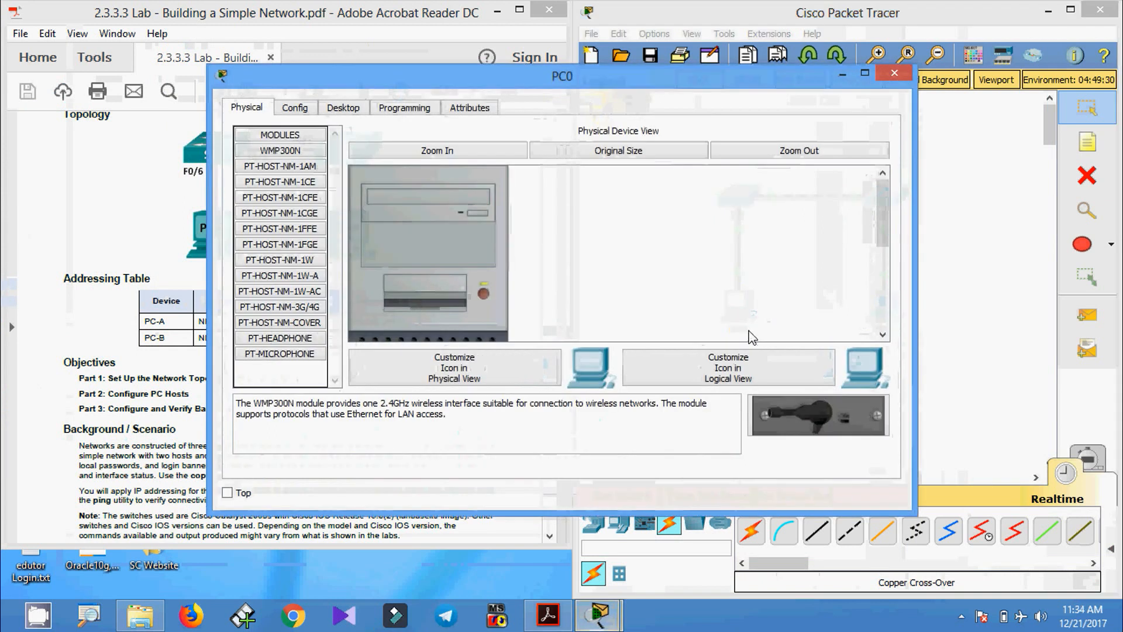
click(894, 73)
click(746, 331)
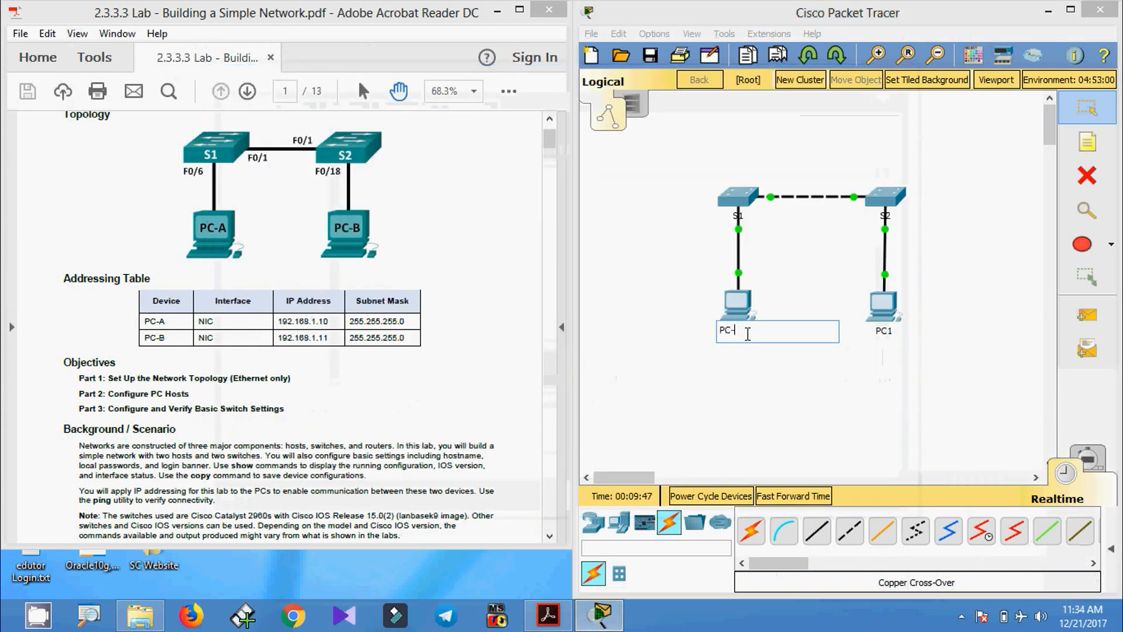
text(PC-A)
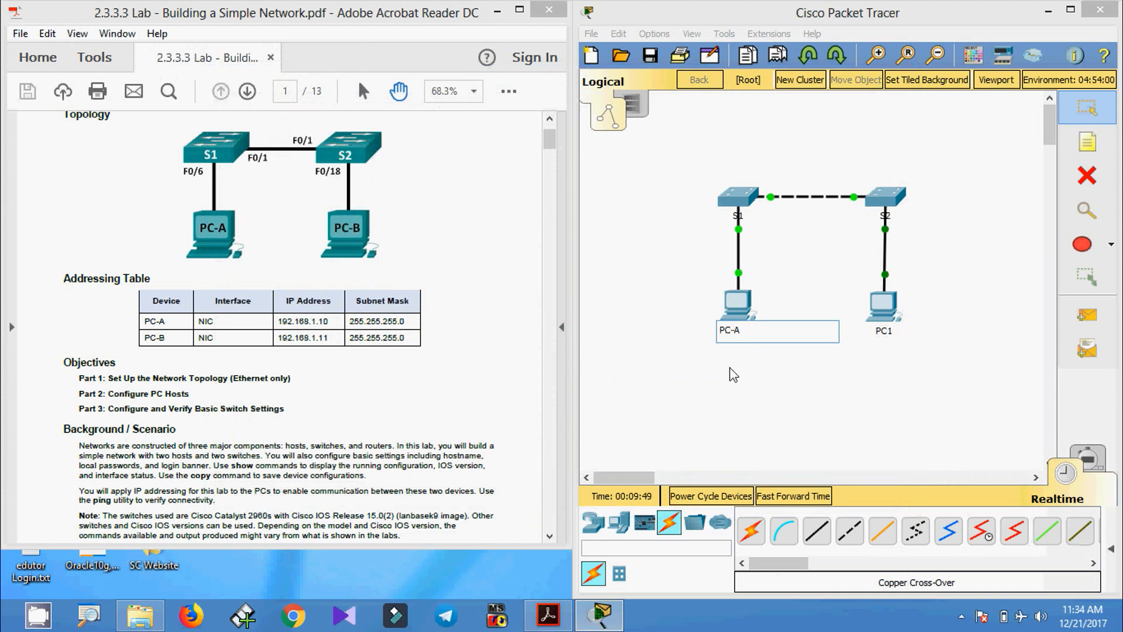
key(Return)
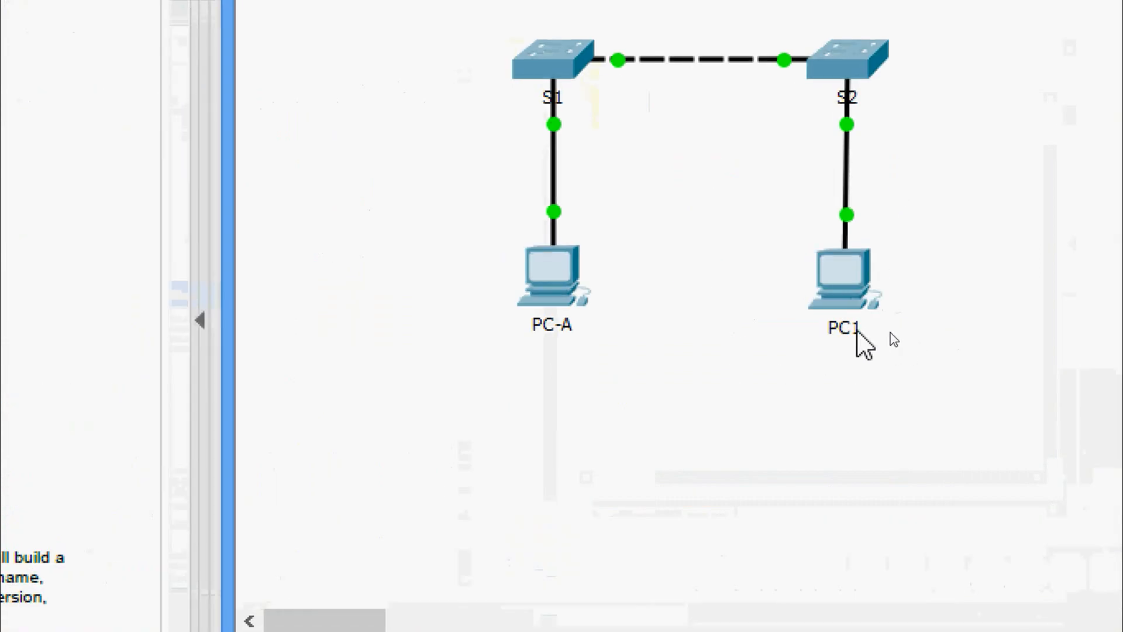
click(890, 333)
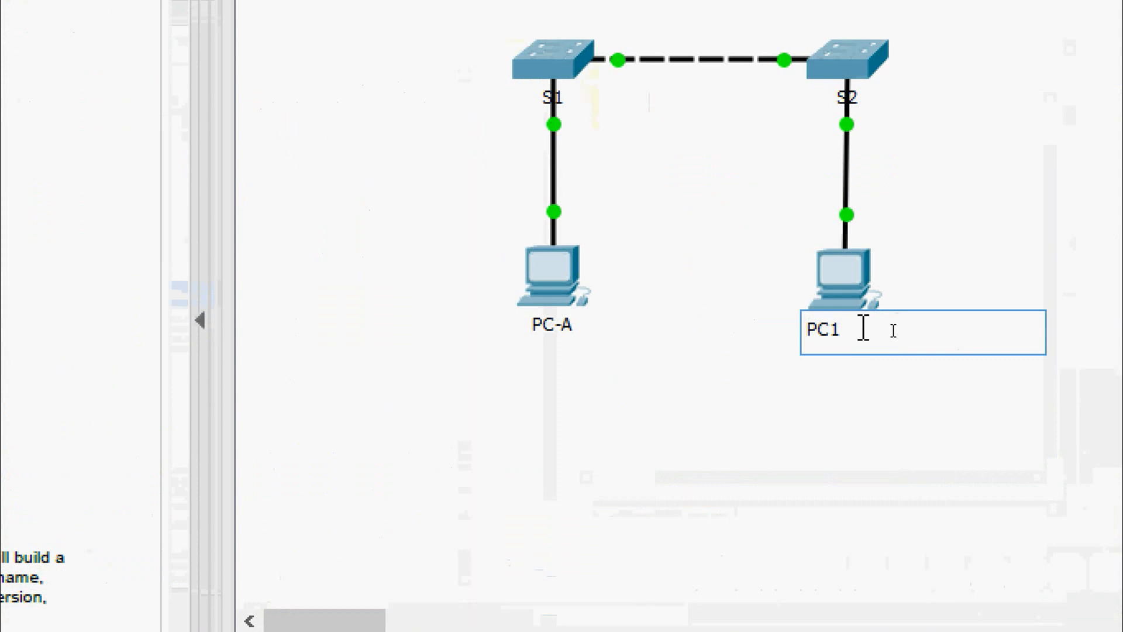
click(863, 327)
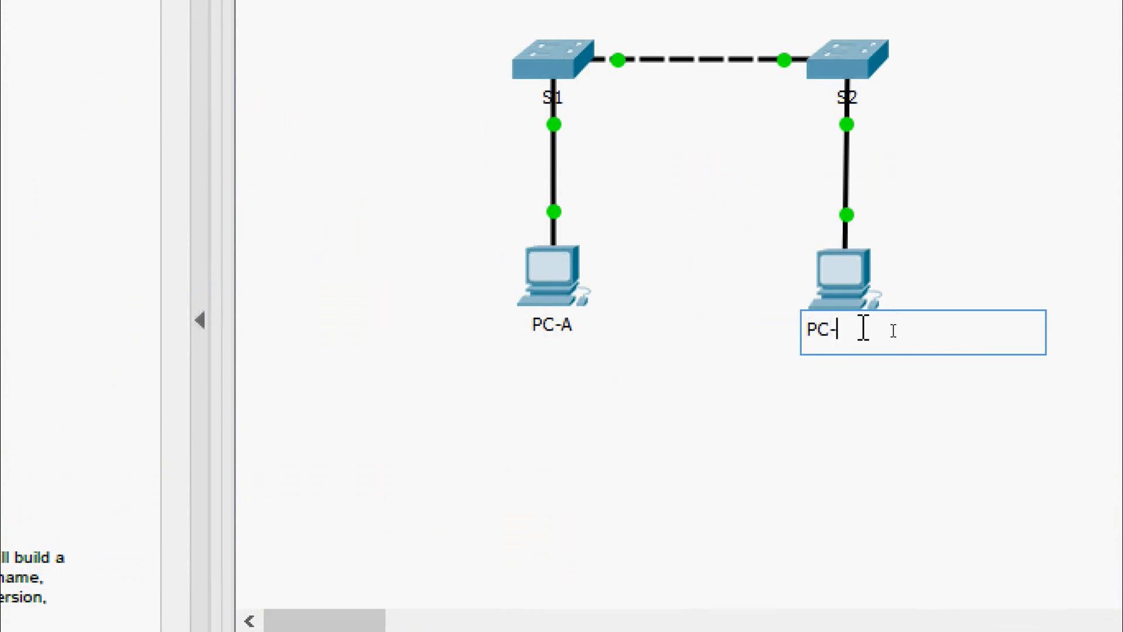
text(-B)
click(852, 436)
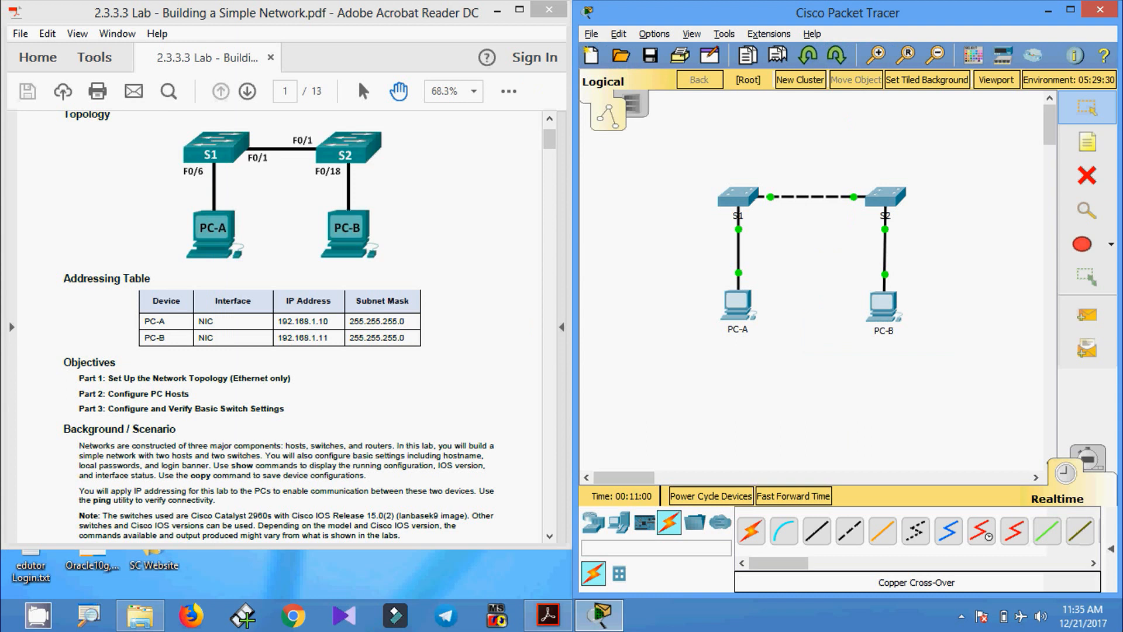
key(alt+a)
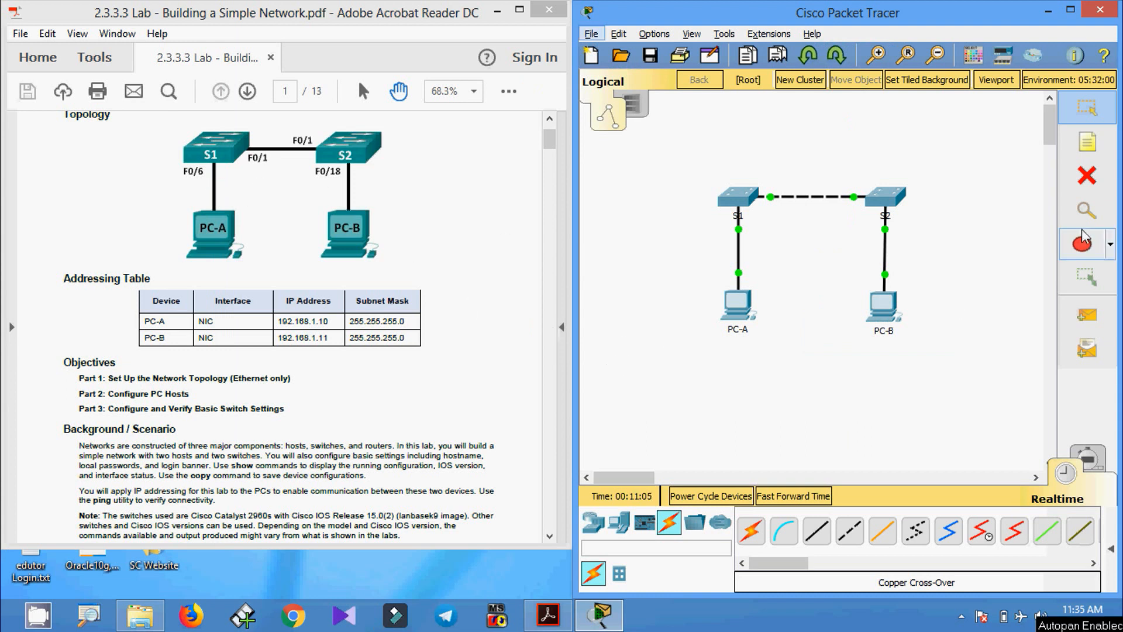
click(1086, 141)
- Add notes F0/6 beside S1, F0/18 beside S2, and F0/1 above the S1–S2 link
click(694, 216)
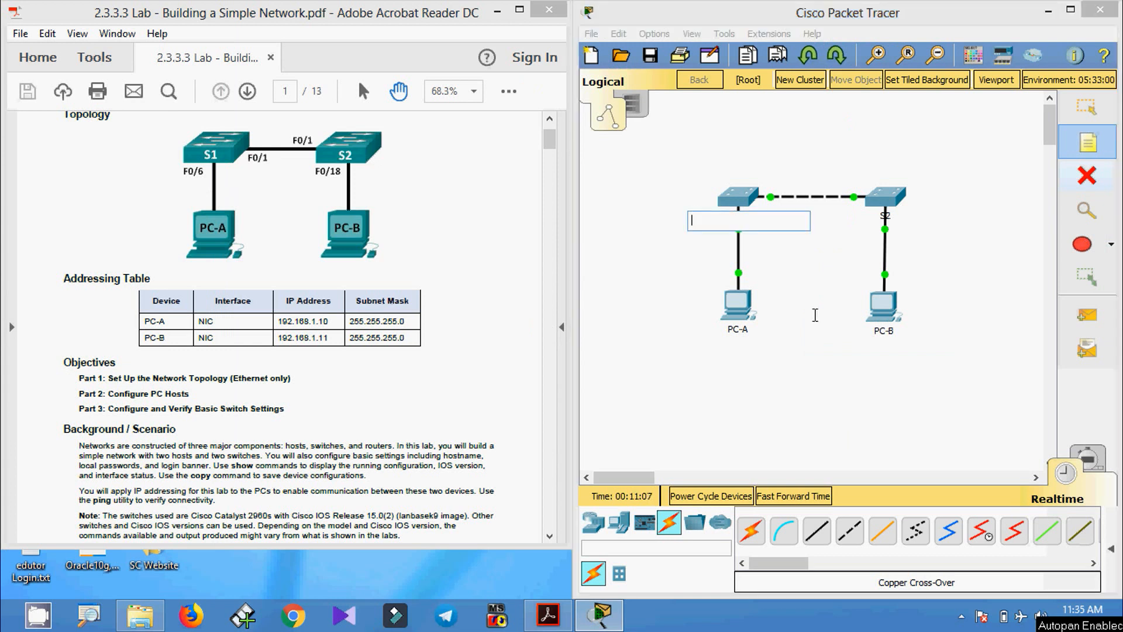
text(F0/6)
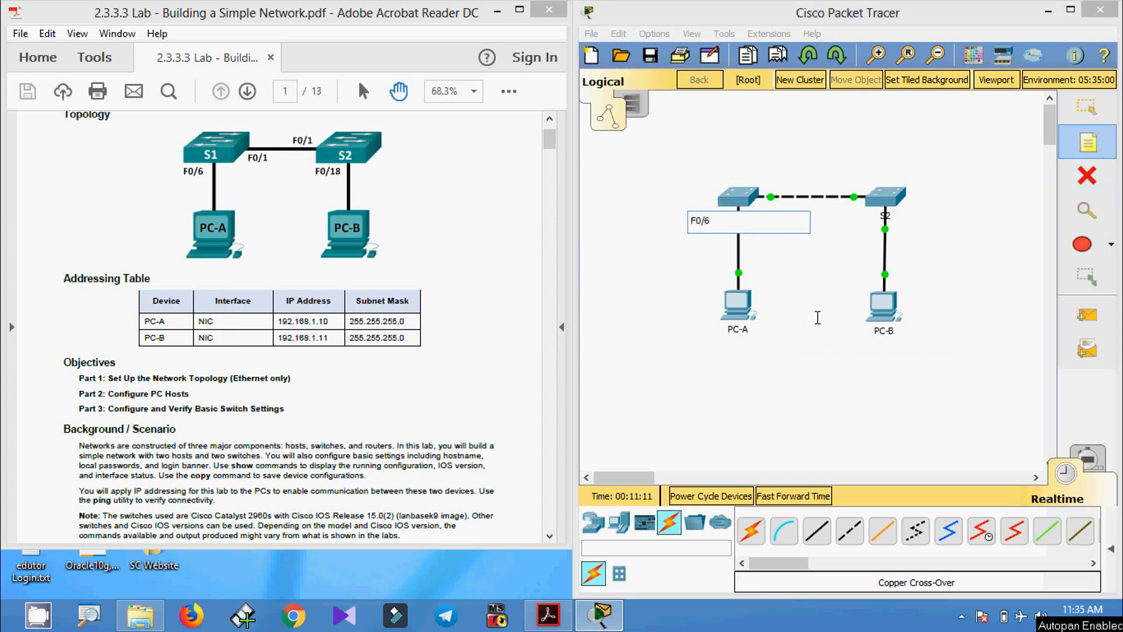
click(823, 318)
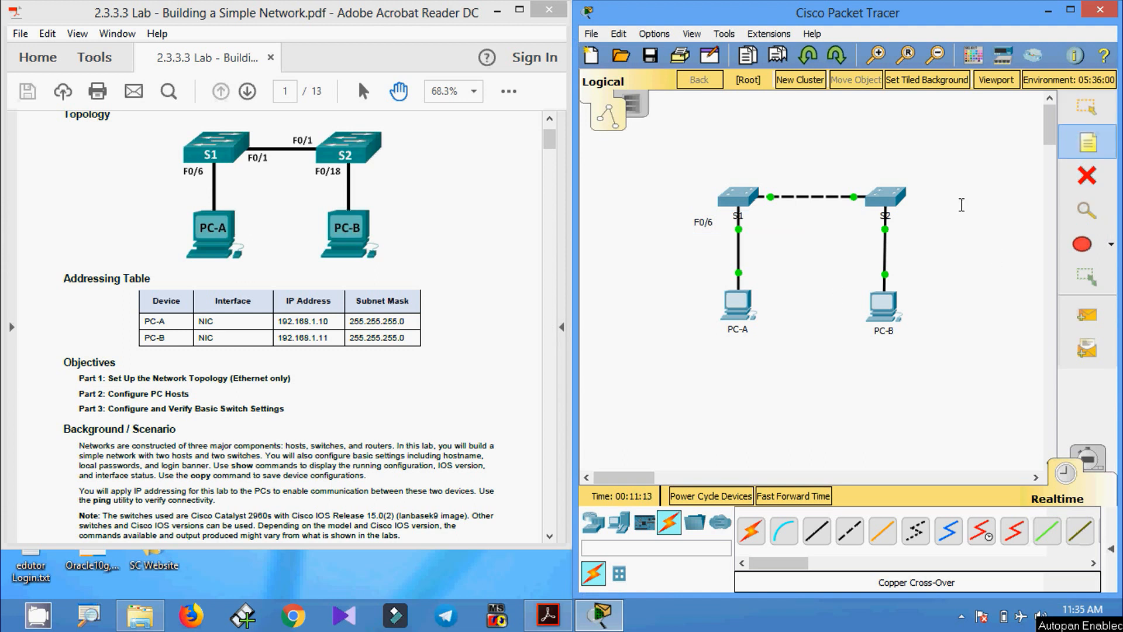
click(908, 226)
text(F0/18)
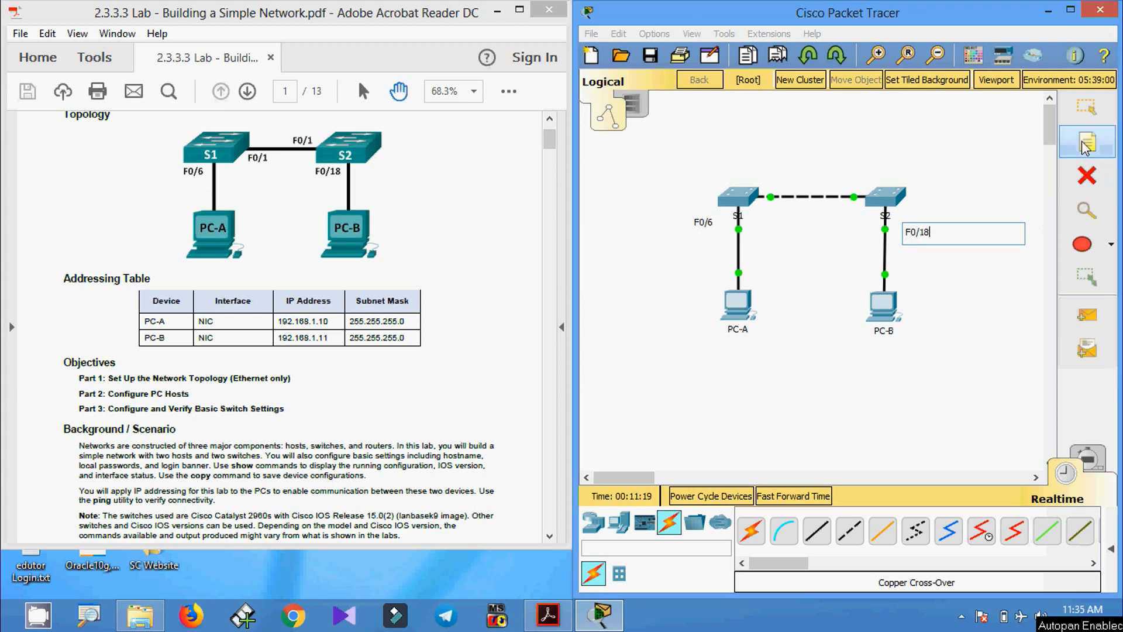
click(846, 178)
click(769, 177)
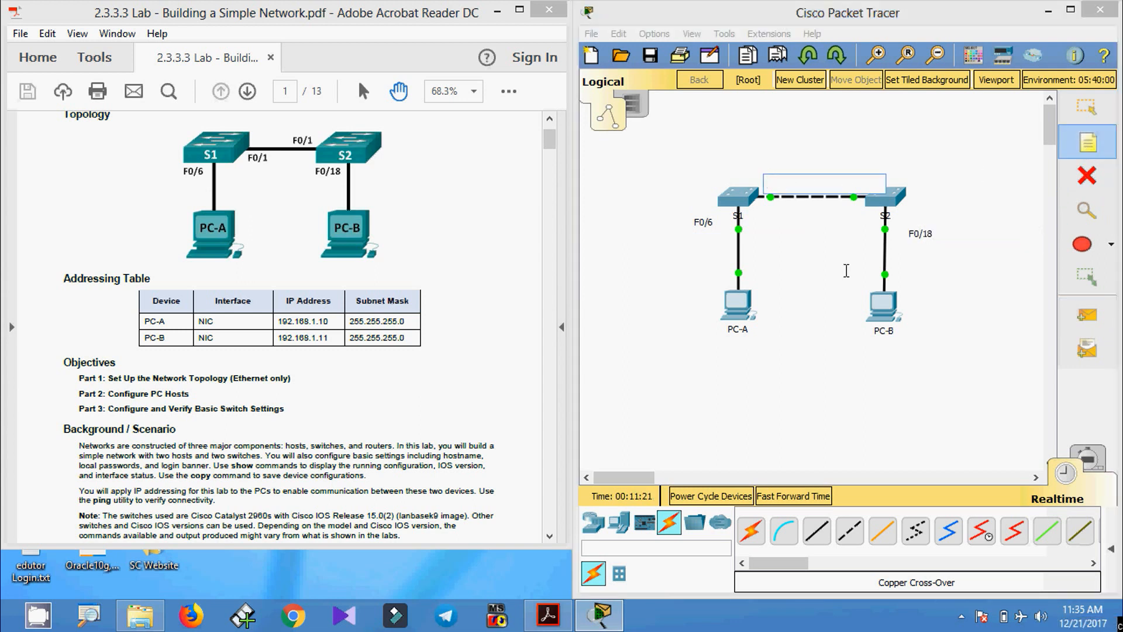
text(F0/1)
click(827, 263)
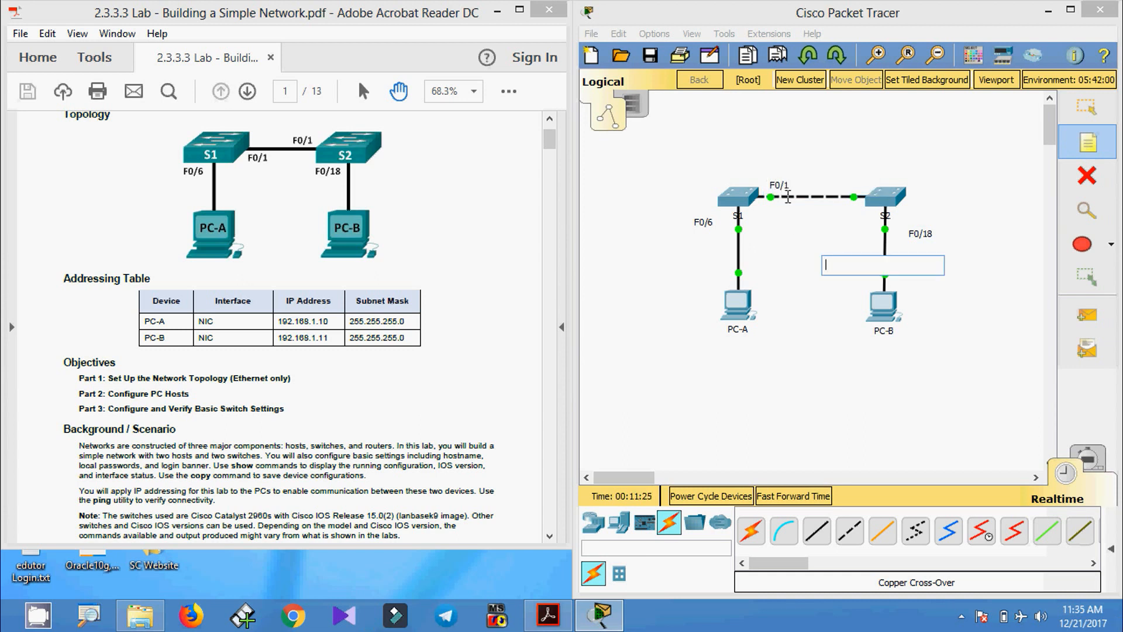
key(Escape)
- Reposition the F0/1, F0/18 and F0/6 labels next to their ports
drag(781, 190, 855, 181)
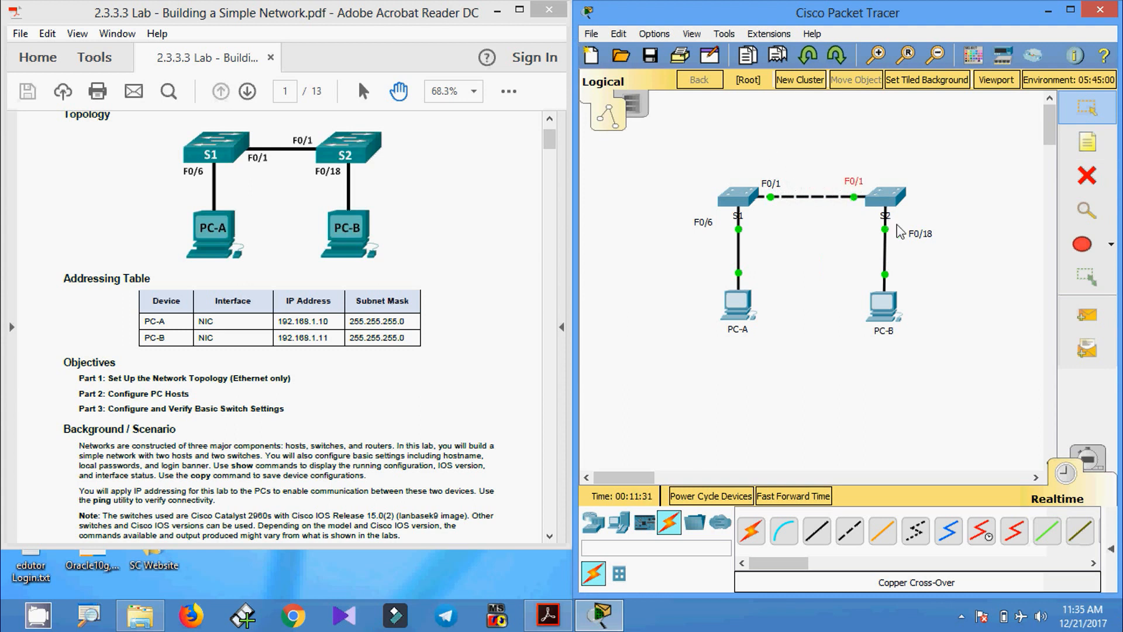
drag(916, 239, 905, 228)
drag(704, 221, 718, 216)
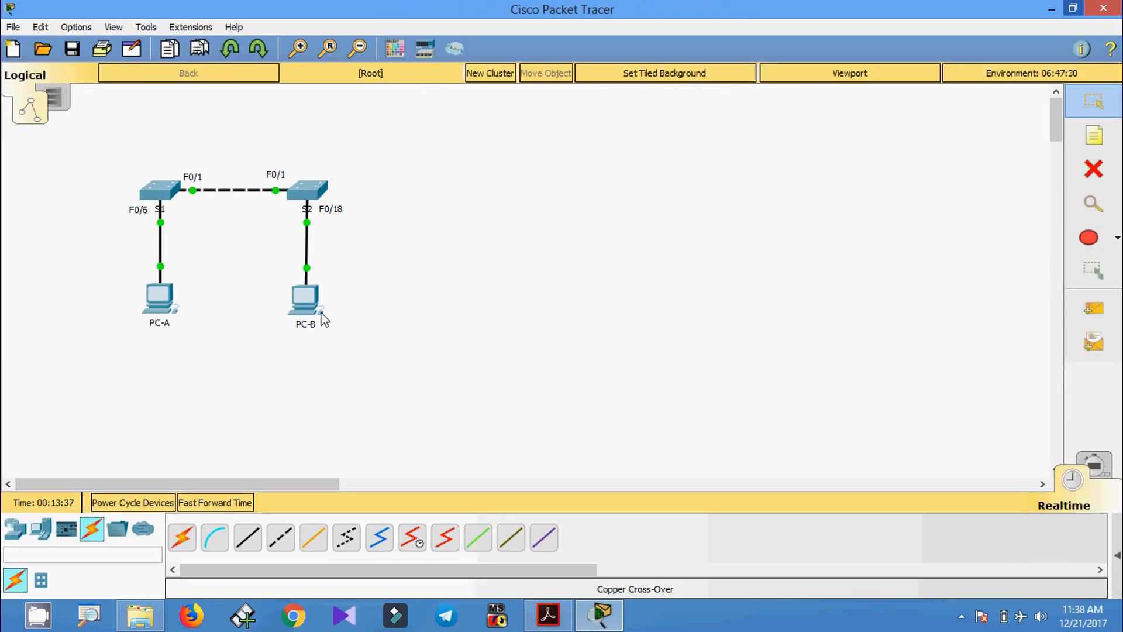
- Set PC-A's IP to 192.168.1.10 with mask 255.255.255.0 and close its window
click(164, 289)
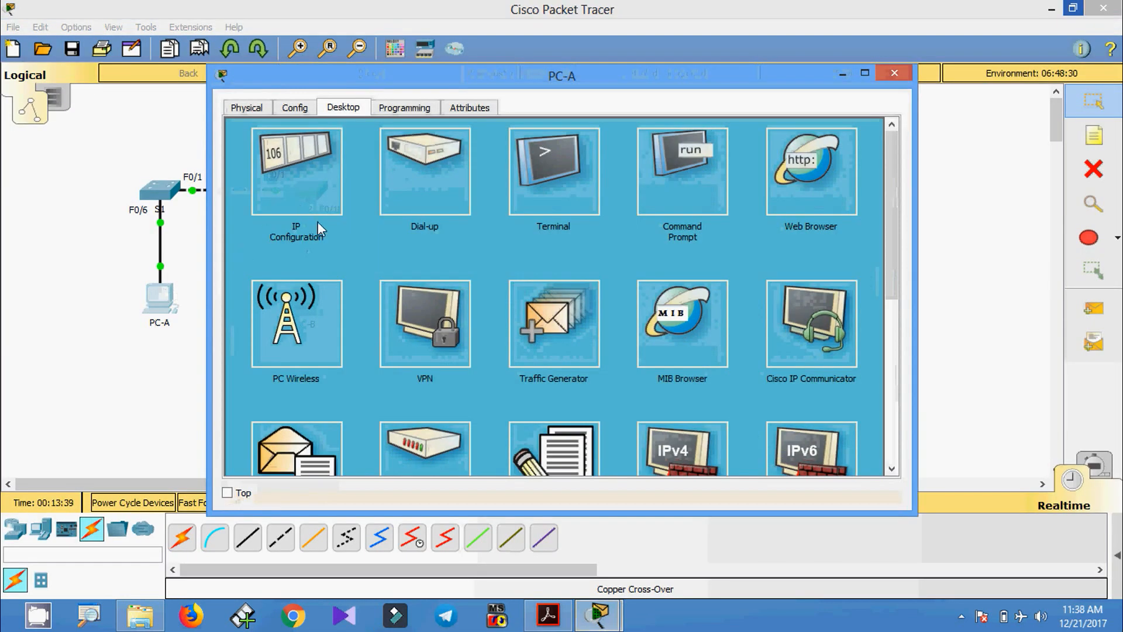
click(299, 180)
click(497, 204)
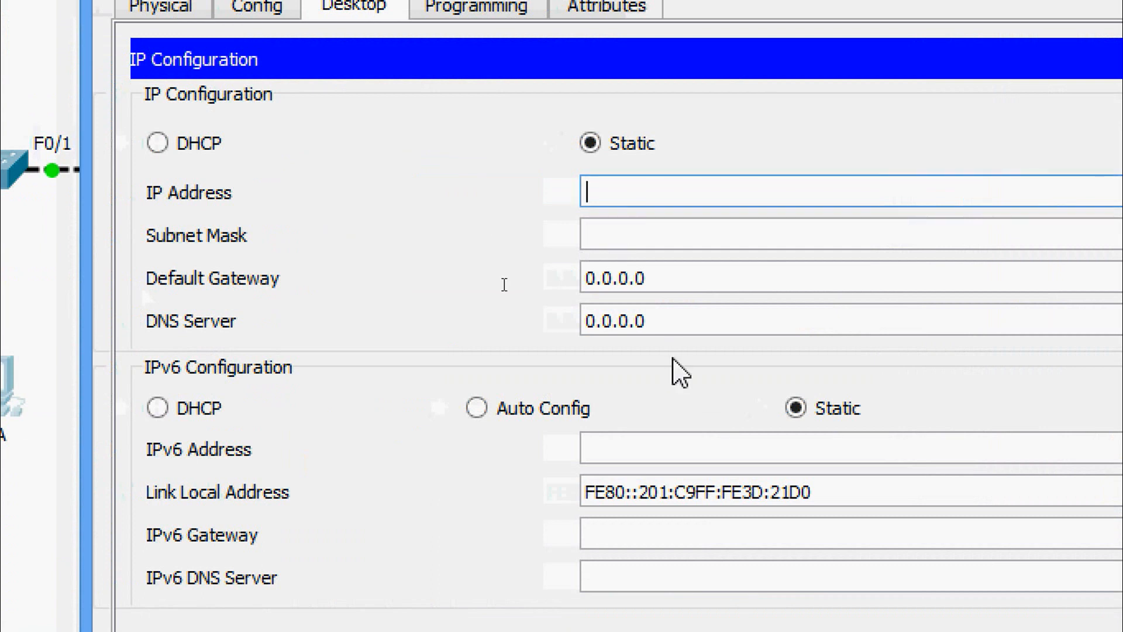
text(192.168.1.10)
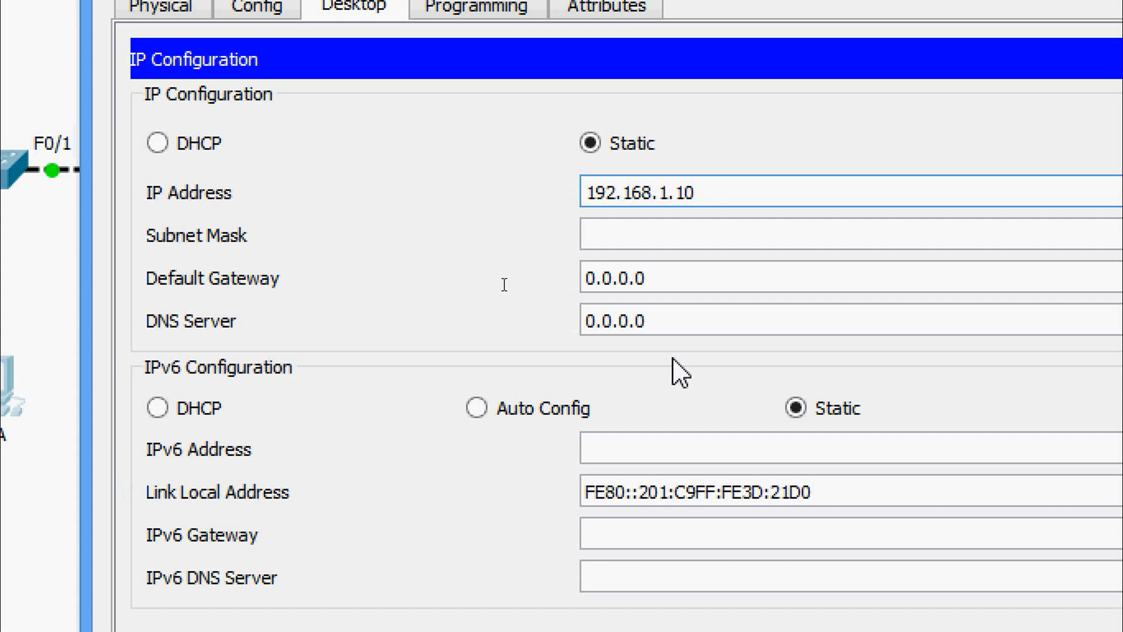
key(Tab)
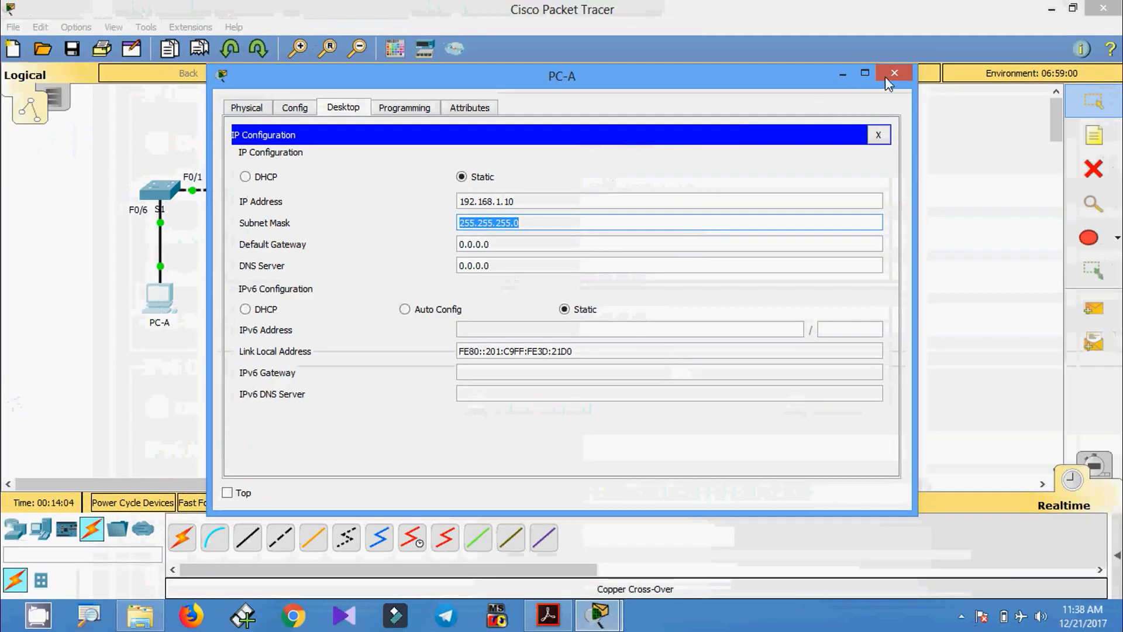
click(886, 75)
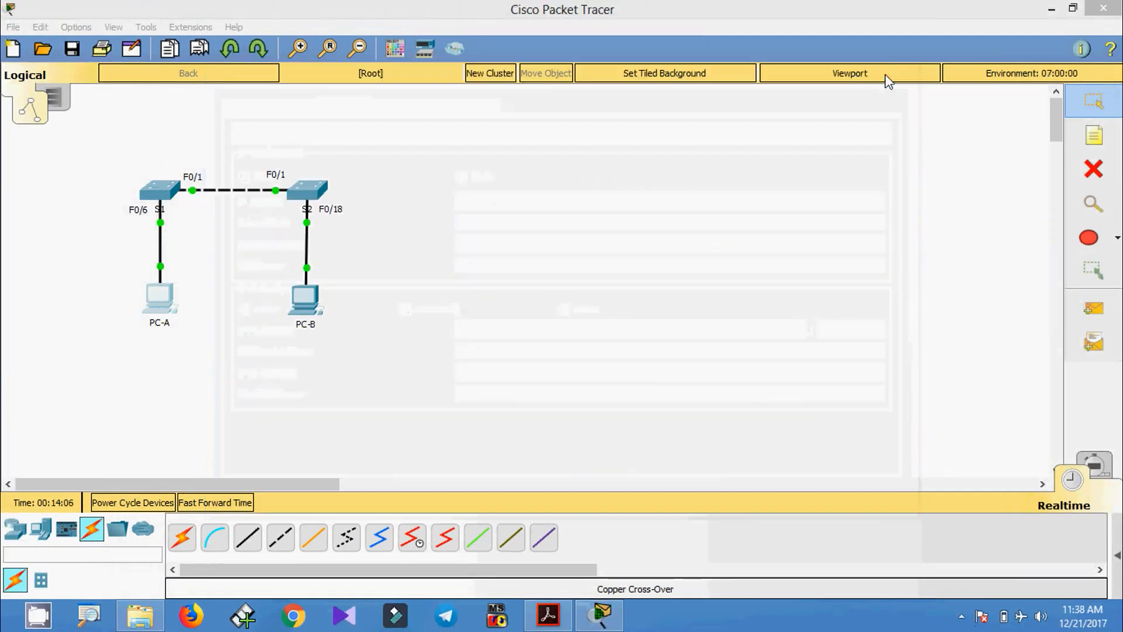
- Enter 192.168.1.11 as PC-B's IP address, letting the mask fill in as 255.255.255.0
click(305, 301)
click(343, 107)
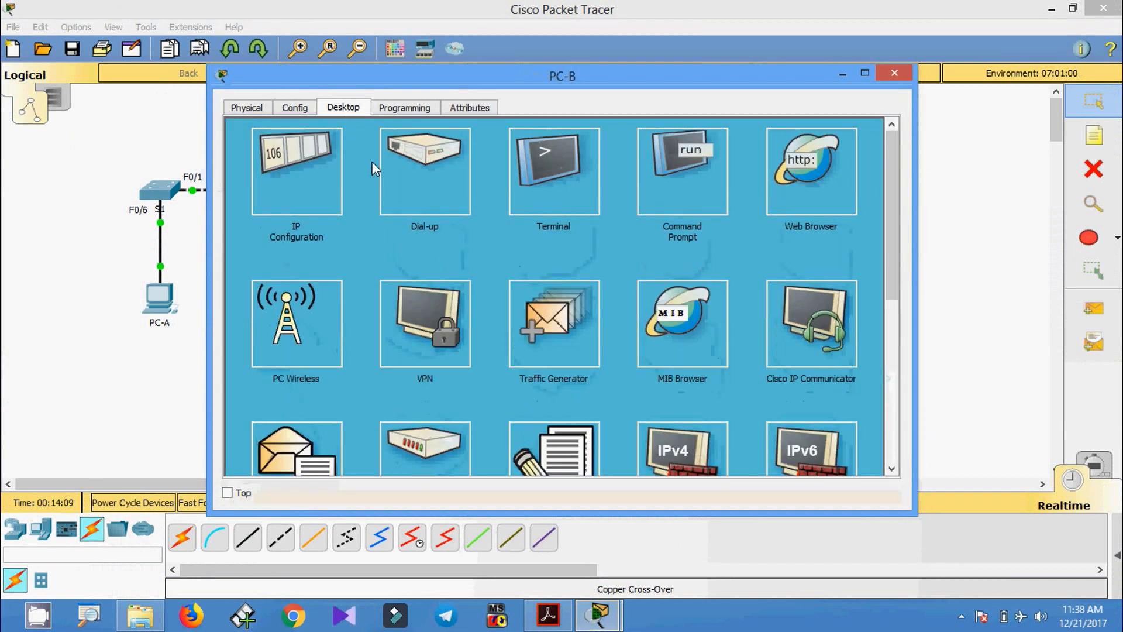
click(332, 192)
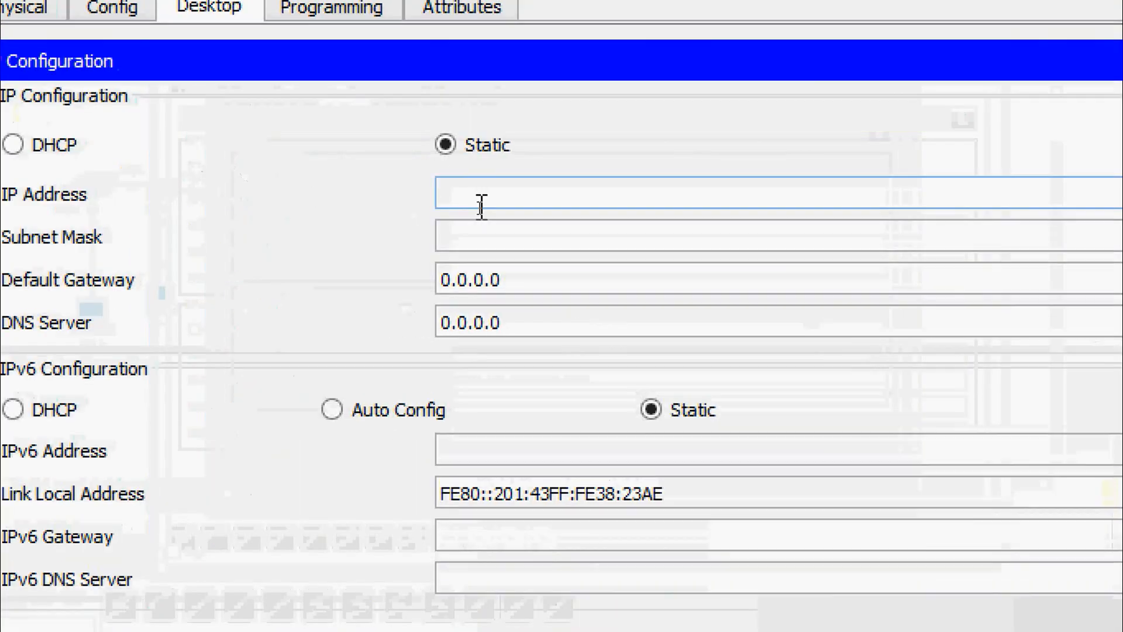
click(481, 205)
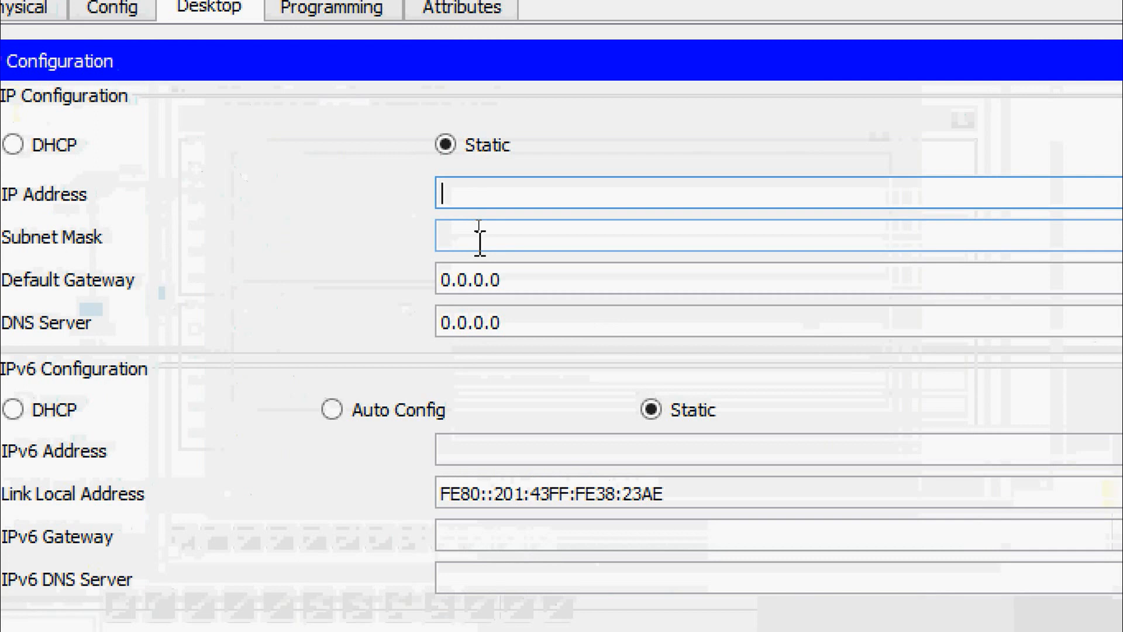
text(192.168.1.11)
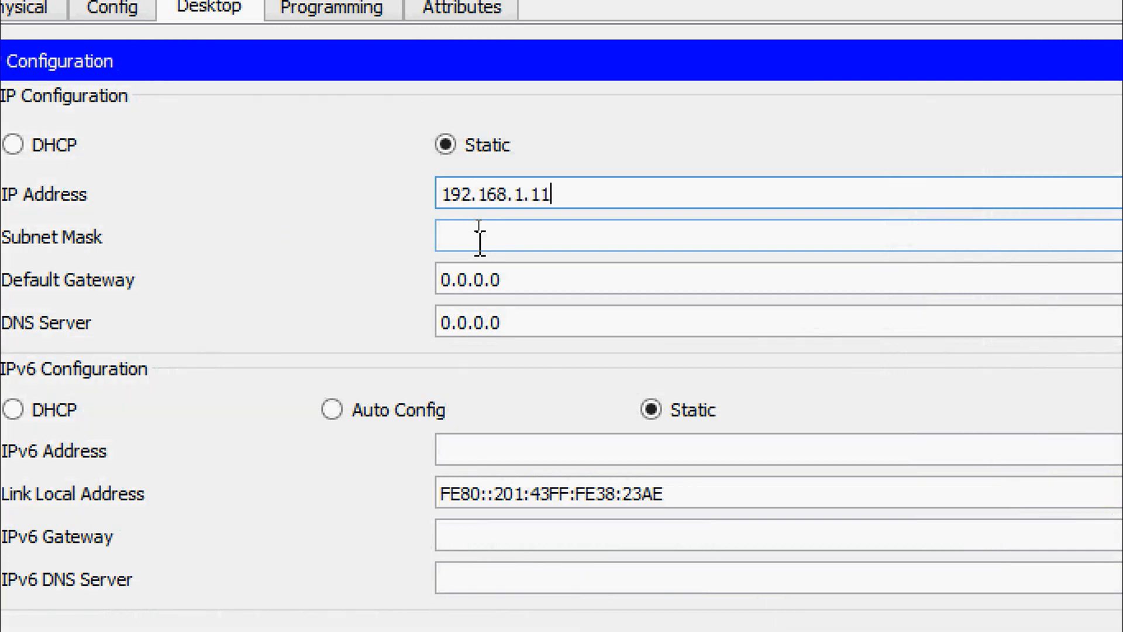
click(480, 237)
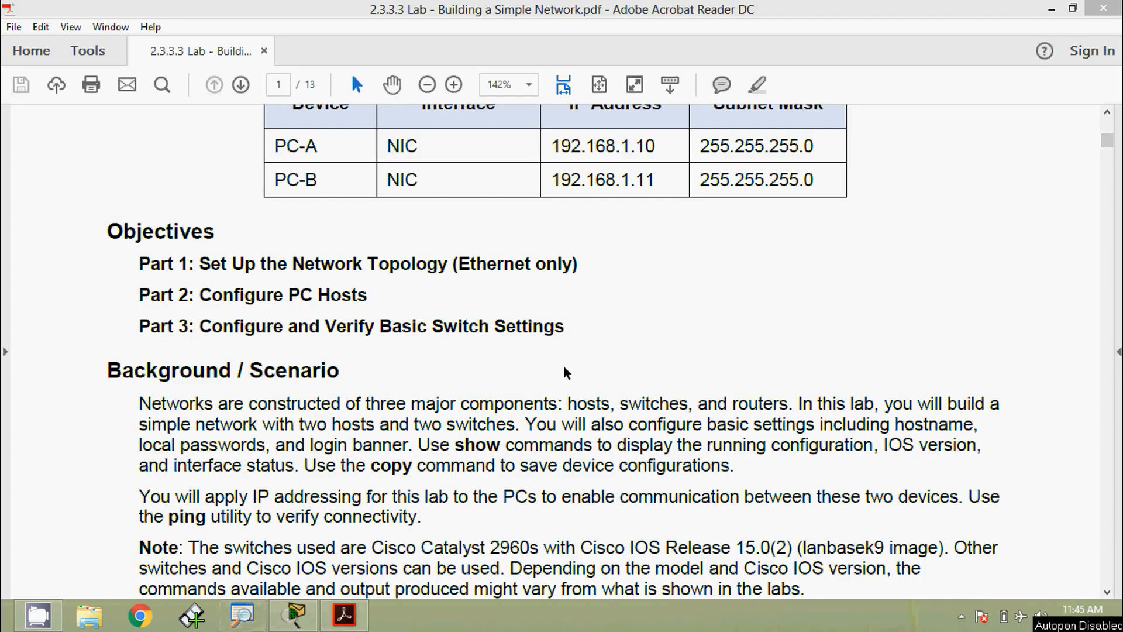
- Scroll the lab PDF from Part 1's cabling to Part 2 Step 1, briefly checking Packet Tracer
scroll(674, 335, down, 10)
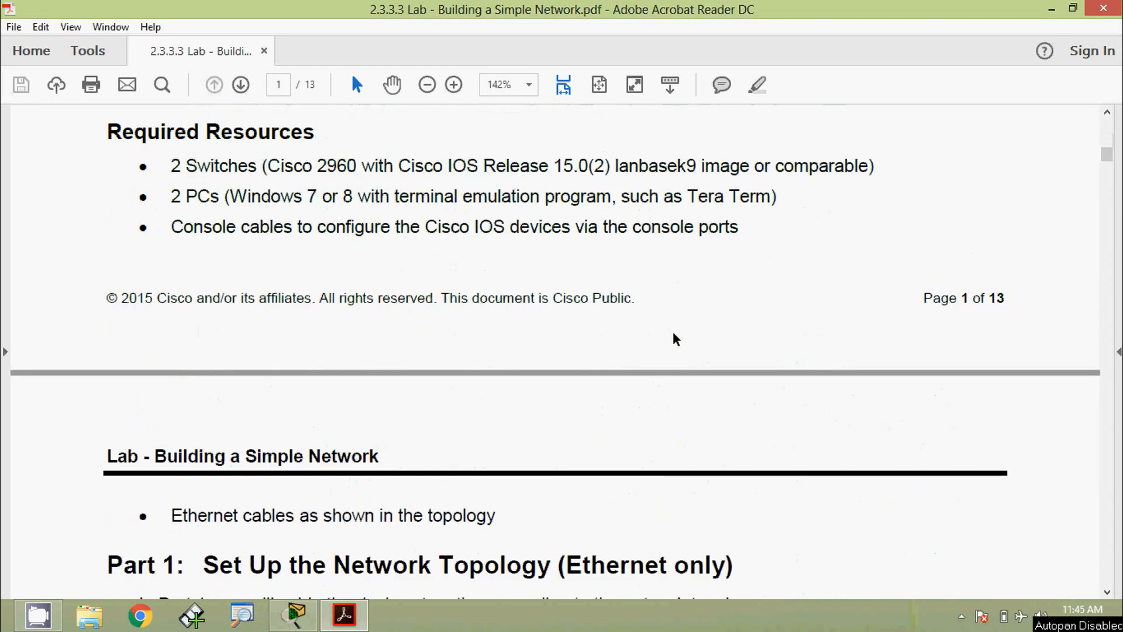
scroll(468, 403, down, 3)
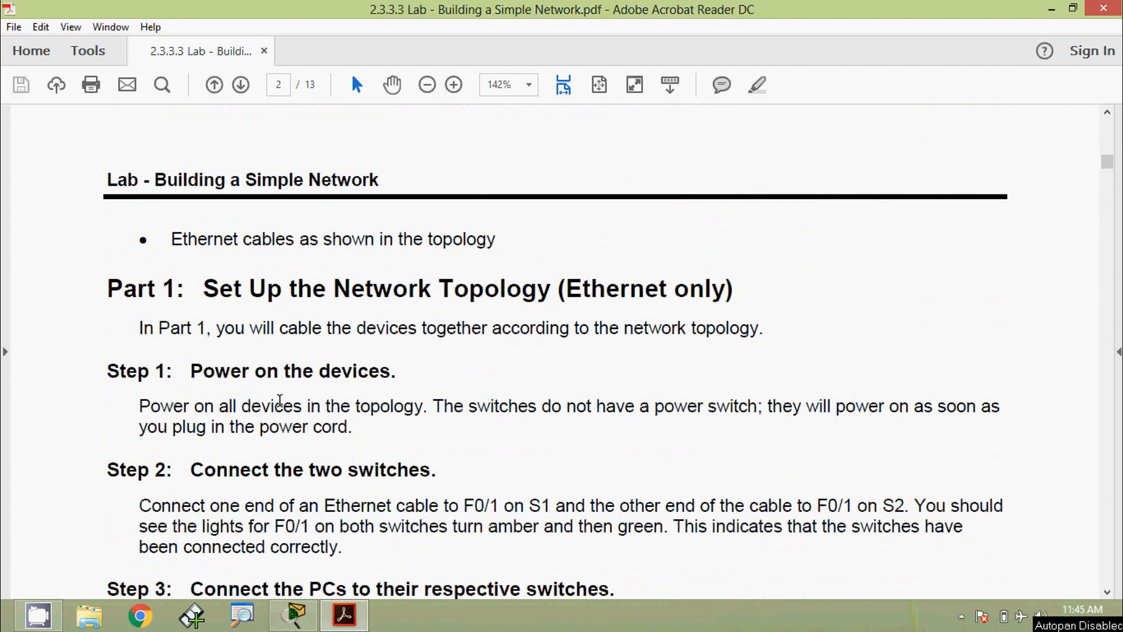
scroll(409, 425, down, 2)
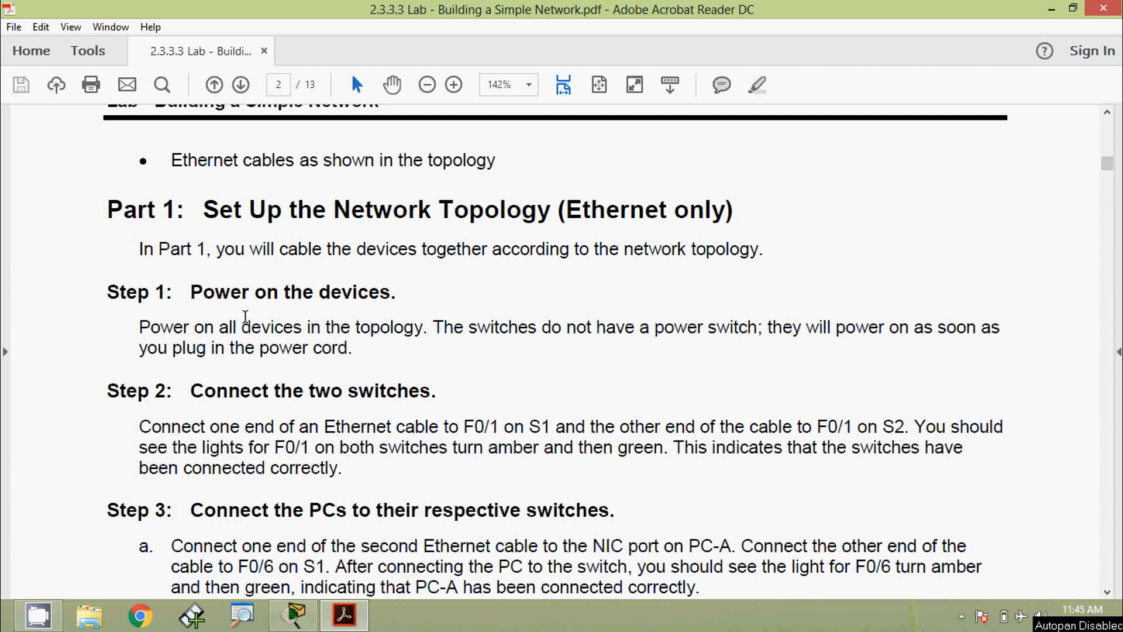
scroll(304, 404, down, 3)
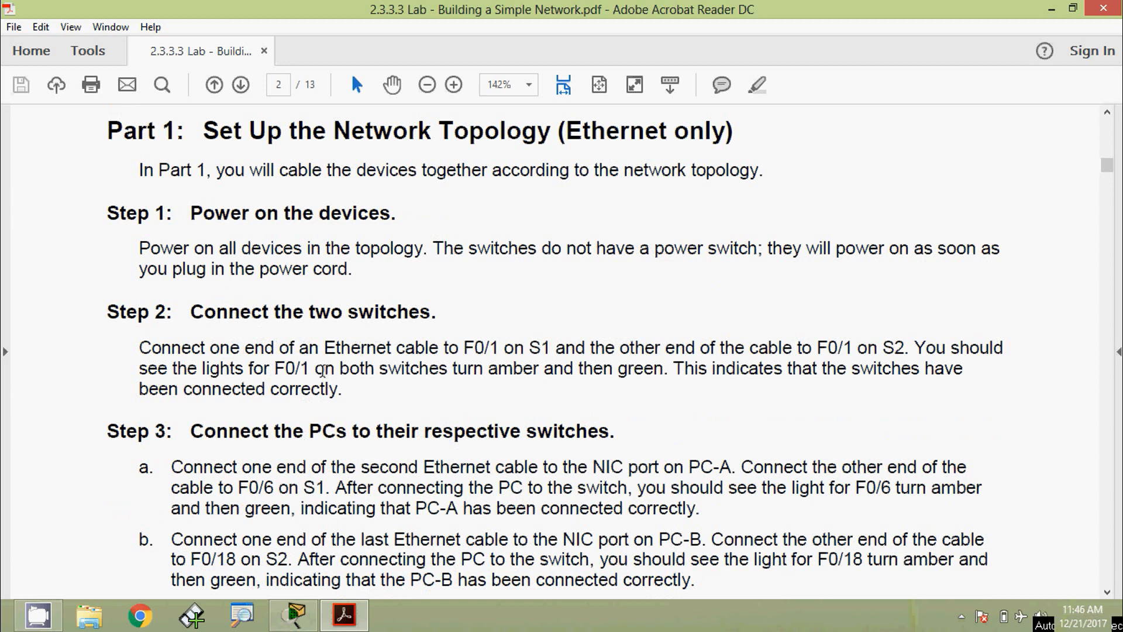
scroll(300, 418, down, 1)
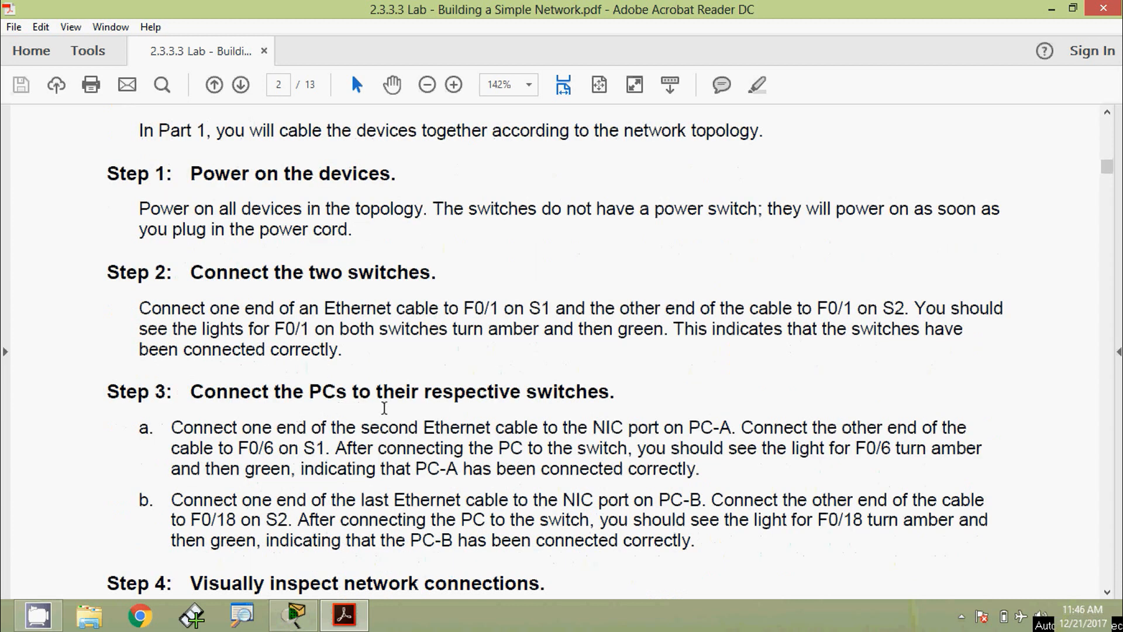
scroll(474, 415, down, 5)
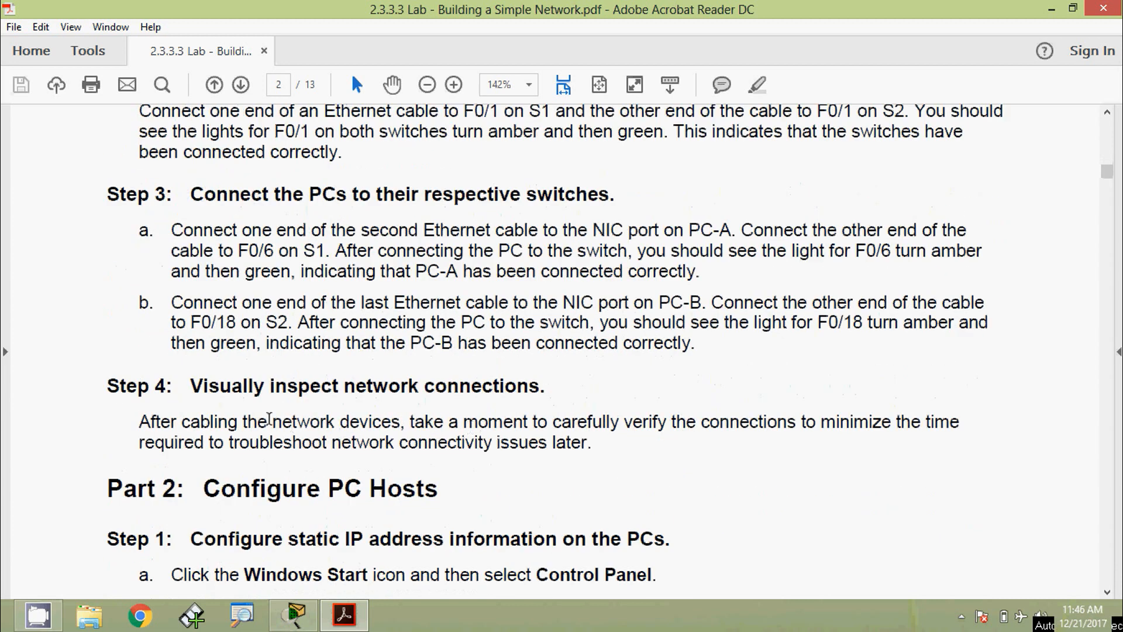
scroll(472, 416, down, 3)
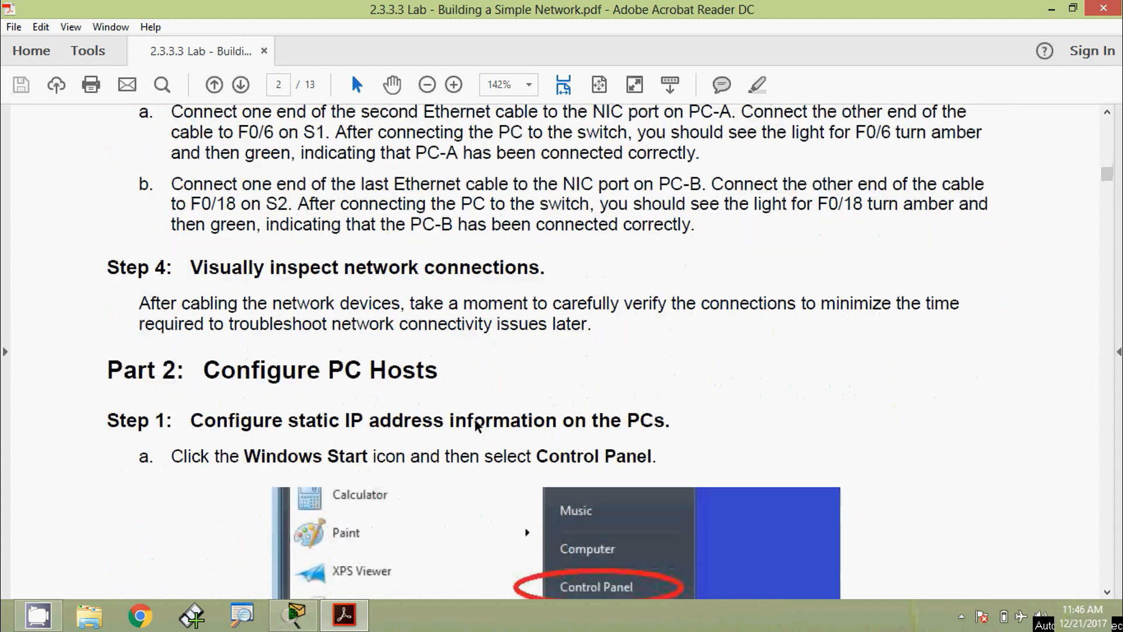
click(294, 614)
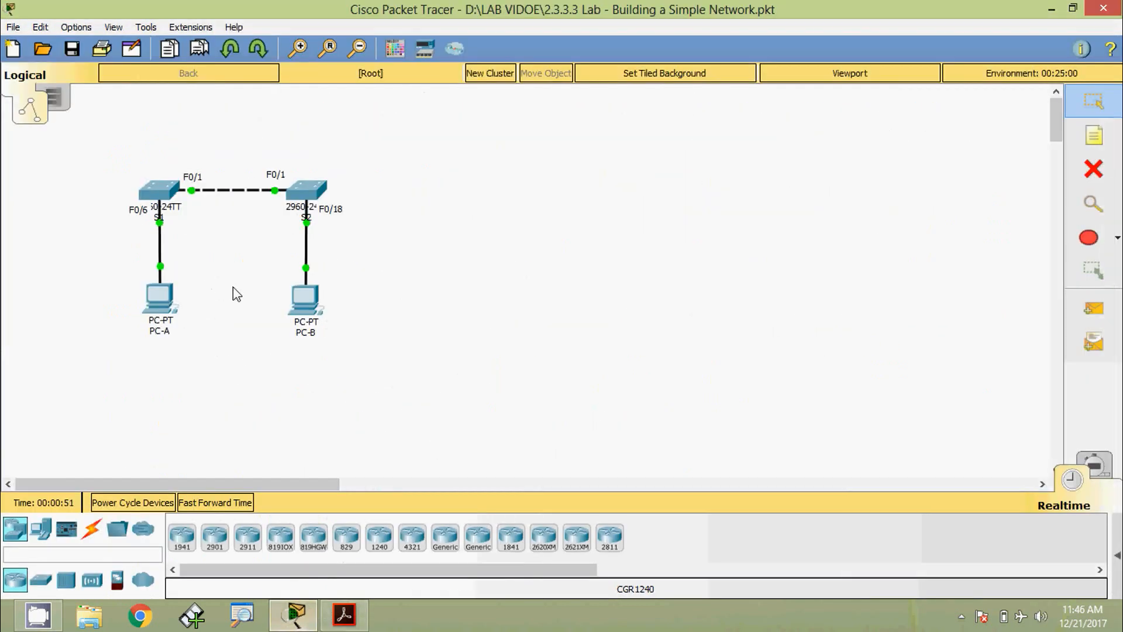
key(alt+Tab)
scroll(335, 325, down, 2)
scroll(334, 325, down, 1)
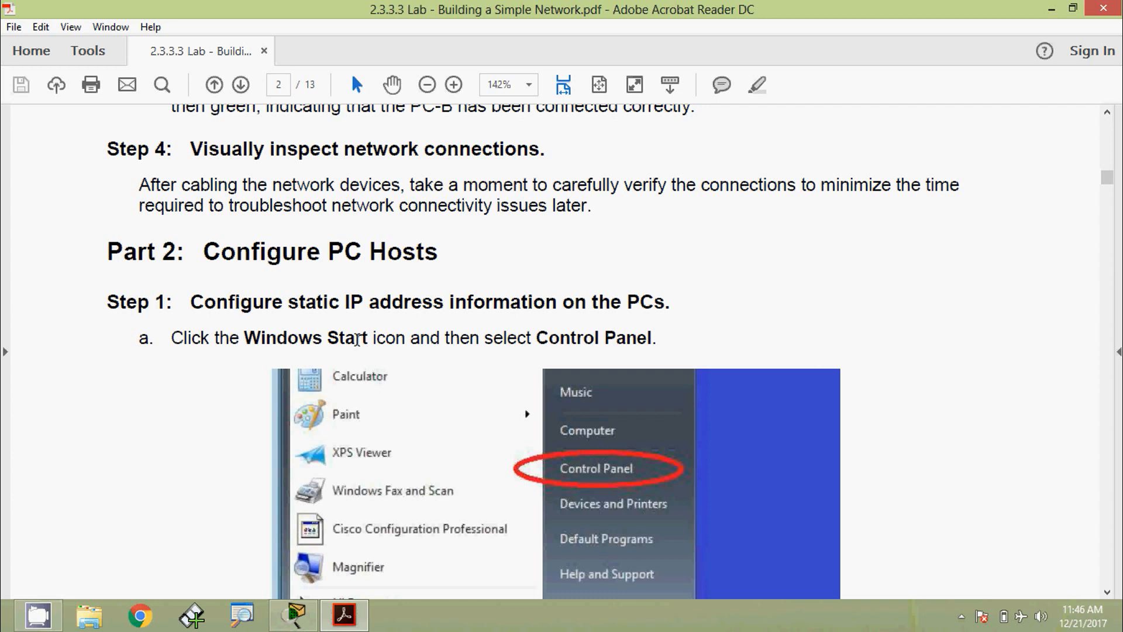
- Scroll the lab PDF through Part 2 toward page 6's Part 3 on switch settings
scroll(312, 322, down, 1)
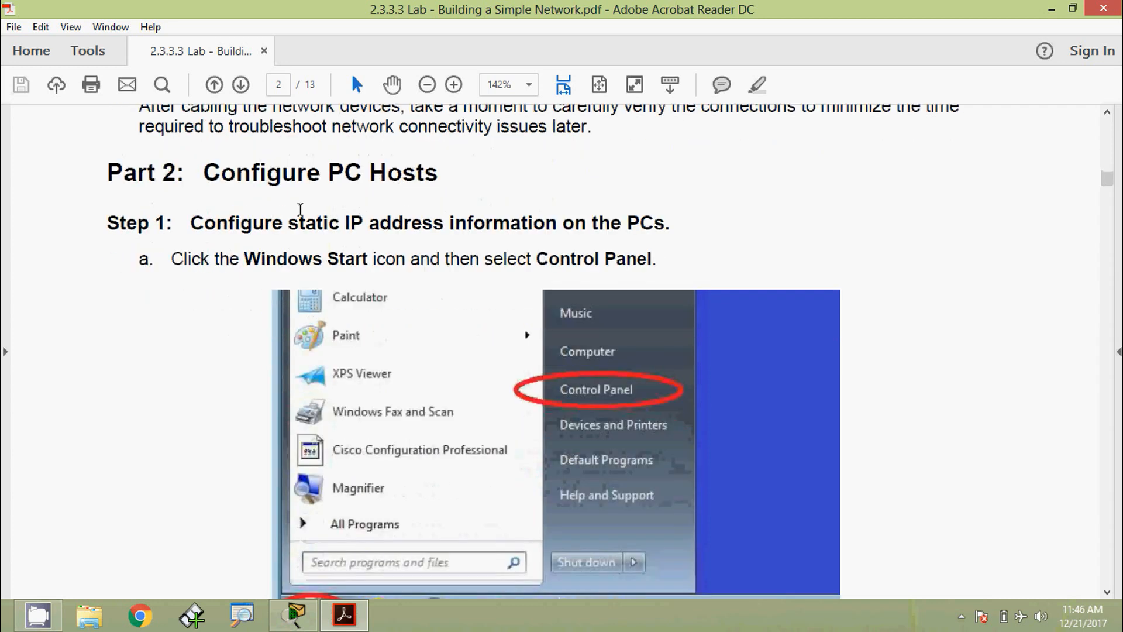
scroll(391, 370, down, 1)
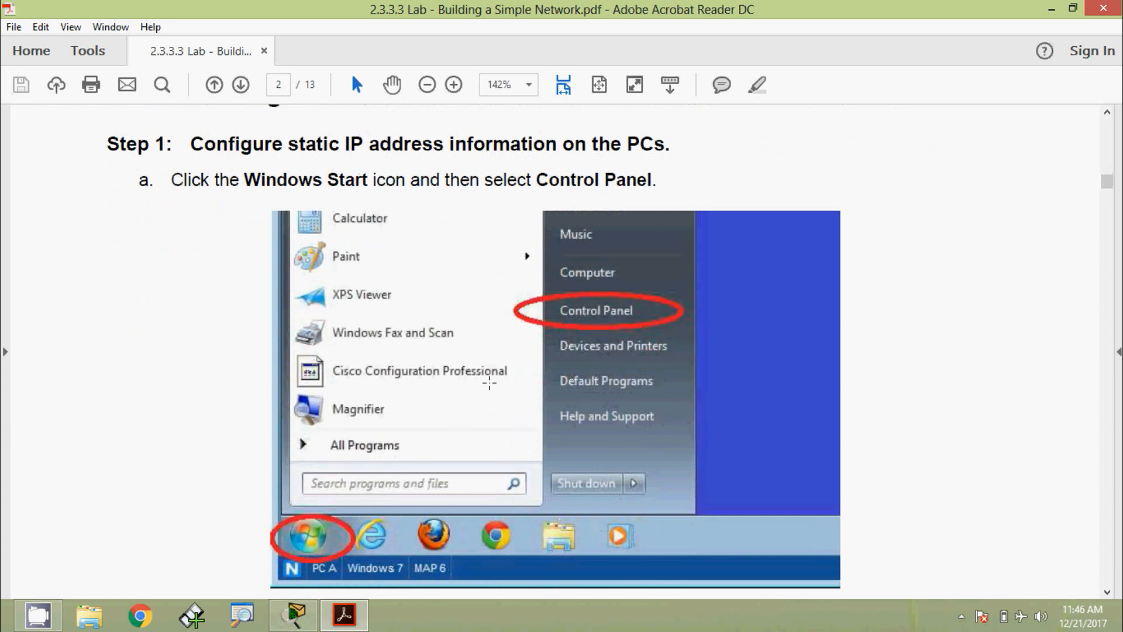
scroll(488, 386, down, 6)
scroll(482, 405, down, 3)
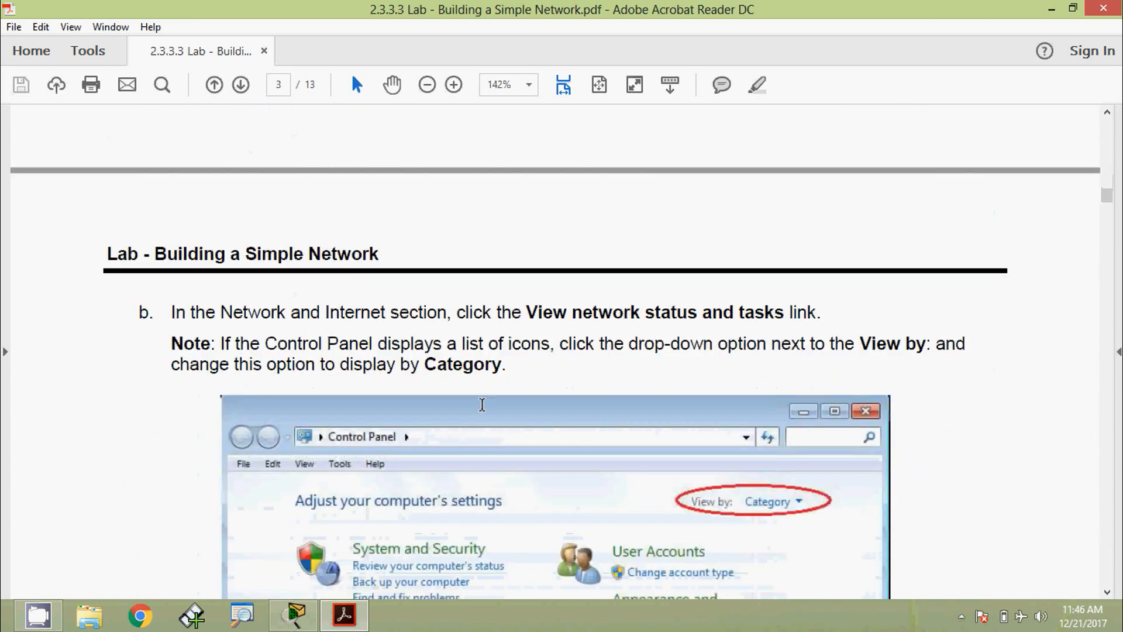
scroll(662, 377, down, 1)
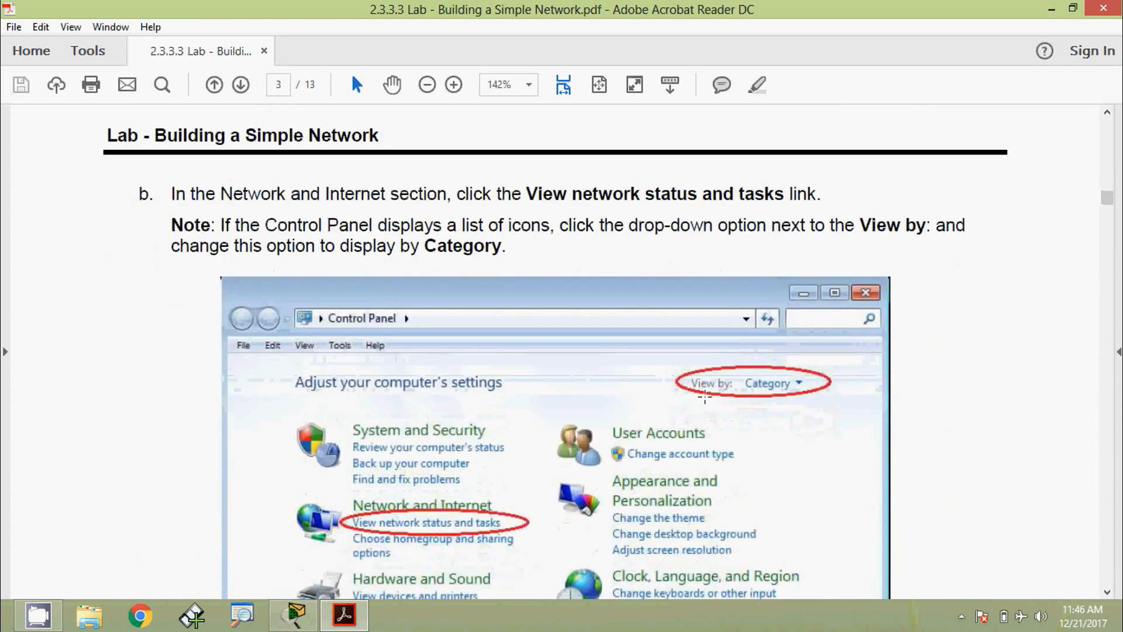
scroll(643, 415, down, 2)
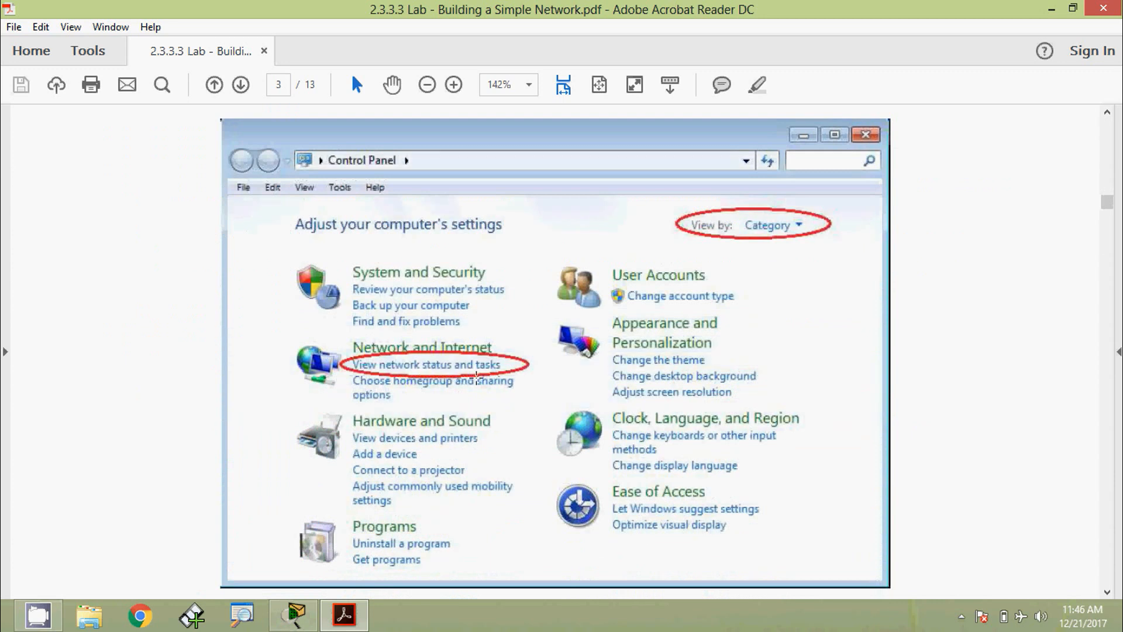
scroll(477, 377, down, 5)
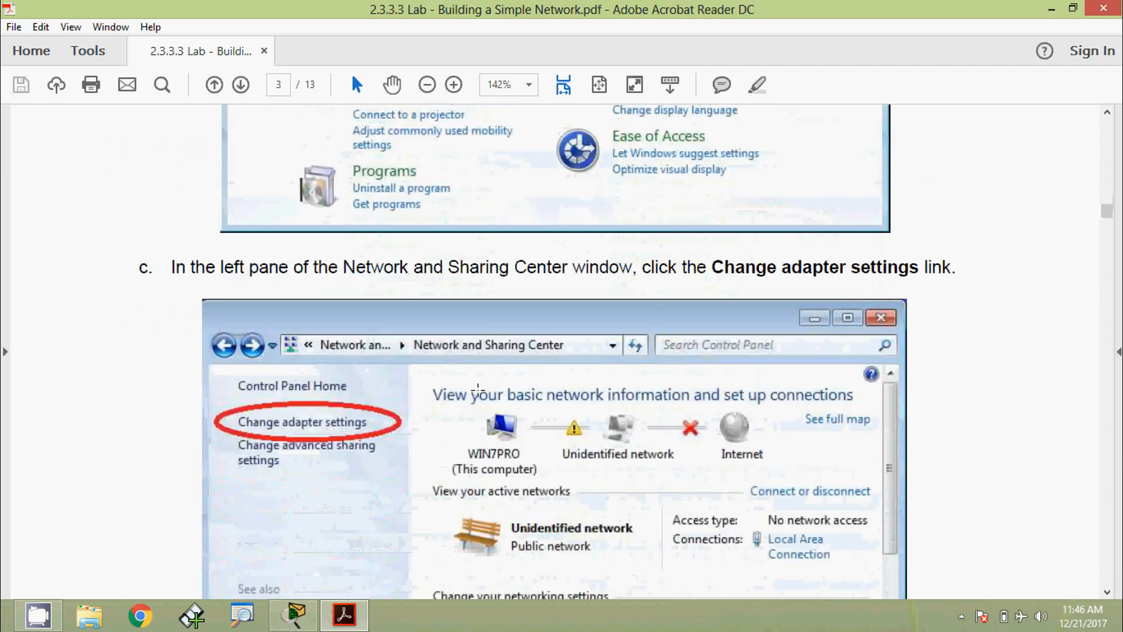
scroll(506, 399, down, 1)
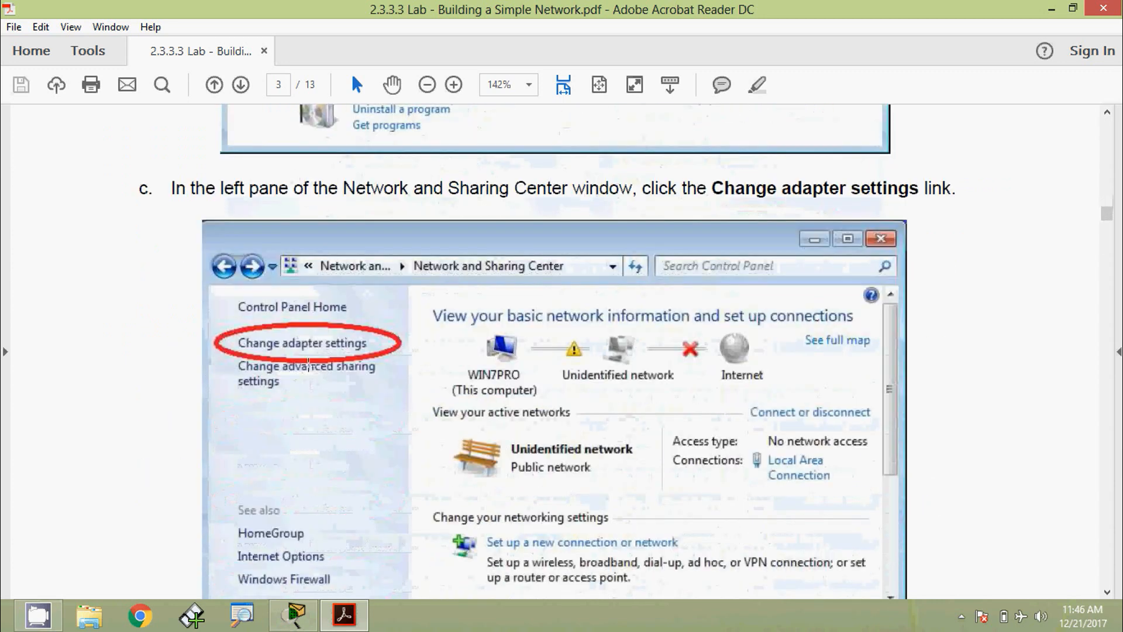
scroll(307, 388, down, 12)
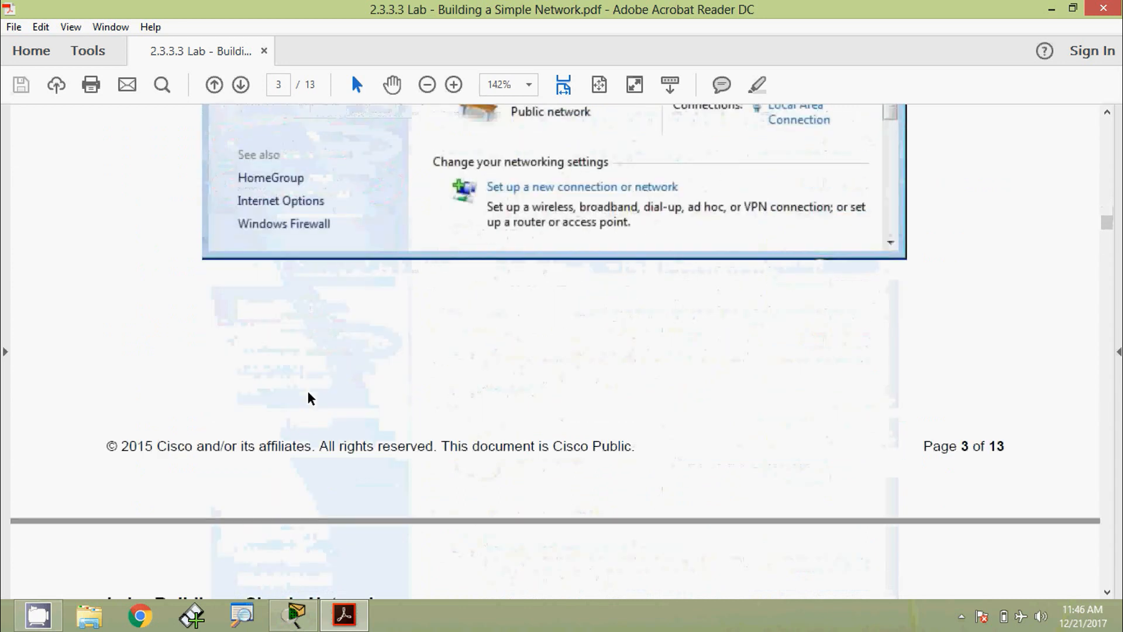
scroll(313, 391, down, 1)
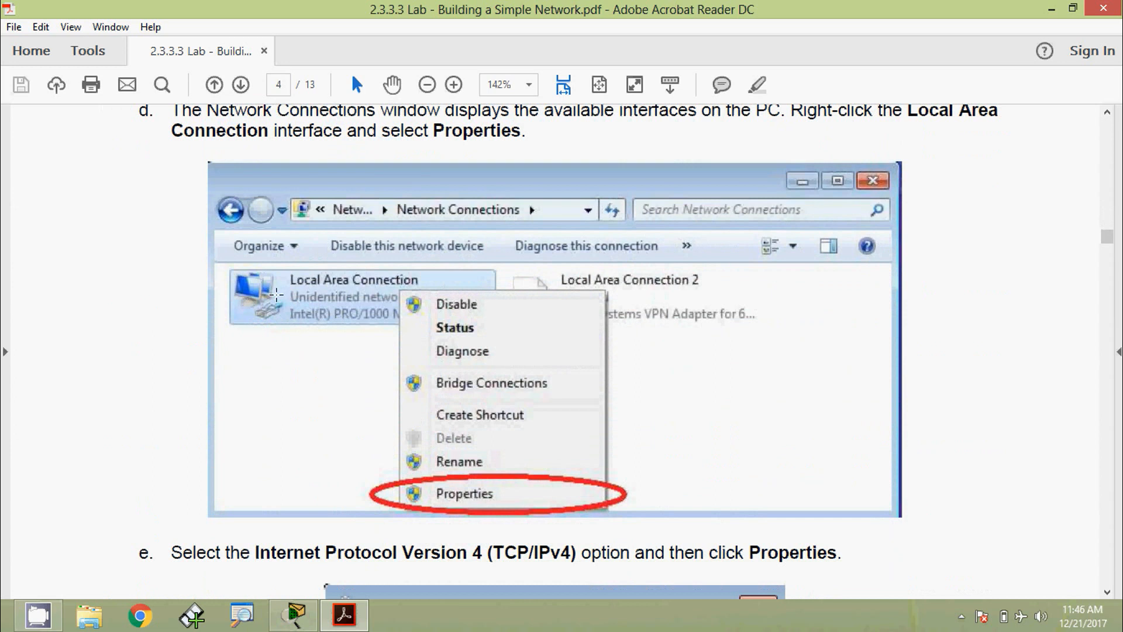
scroll(458, 486, down, 7)
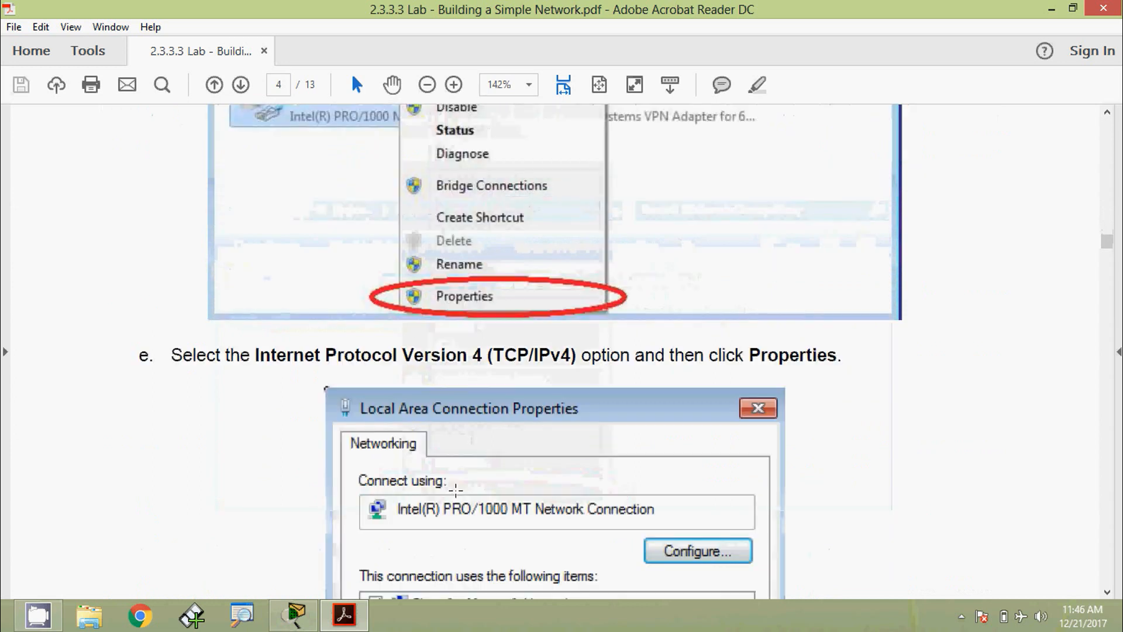
scroll(468, 503, down, 1)
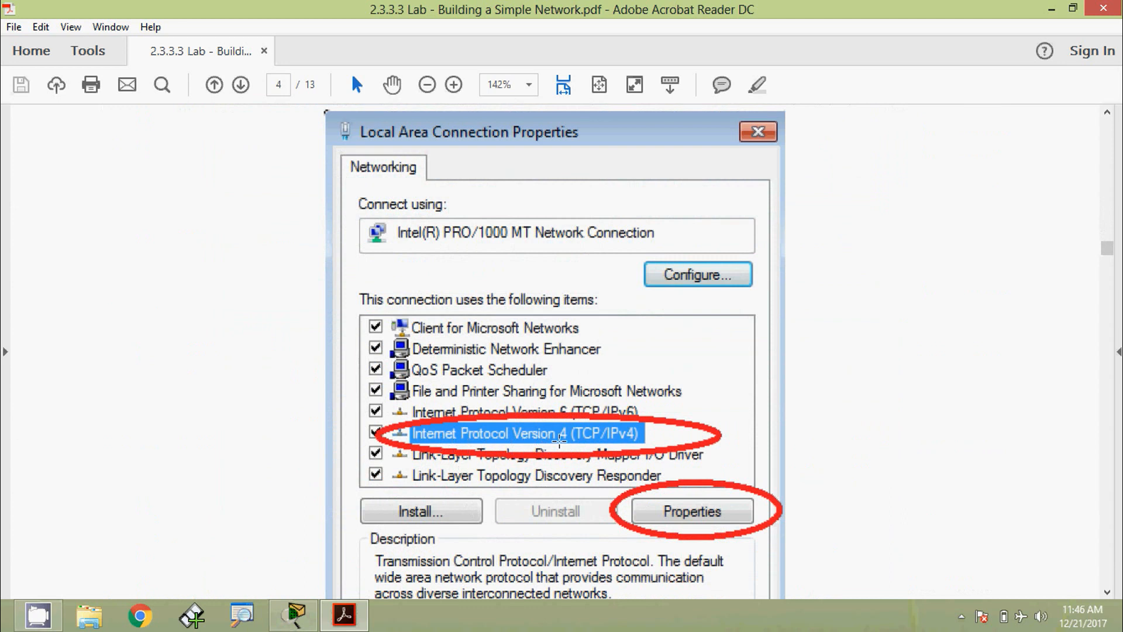
scroll(602, 453, down, 2)
scroll(667, 440, down, 13)
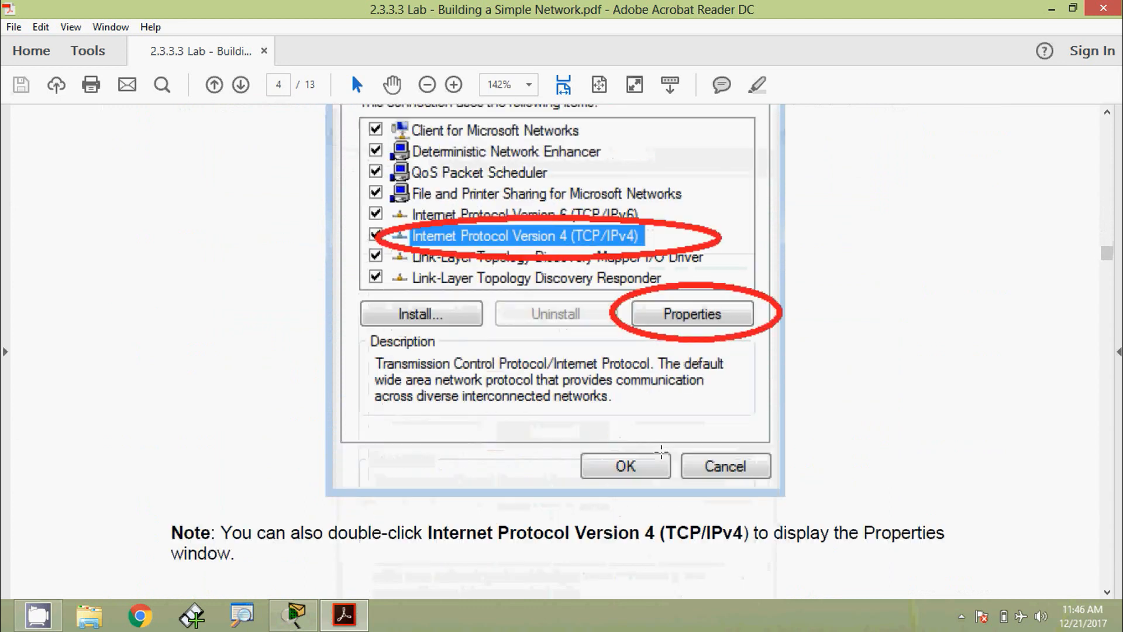
scroll(642, 443, down, 6)
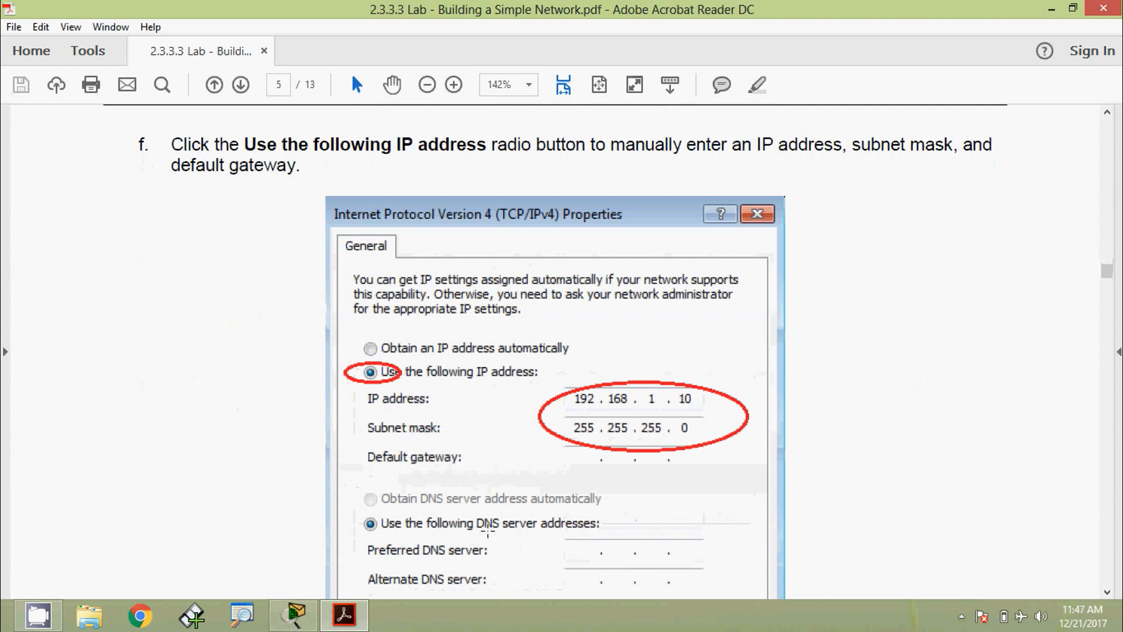
scroll(488, 530, down, 2)
scroll(472, 399, down, 8)
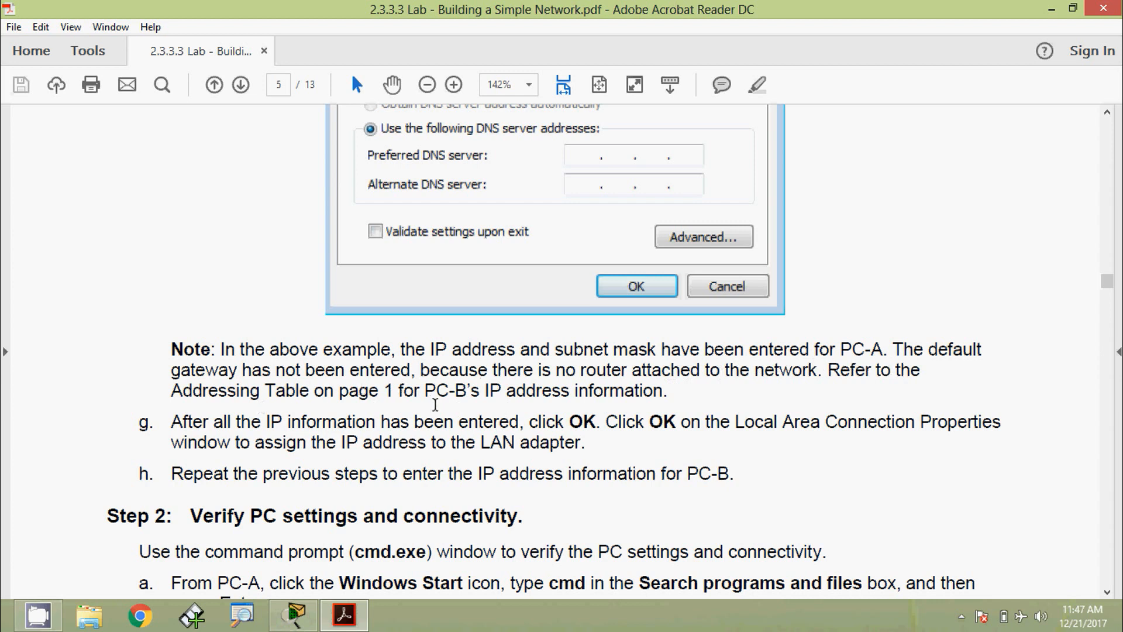
scroll(435, 404, up, 3)
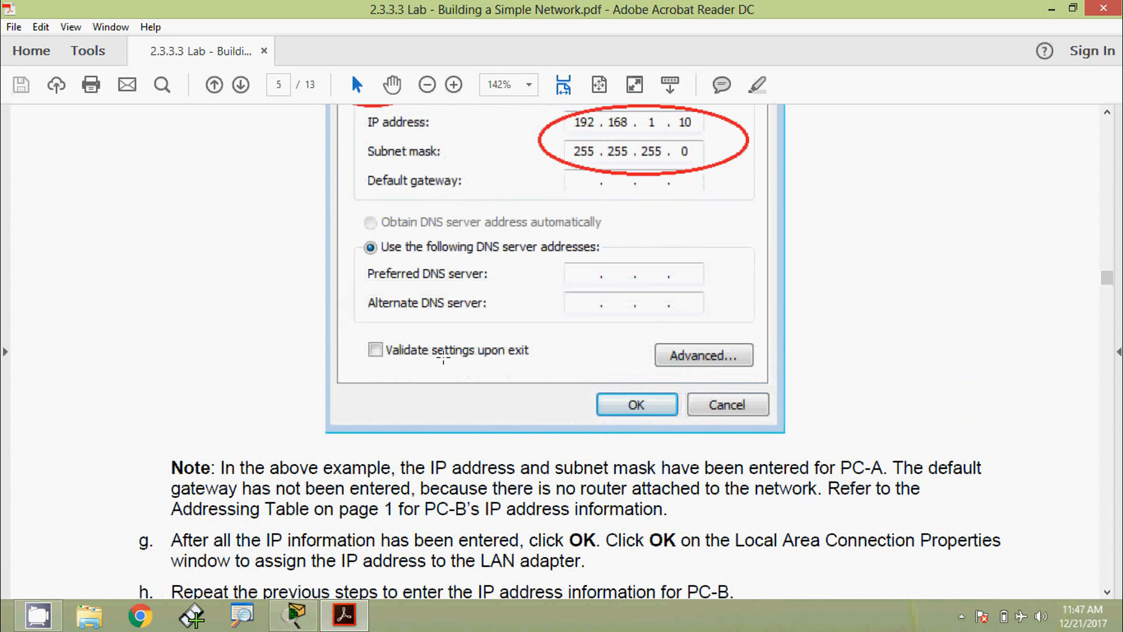
scroll(455, 333, up, 2)
- Glance at the topology, read Part 3 Step 1 on consoling from PC-A, then return to Packet Tracer
click(307, 613)
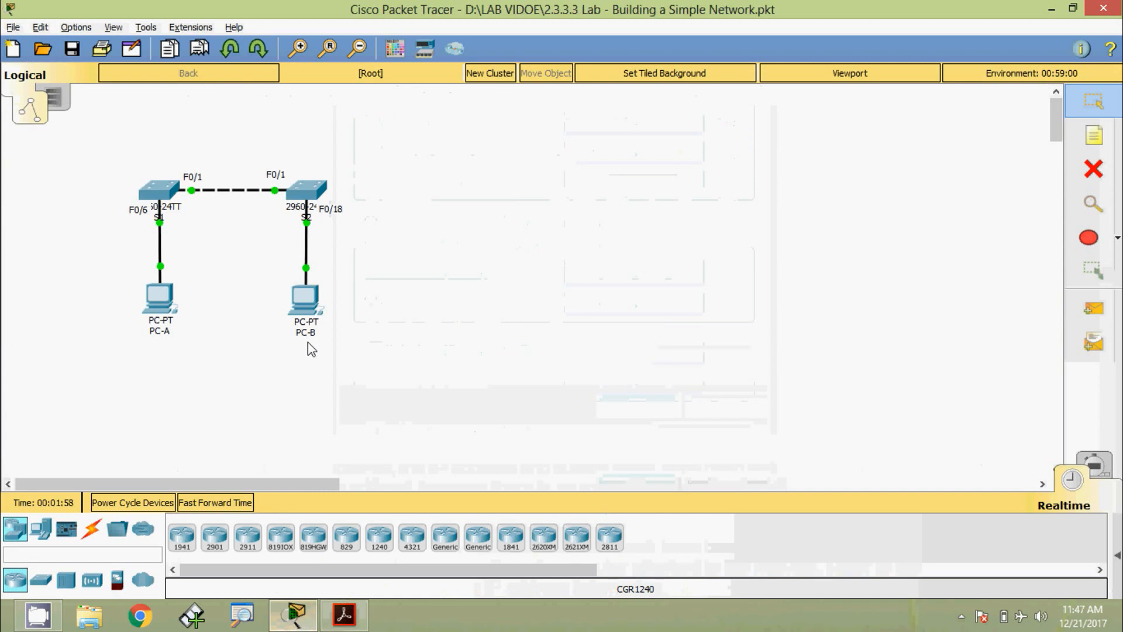
click(355, 617)
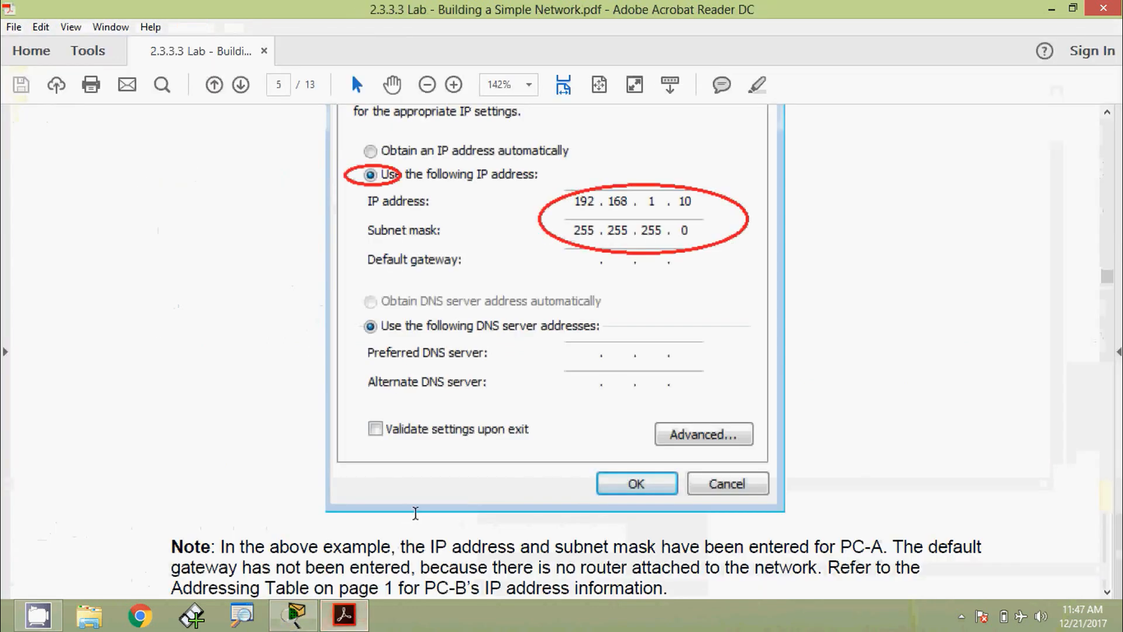
scroll(321, 388, down, 5)
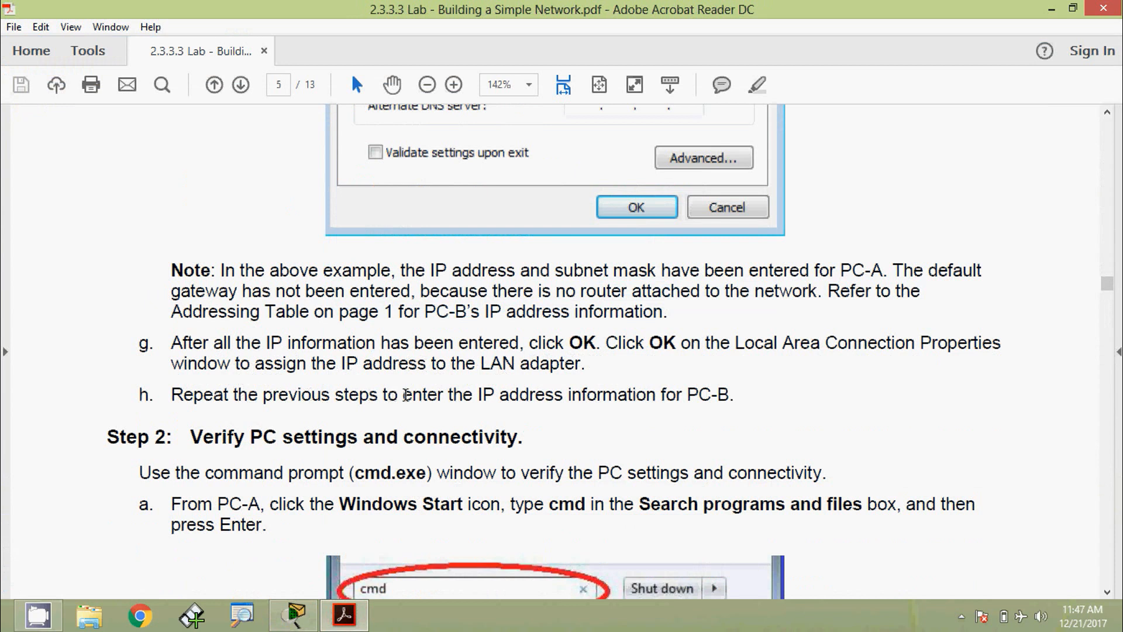
scroll(431, 434, down, 3)
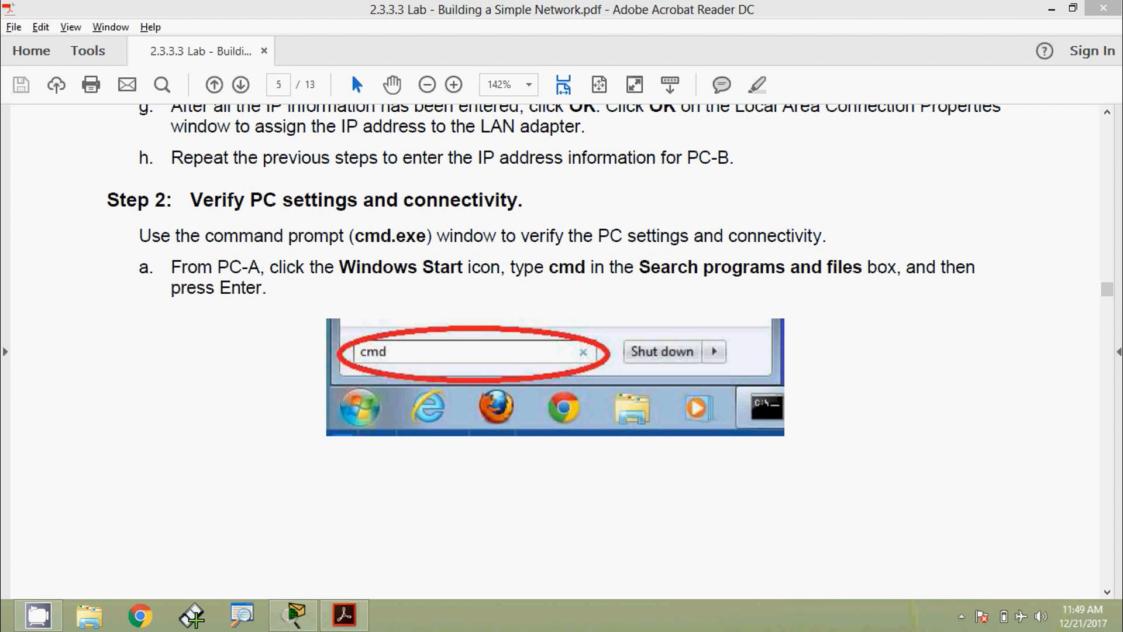
scroll(786, 333, down, 5)
scroll(786, 336, down, 5)
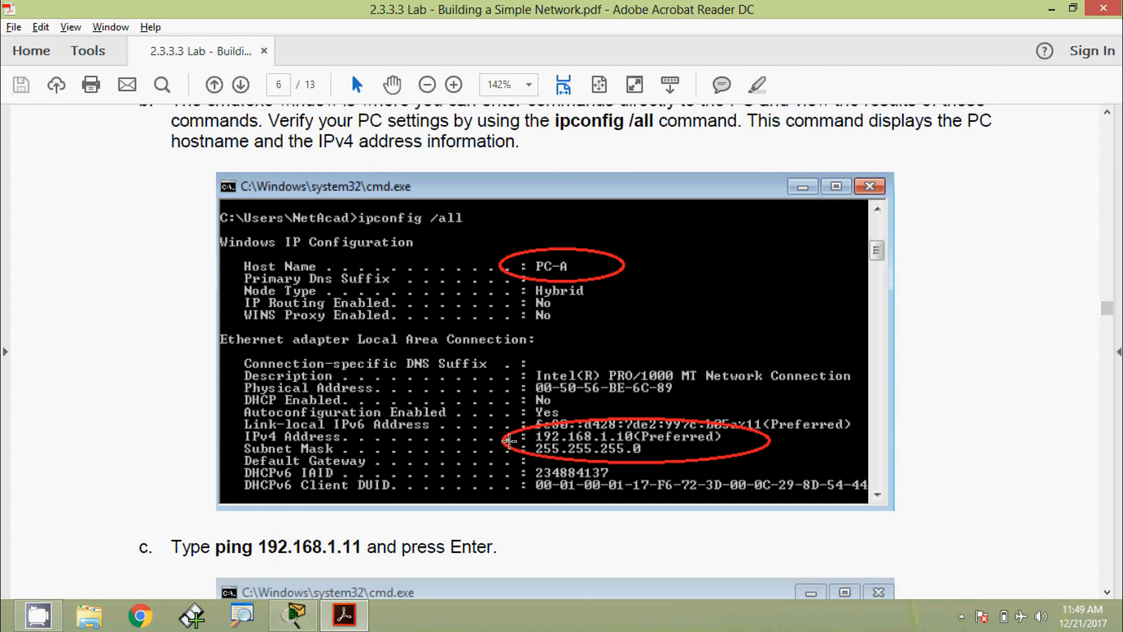
scroll(517, 440, down, 5)
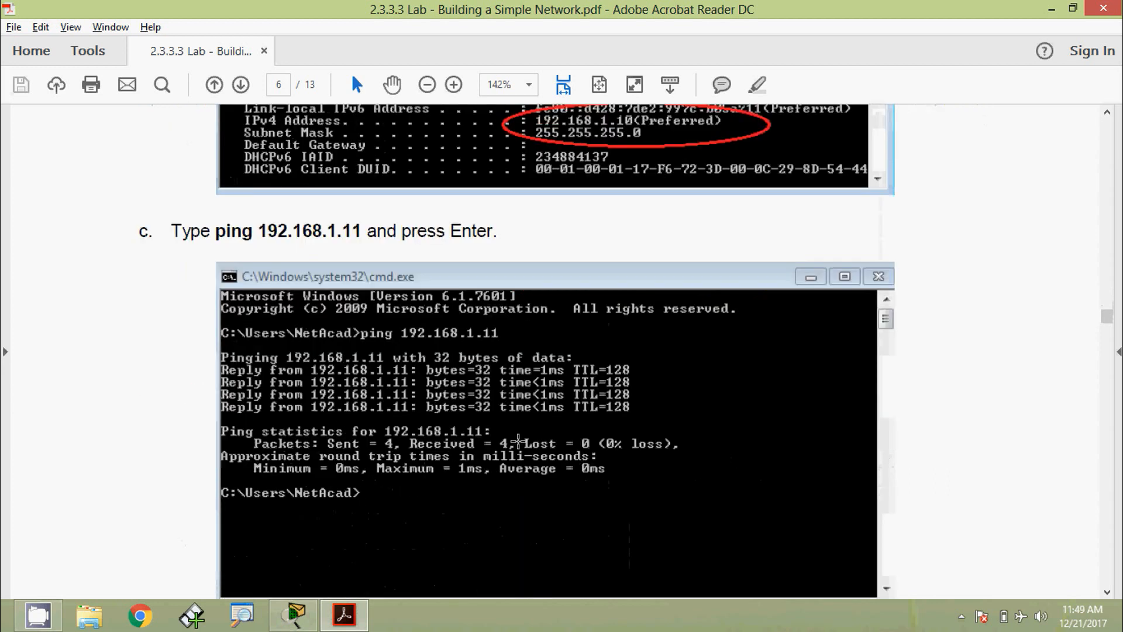
scroll(500, 414, down, 7)
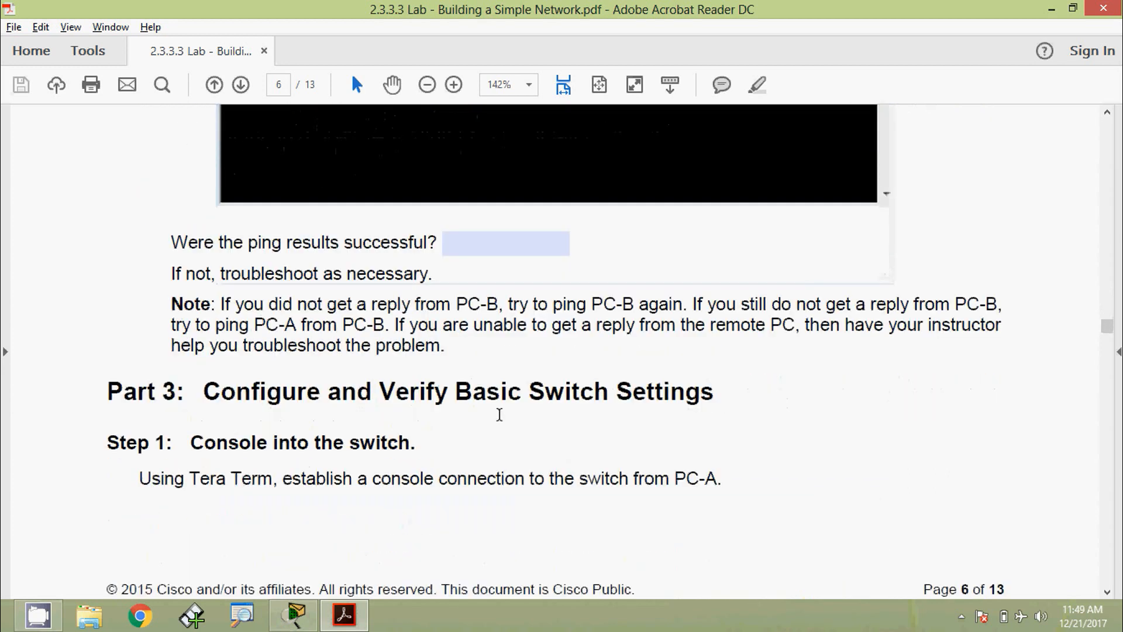
click(293, 614)
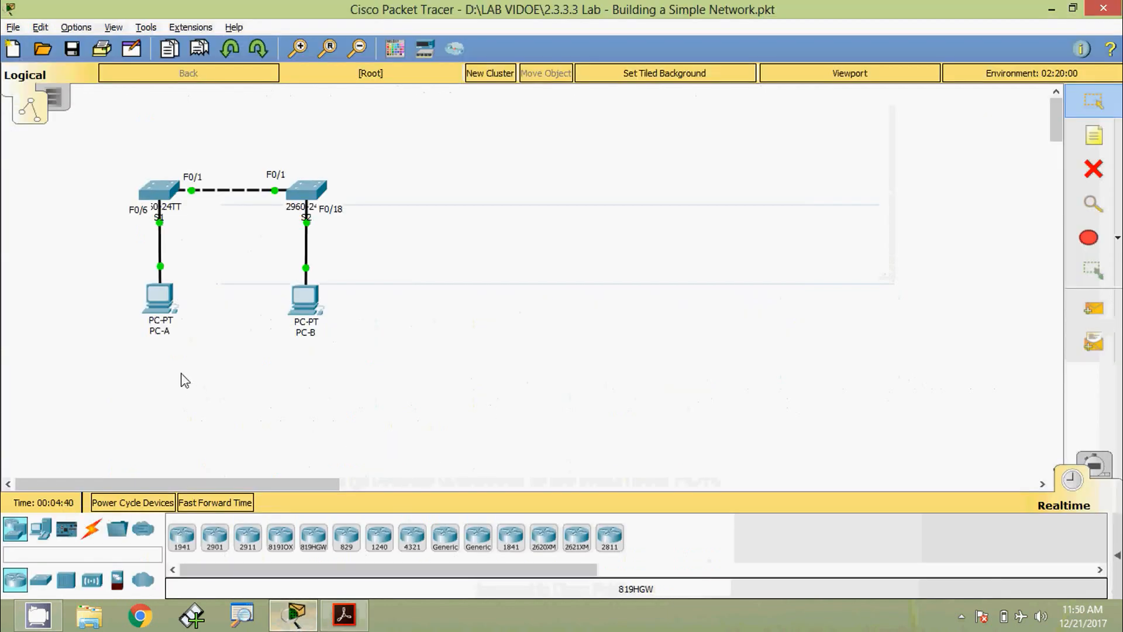
- Run ipconfig /all on PC-A and mark its IP address and subnet mask
click(160, 296)
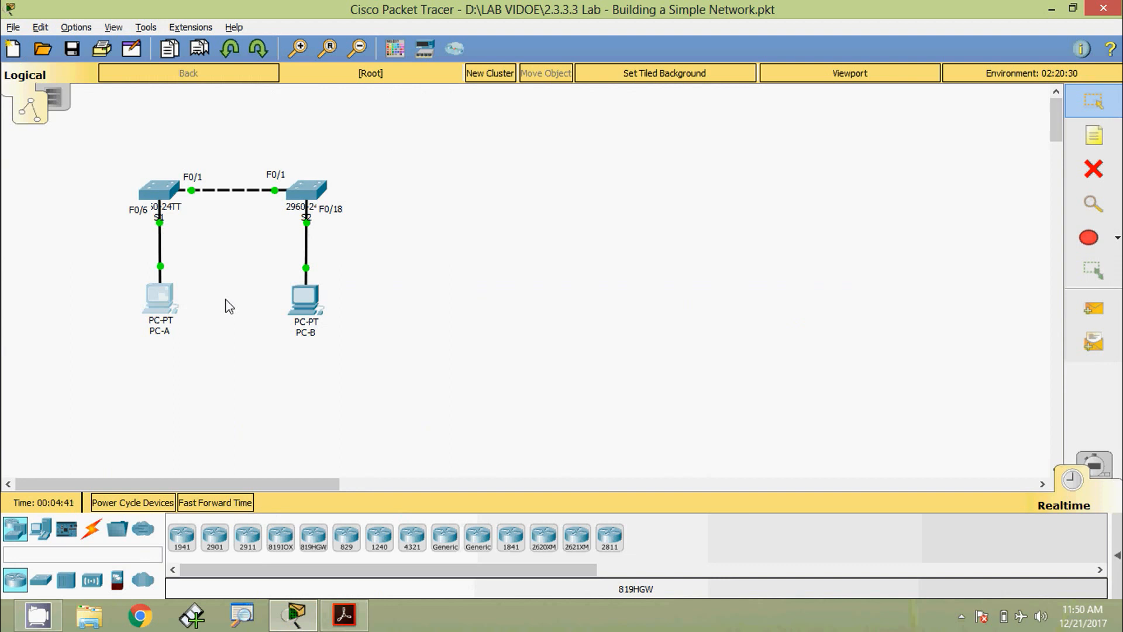
click(344, 107)
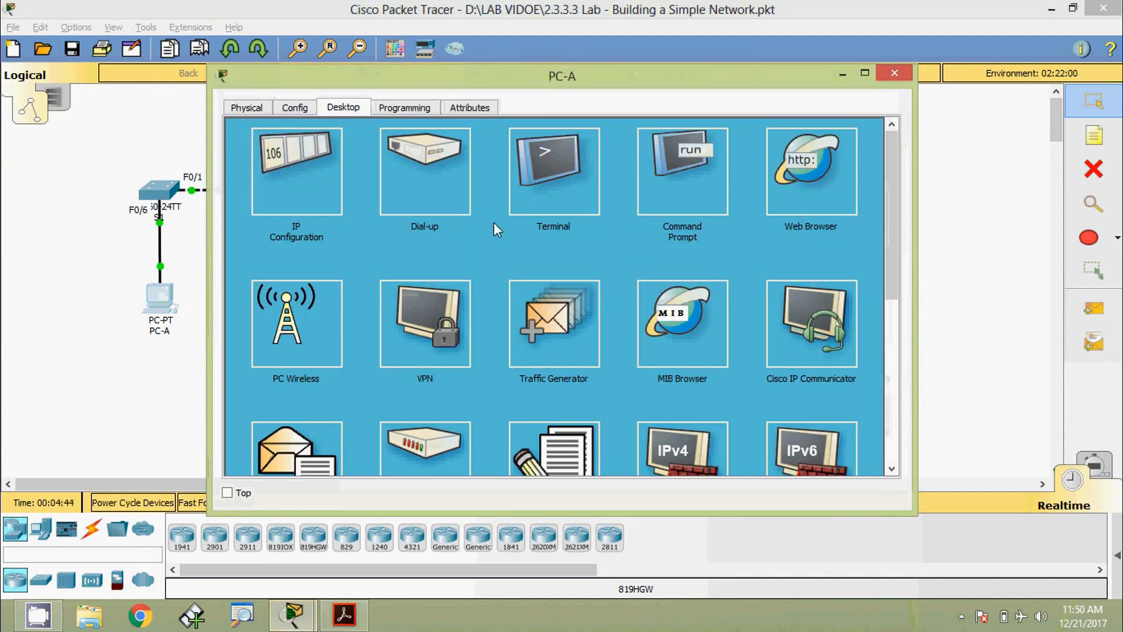
click(703, 177)
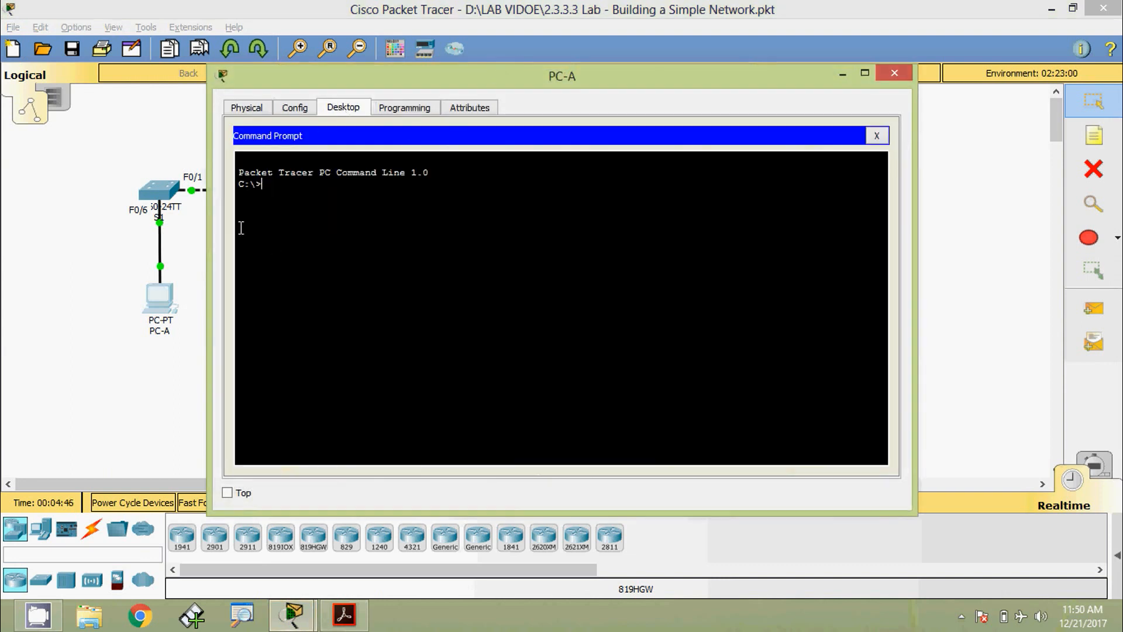
text(ip)
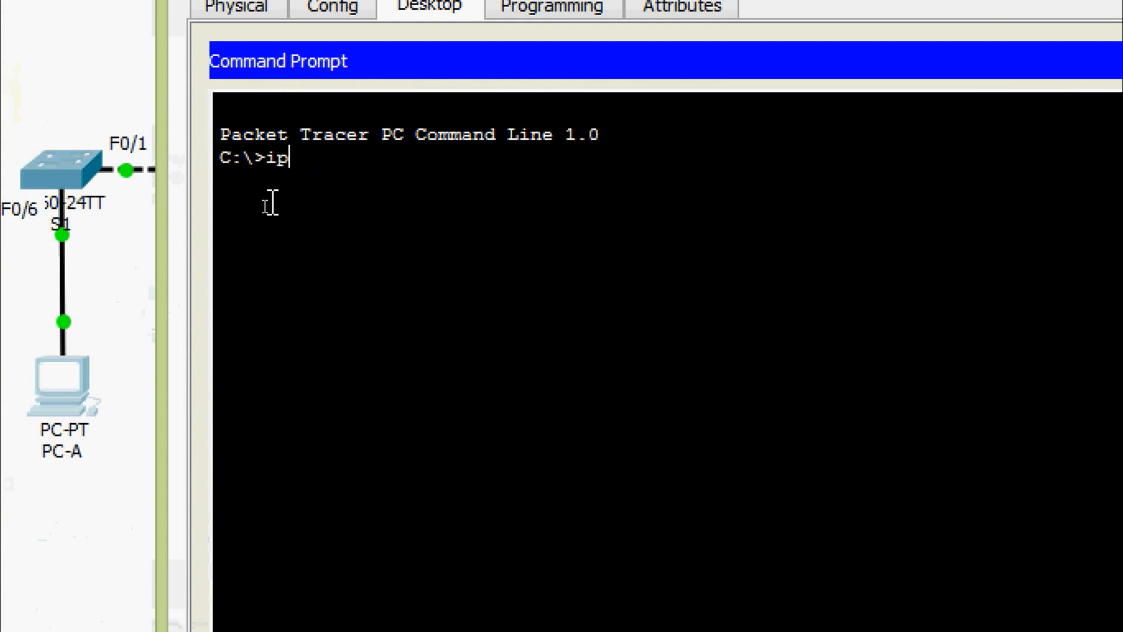
text(config /all)
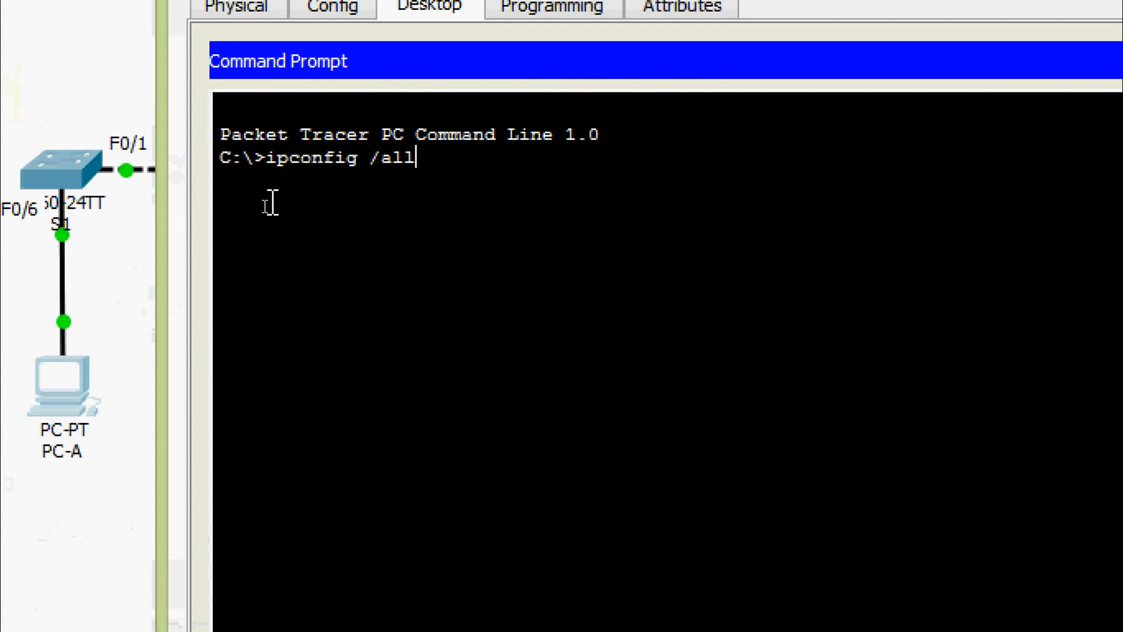
key(Return)
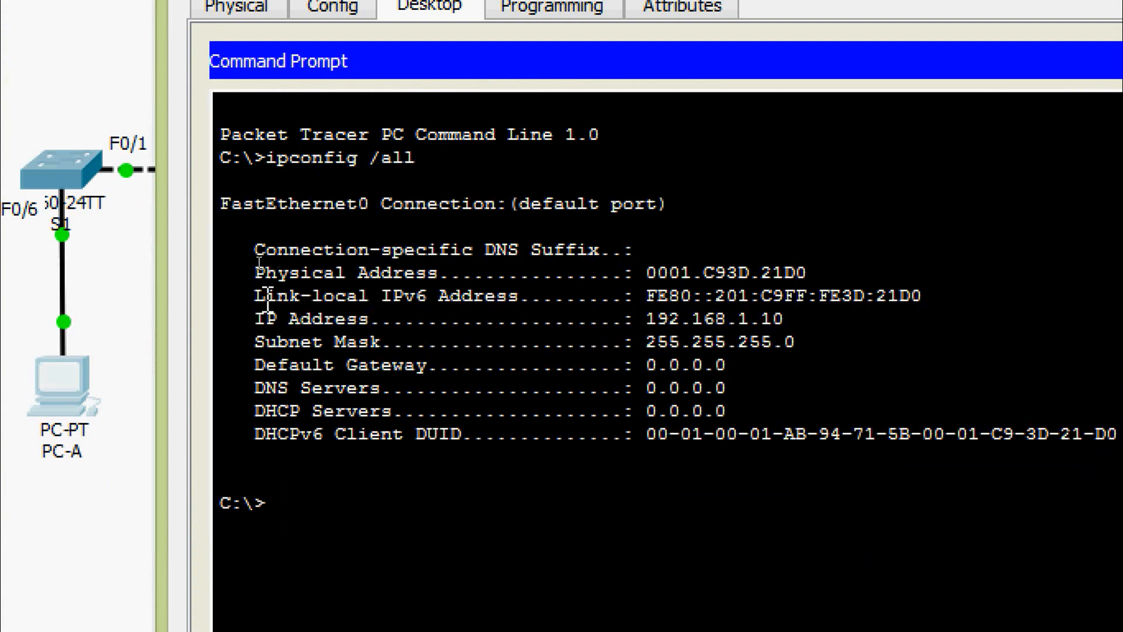
drag(257, 318, 822, 345)
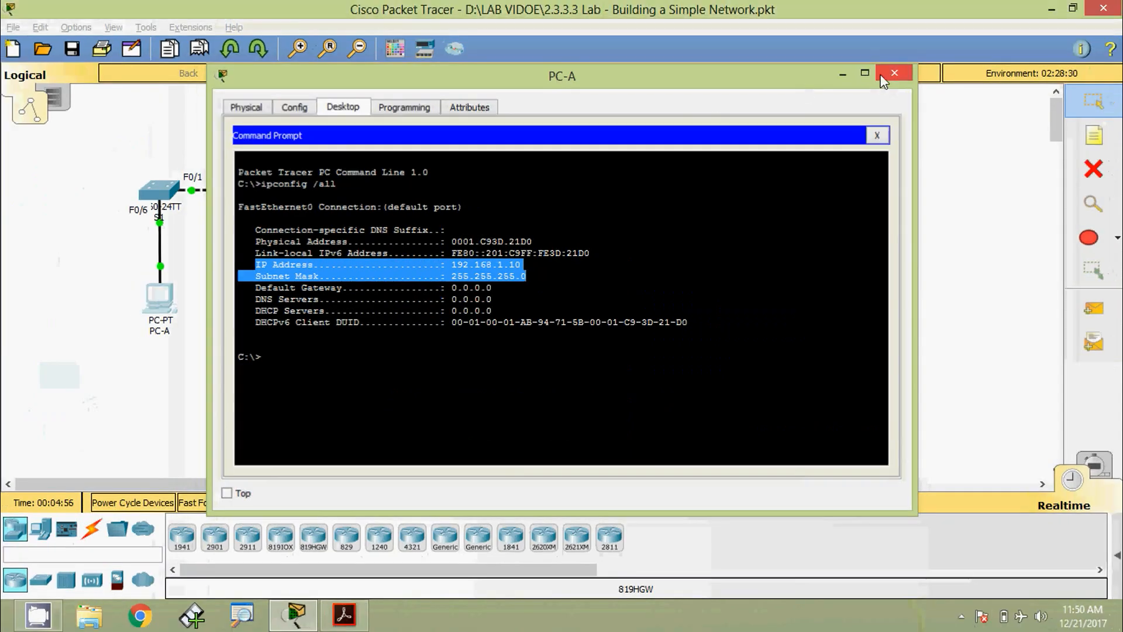
click(885, 76)
- Run ipconfig /all on PC-B and mark its IP address line (192.168.1.11)
click(304, 300)
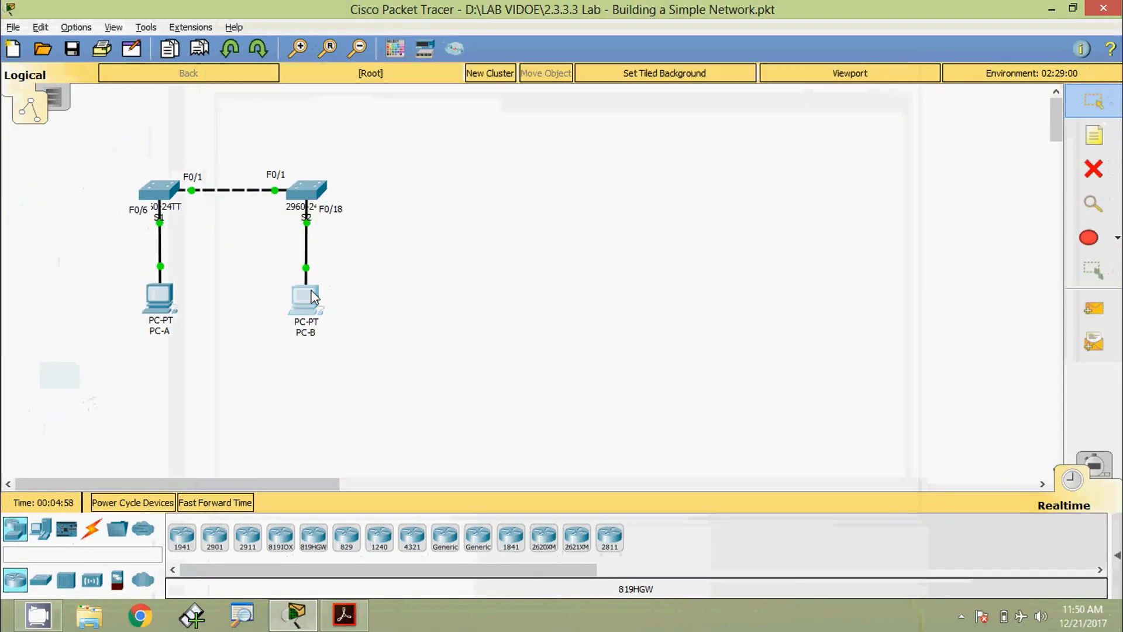
click(352, 110)
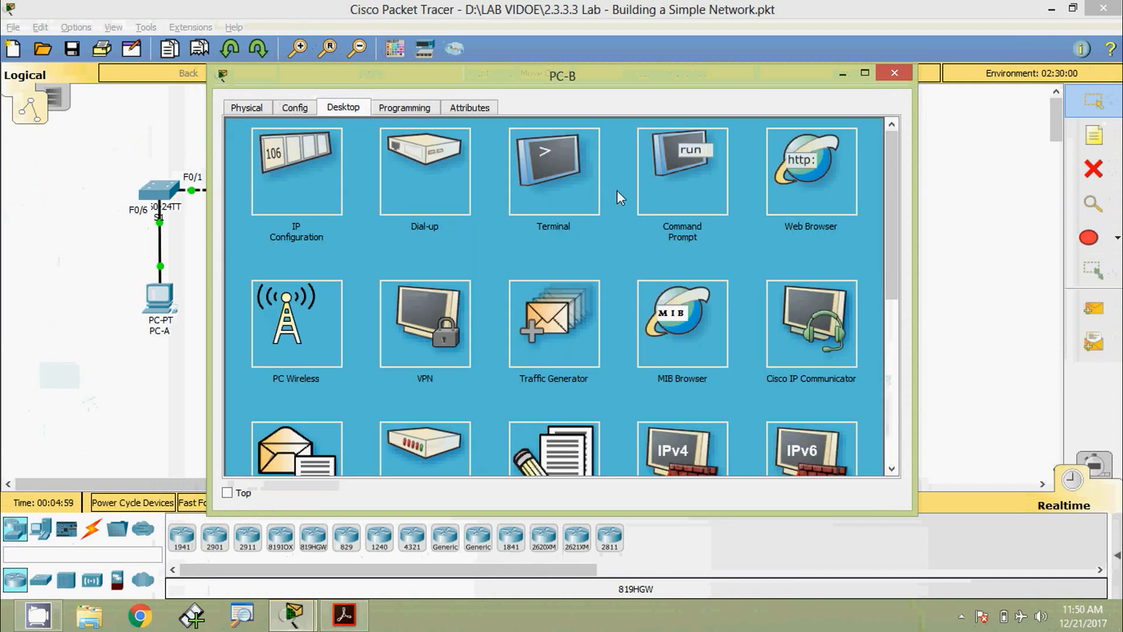
click(682, 173)
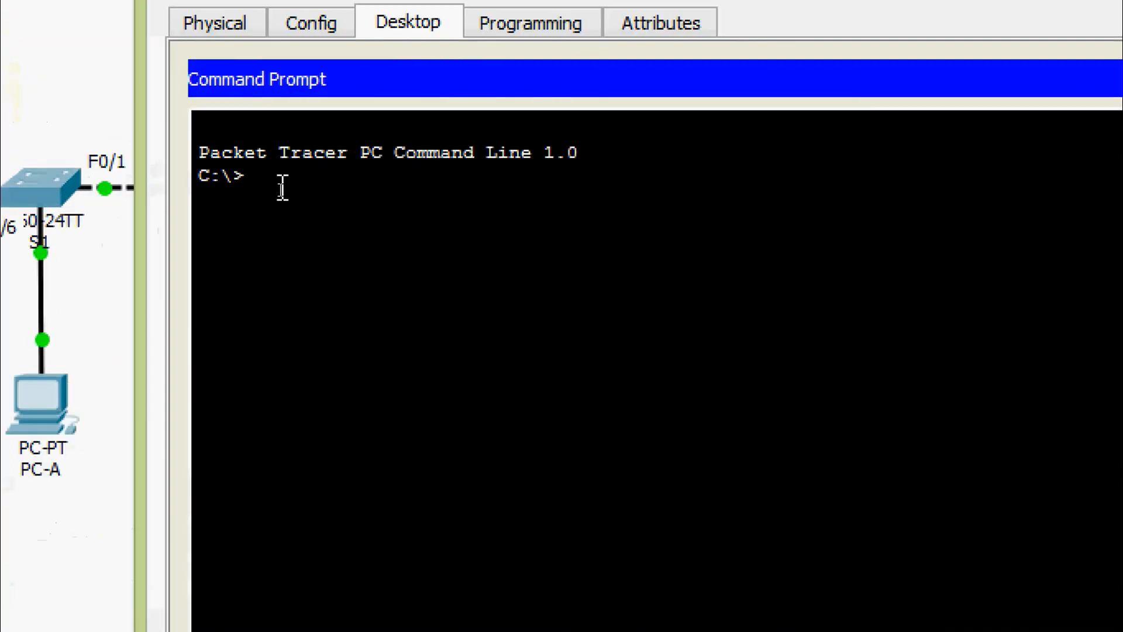
text(ipconfig /all)
key(Return)
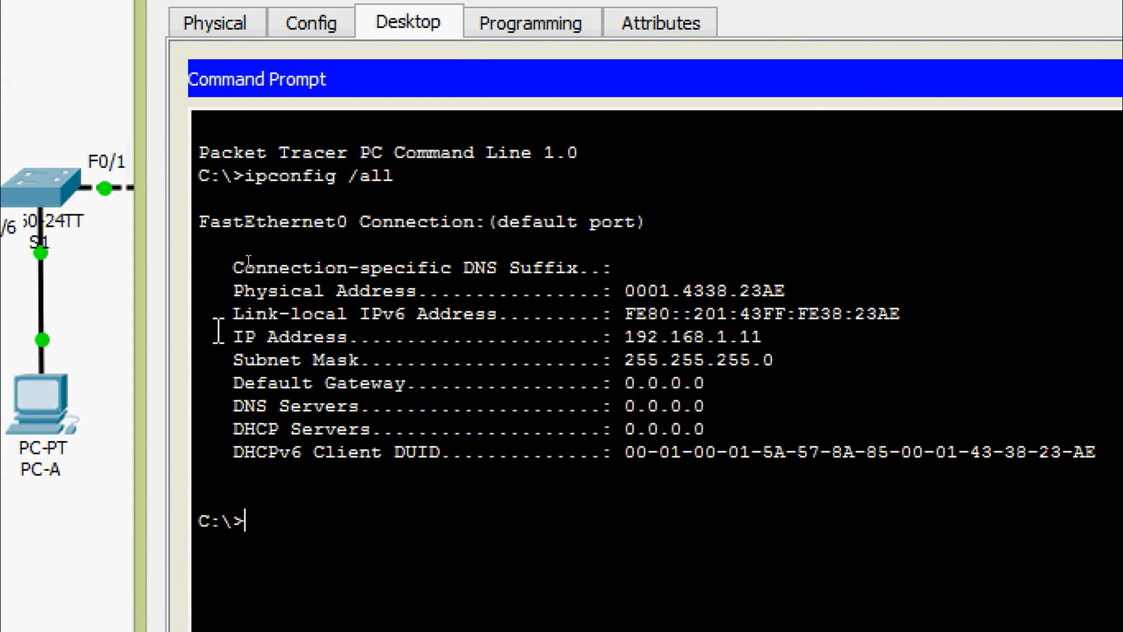
drag(212, 336, 841, 367)
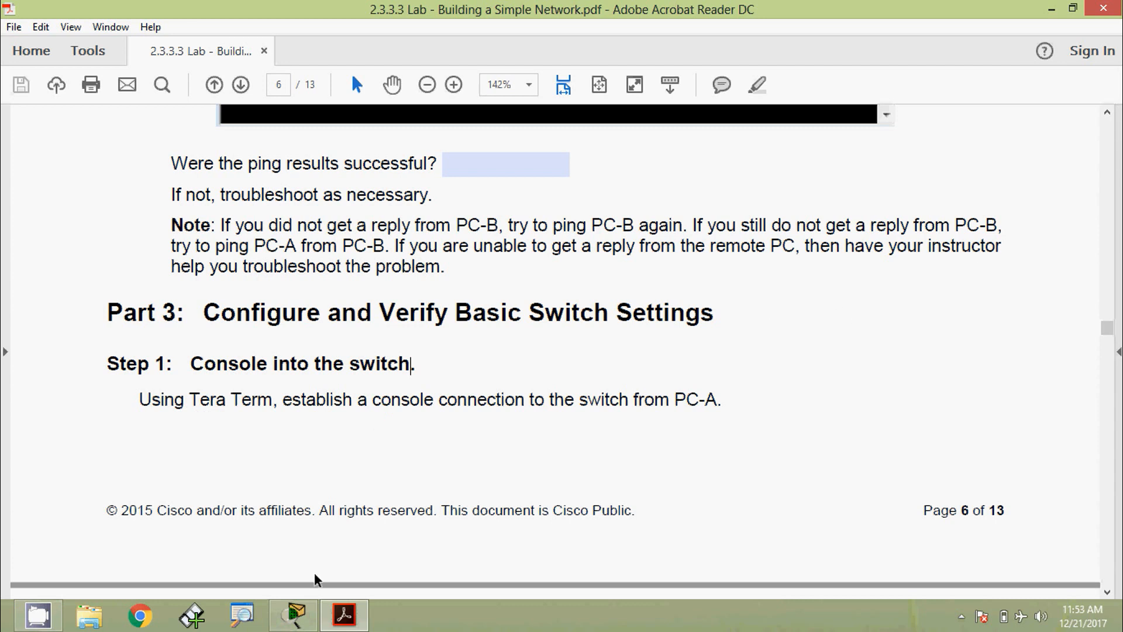
- Back in the Packet Tracer topology, glance at switch S1's device window, close it, and return to the lab PDF
click(294, 614)
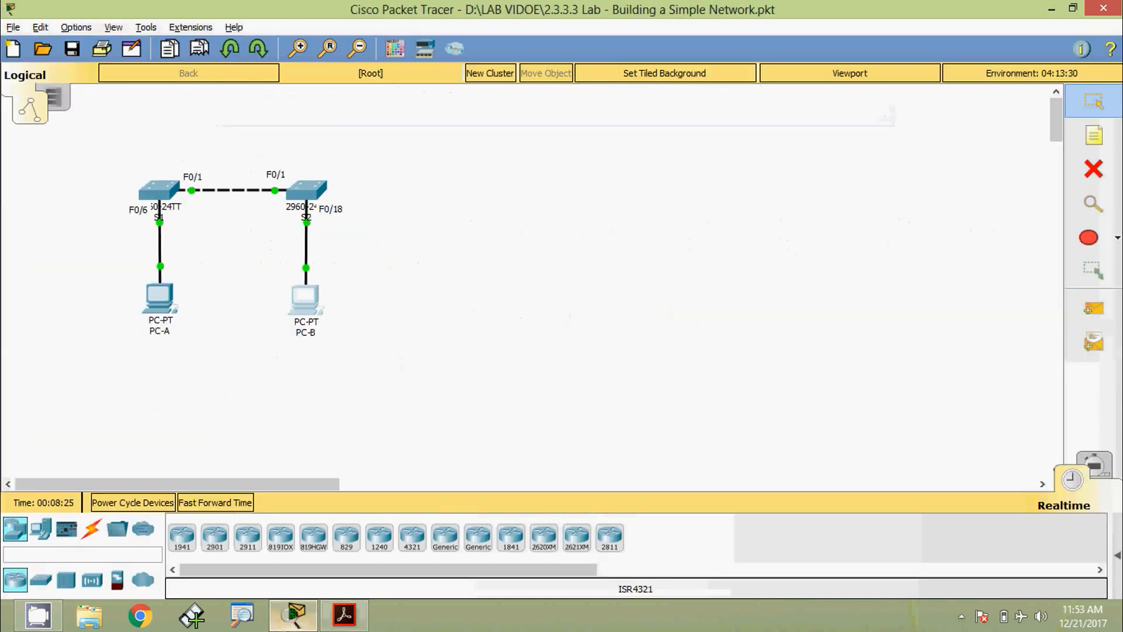
click(159, 208)
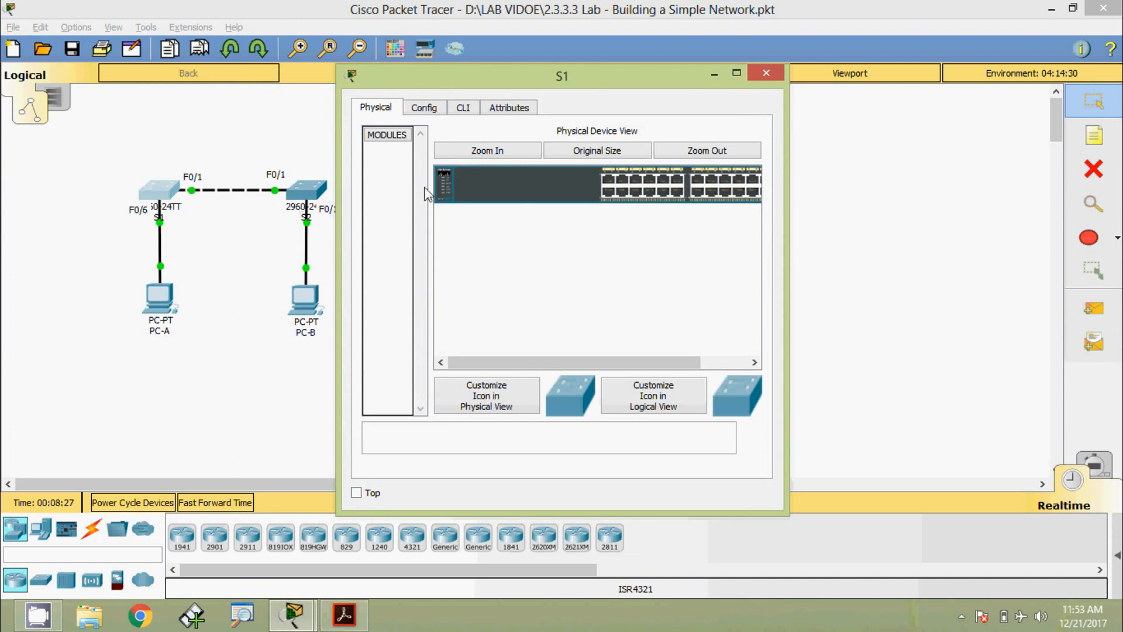
click(764, 74)
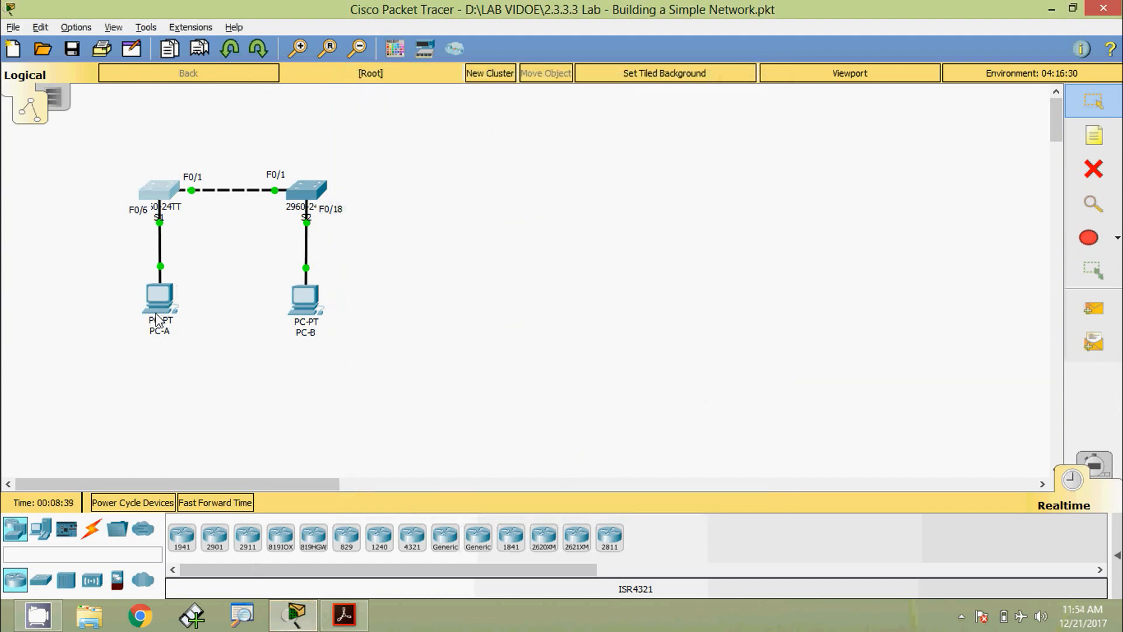
mouse_move(166, 301)
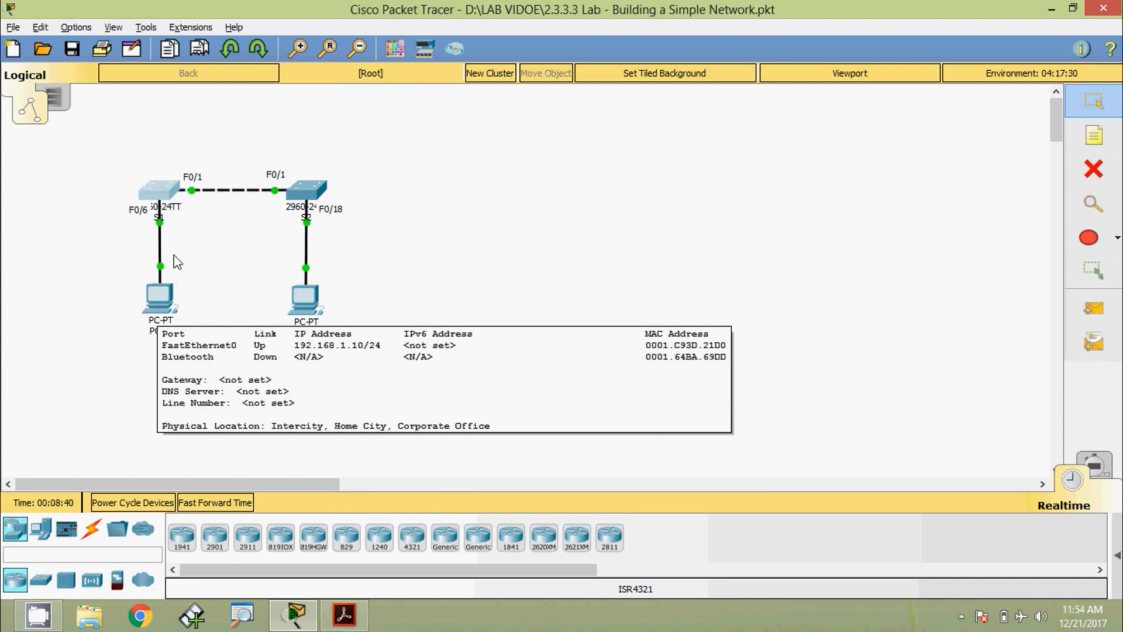
click(339, 618)
- Scroll through page 7, highlighting the enable, configure terminal and hostname S1 commands
scroll(294, 474, down, 10)
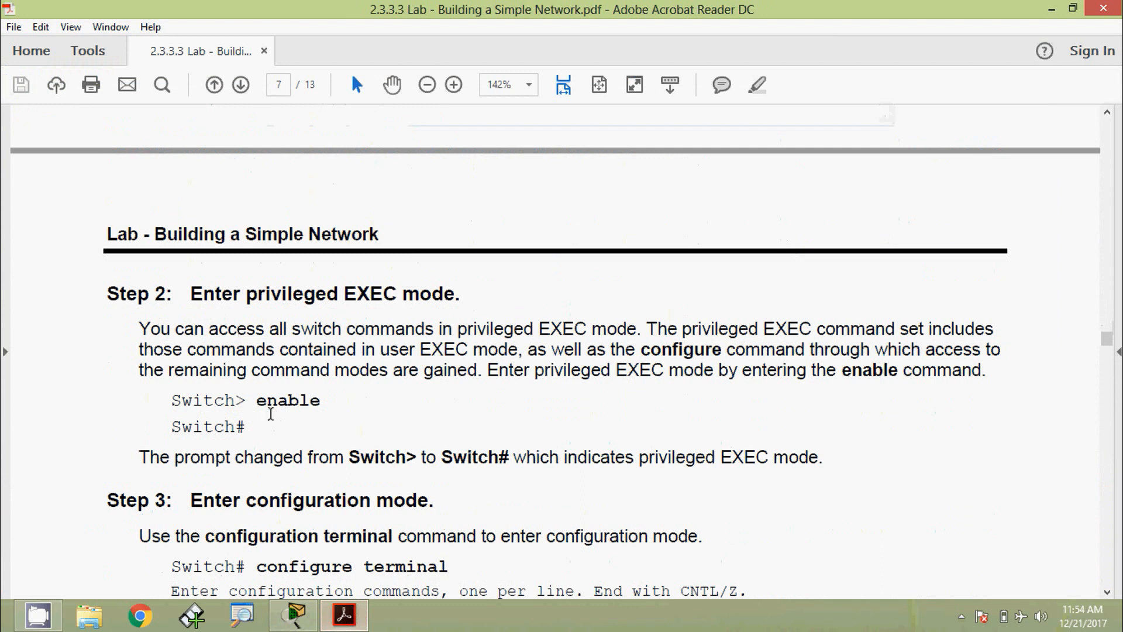
scroll(270, 414, down, 1)
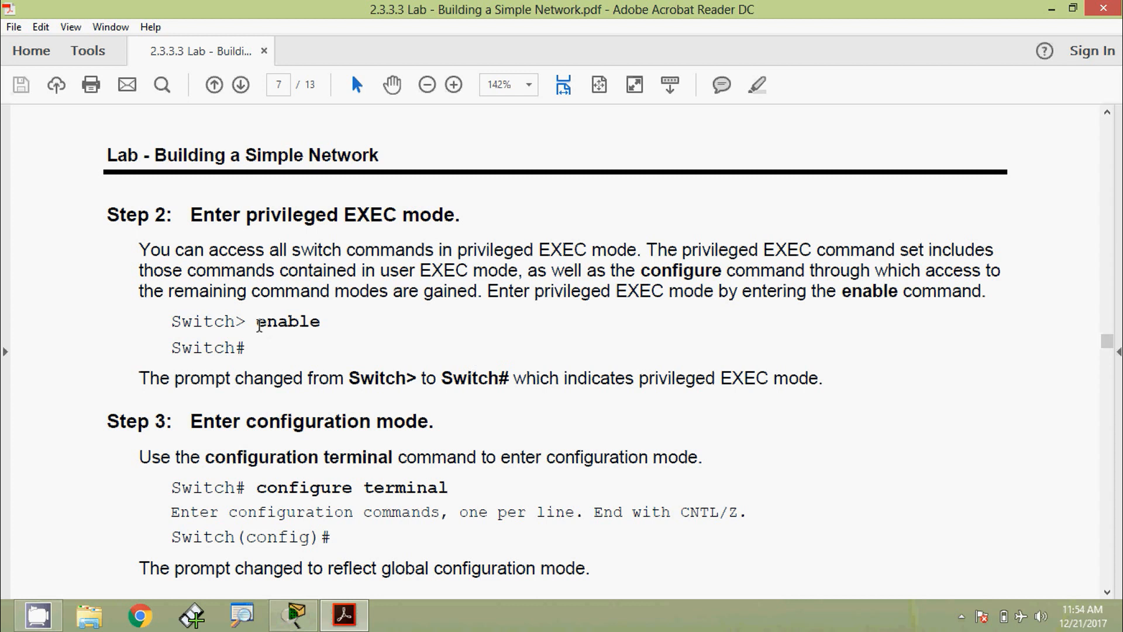
drag(257, 322, 319, 322)
drag(406, 379, 417, 379)
scroll(231, 451, down, 3)
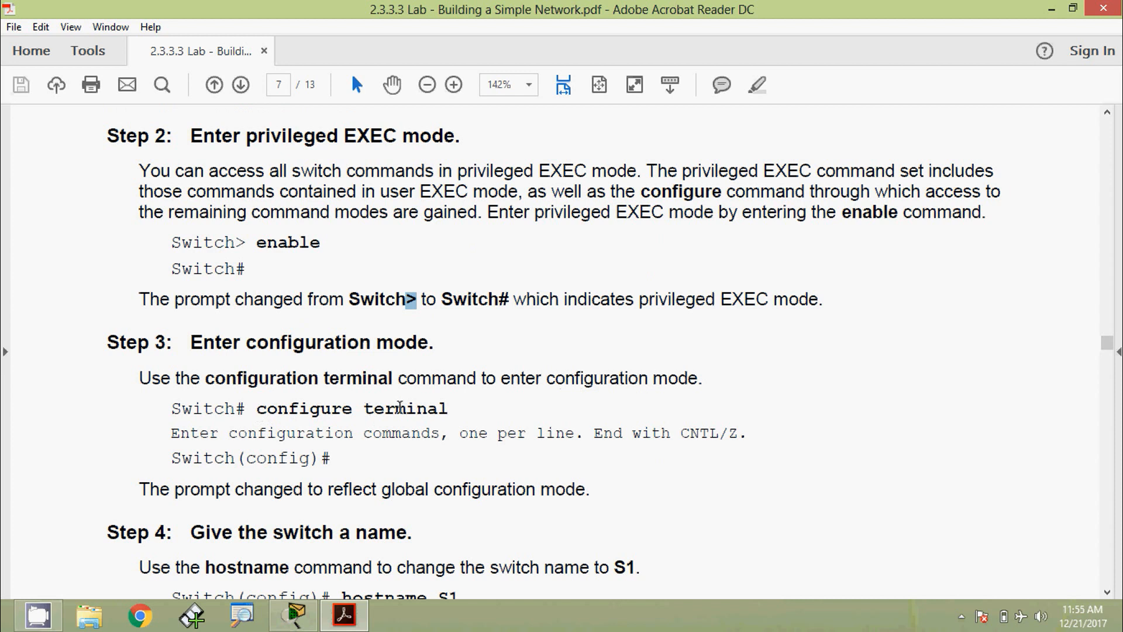
drag(257, 412, 445, 415)
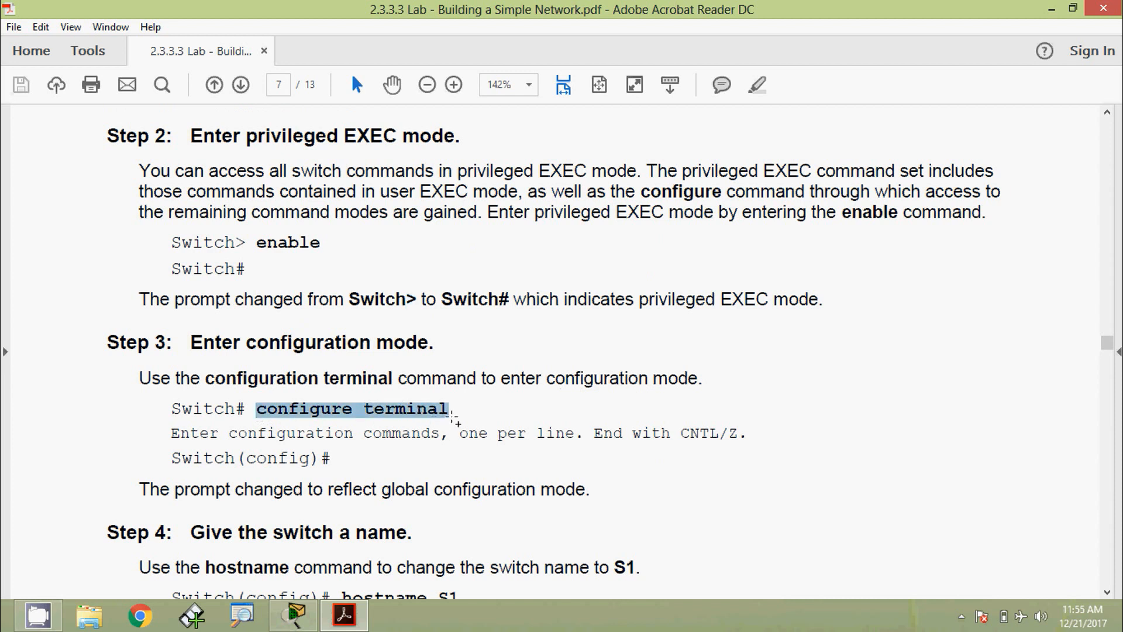
scroll(454, 419, down, 3)
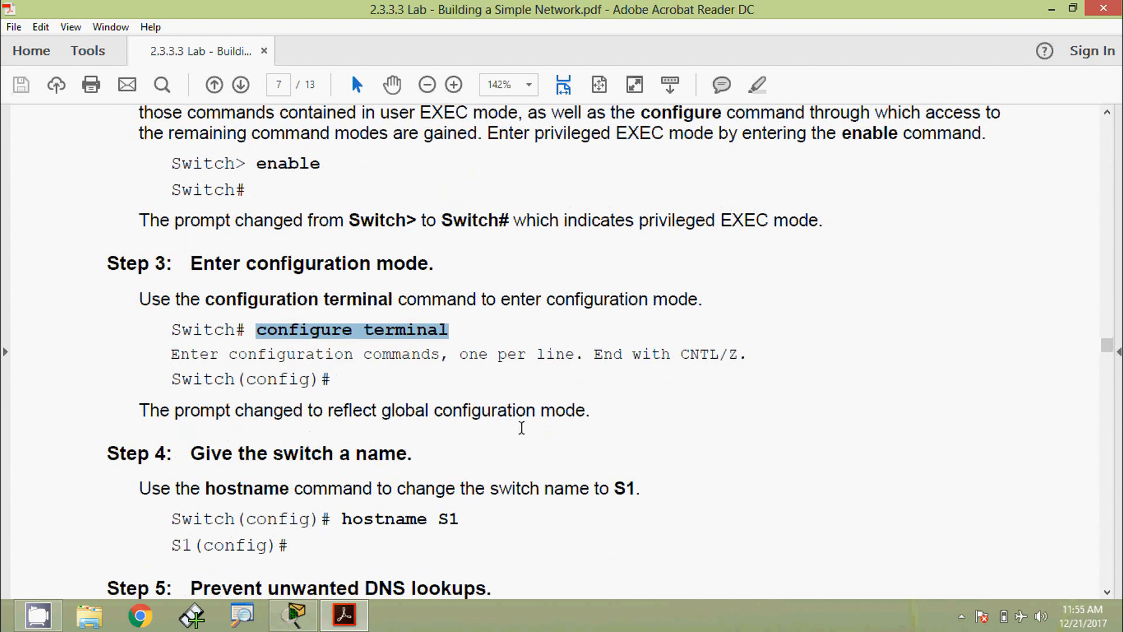
scroll(313, 480, down, 3)
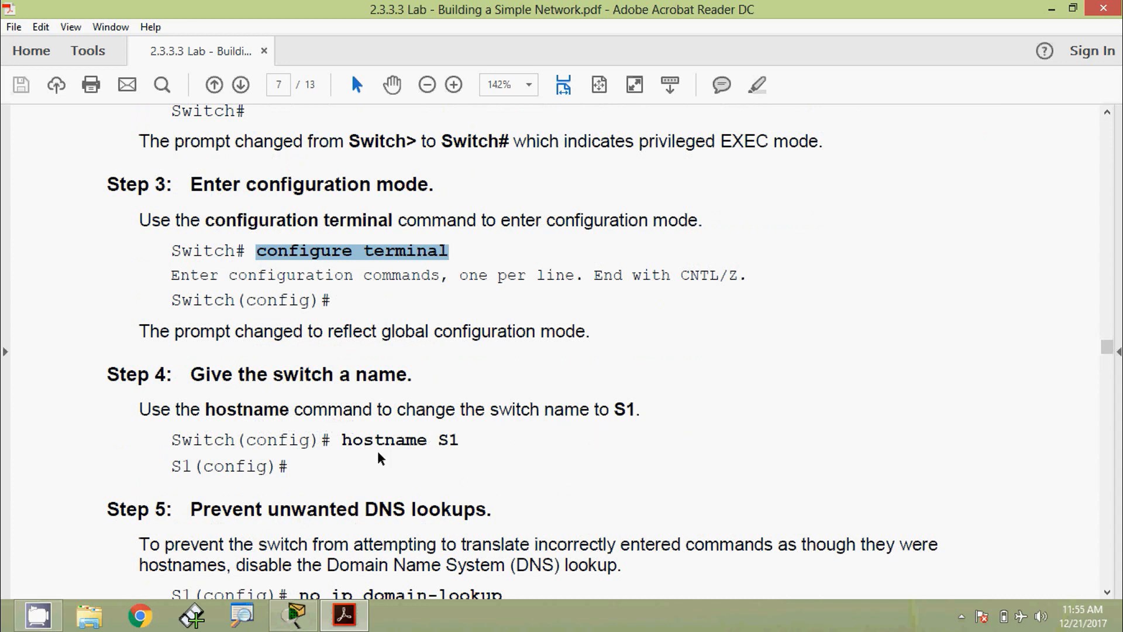
drag(344, 442, 465, 441)
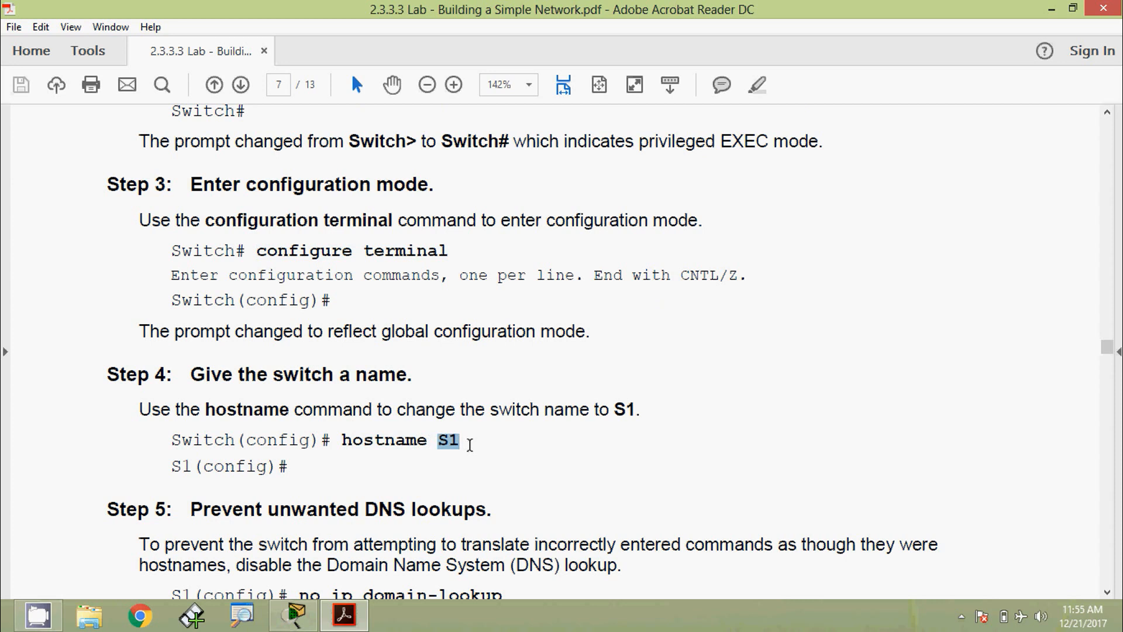
key(alt+Tab)
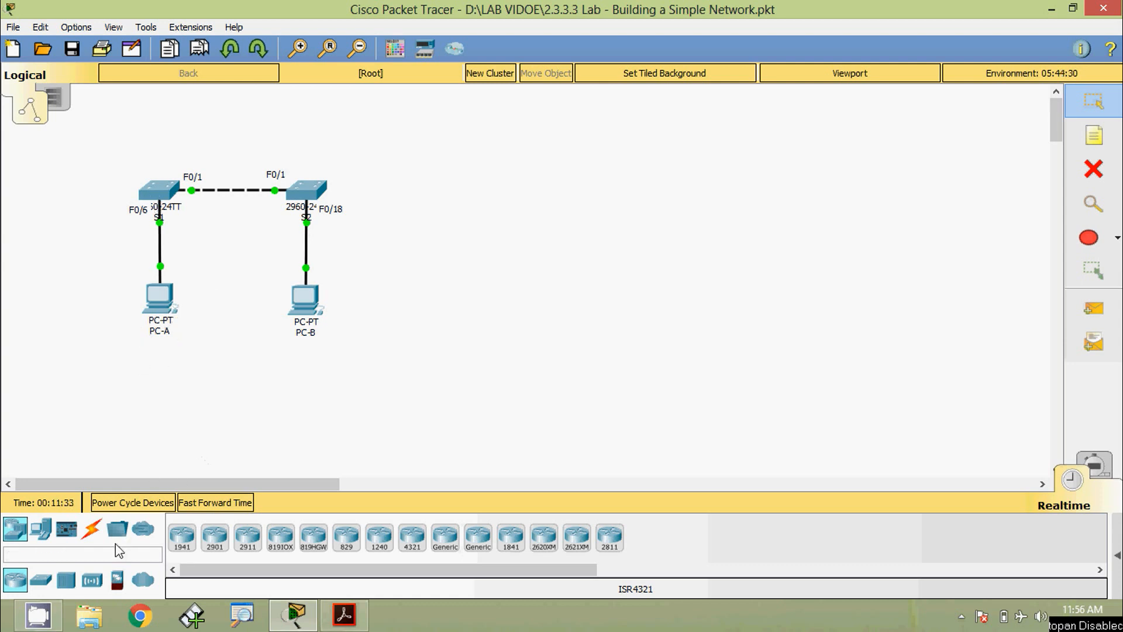
- Connect a console cable from S1's Console port to PC-A's RS 232 port and open PC-A
click(93, 532)
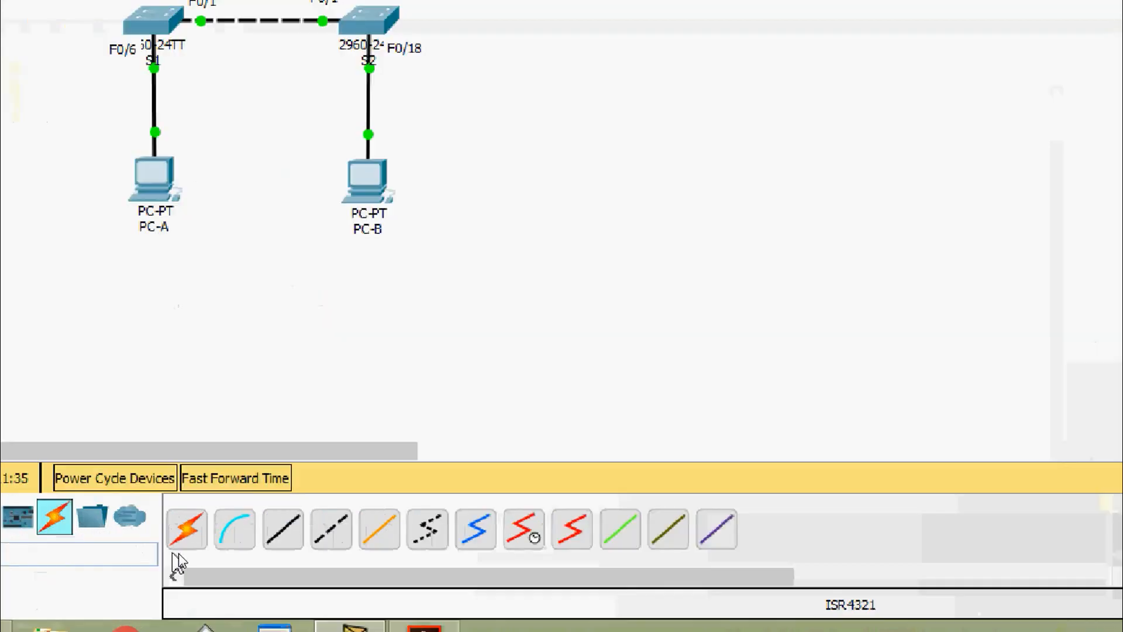
click(225, 541)
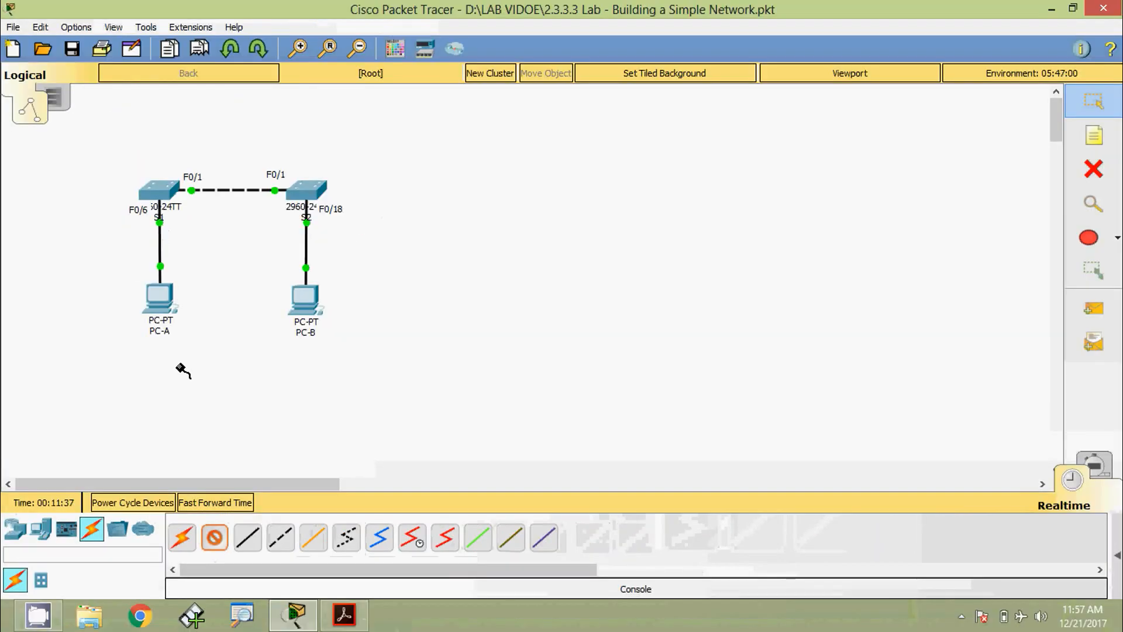
click(155, 203)
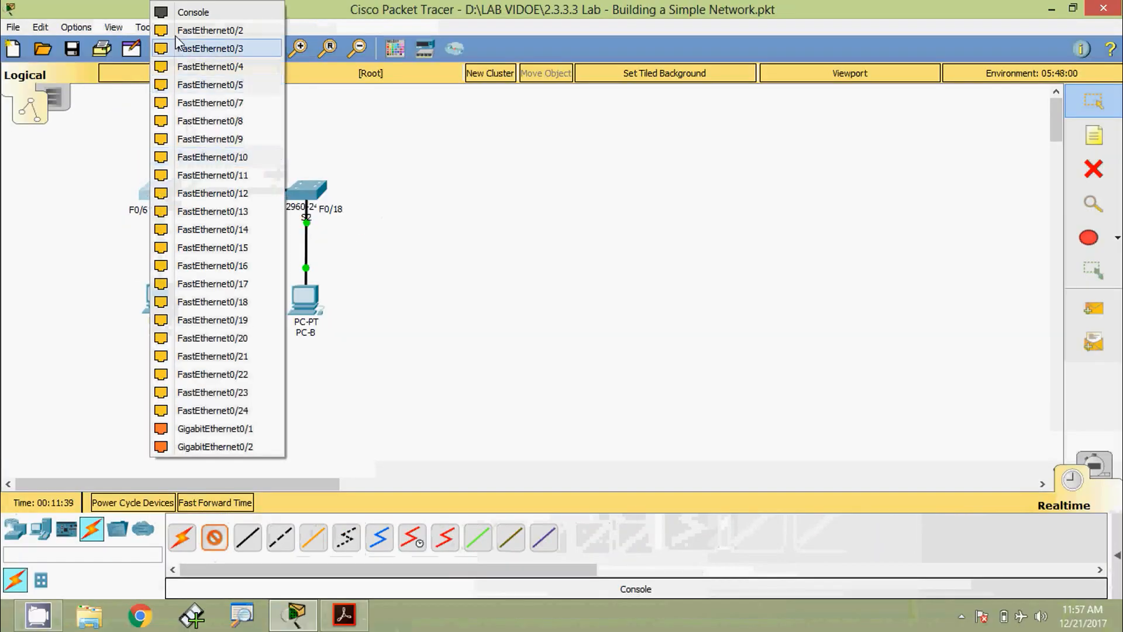
click(193, 12)
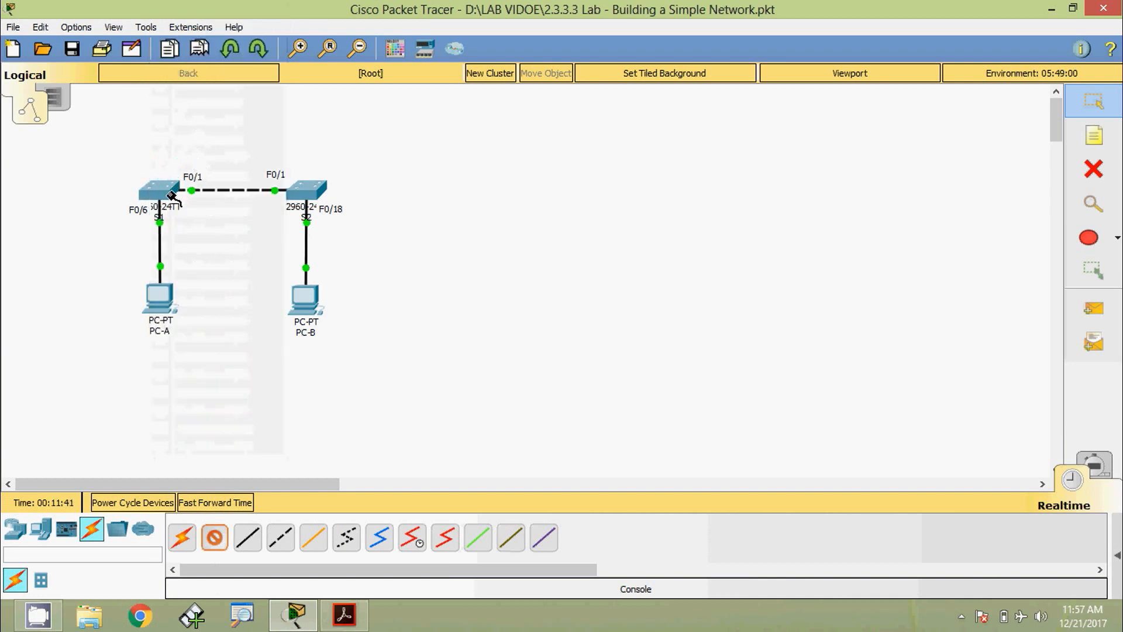
click(161, 303)
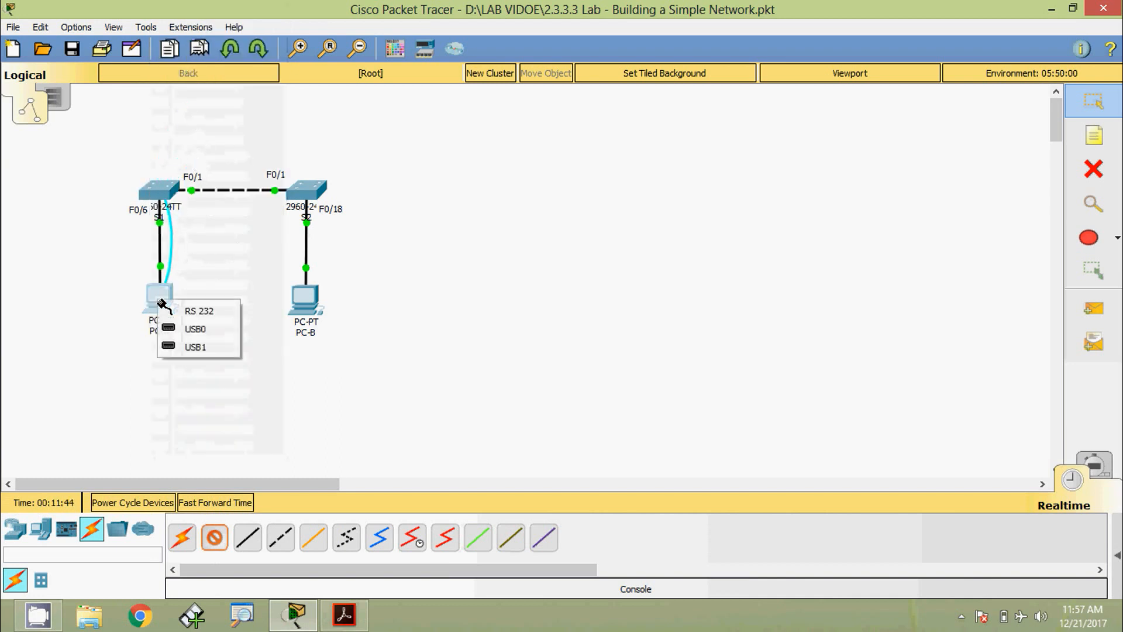
click(196, 314)
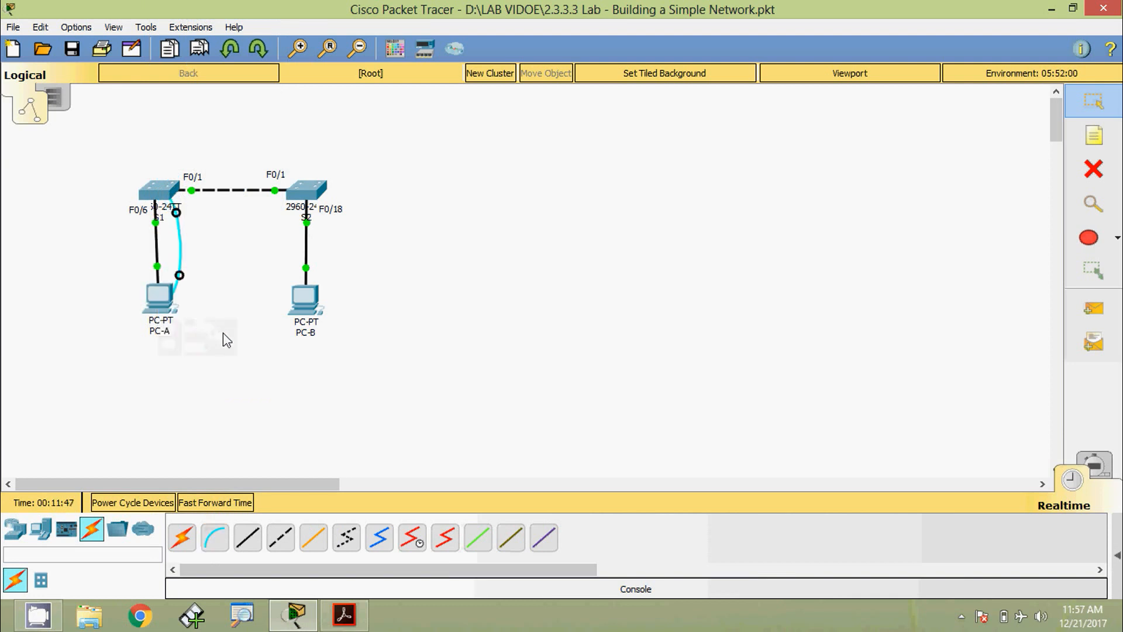
click(174, 305)
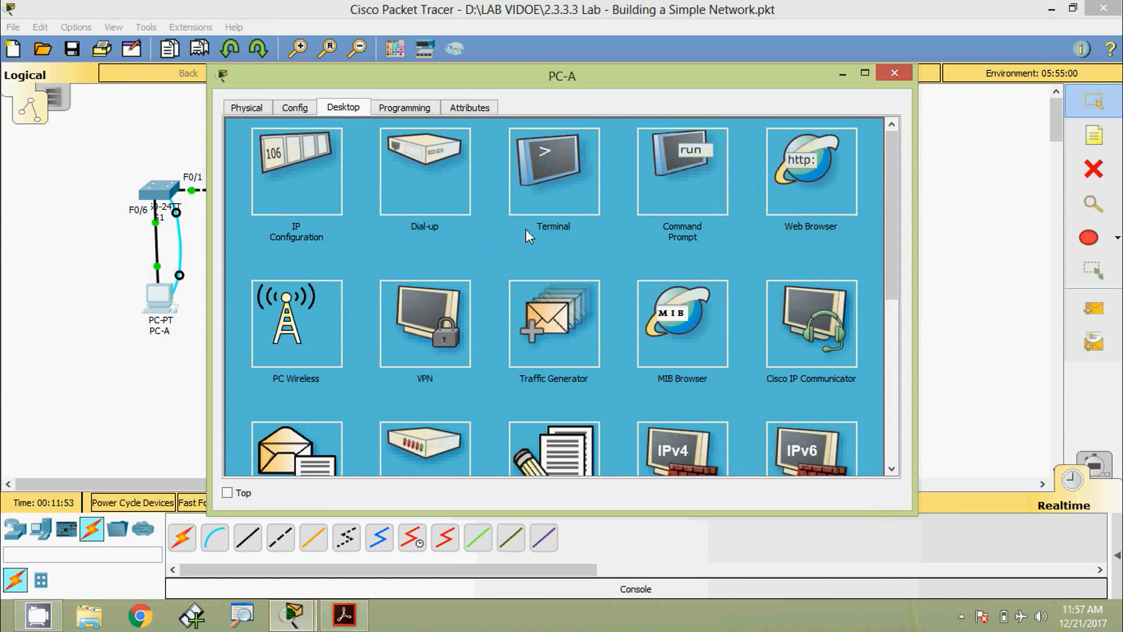
- Open PC-A's Terminal with default console settings and get a switch prompt
click(542, 183)
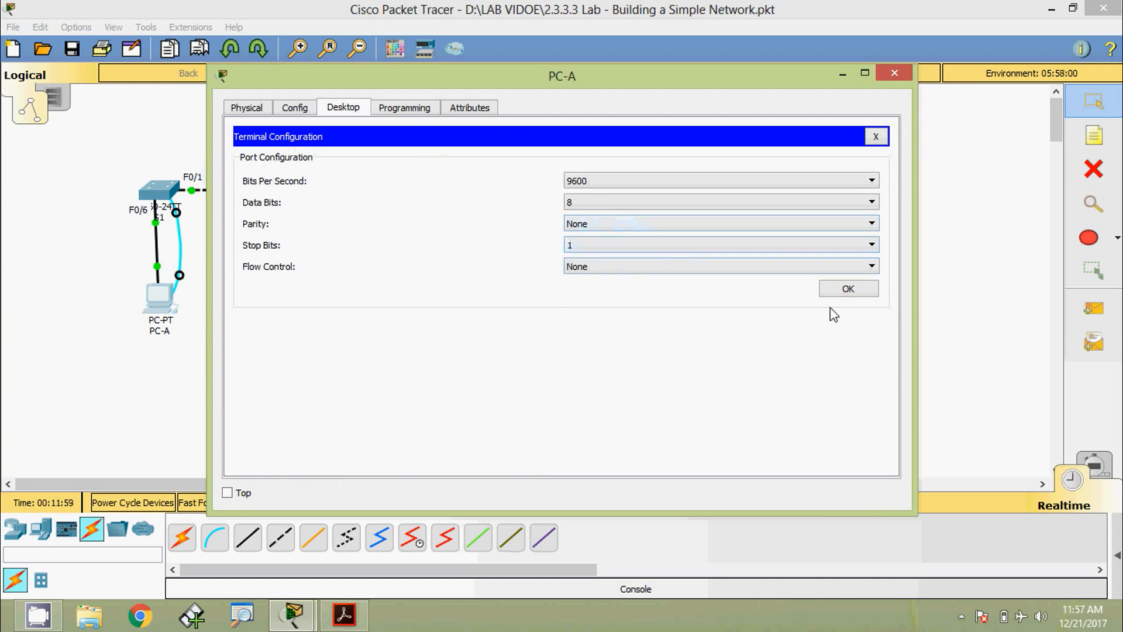
click(837, 290)
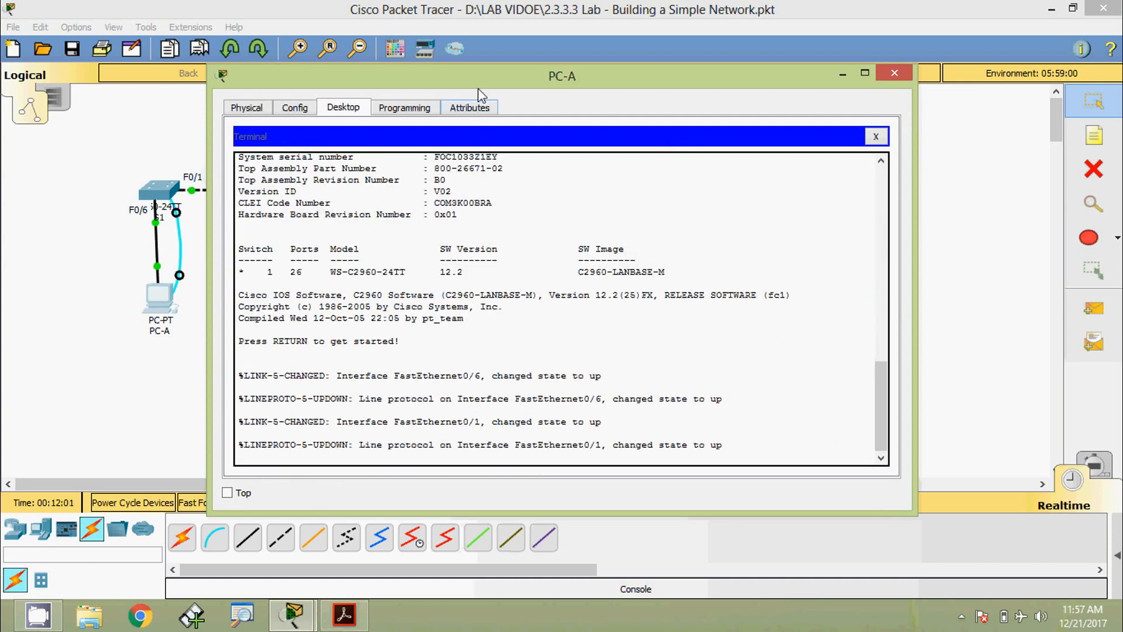
drag(479, 89, 586, 58)
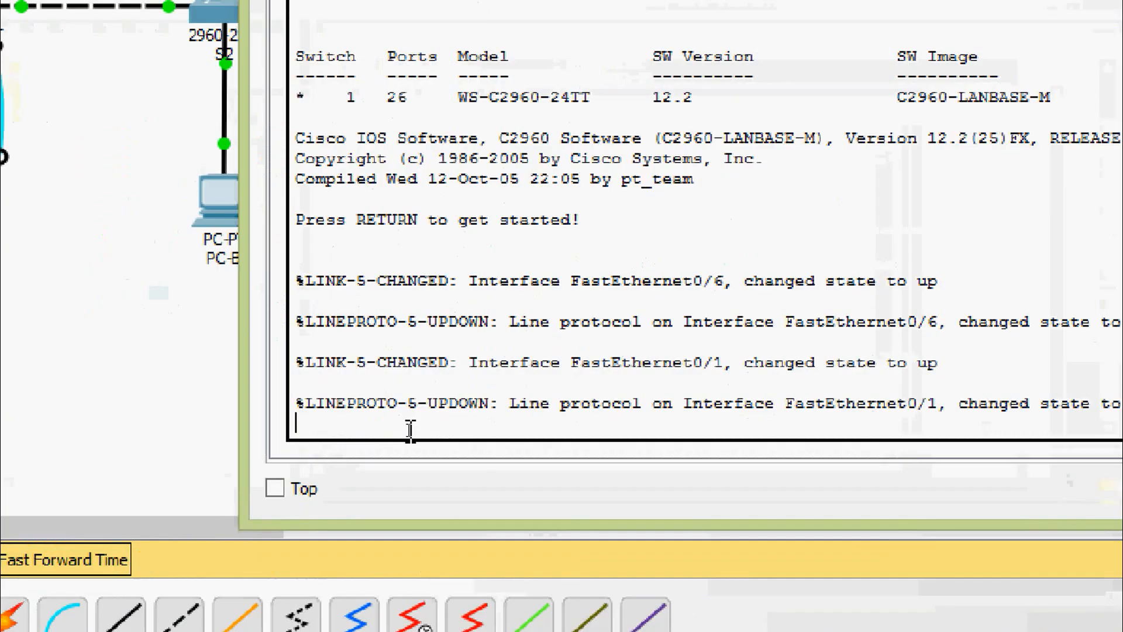
key(Return)
key(Return)
key(Return)
key(Return)
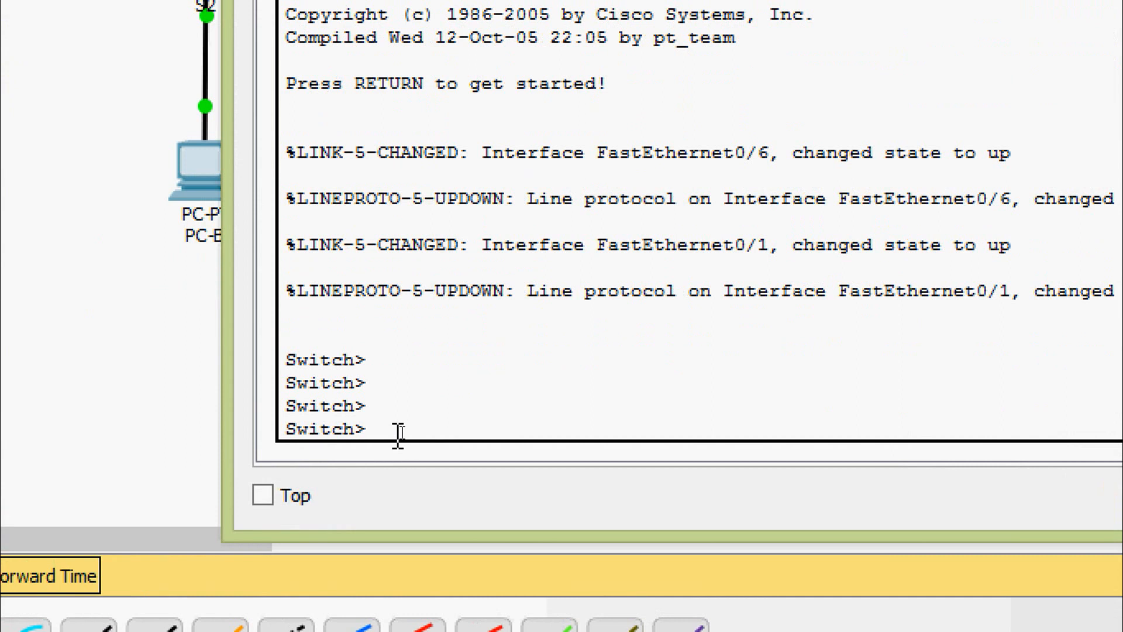
- Enter privileged EXEC mode with enable, then global configuration with configure terminal
text(ena)
key(Tab)
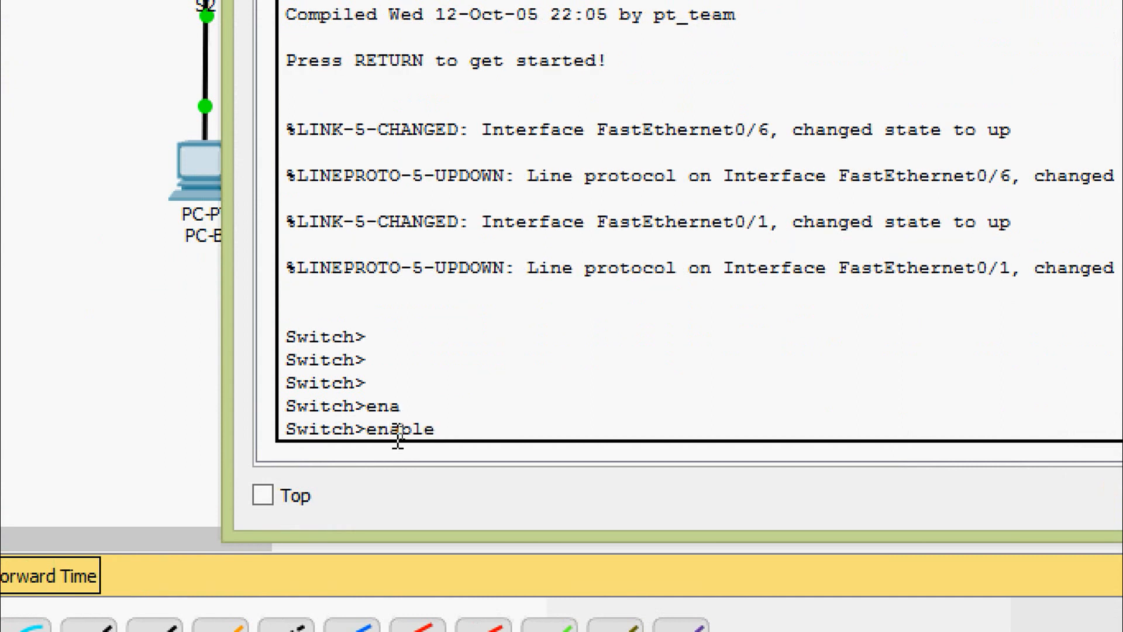
key(Return)
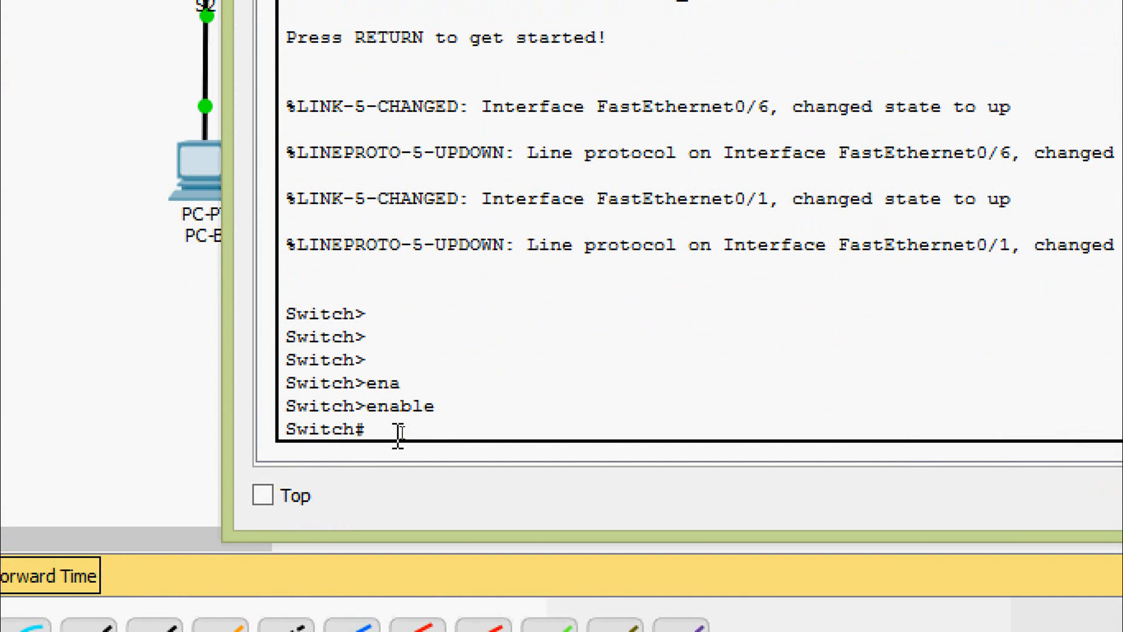
text(conf)
key(Tab)
text(t)
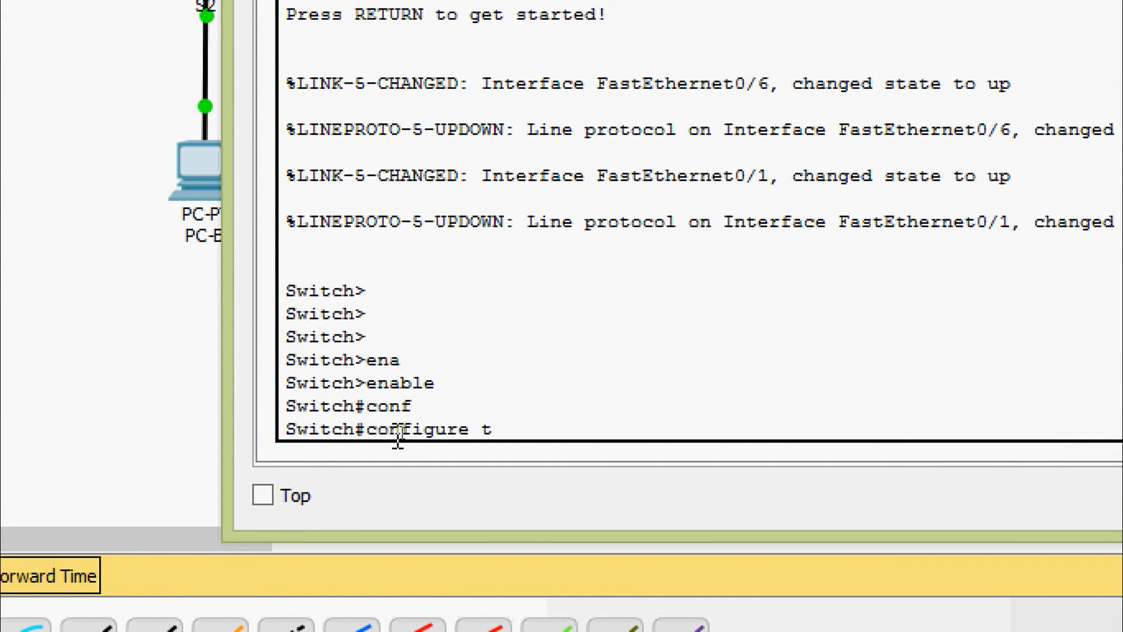
key(Tab)
key(Return)
key(Return)
key(Return)
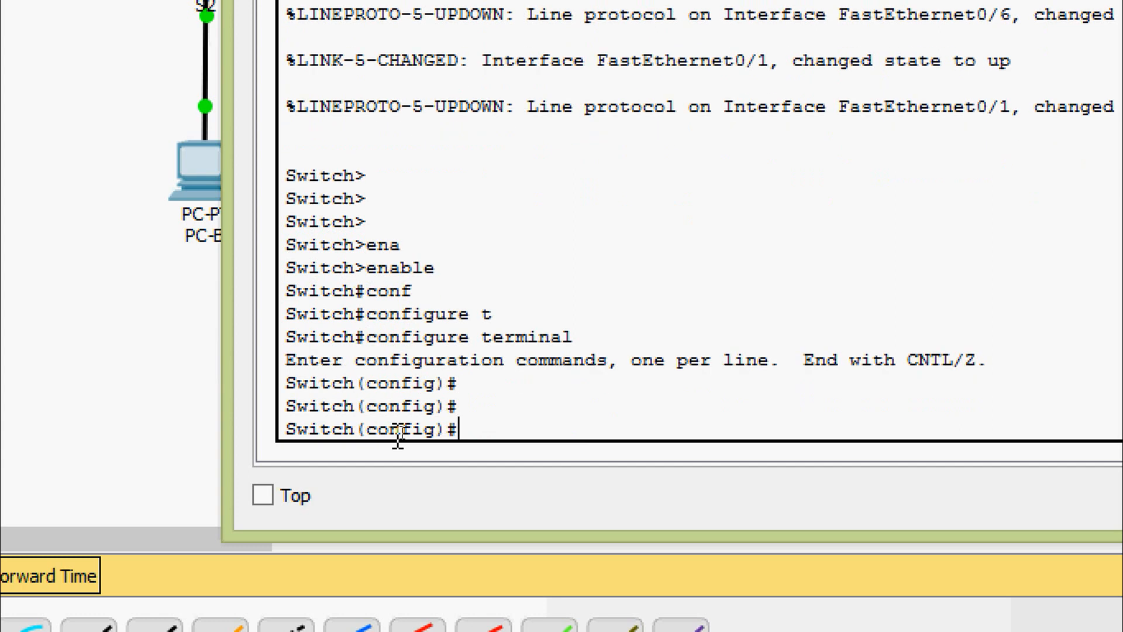
- Rename the switch with hostname S1 and compare the new prompt against the old Switch name
text(ho)
key(Tab)
text(S1)
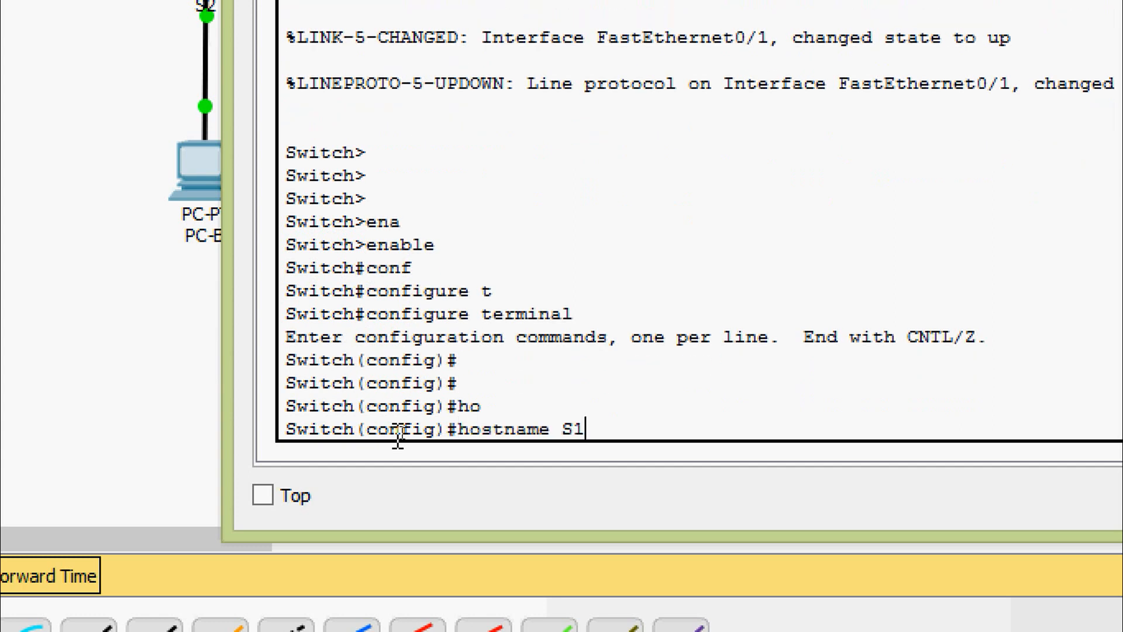
key(Return)
key(Return)
key(Return)
key(Return)
key(Return)
key(Return)
key(Return)
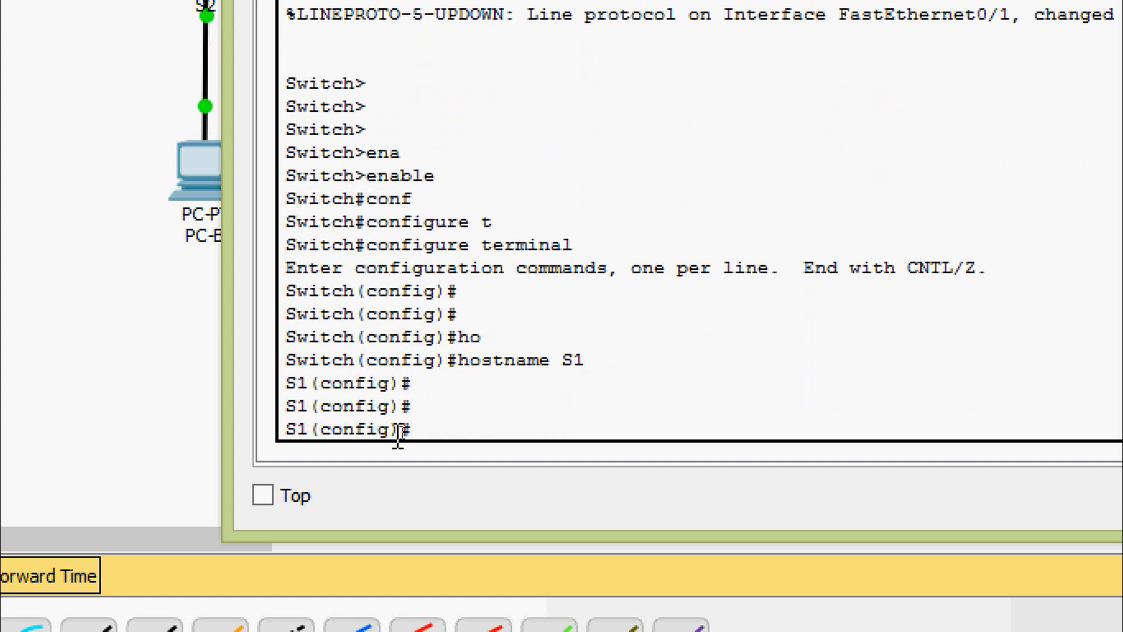
key(Return)
key(Return)
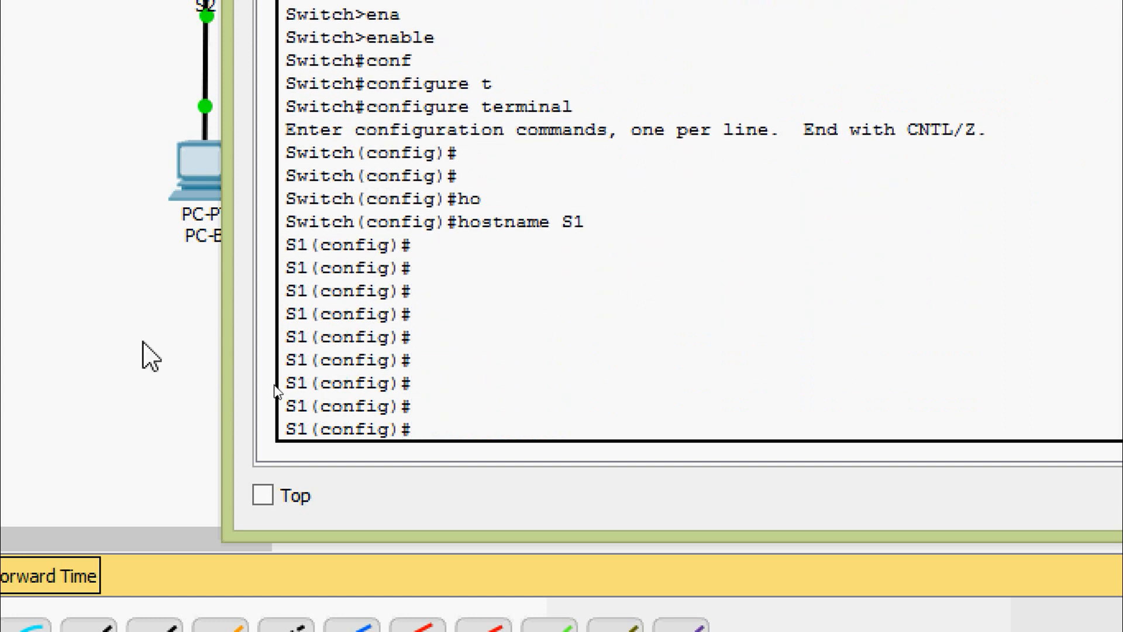
double_click(295, 245)
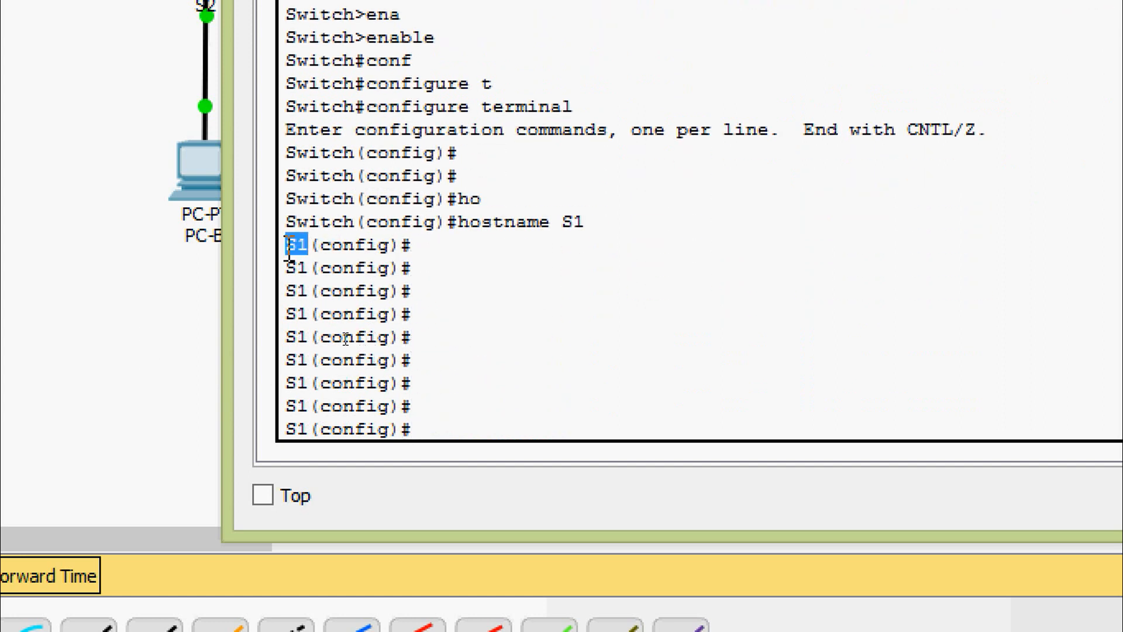
drag(355, 223, 286, 223)
double_click(298, 246)
click(346, 284)
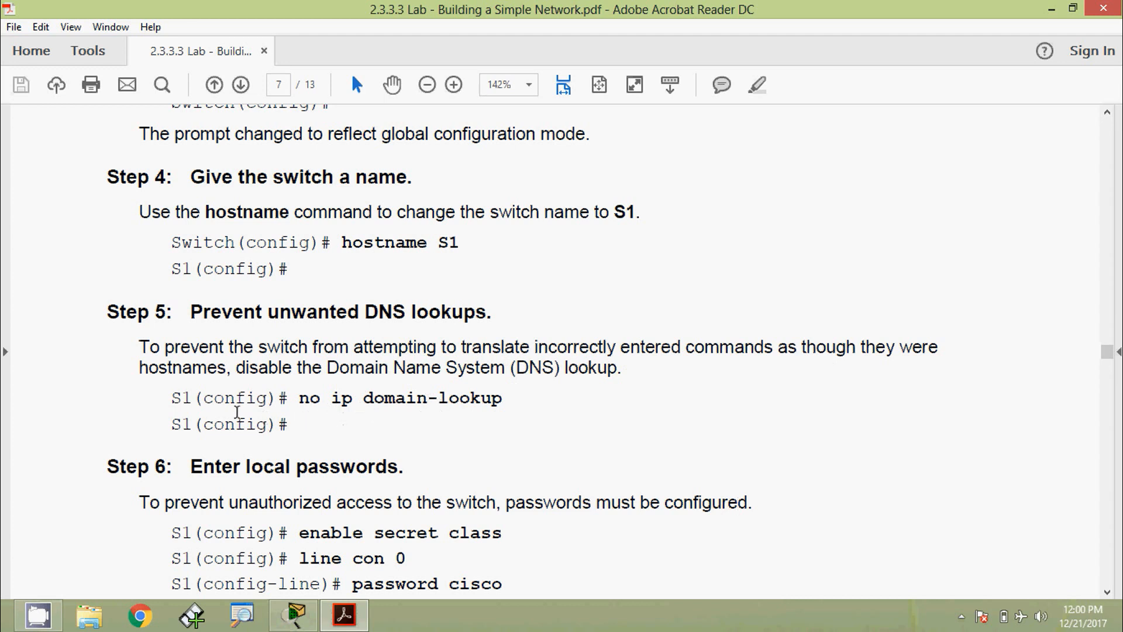
- Highlight the prompt shown with Step 5's no ip domain-lookup command on page 7
drag(172, 400, 289, 401)
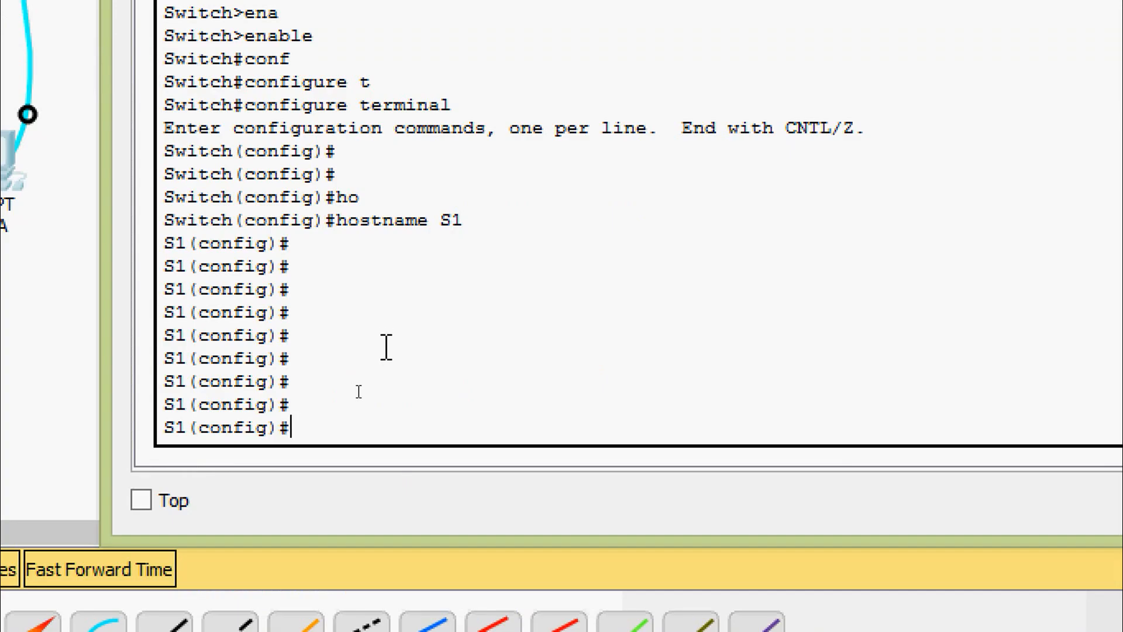
- Enter no ip domain-lookup on S1, using ? help and Tab completion
text(no ip)
key(Tab)
text(?)
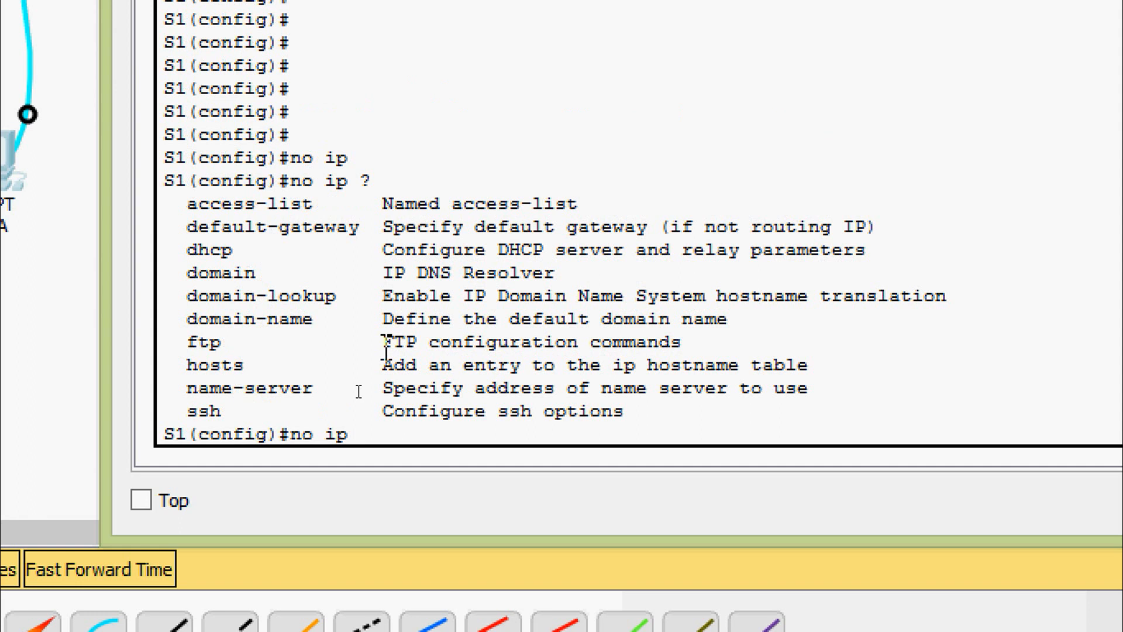
text(domain-lo)
key(Tab)
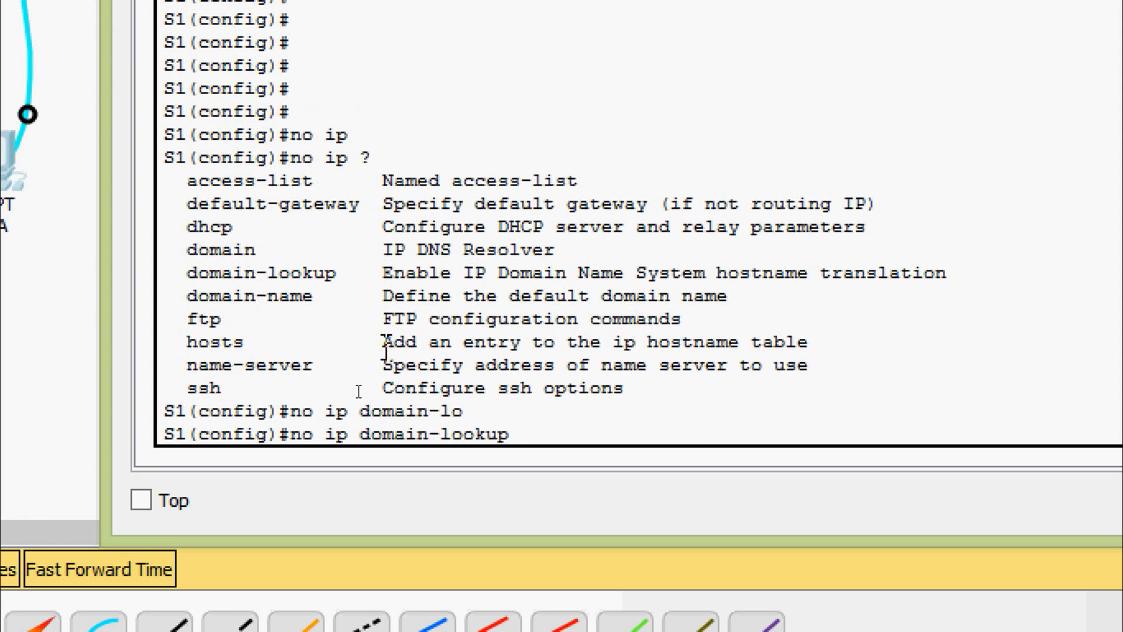
key(Return)
key(Return)
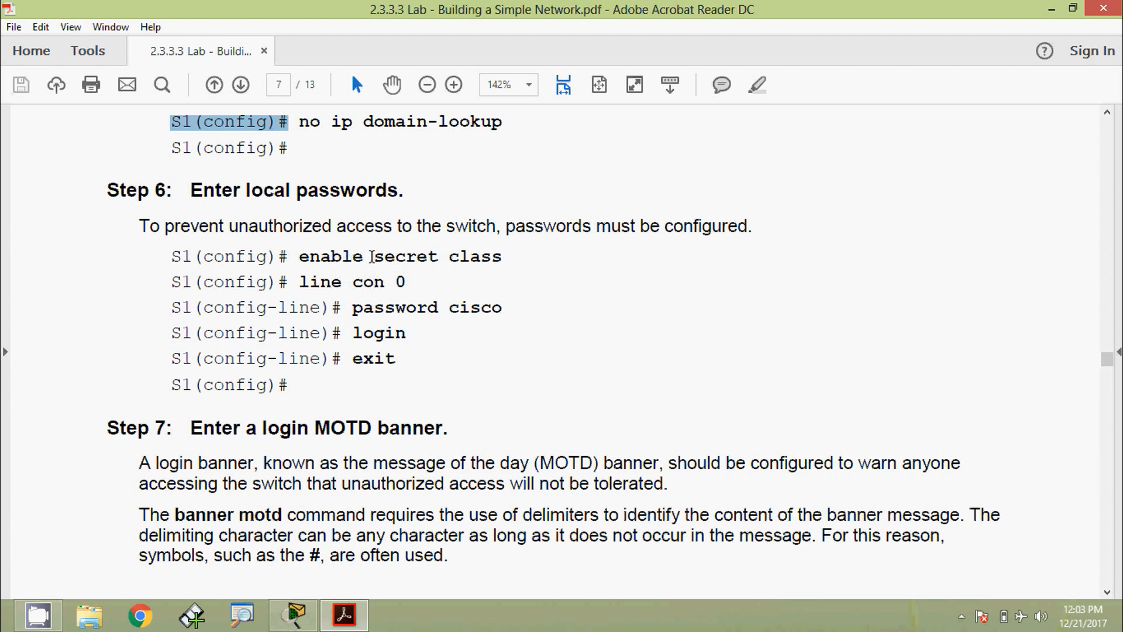
click(462, 257)
double_click(462, 257)
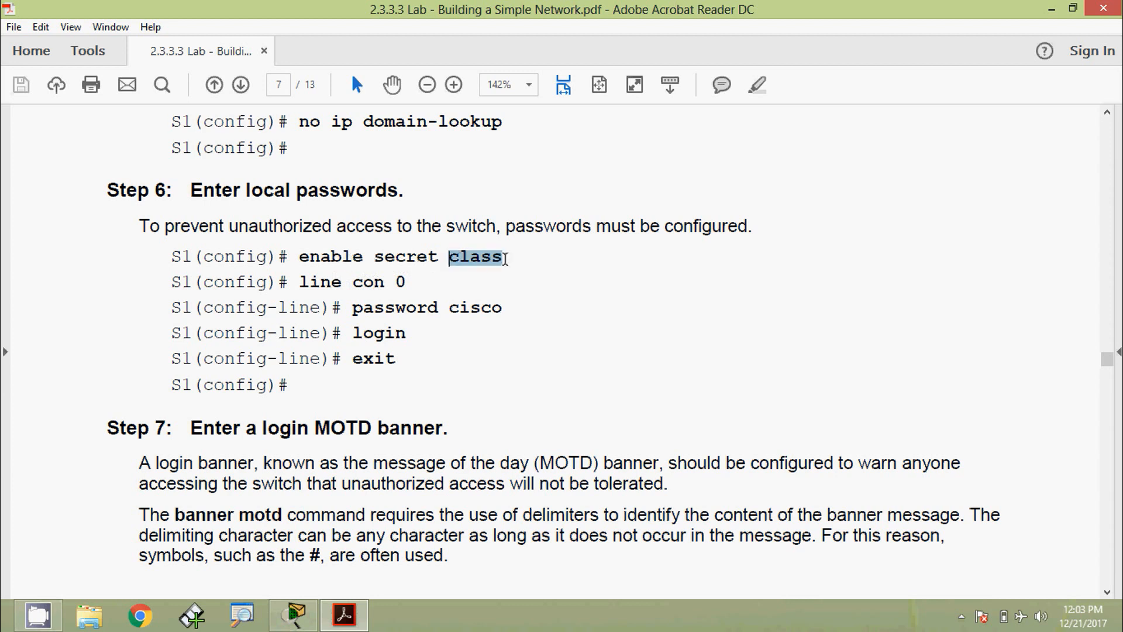
drag(439, 259, 380, 263)
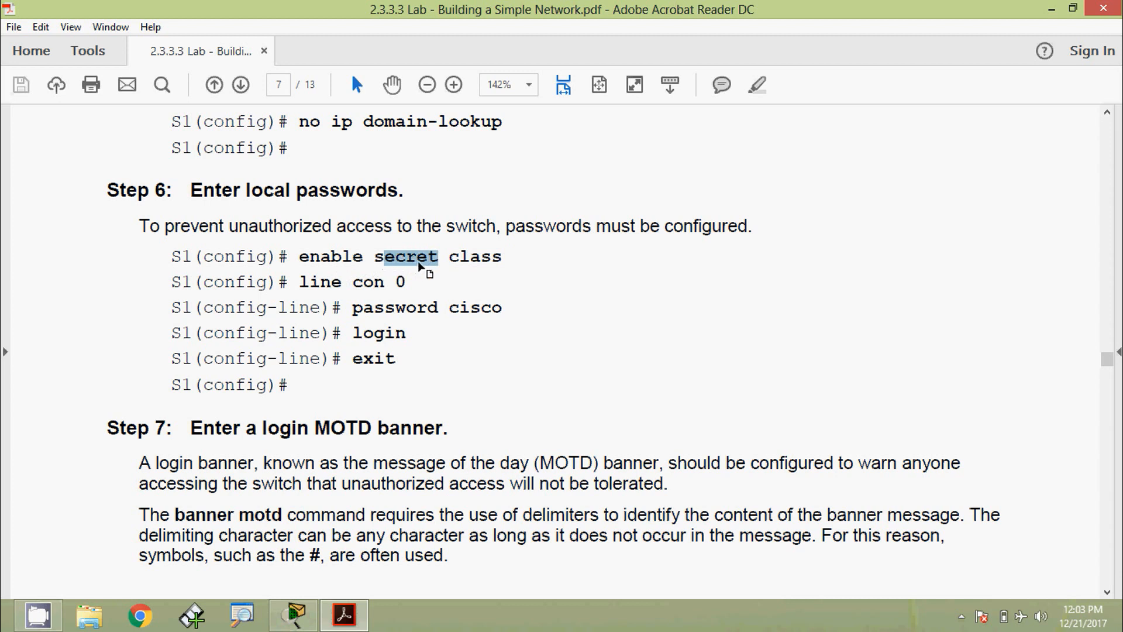
click(434, 258)
drag(436, 258, 384, 258)
drag(299, 284, 405, 285)
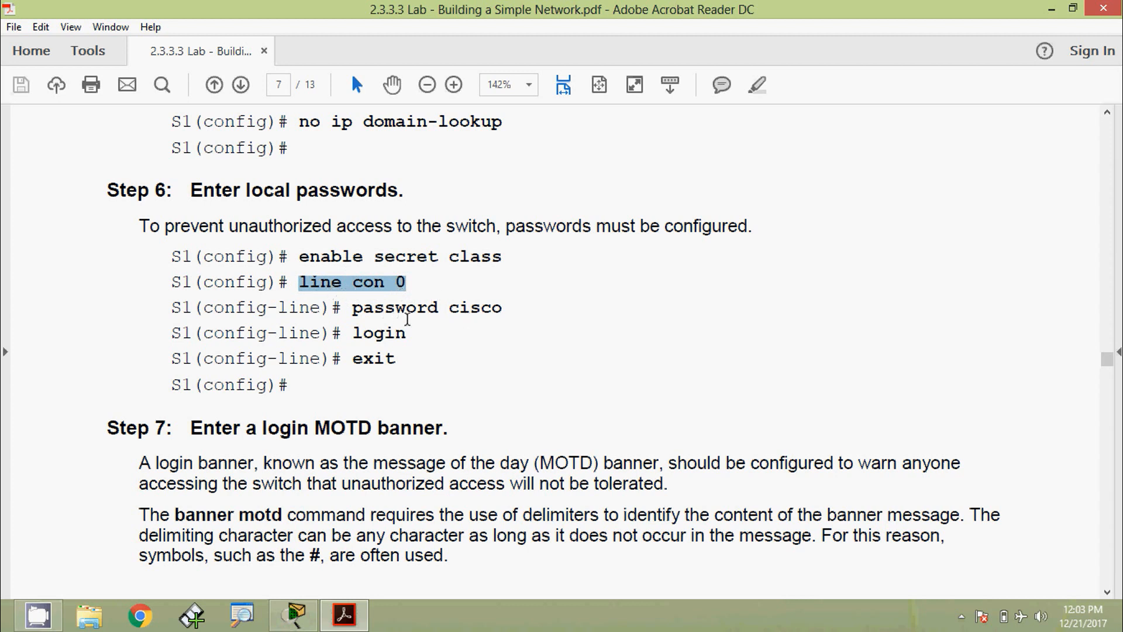
drag(451, 310, 511, 307)
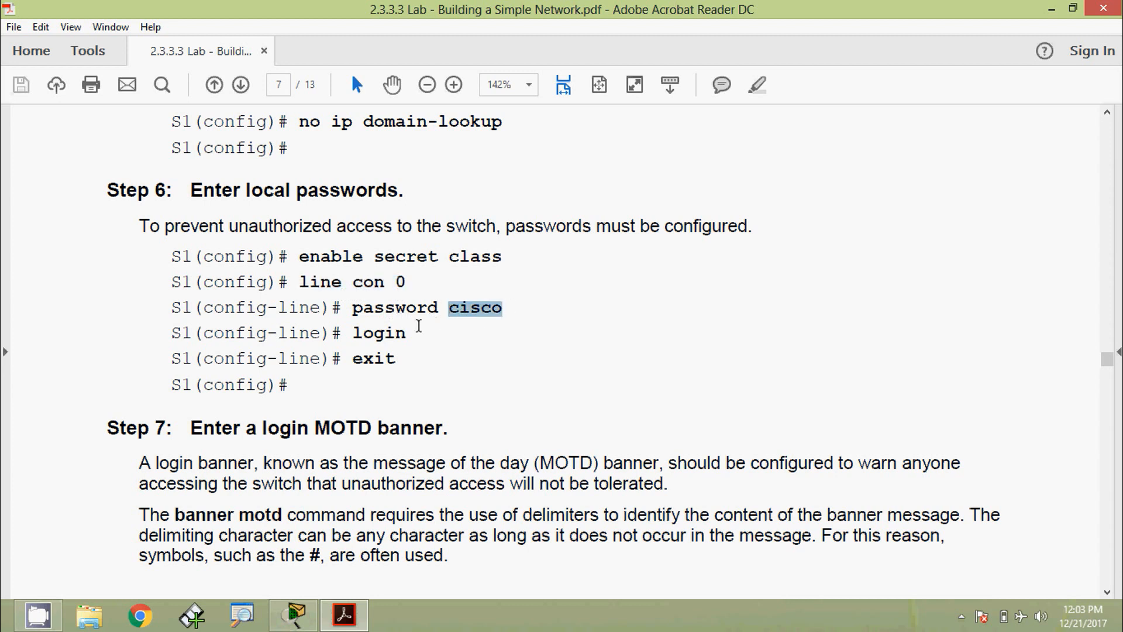
click(410, 333)
drag(411, 332, 350, 333)
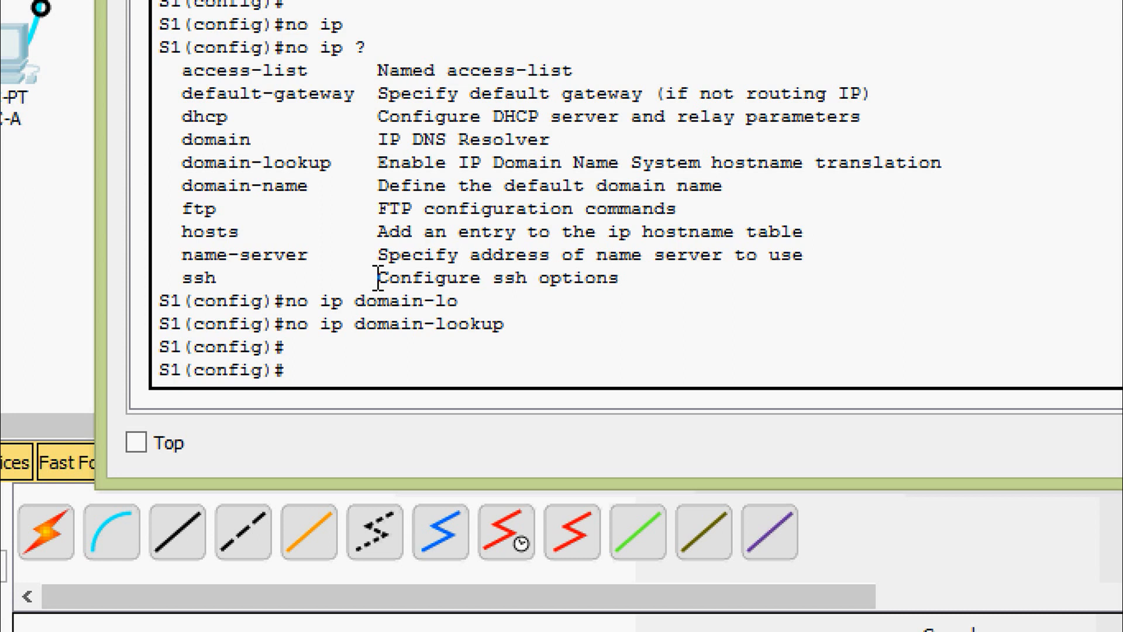
- Set an enable secret password on S1
text(ena)
key(Tab)
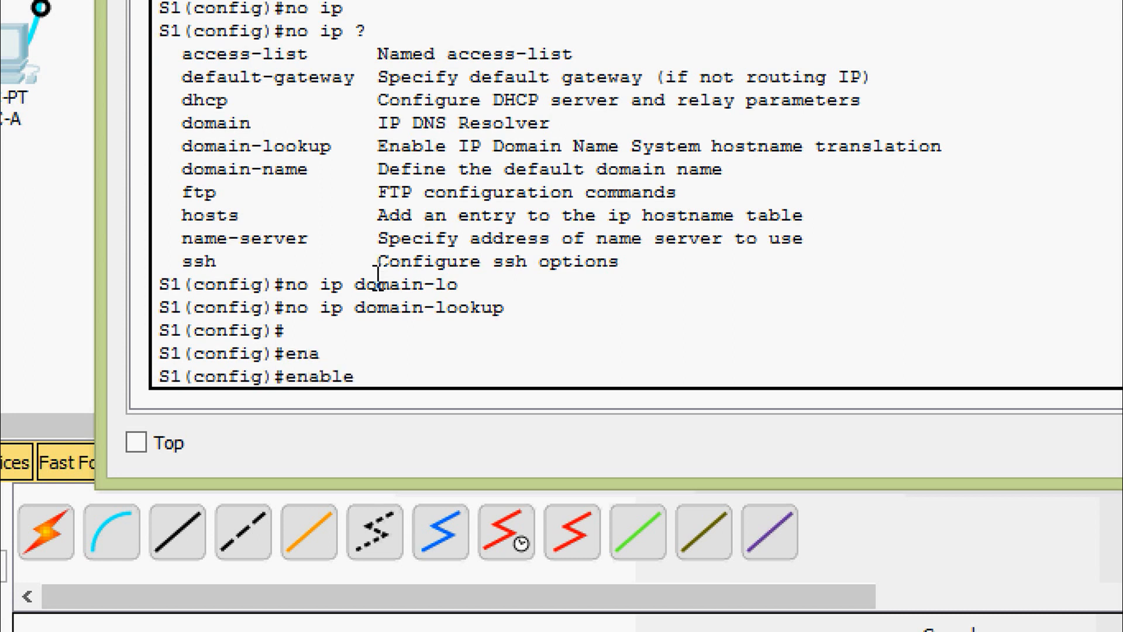
text(?)
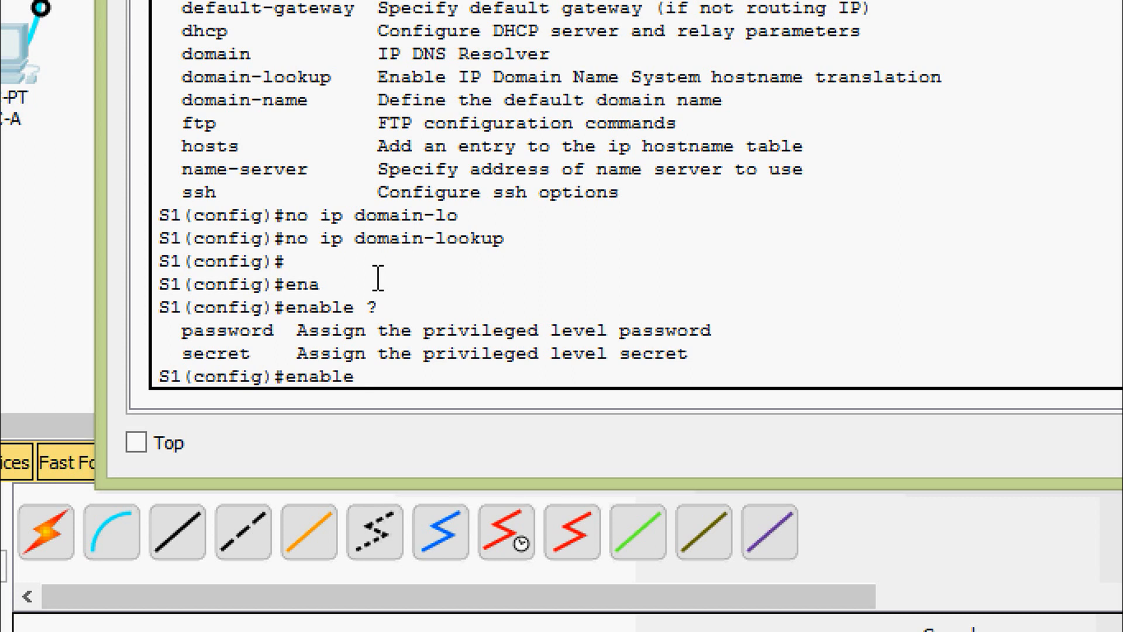
text(se)
key(Tab)
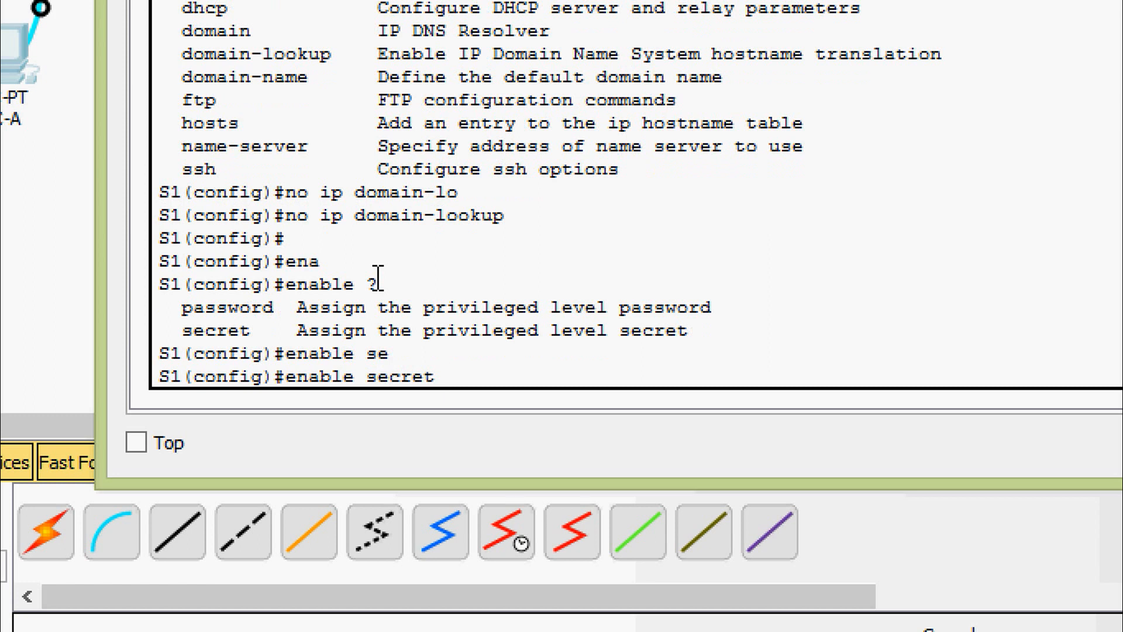
text(?class)
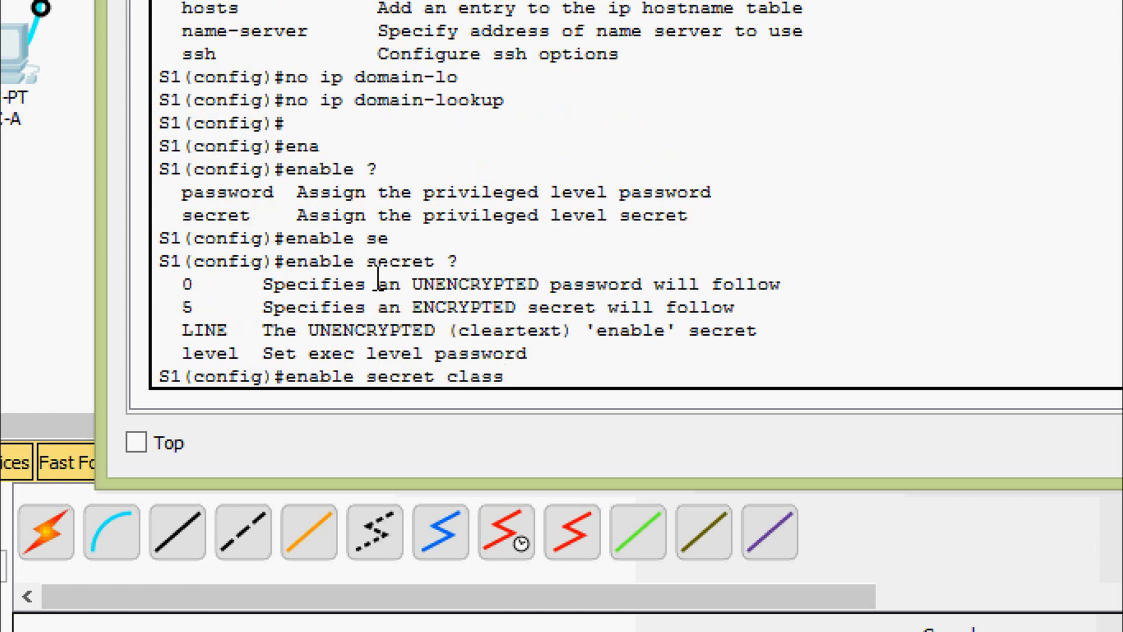
key(Return)
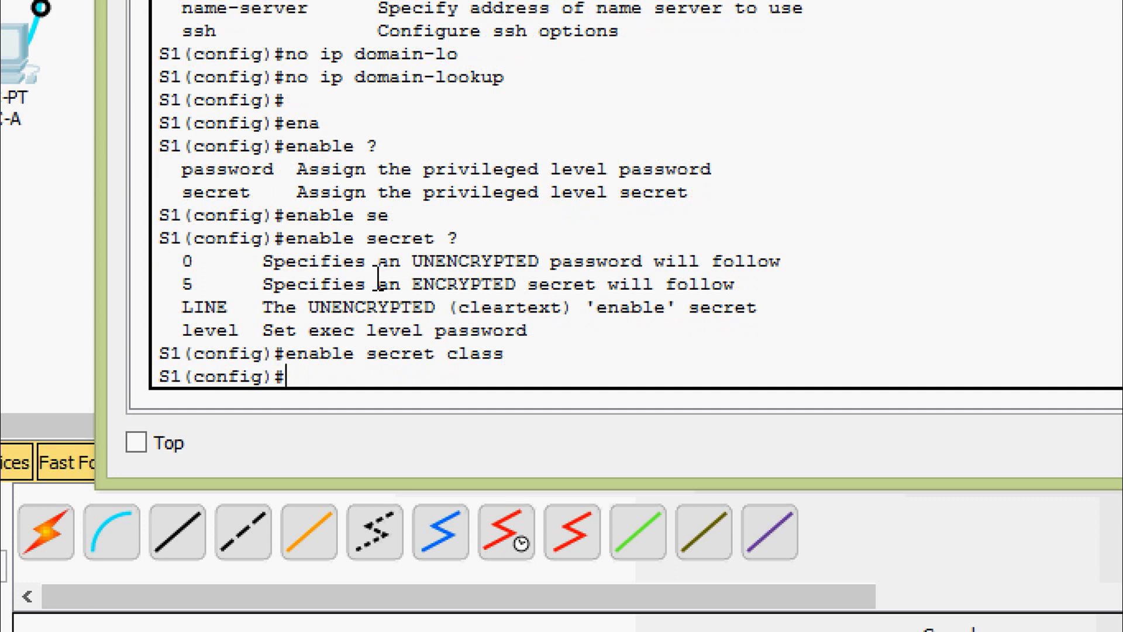
- Enter line console 0 and give it a line password
text(line)
key(Tab)
text(con)
key(Tab)
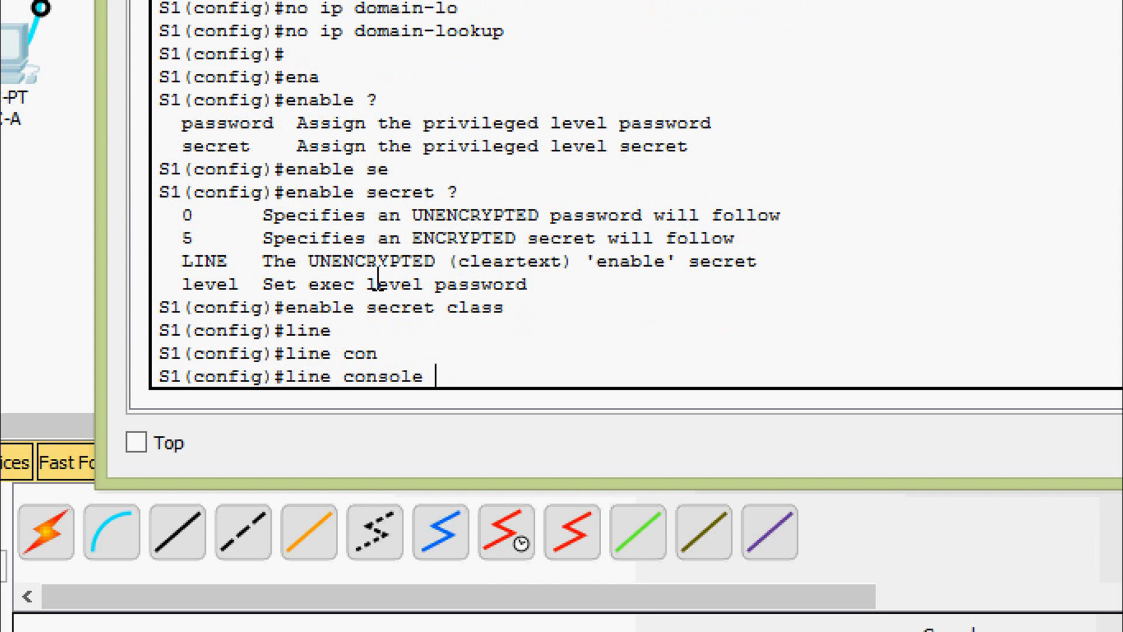
text(?)
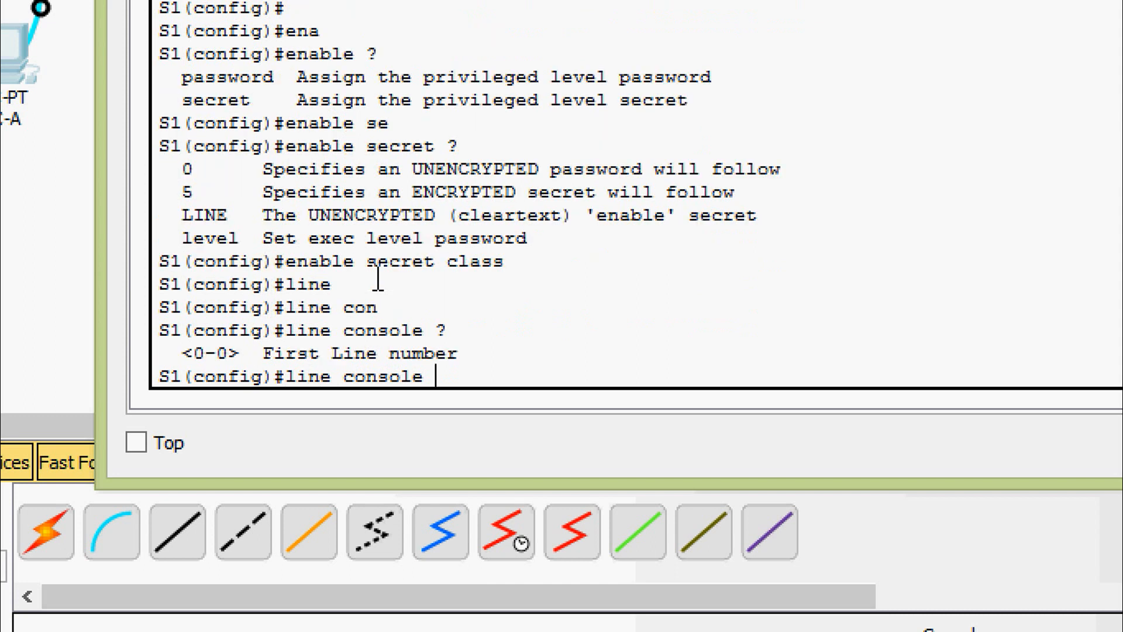
text(0)
key(Return)
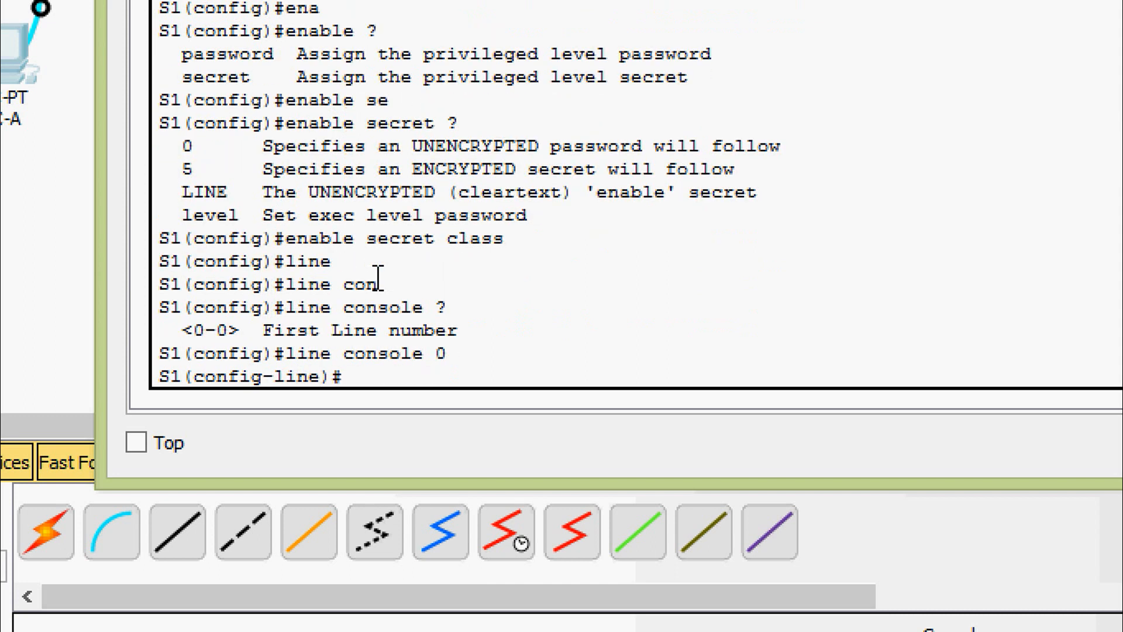
text(pas)
key(Tab)
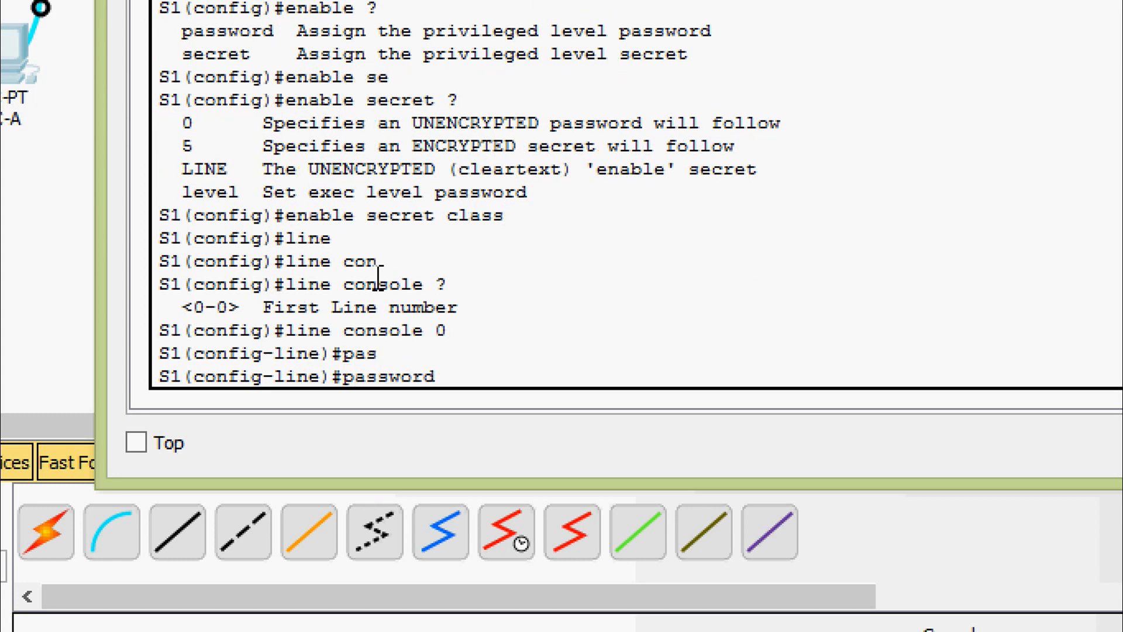
text(?)
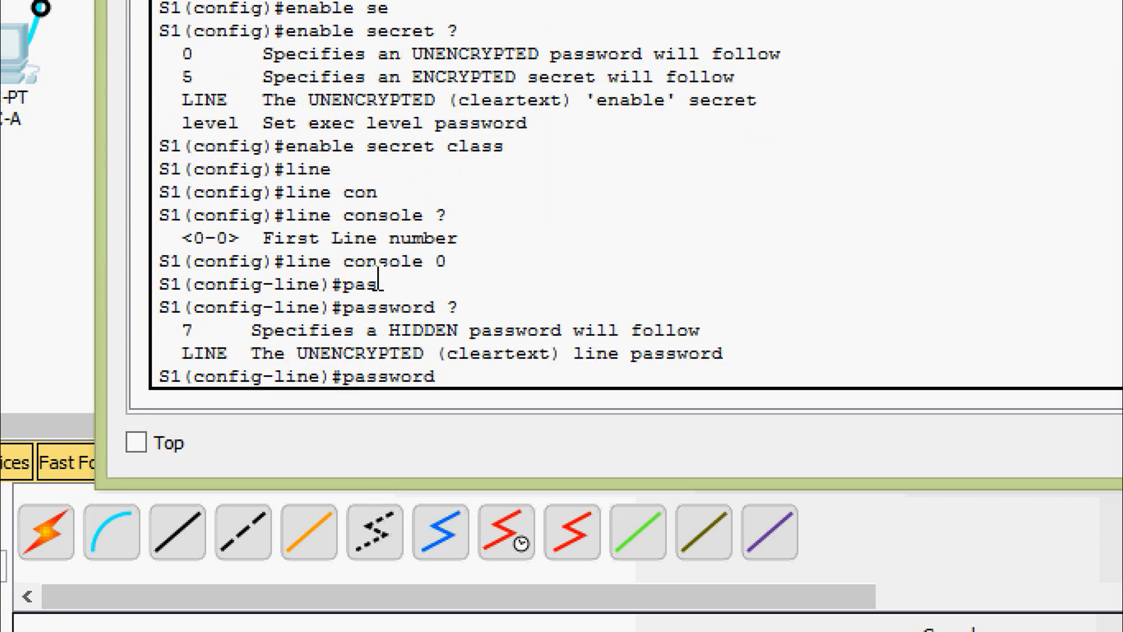
text(cisco)
key(Return)
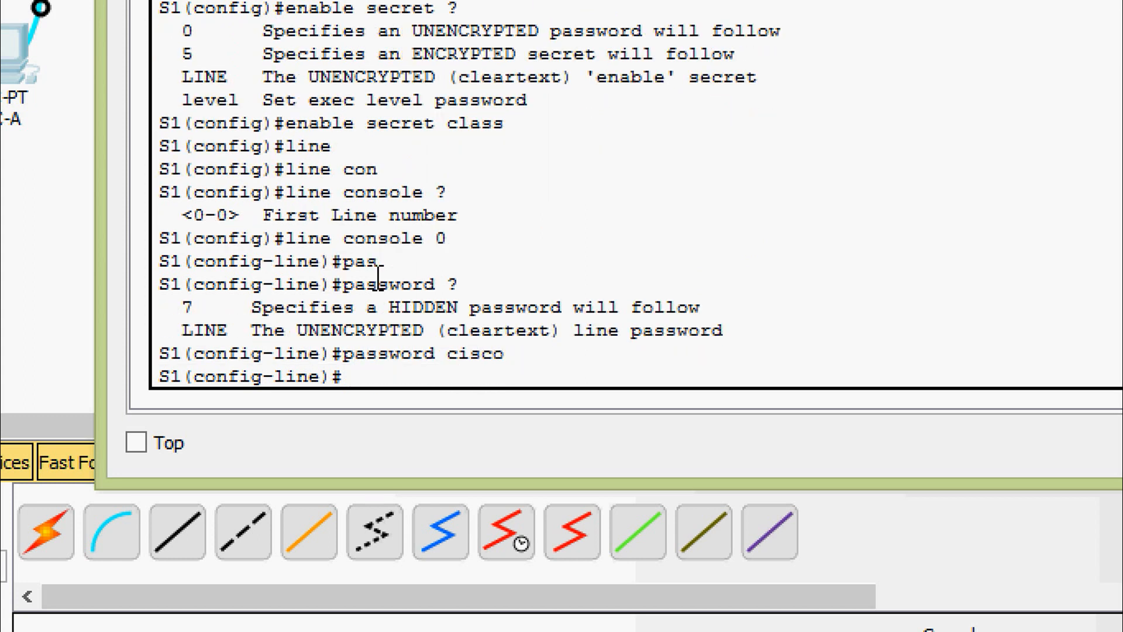
- Require login on the console line, then exit back to global configuration mode
text(?)
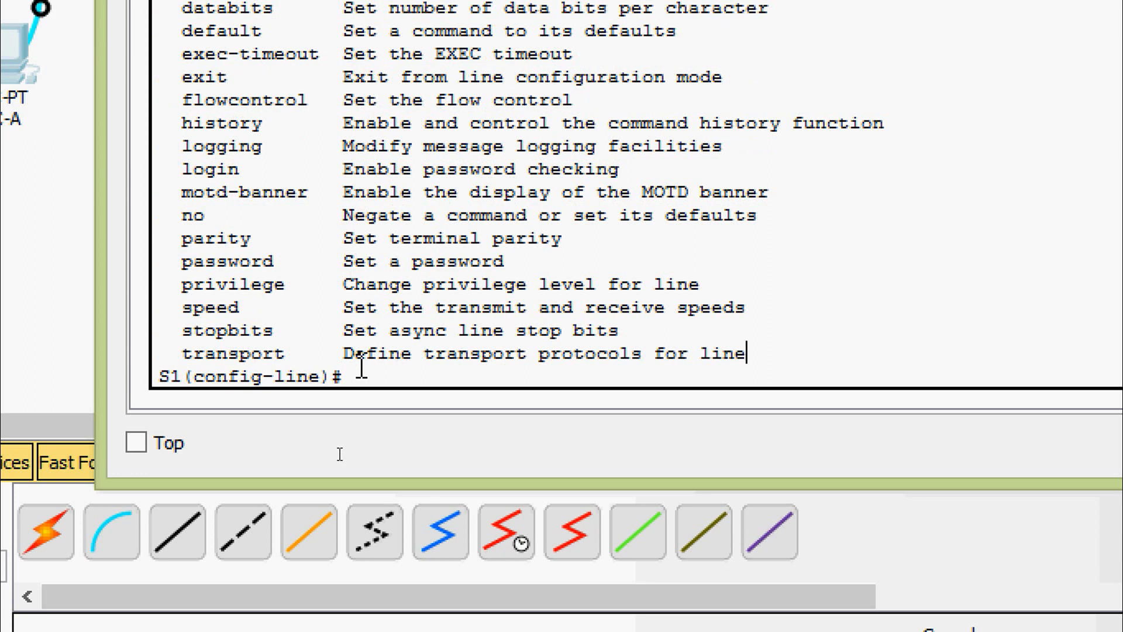
key(Return)
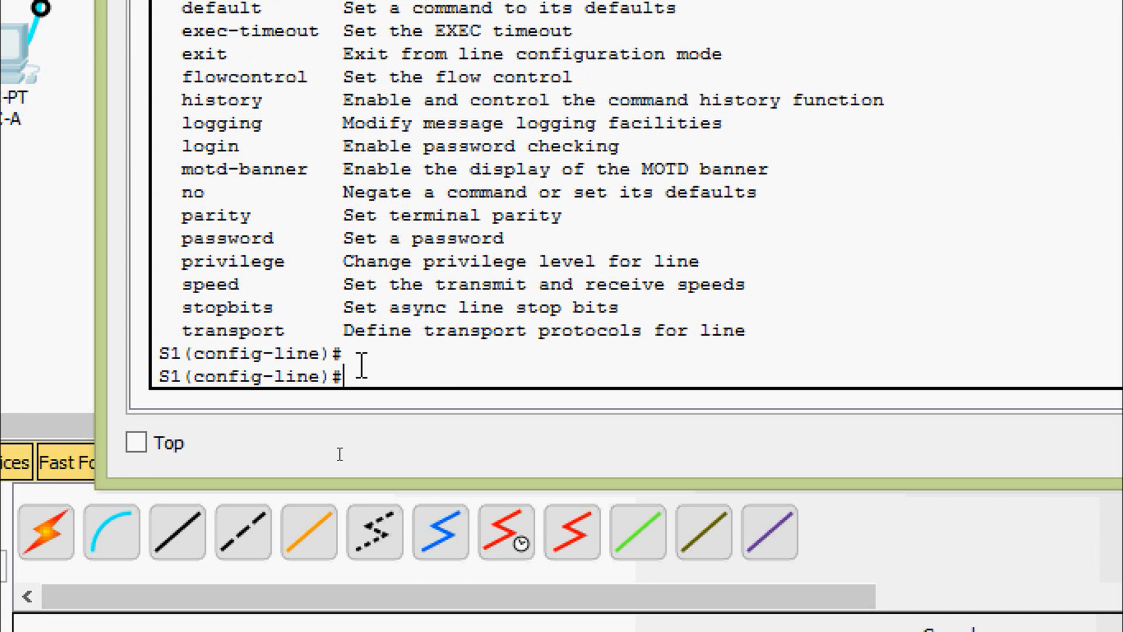
text(login)
key(Tab)
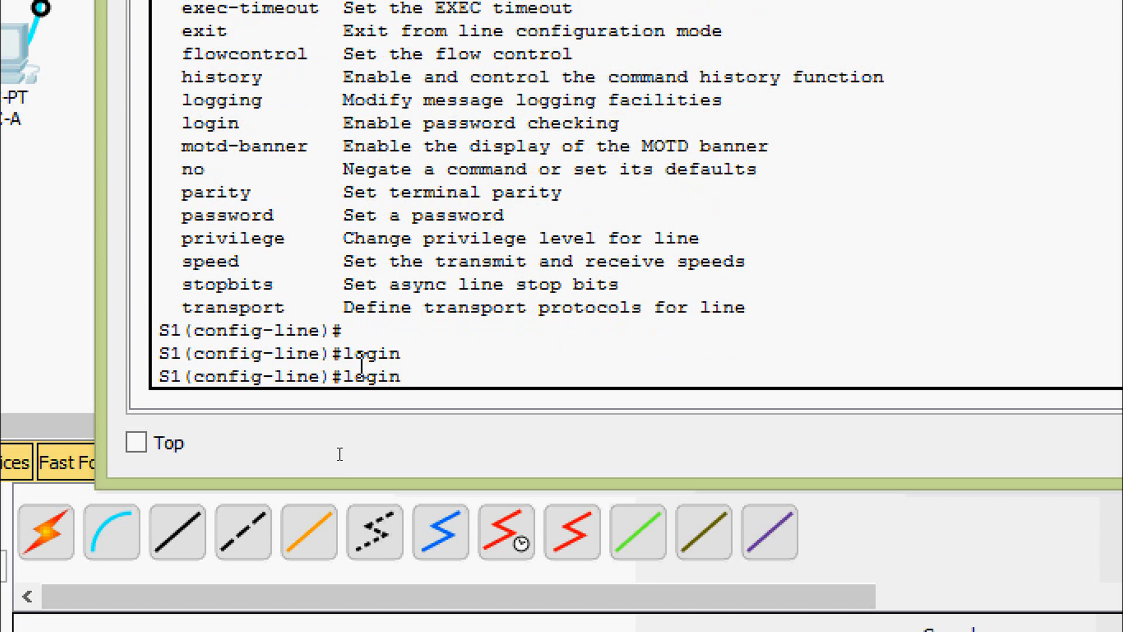
key(Return)
text(exit)
key(Return)
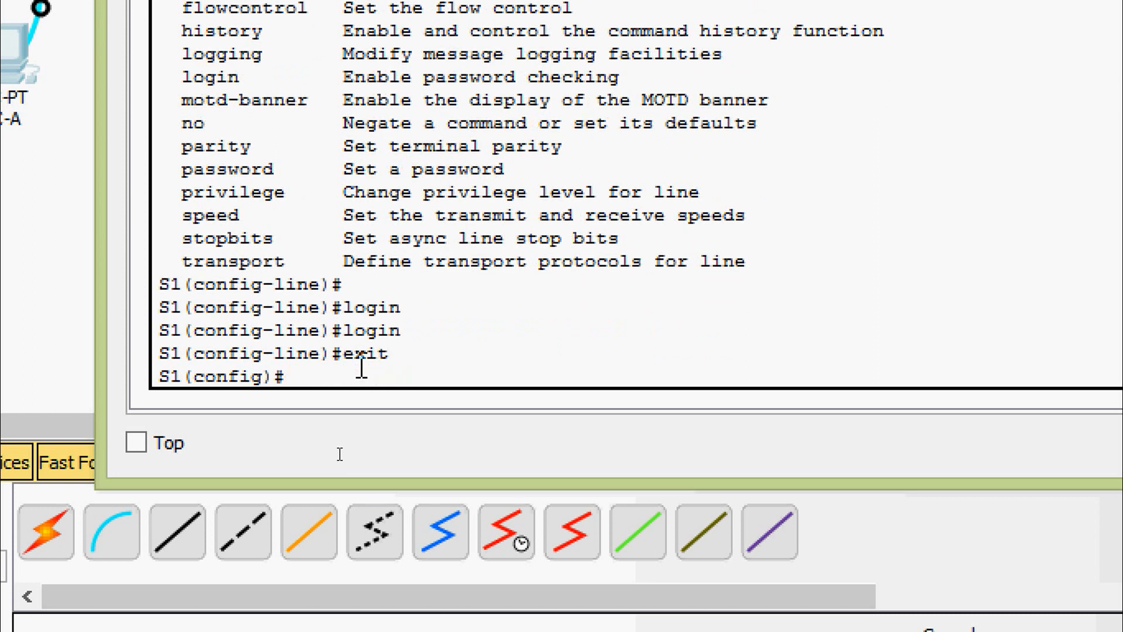
key(Return)
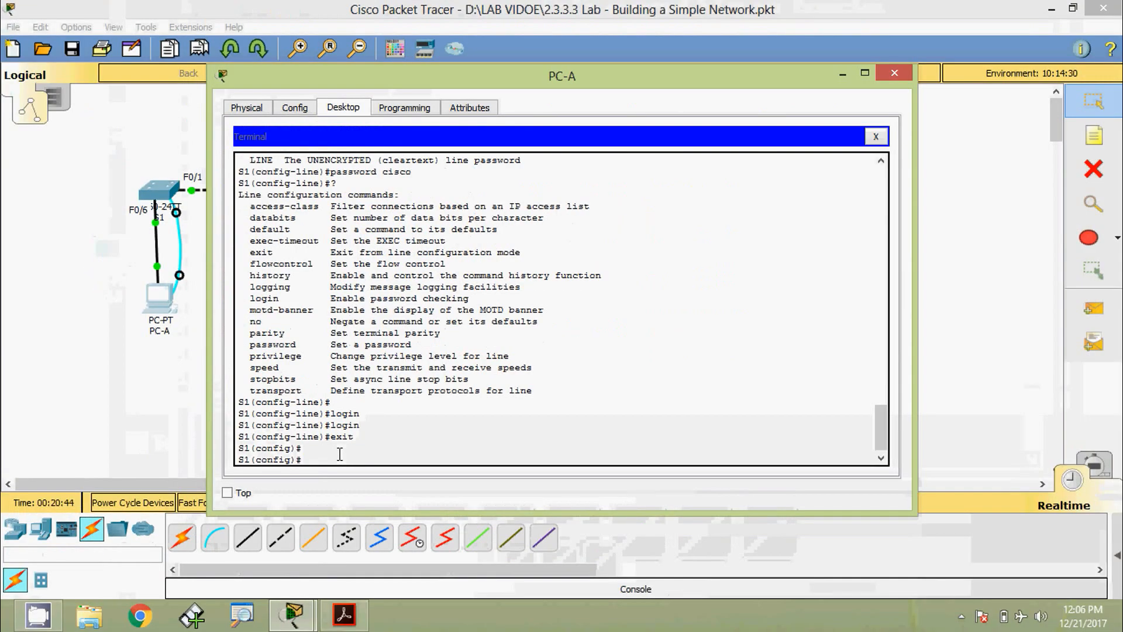
key(alt+Tab)
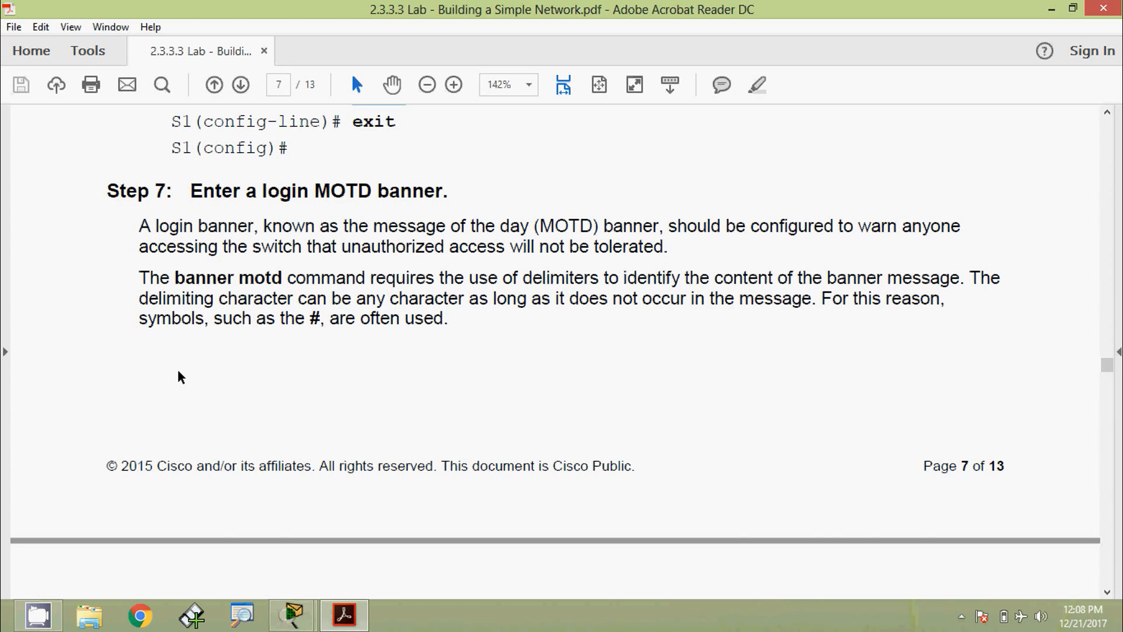
- Scroll to the page 8 banner motd example and mark its opening and closing # delimiters
scroll(248, 380, down, 5)
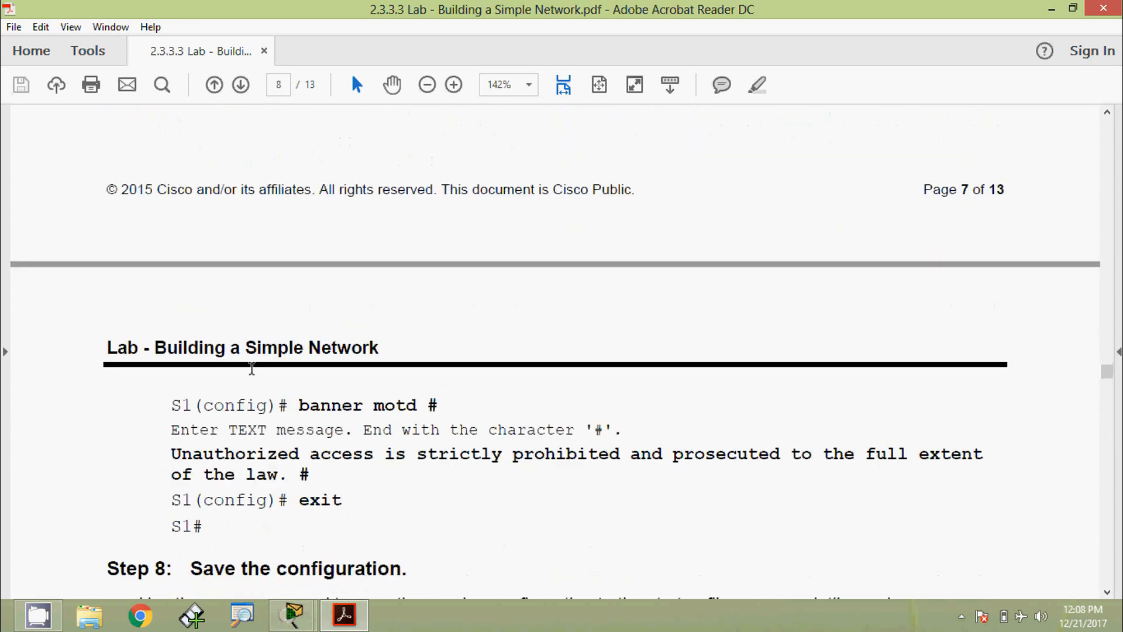
scroll(351, 393, down, 2)
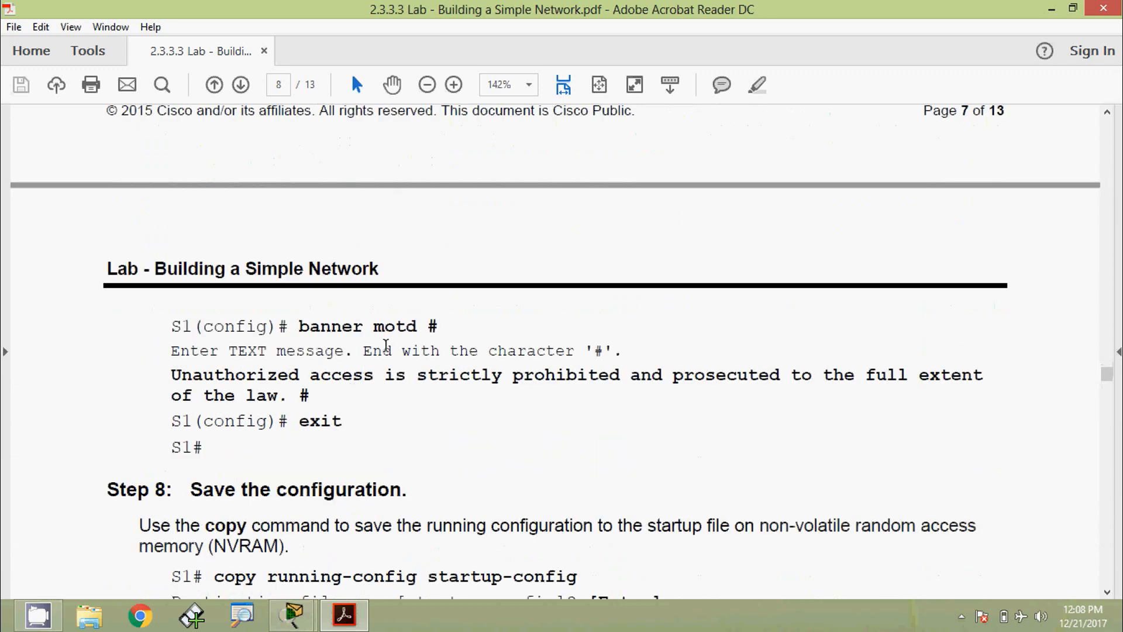
drag(426, 326, 441, 327)
drag(299, 396, 312, 399)
drag(427, 326, 436, 327)
drag(593, 351, 602, 351)
click(231, 378)
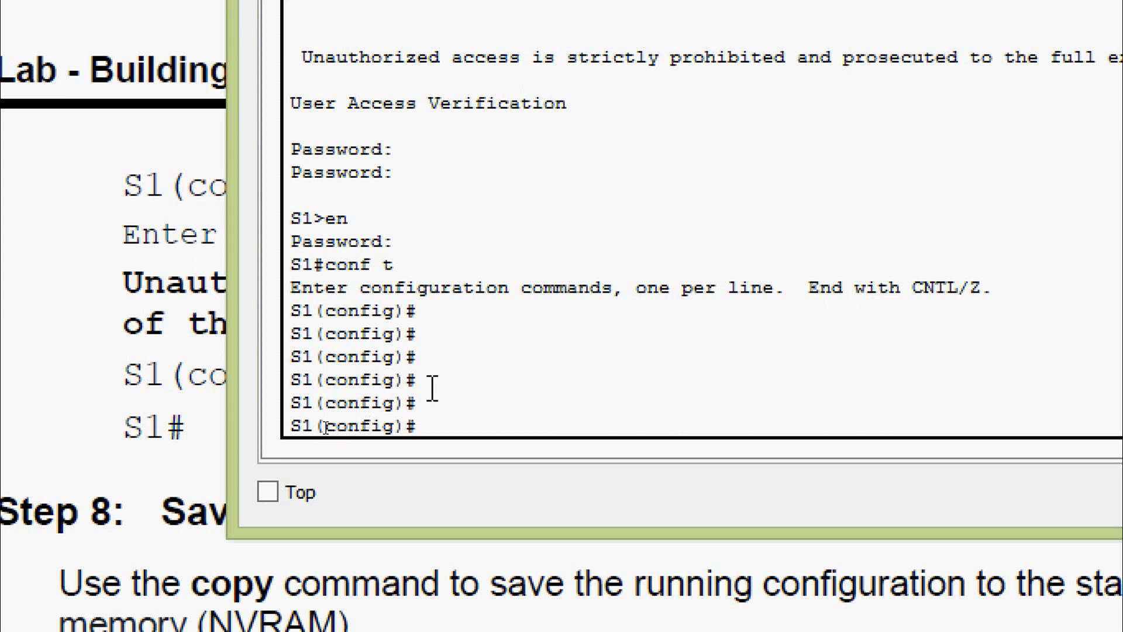
- Set banner motd to the pasted unauthorized-access warning, delimited by # characters
text(ban)
key(Tab)
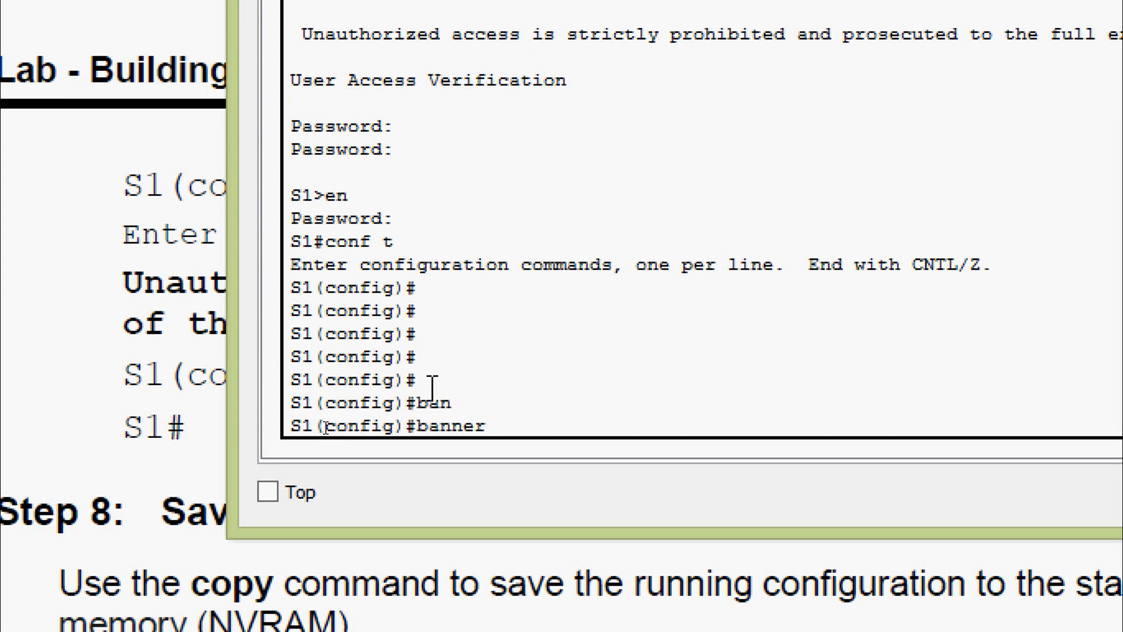
text(?mo)
key(Tab)
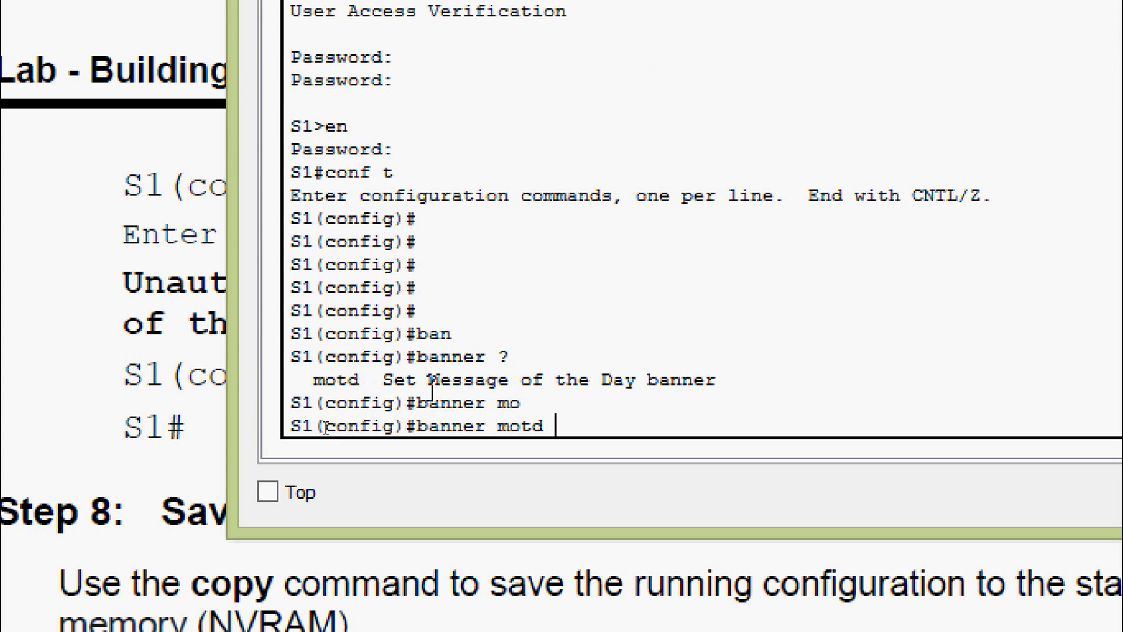
text(#)
right_click(591, 427)
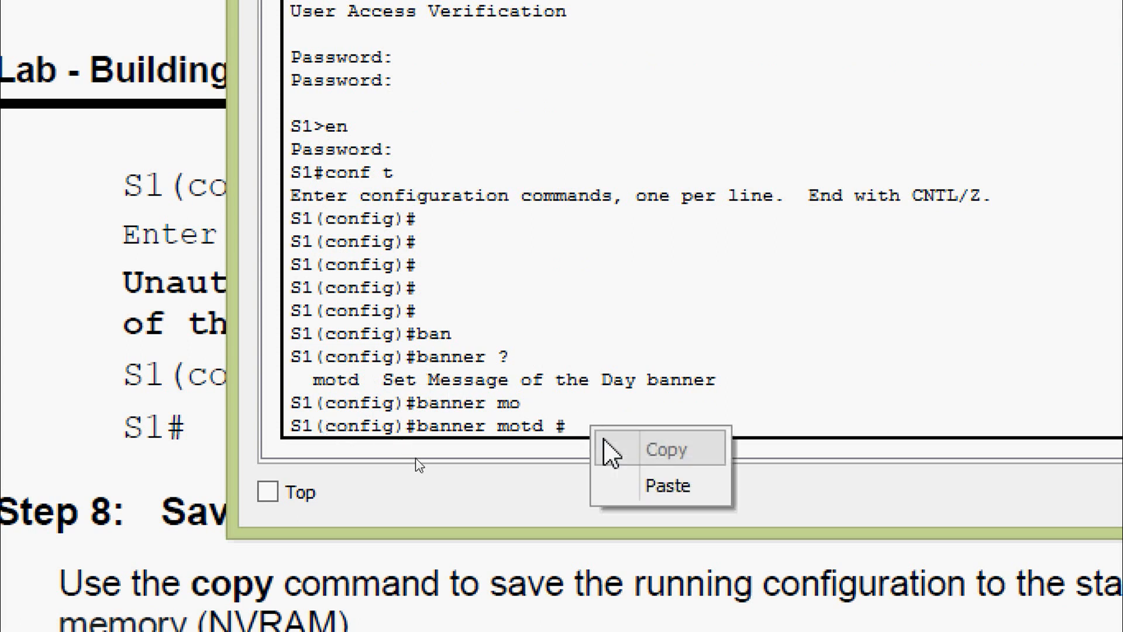
click(625, 483)
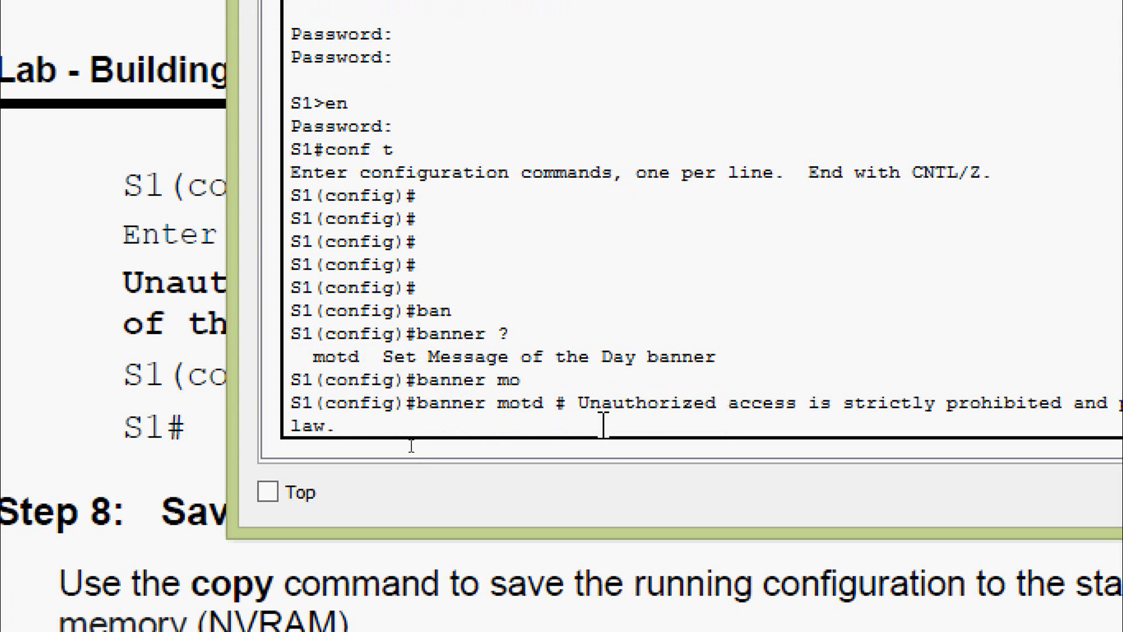
text(#)
key(Return)
- Exit global configuration mode to the S1# prompt and return to the lab PDF
text(exit)
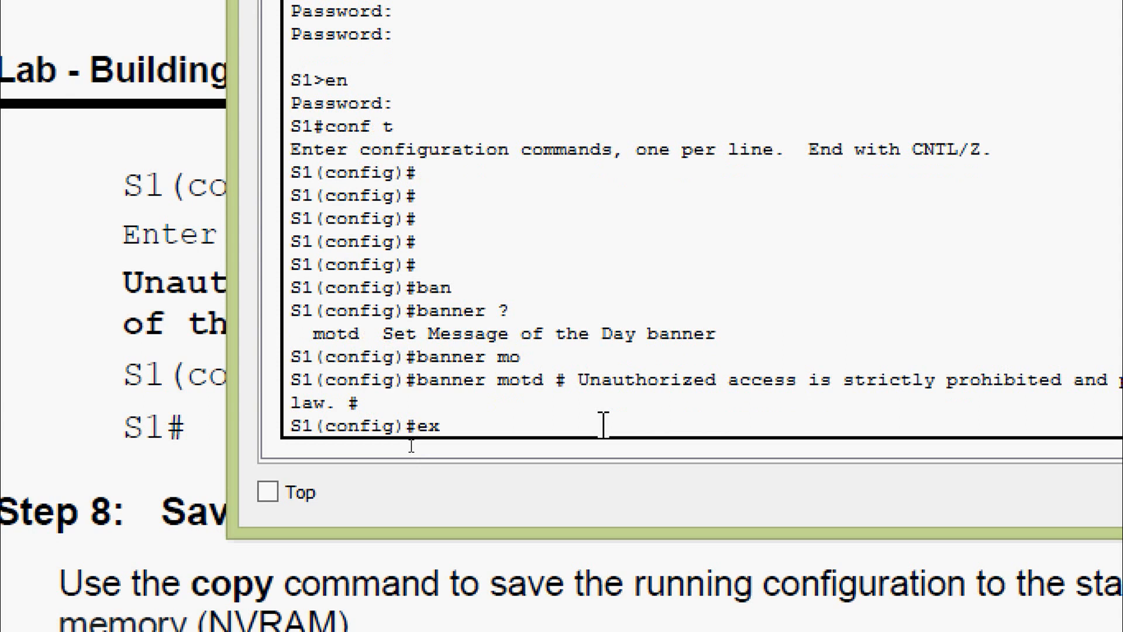
key(Return)
key(Return)
click(469, 353)
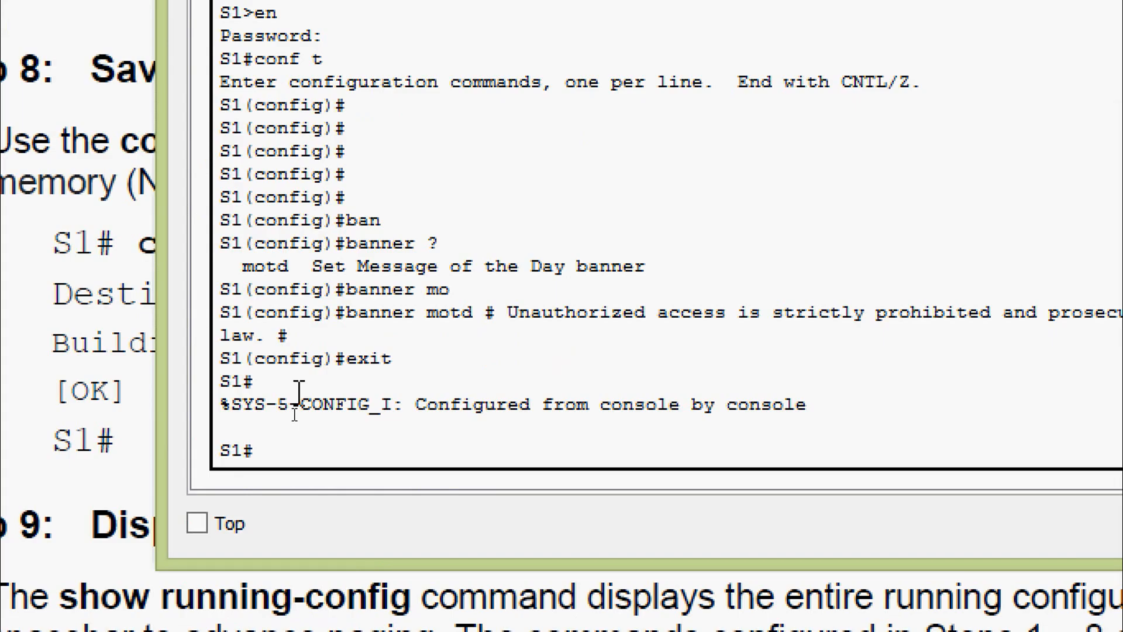
- Run copy running-config startup-config on S1 and accept the default startup-config filename
text(cop)
key(Tab)
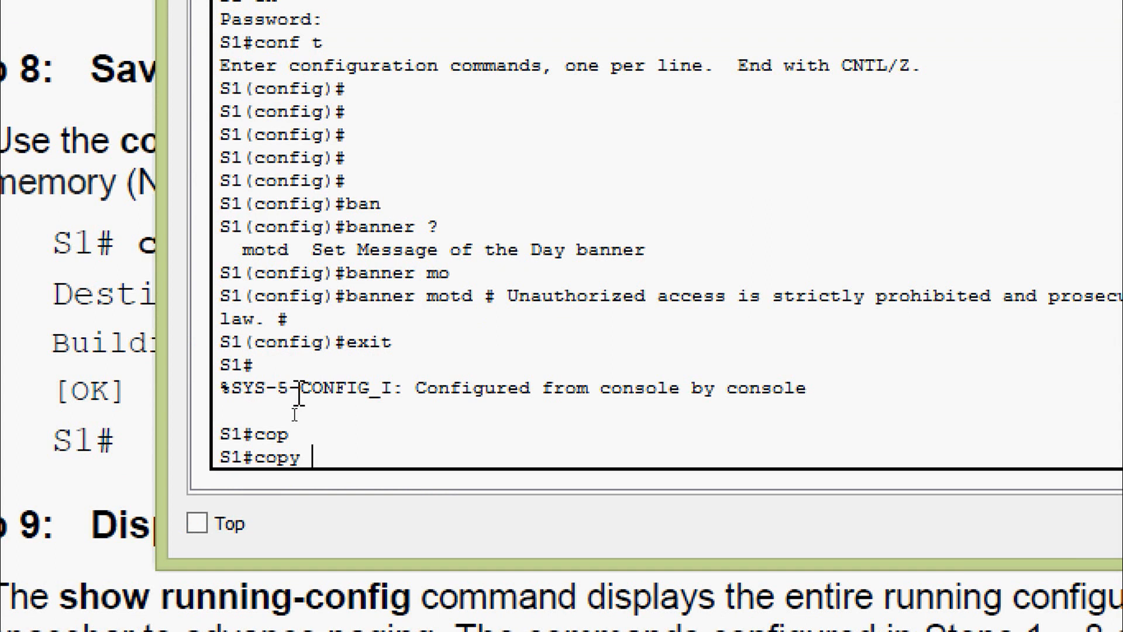
text(ru)
key(Tab)
text(st)
key(Tab)
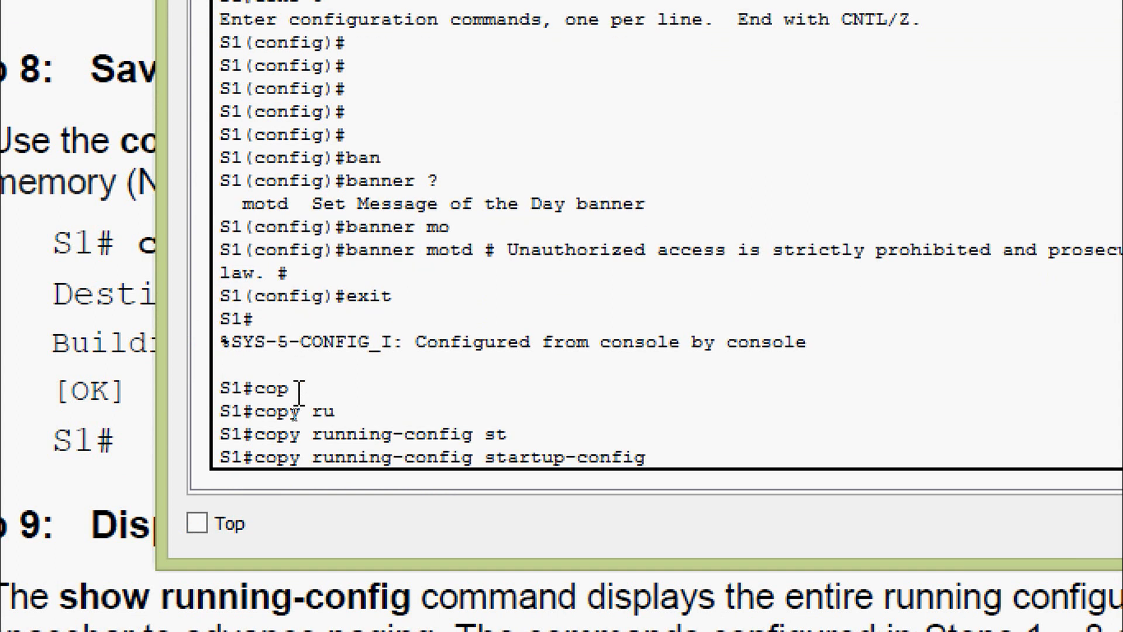
key(Return)
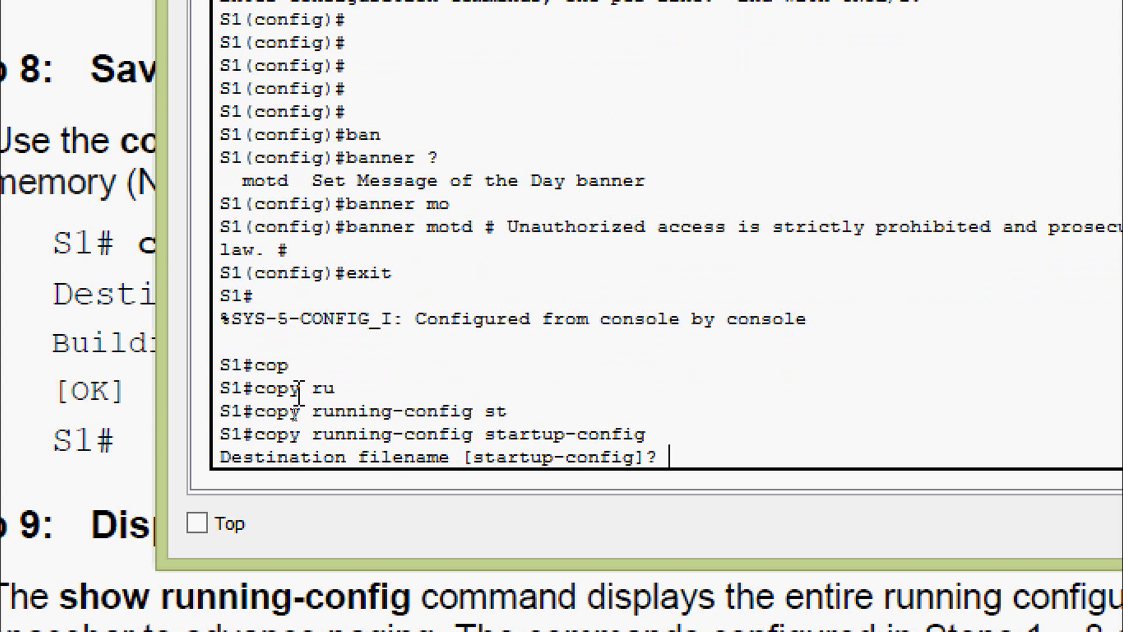
key(Return)
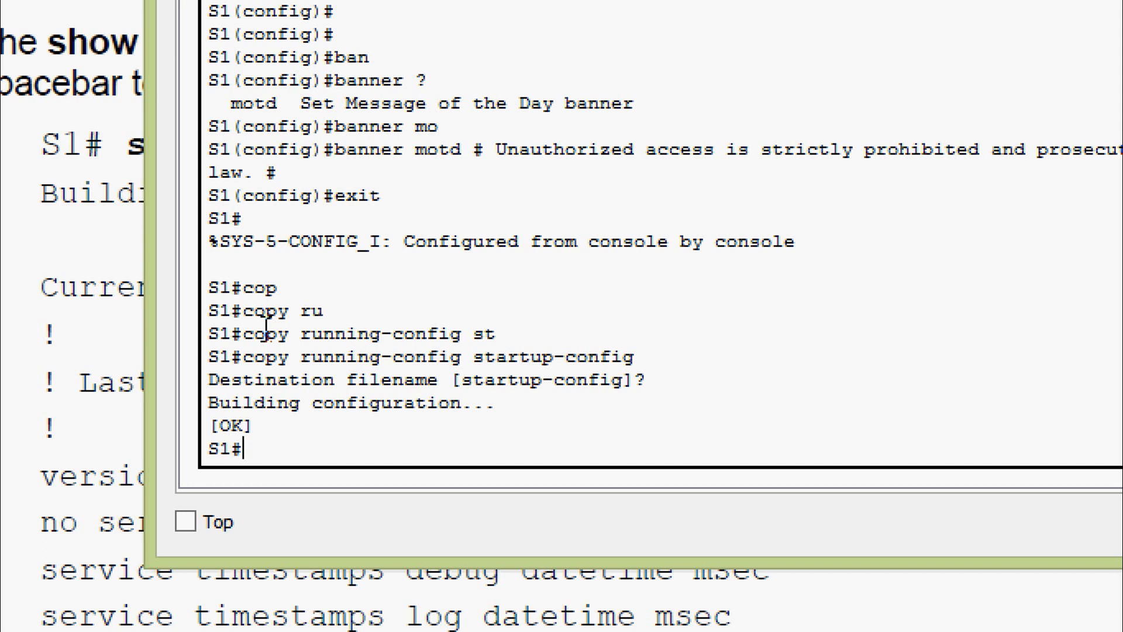
- Show S1's running-config and review the hostname S1, enable secret and no ip domain-lookup lines
text(sh)
key(Tab)
text(ru)
key(Tab)
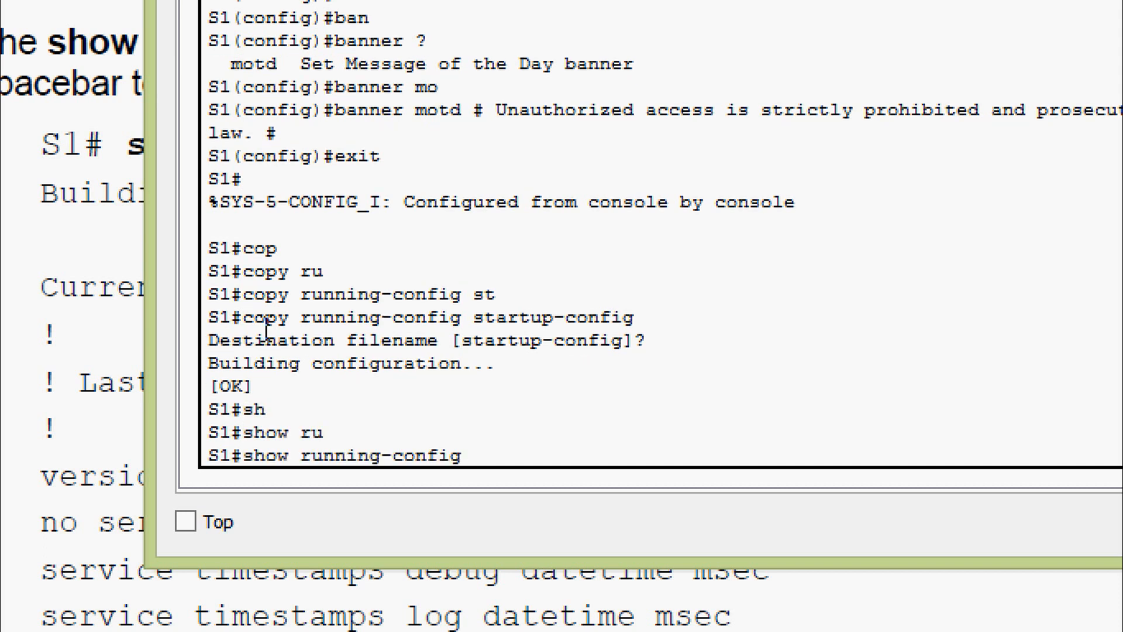
key(Return)
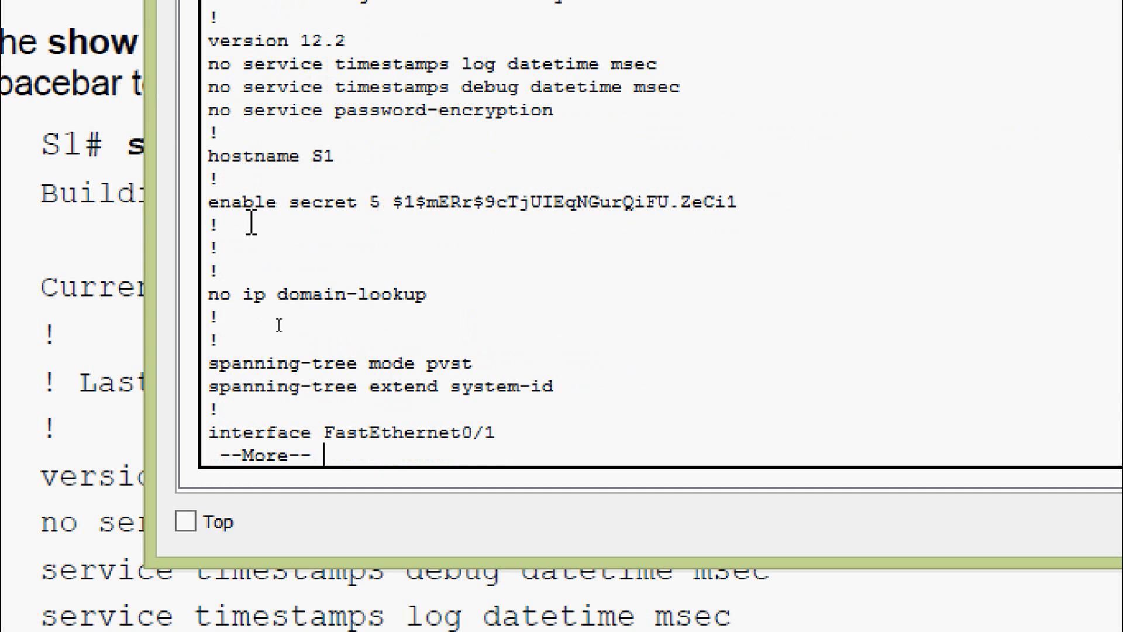
drag(332, 156, 209, 157)
drag(213, 202, 741, 203)
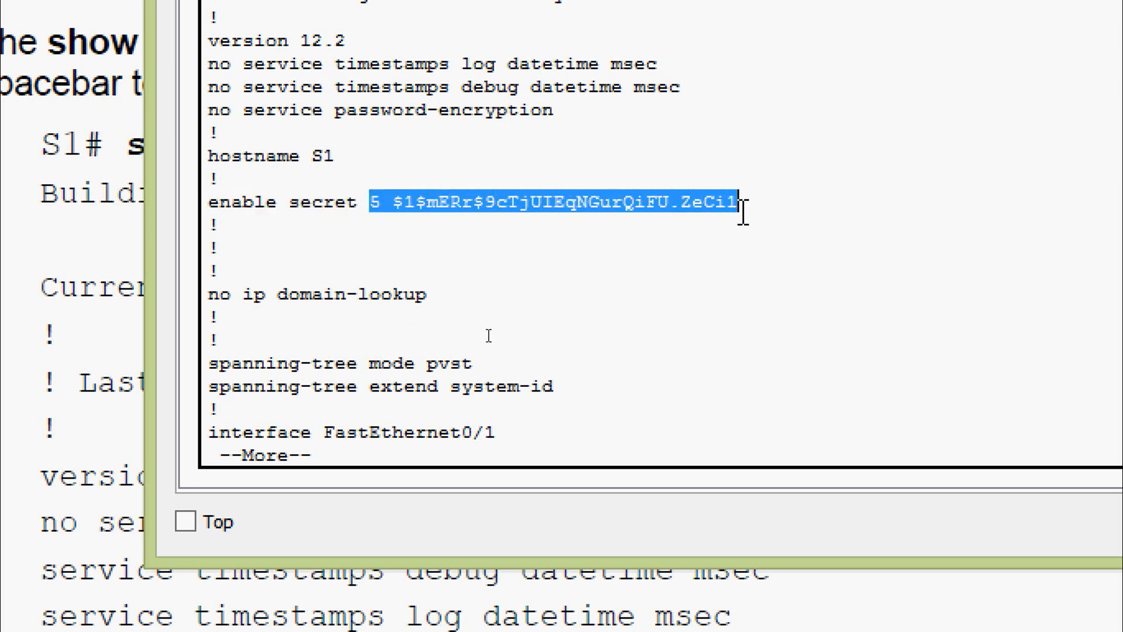
drag(209, 295, 405, 295)
click(405, 362)
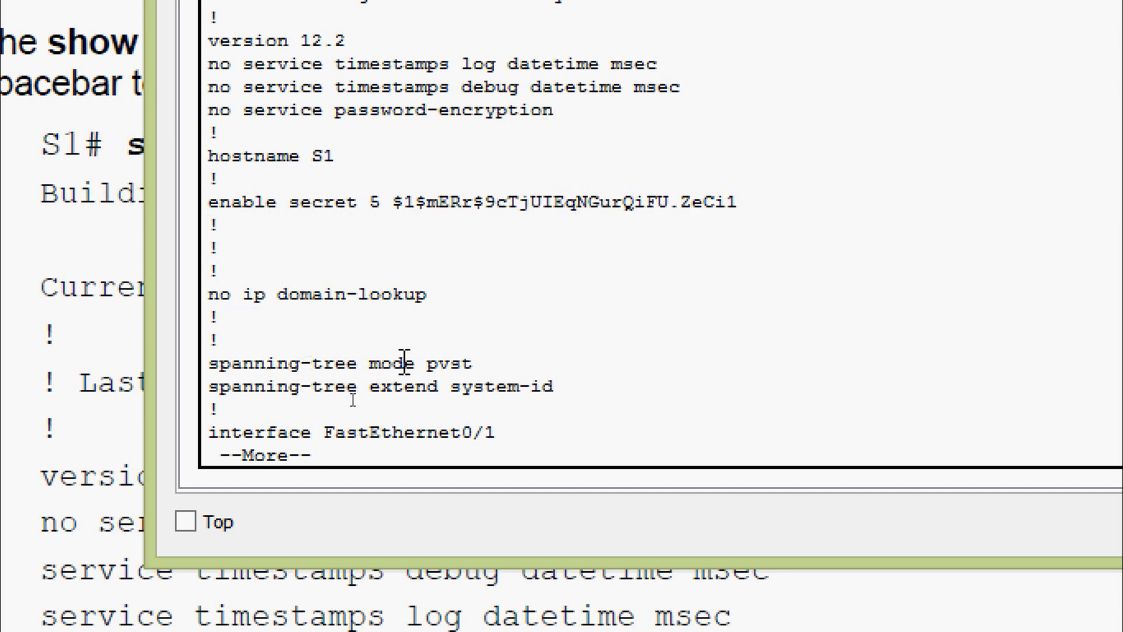
key(Return)
key(Return)
key(Return)
key(Return)
key(Return)
key(Return)
key(Return)
key(Return)
key(Return)
key(Return)
key(Return)
key(Return)
key(Return)
key(Return)
key(Return)
key(Return)
key(Return)
key(Return)
key(Return)
key(Return)
key(Return)
key(Return)
key(Return)
key(Return)
key(Return)
key(Return)
key(Return)
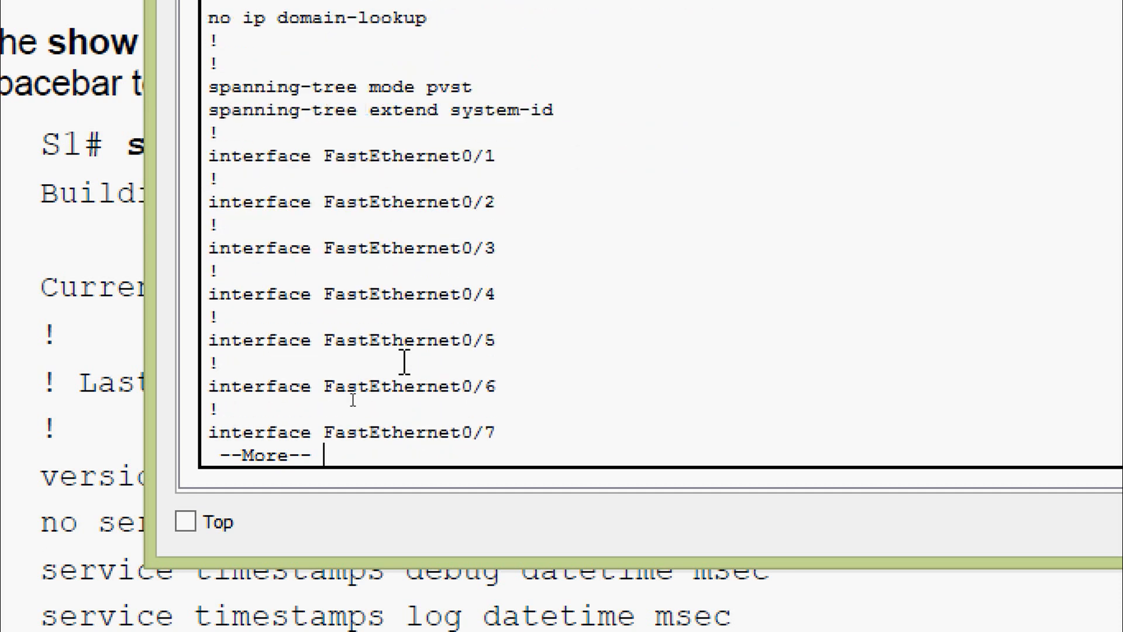
key(Return)
key(Return)
key(Return)
key(Return)
key(Return)
key(Return)
key(Return)
key(Return)
key(Return)
key(Return)
key(Return)
key(Return)
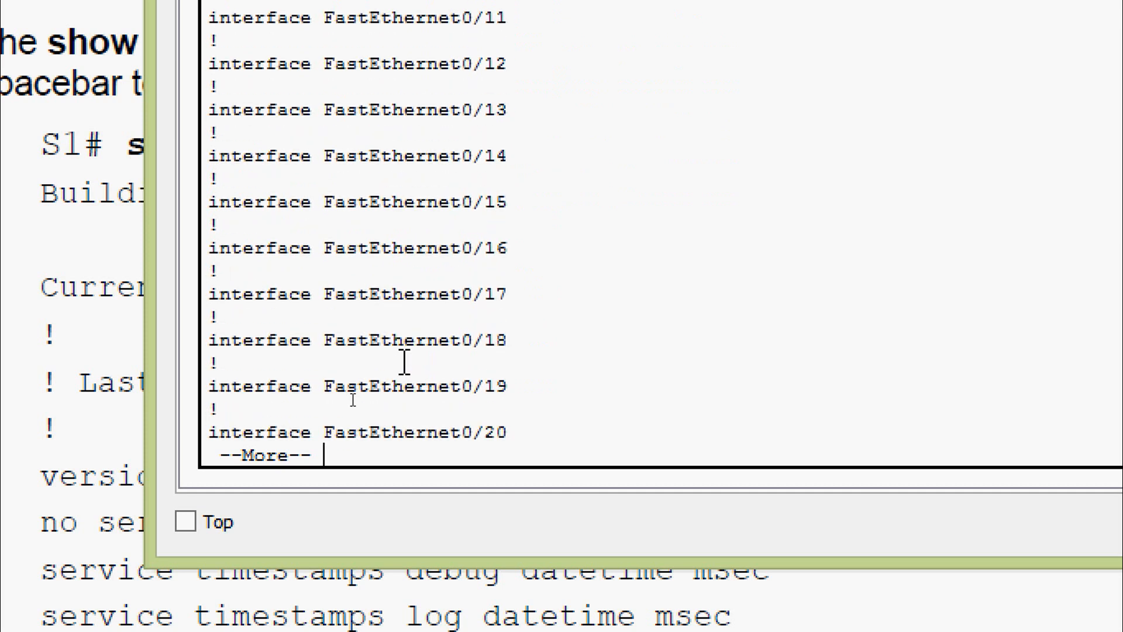
key(Return)
key(Return)
key(Return)
key(Return)
key(Return)
key(Return)
key(Return)
key(Return)
key(Return)
key(Return)
key(Return)
key(Return)
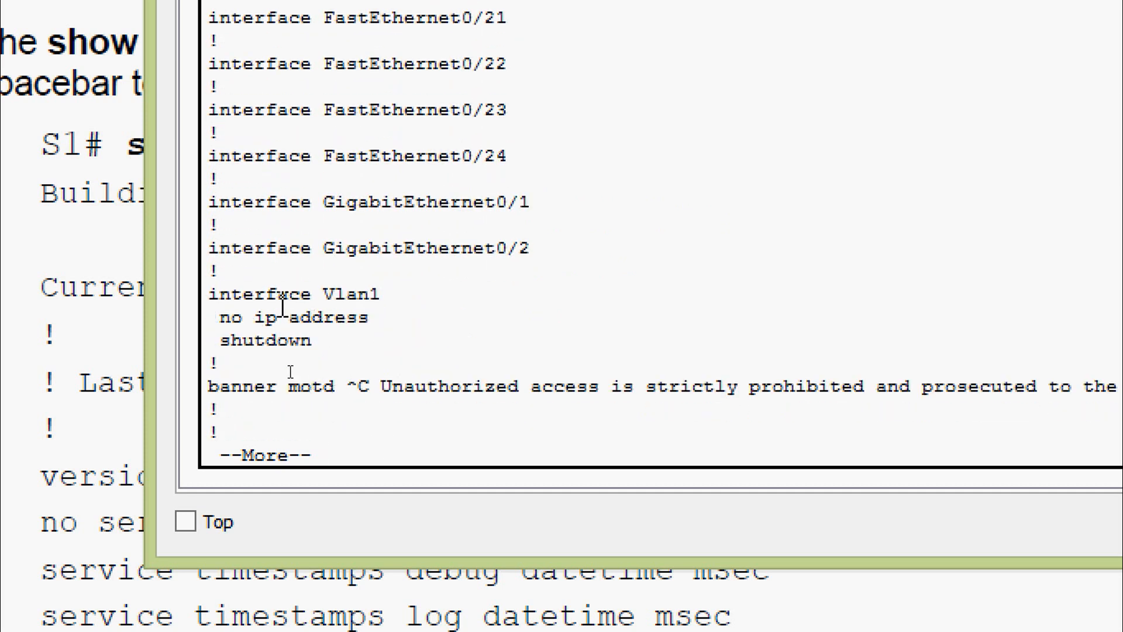
key(Return)
key(Return)
key(Return)
key(Return)
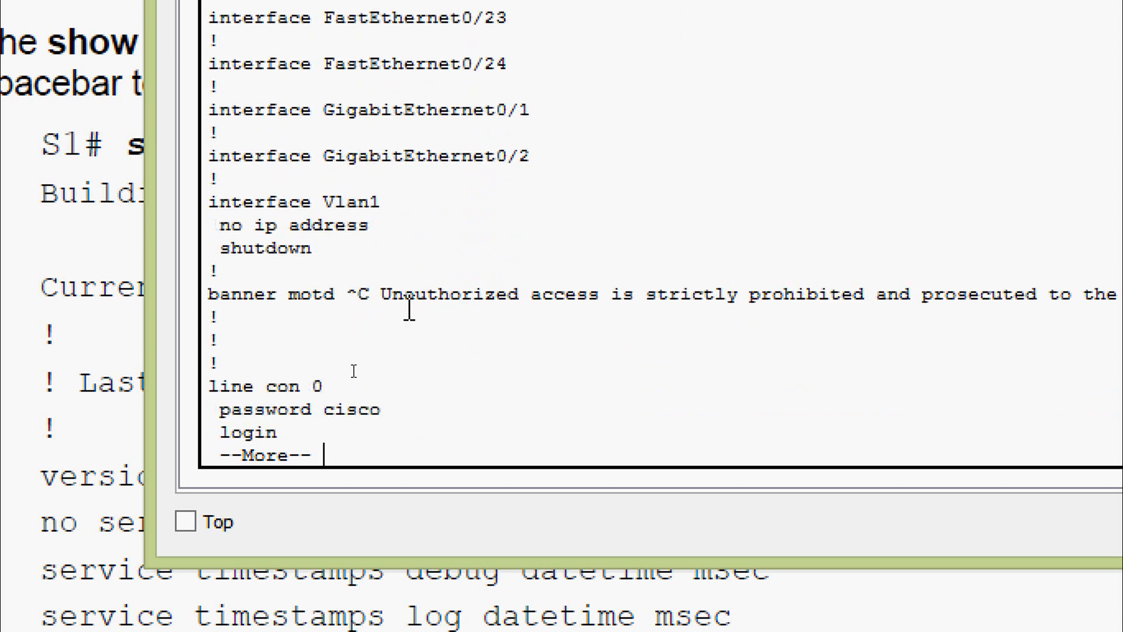
drag(380, 293, 1122, 292)
drag(984, 293, 1025, 293)
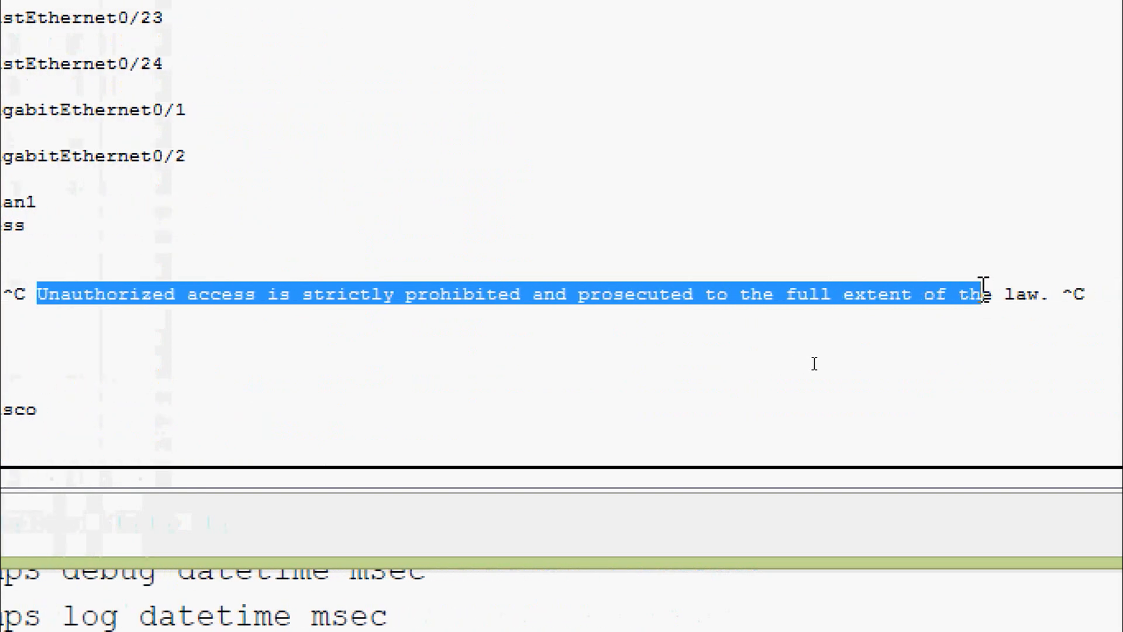
click(222, 358)
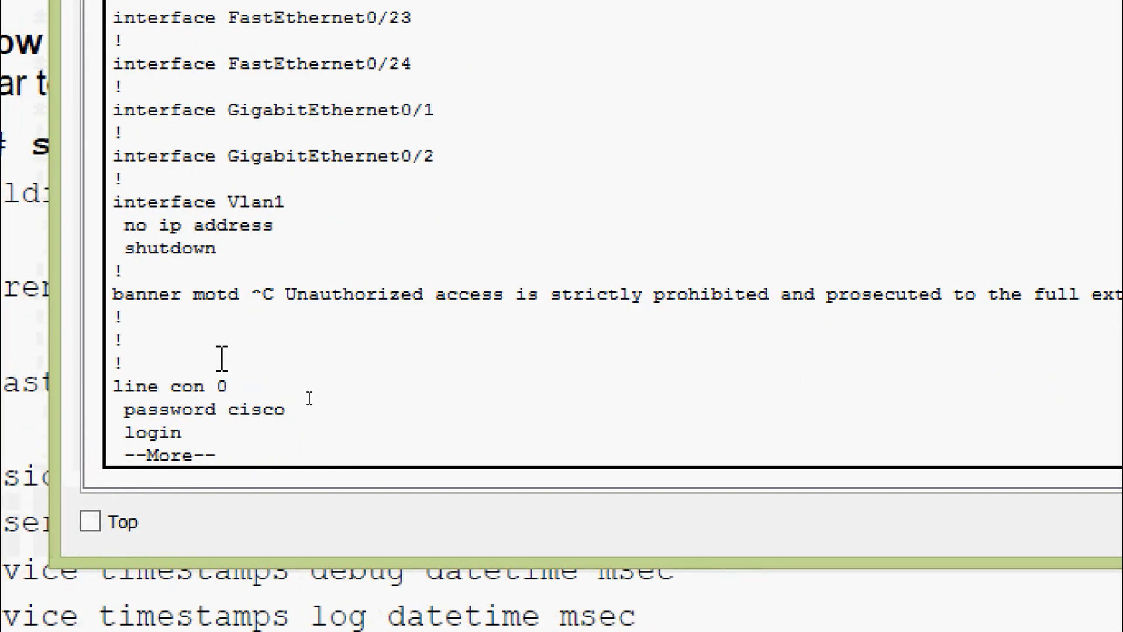
key(Return)
key(Return)
key(Return)
key(Return)
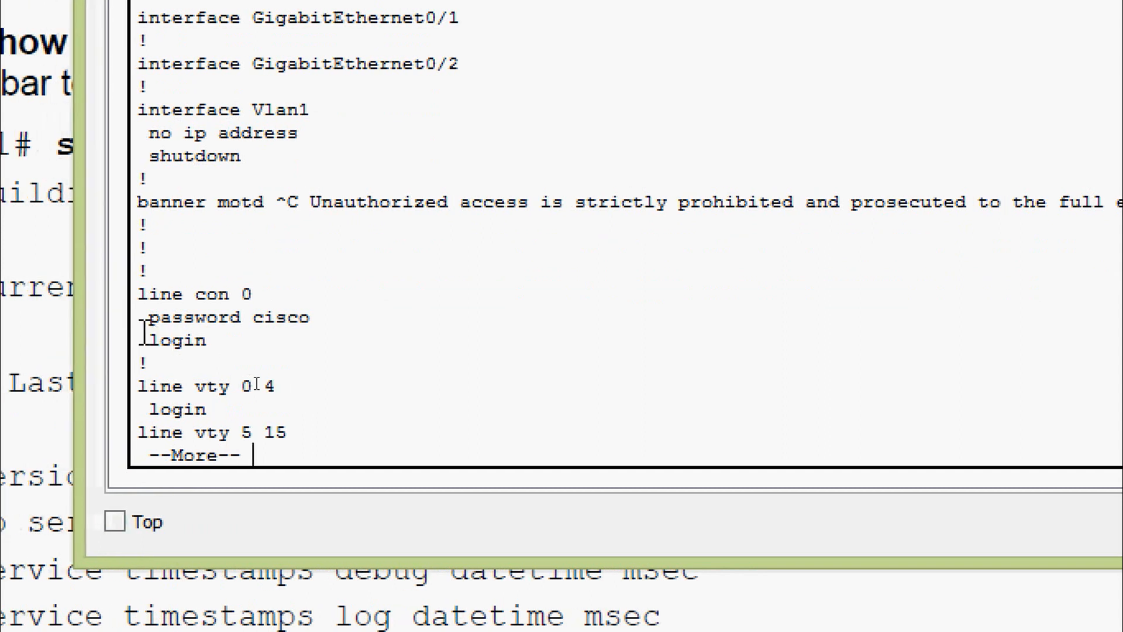
drag(112, 318, 292, 320)
click(232, 371)
key(Return)
key(Return)
key(Return)
key(Return)
key(Return)
key(Return)
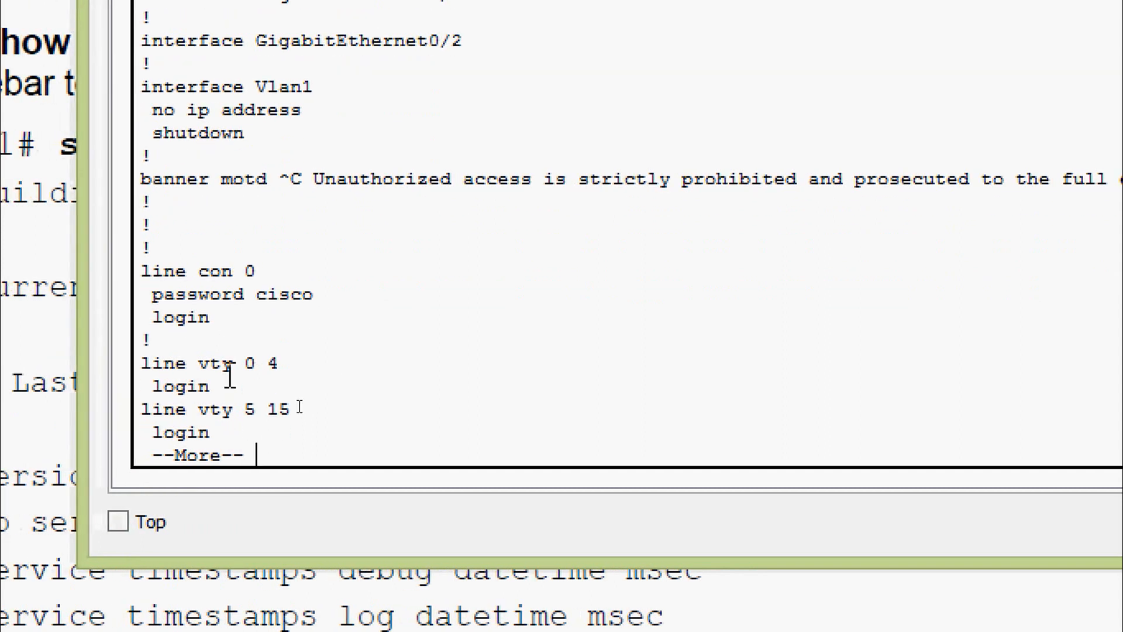
key(Return)
key(Return)
key(Return)
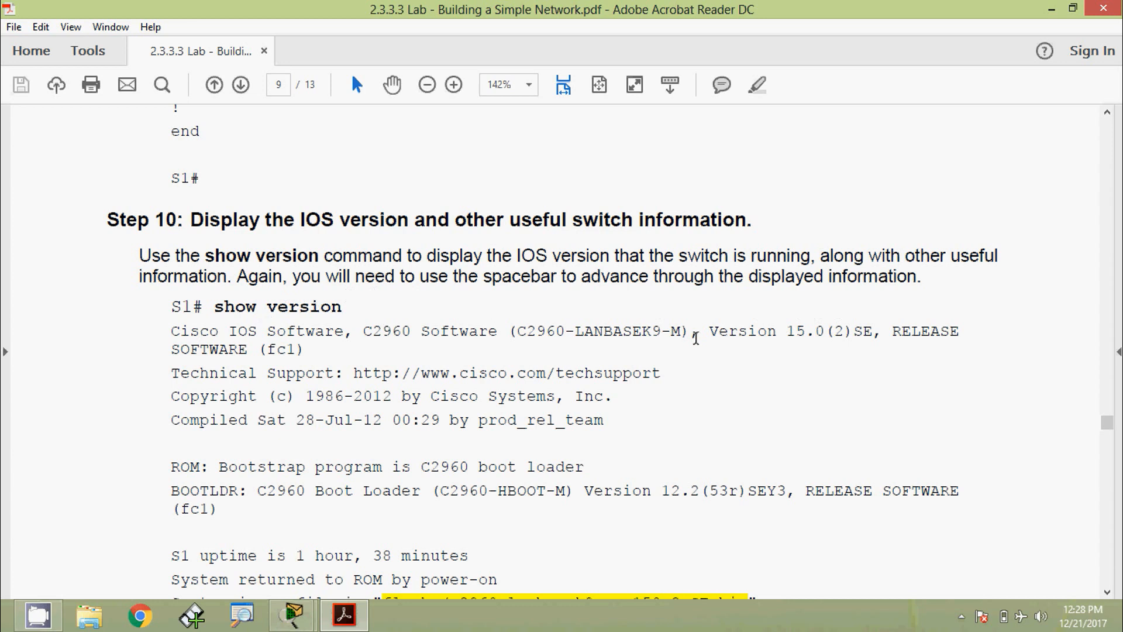
- Scroll the lab PDF down to Step 10, which covers show version
scroll(695, 338, down, 2)
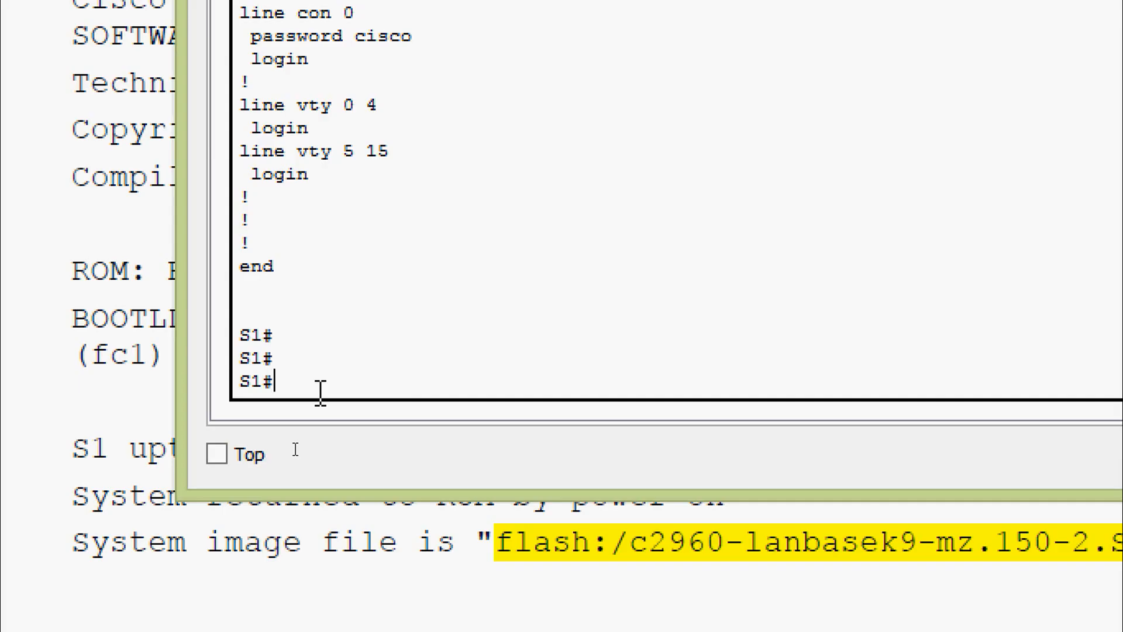
- Run show version on S1 and advance the output
text(sh)
key(Tab)
text(ver)
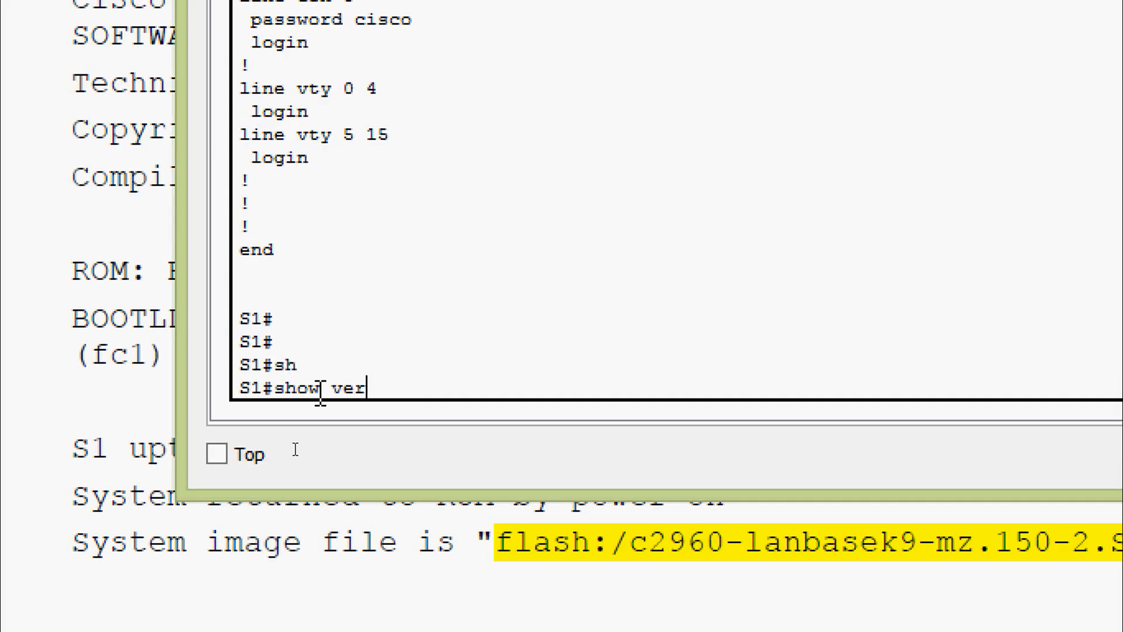
key(Tab)
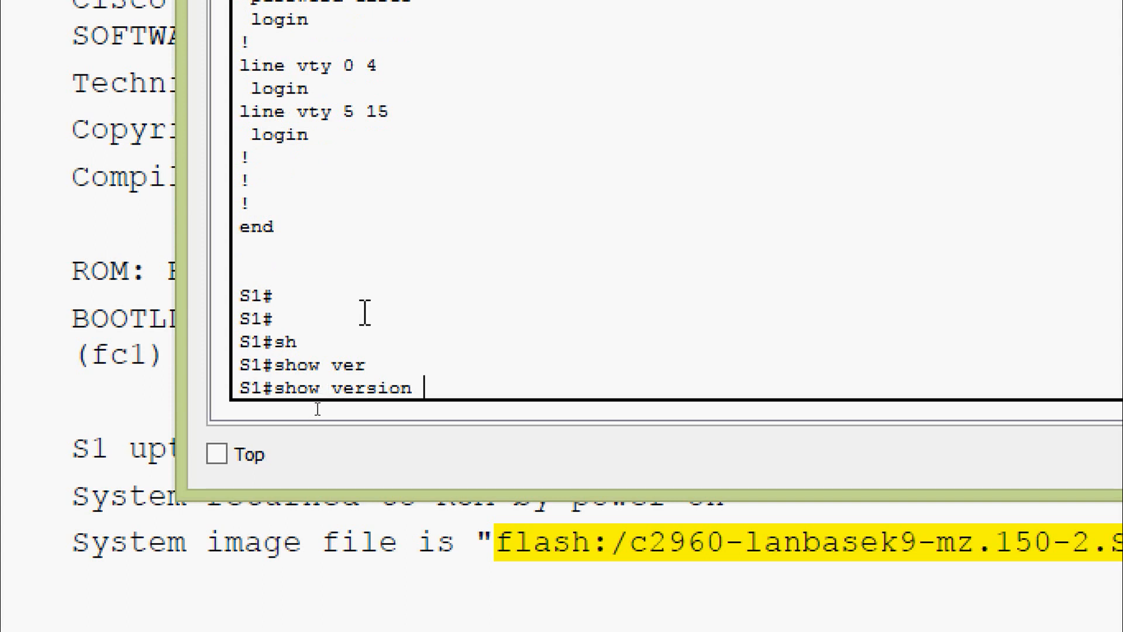
key(Return)
key(Return)
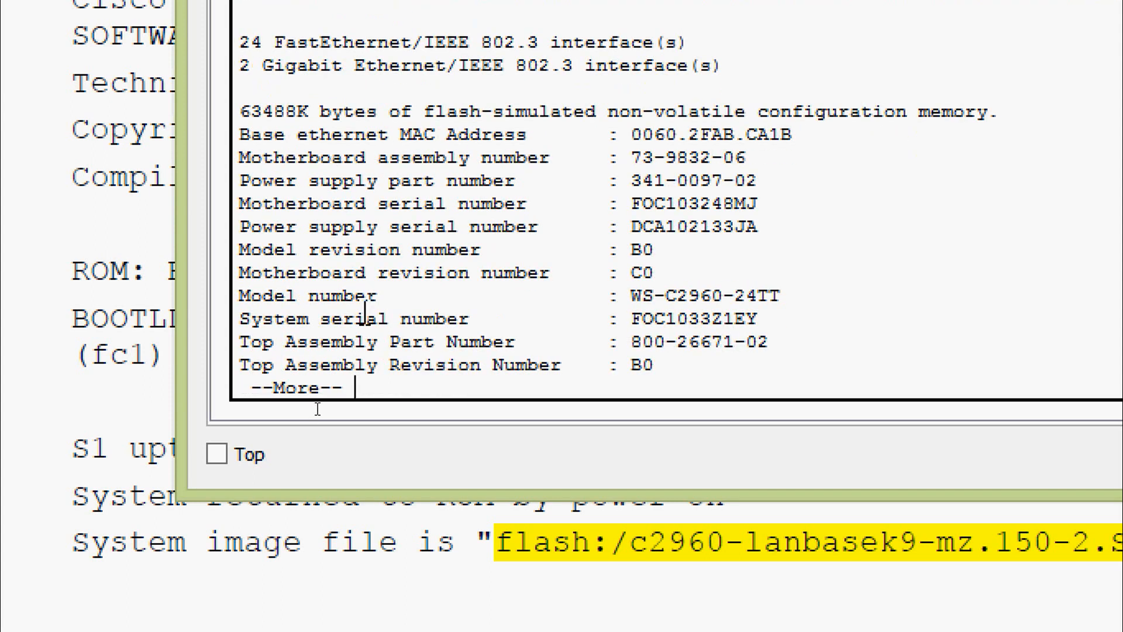
key(Return)
key(Return)
key(Return)
key(Return)
key(Return)
key(Return)
key(Return)
key(Return)
key(Return)
key(Return)
key(Return)
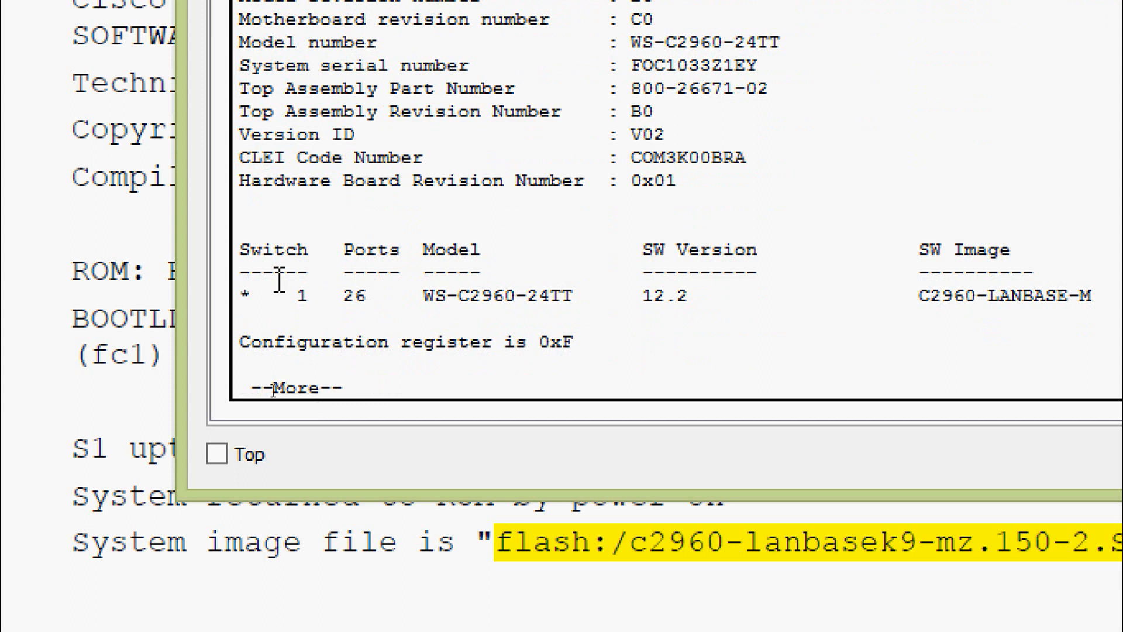
- Highlight the switch model, SW Version 12.2 and SW Image C2960-LANBASE-M, then finish the output
double_click(351, 260)
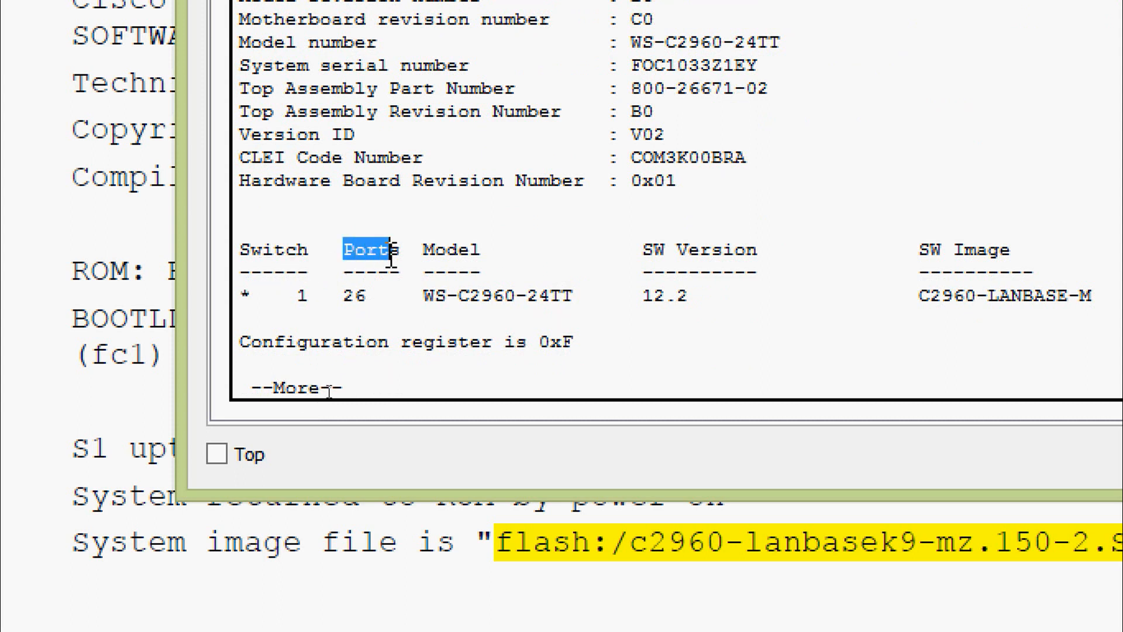
drag(421, 250, 494, 251)
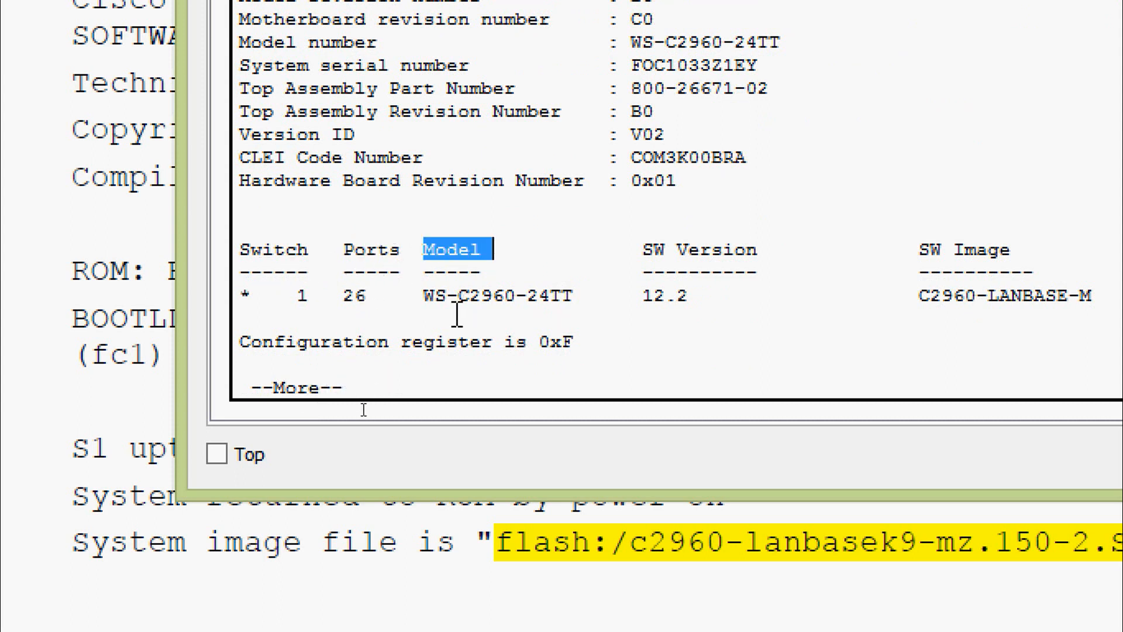
click(424, 295)
drag(535, 295, 551, 295)
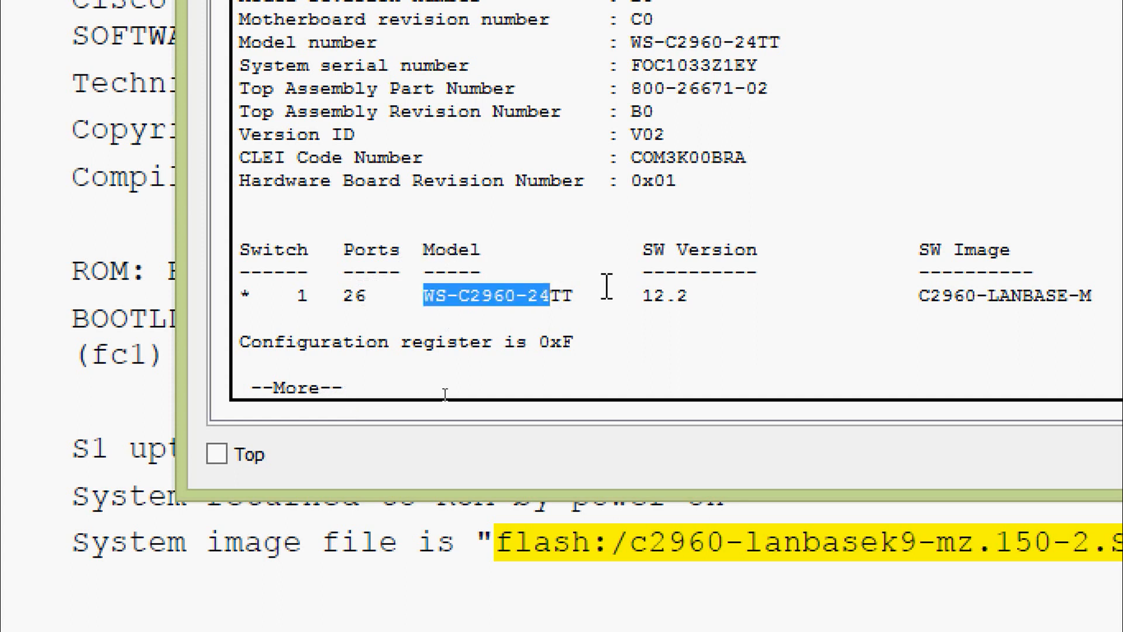
drag(642, 251, 728, 269)
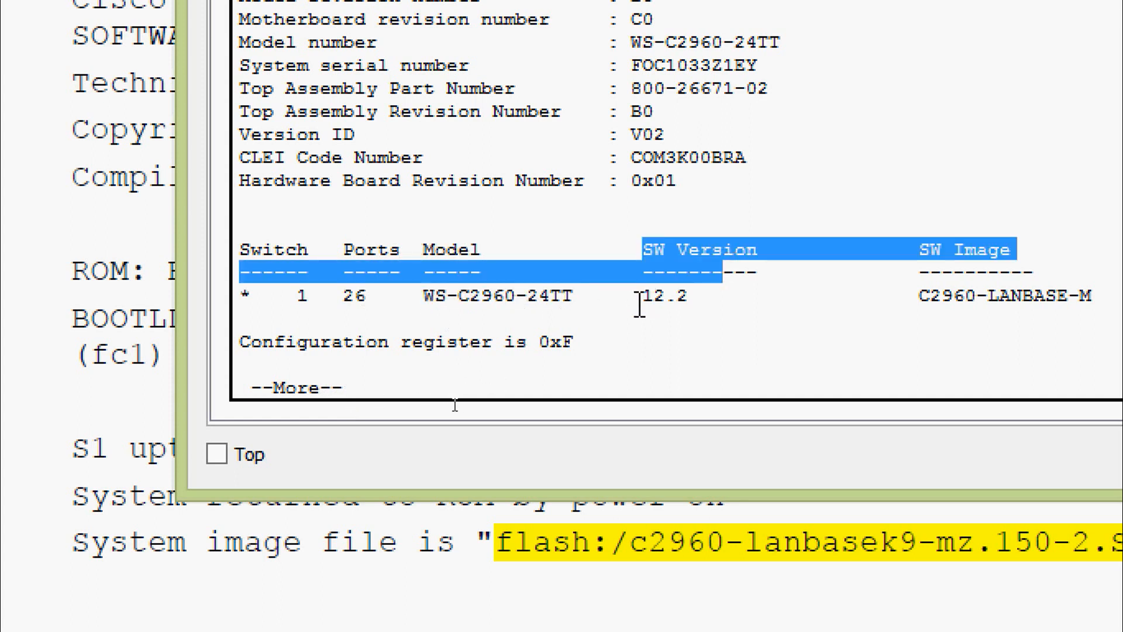
drag(643, 296, 698, 296)
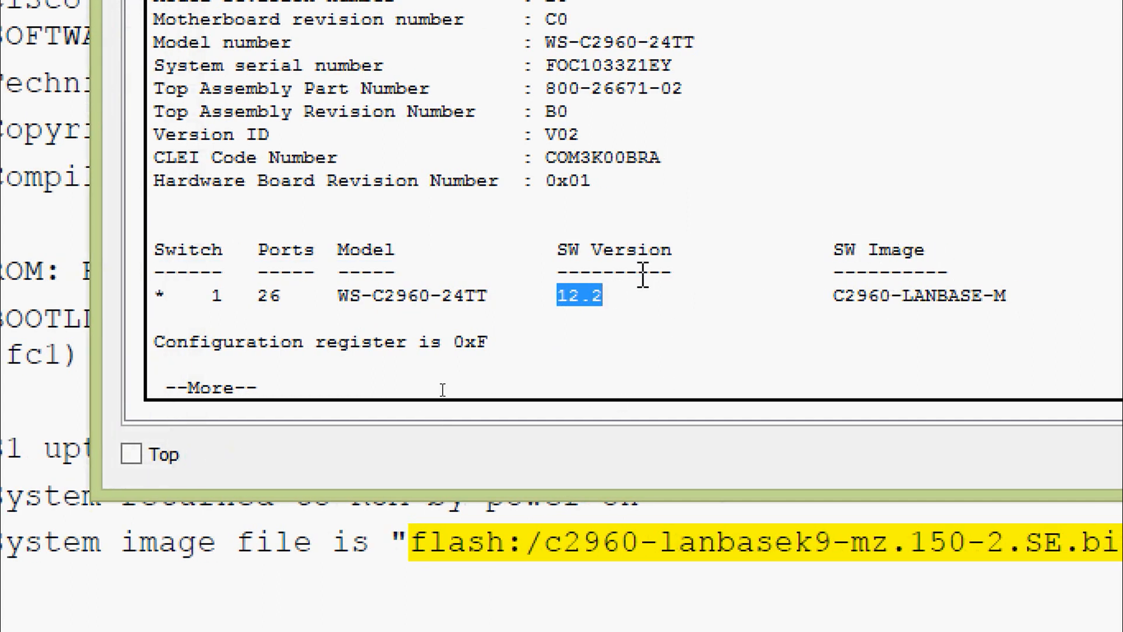
click(844, 297)
drag(845, 297, 1018, 296)
click(691, 219)
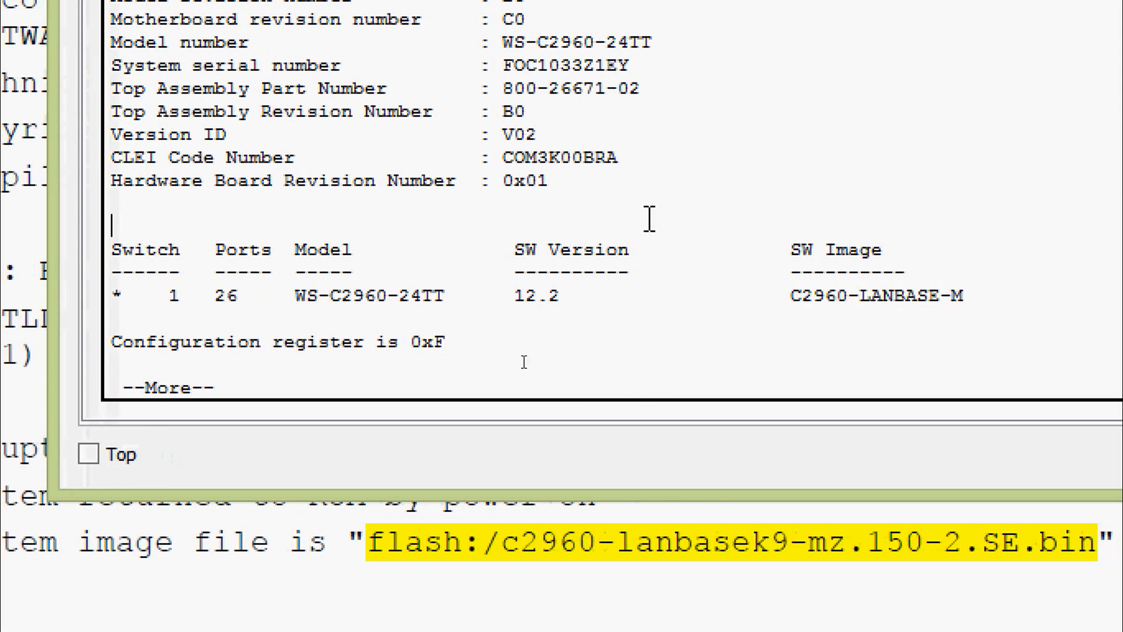
key(space)
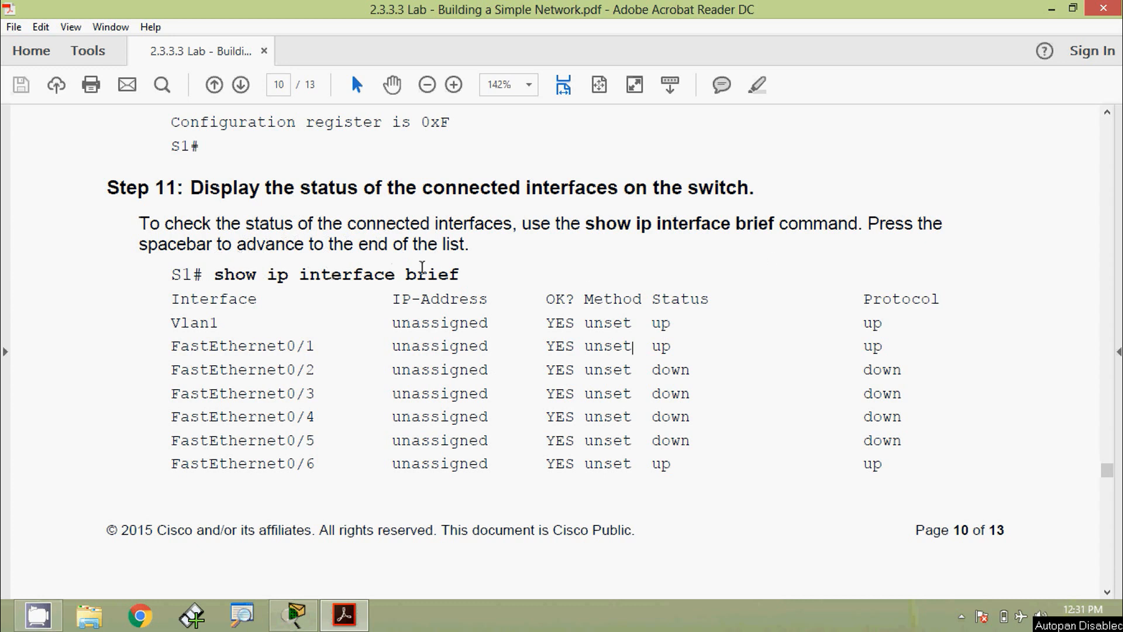
- Scroll the lab PDF down to Step 11, which covers show ip interface brief
scroll(241, 281, down, 1)
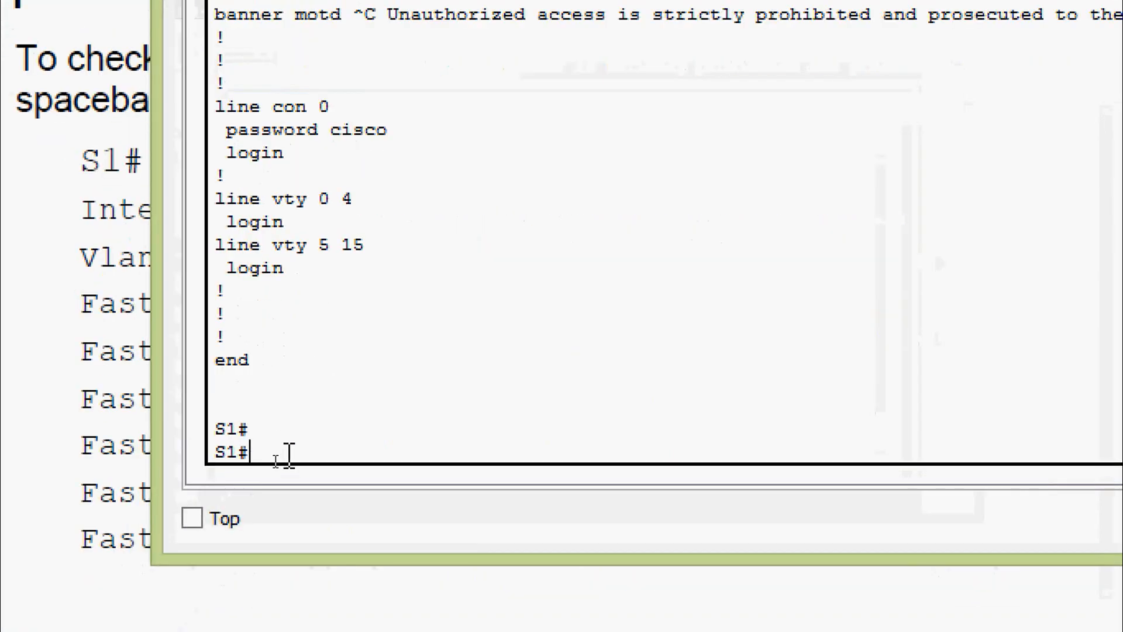
- Run show ip interface brief on S1 and page through the full interface list, including Vlan1
text(sh)
key(Tab)
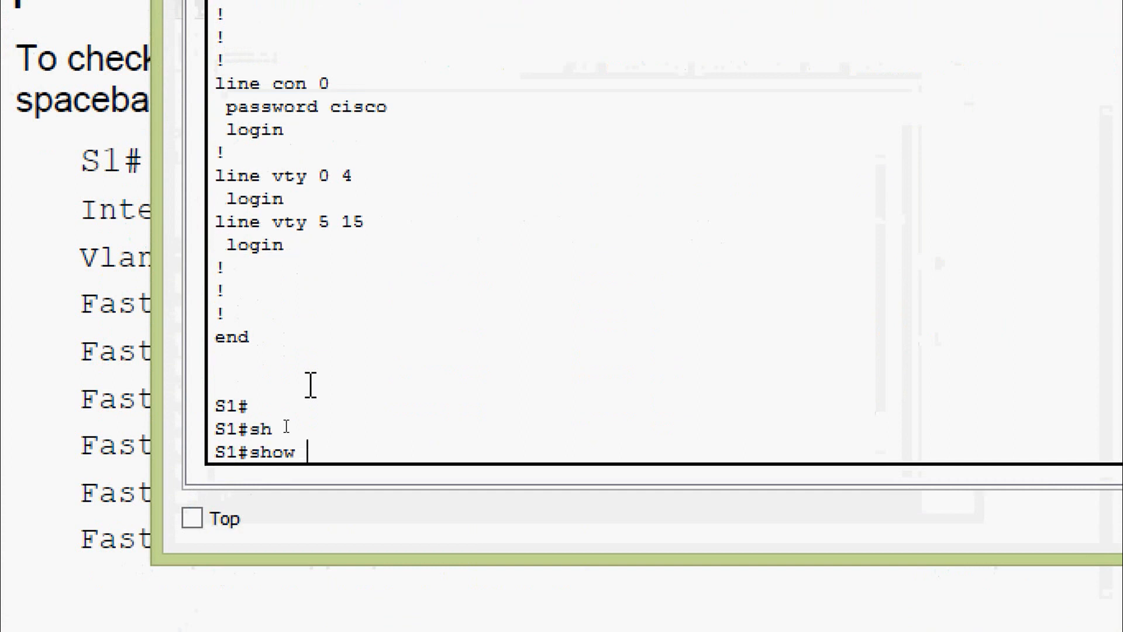
text(ip inter)
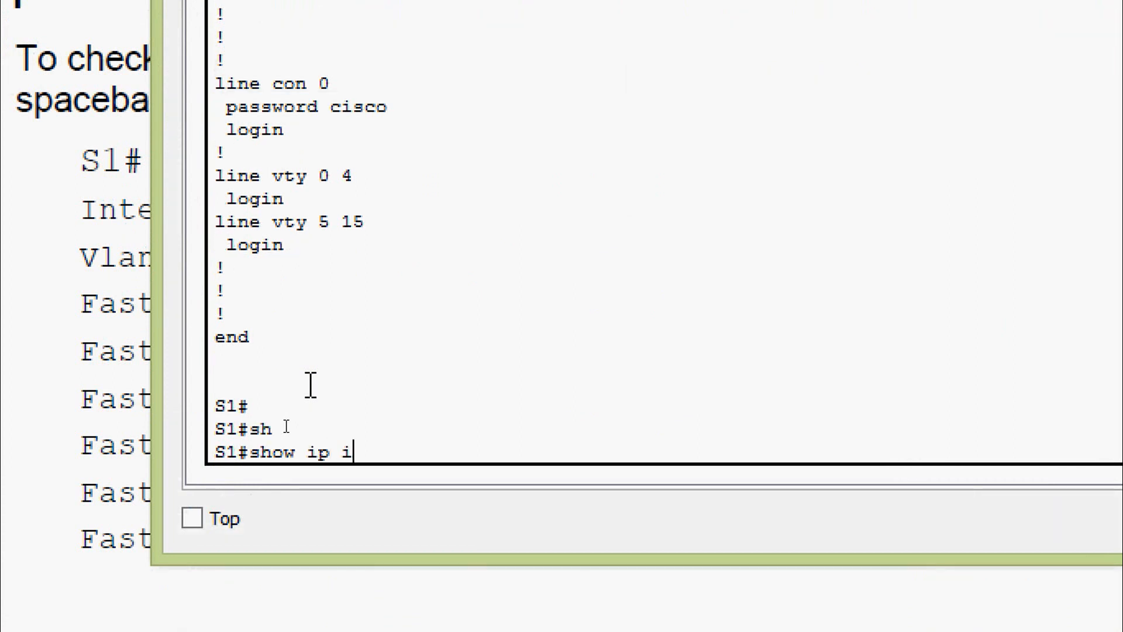
key(Tab)
text(b)
key(Tab)
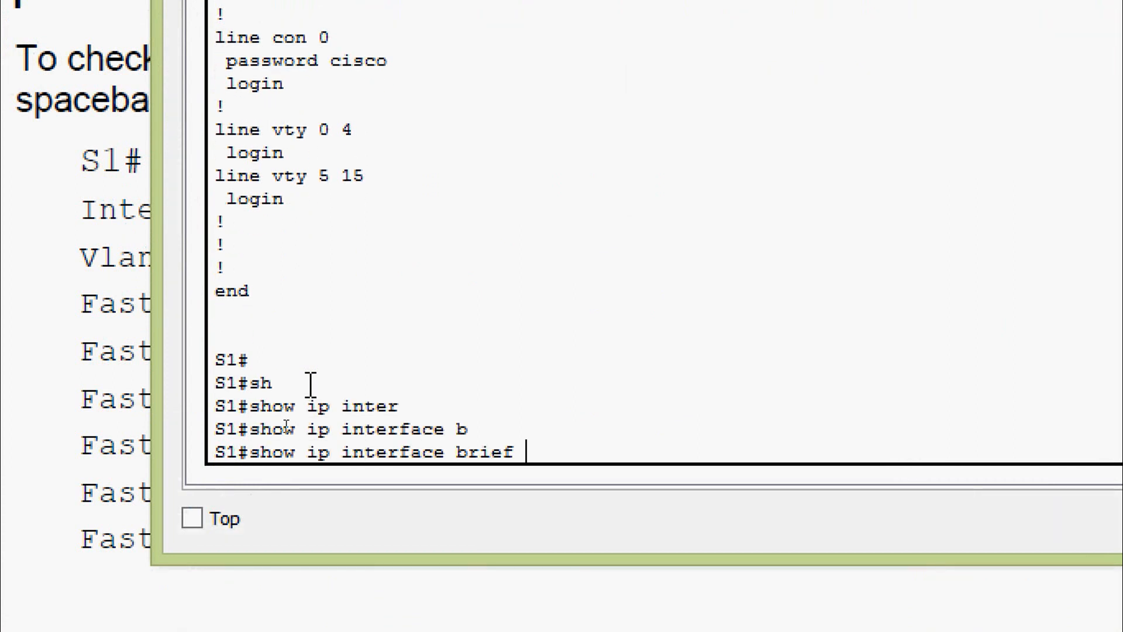
key(Return)
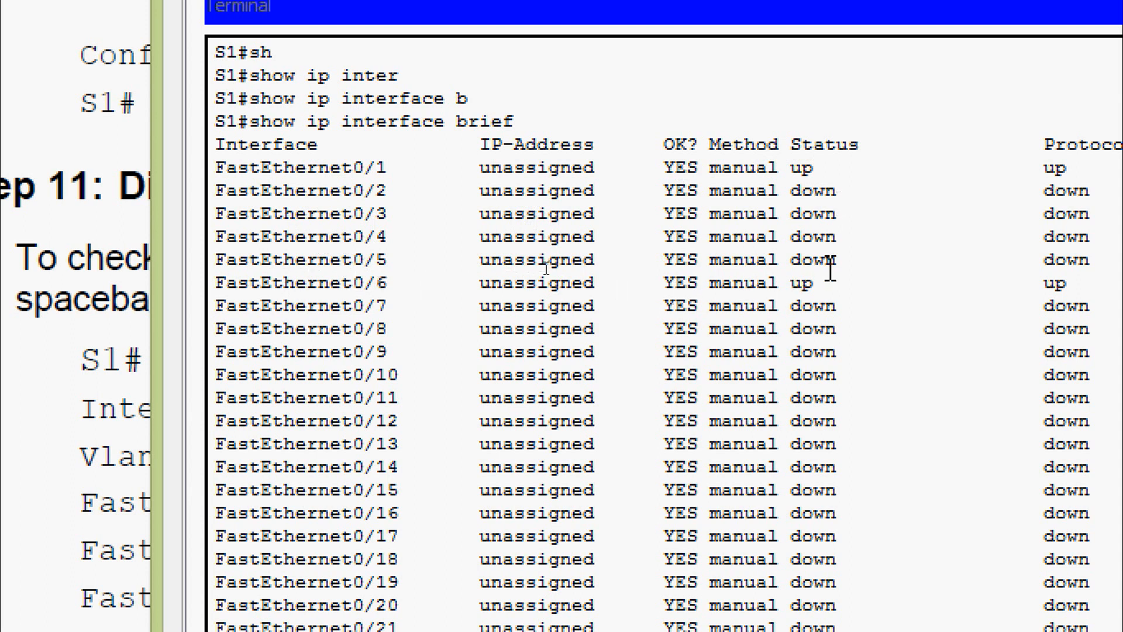
key(space)
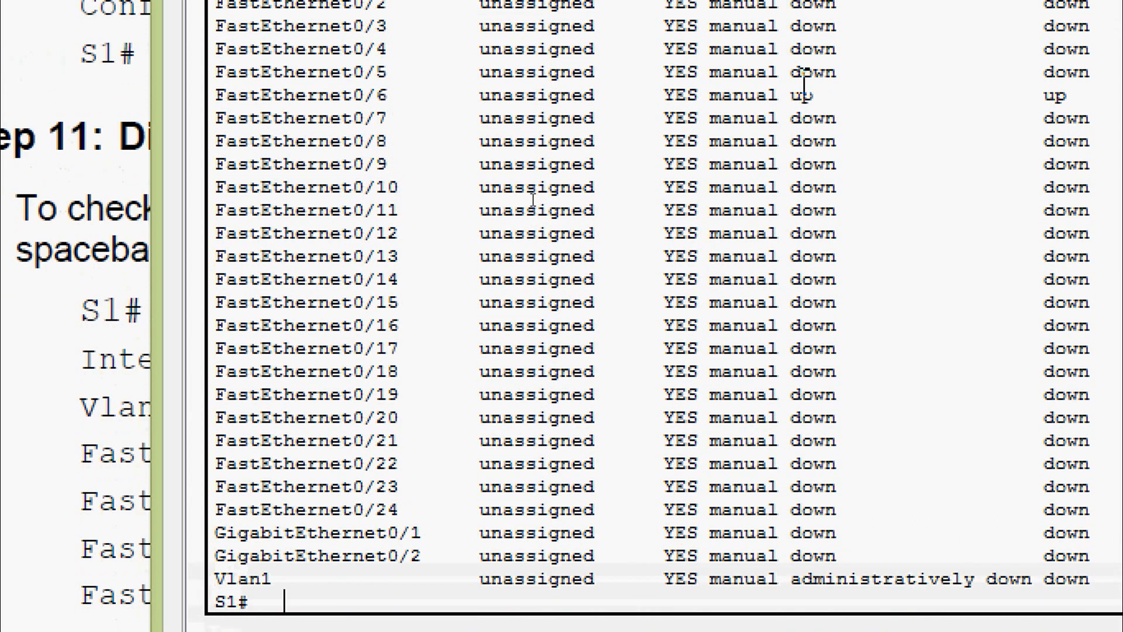
scroll(727, 456, down, 1)
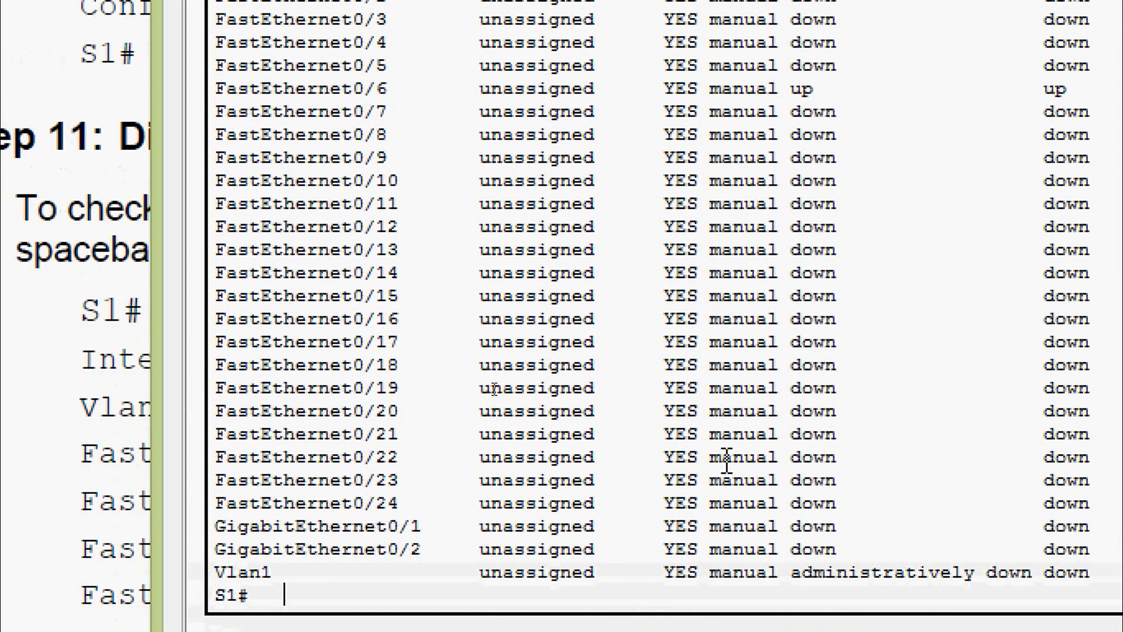
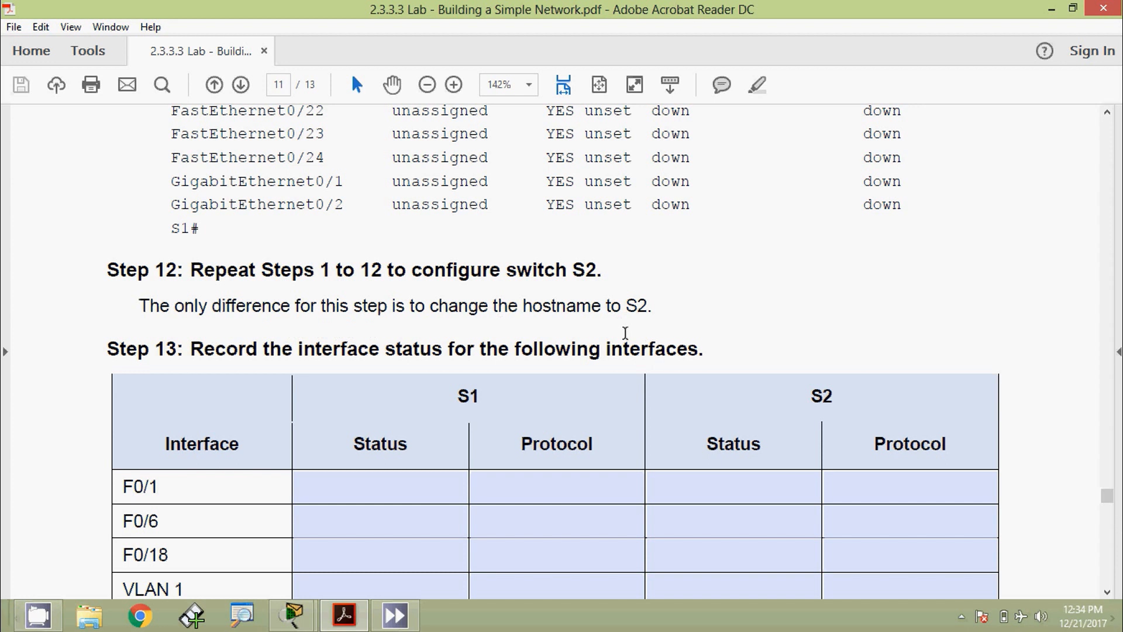
- Scroll the lab PDF up to Step 12, then switch back to the Packet Tracer topology
scroll(624, 332, up, 3)
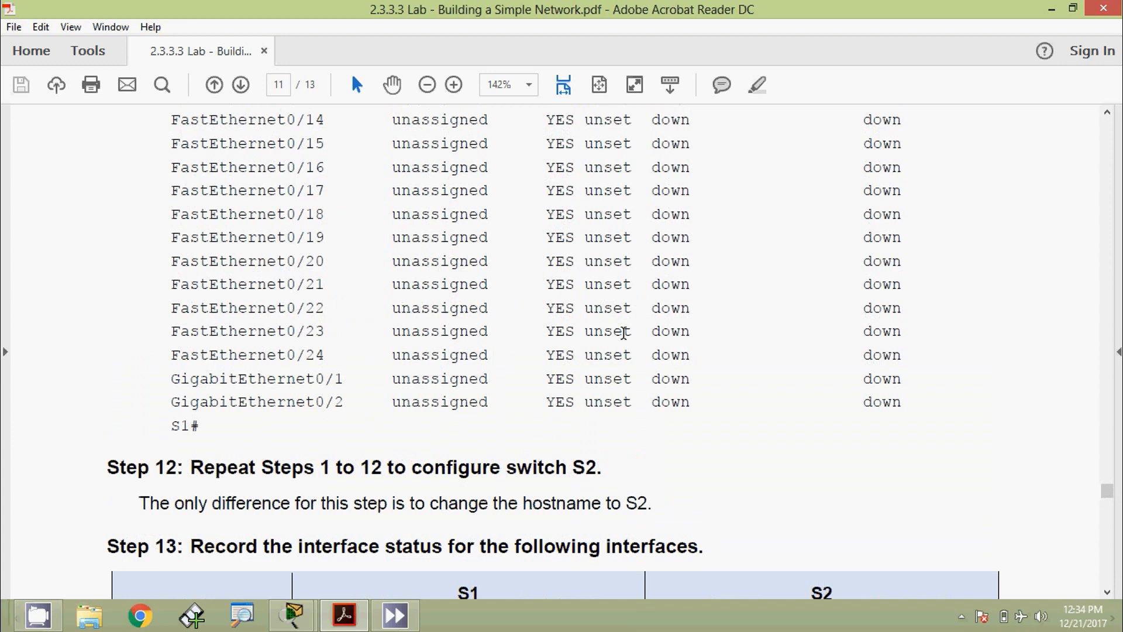
key(alt+Tab)
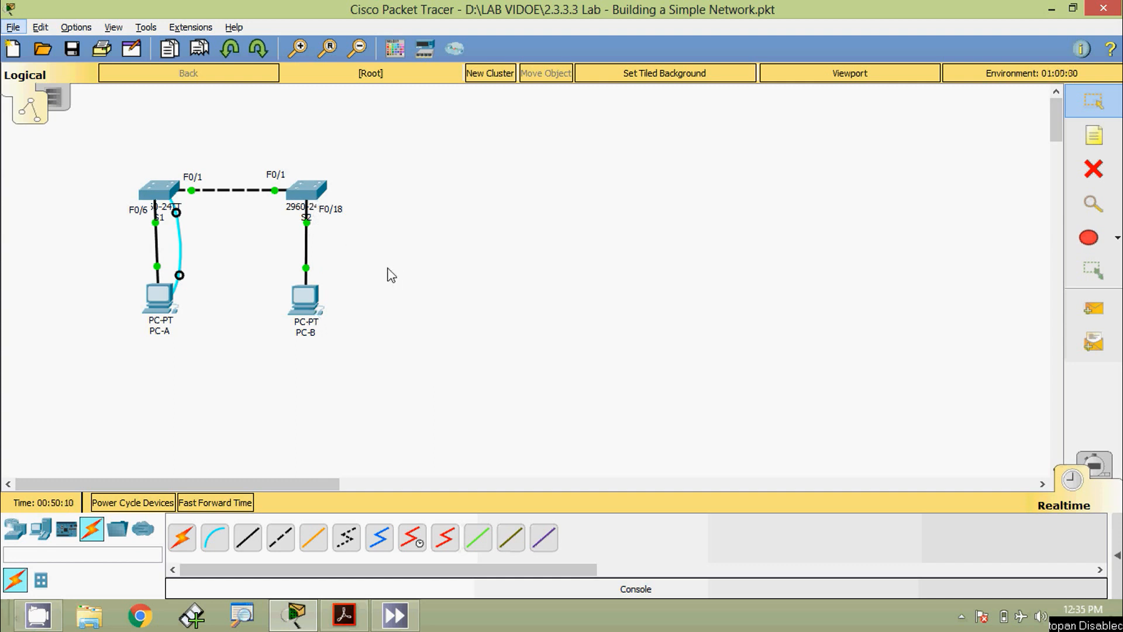
- Open the second switch's CLI and enter global configuration mode with enable and configure terminal
click(319, 197)
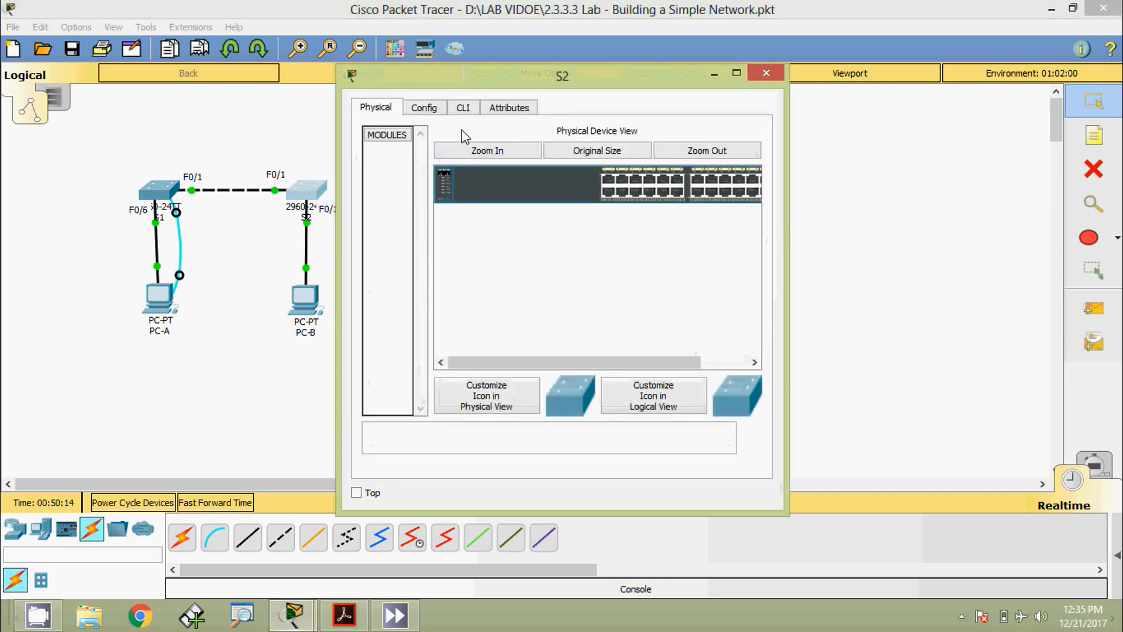
click(462, 108)
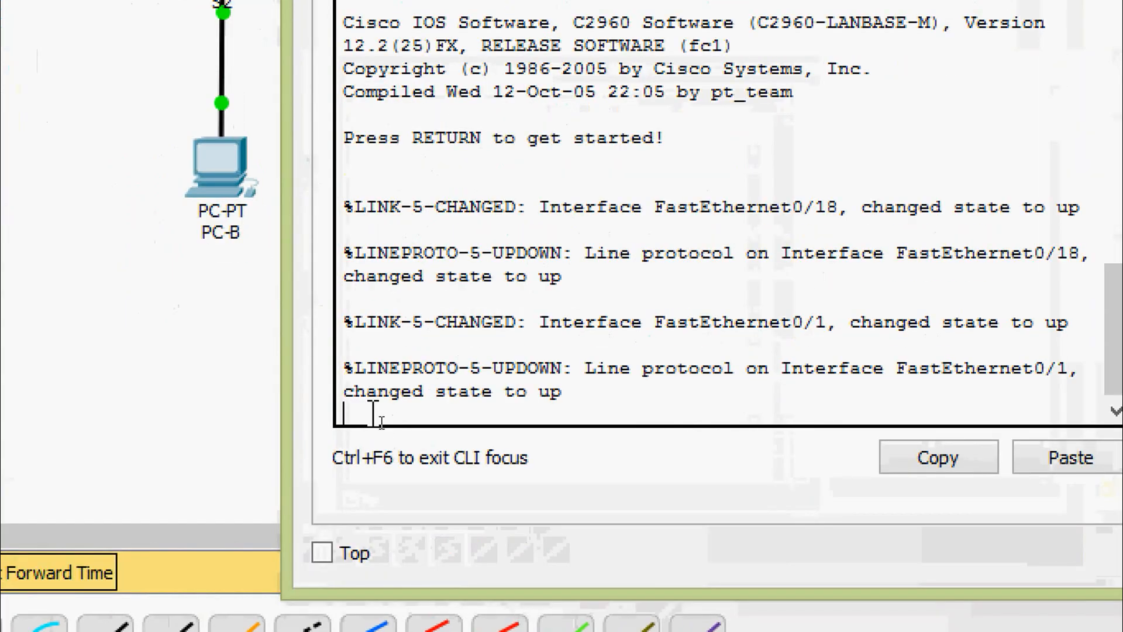
key(Return)
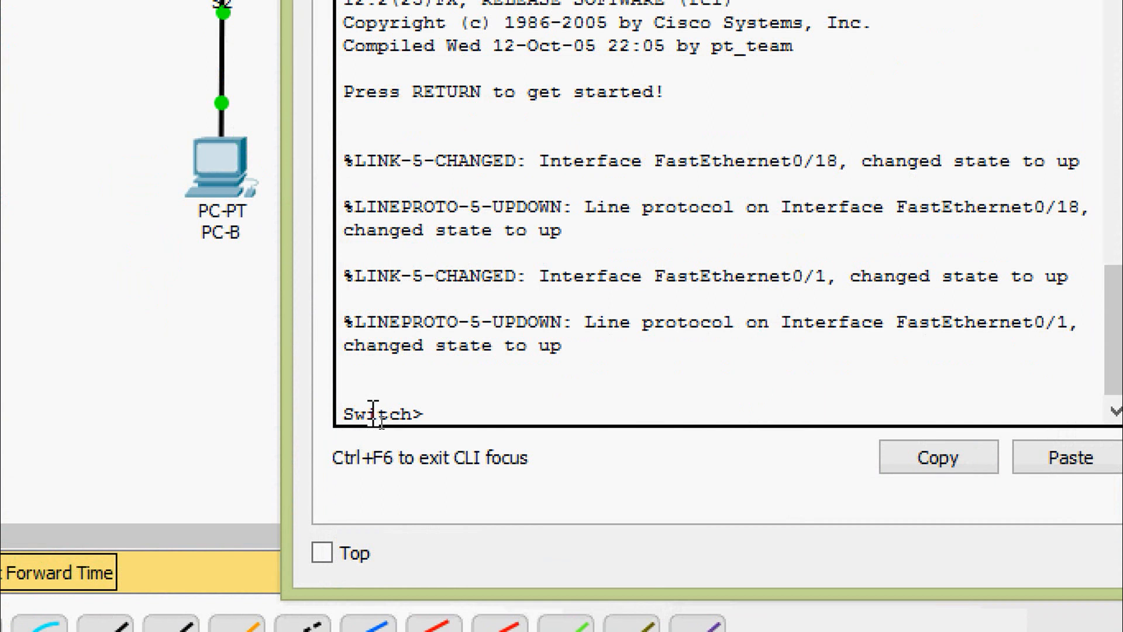
text(ena)
key(Tab)
key(Return)
text(conf)
key(Tab)
text(t)
key(Tab)
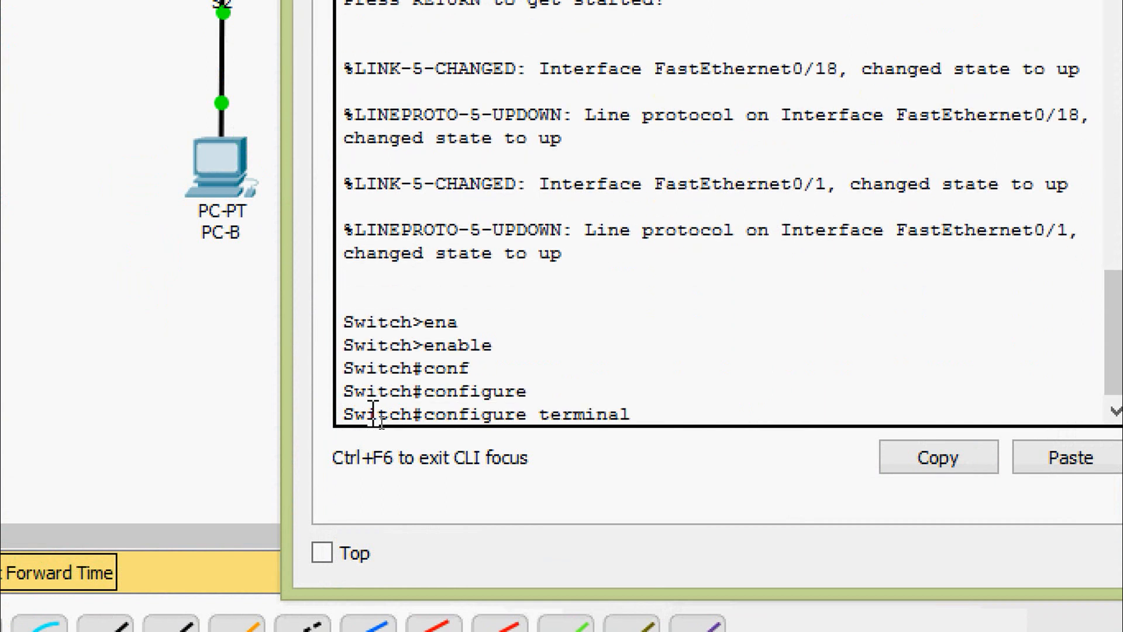
key(Return)
key(Return)
key(Return)
key(Return)
- Set the switch hostname to S2
text(ho)
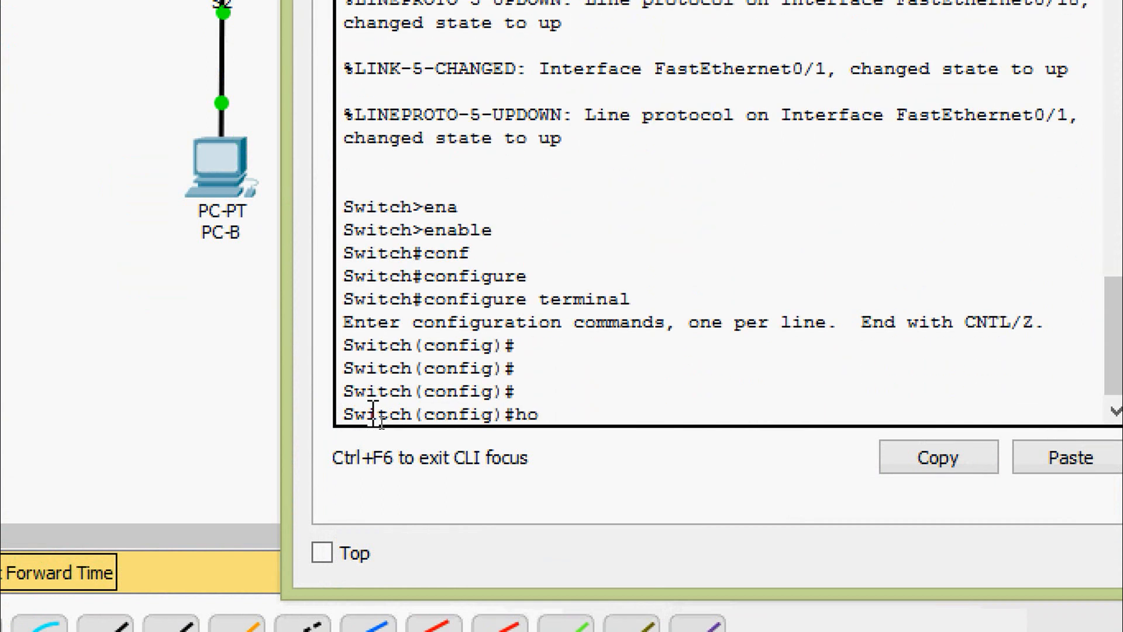
key(Tab)
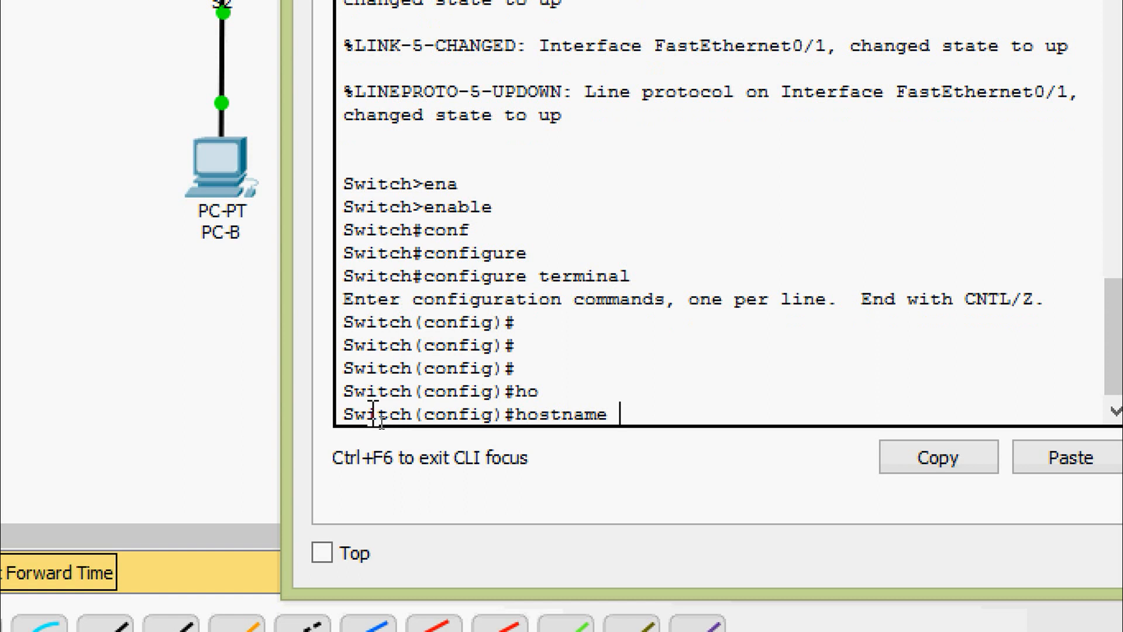
text(S2)
key(Return)
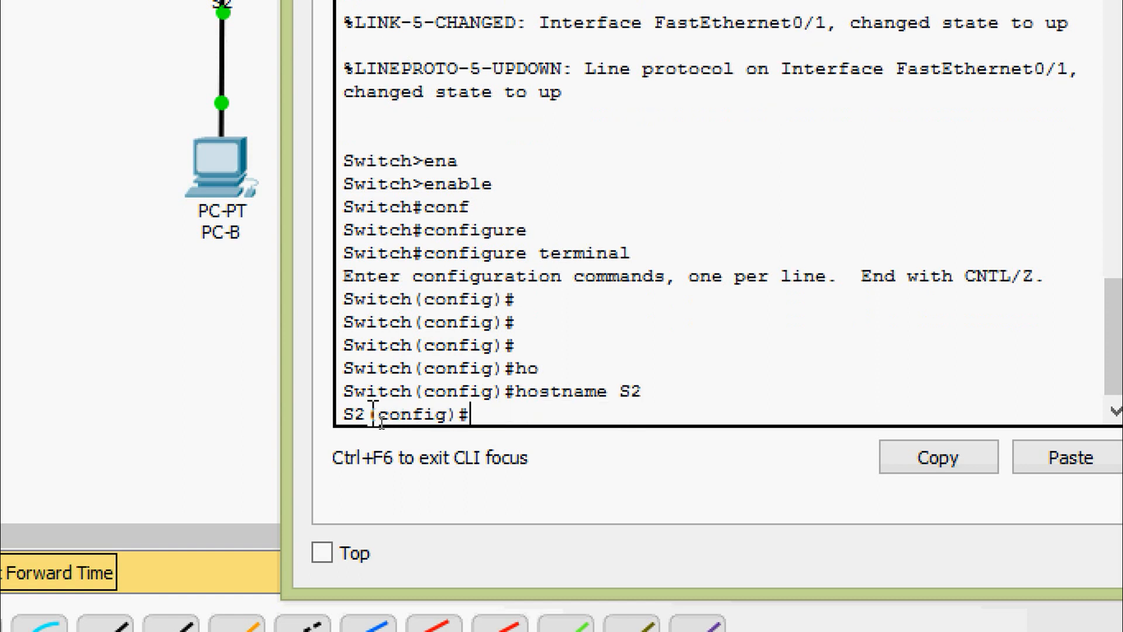
key(Return)
key(Return)
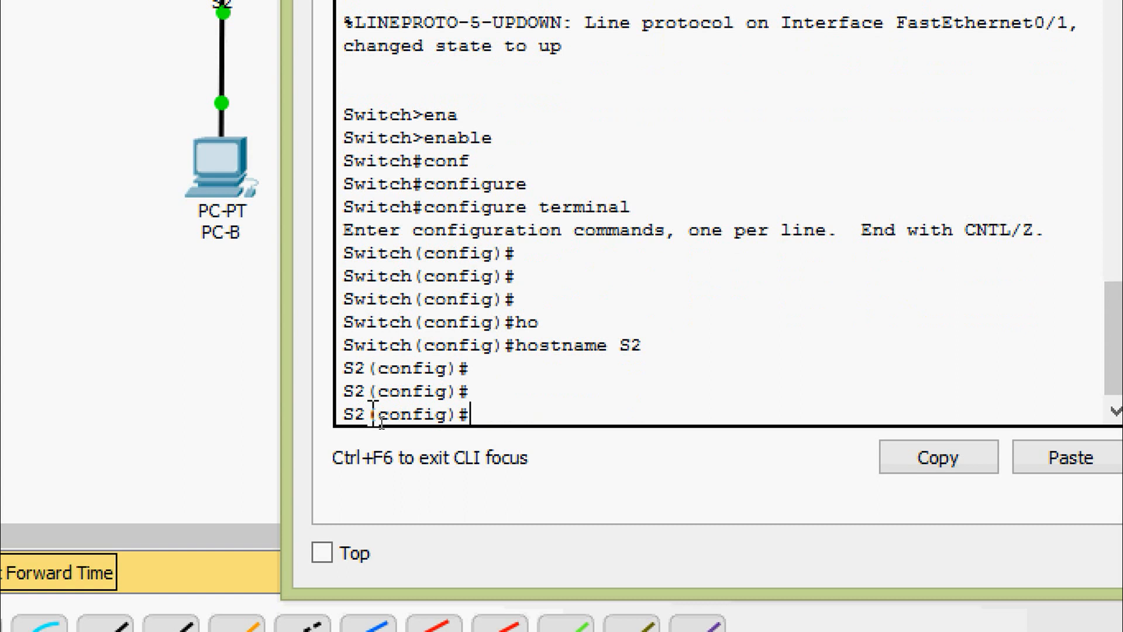
- Disable DNS lookup on S2 with no ip domain-lookup
text(no ?)
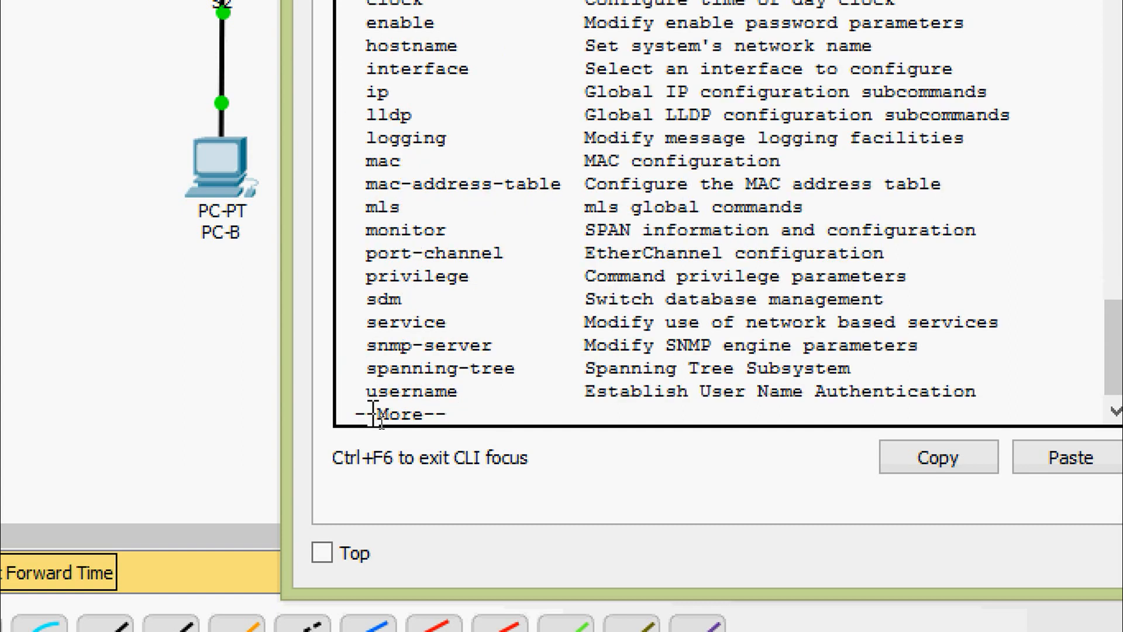
key(space)
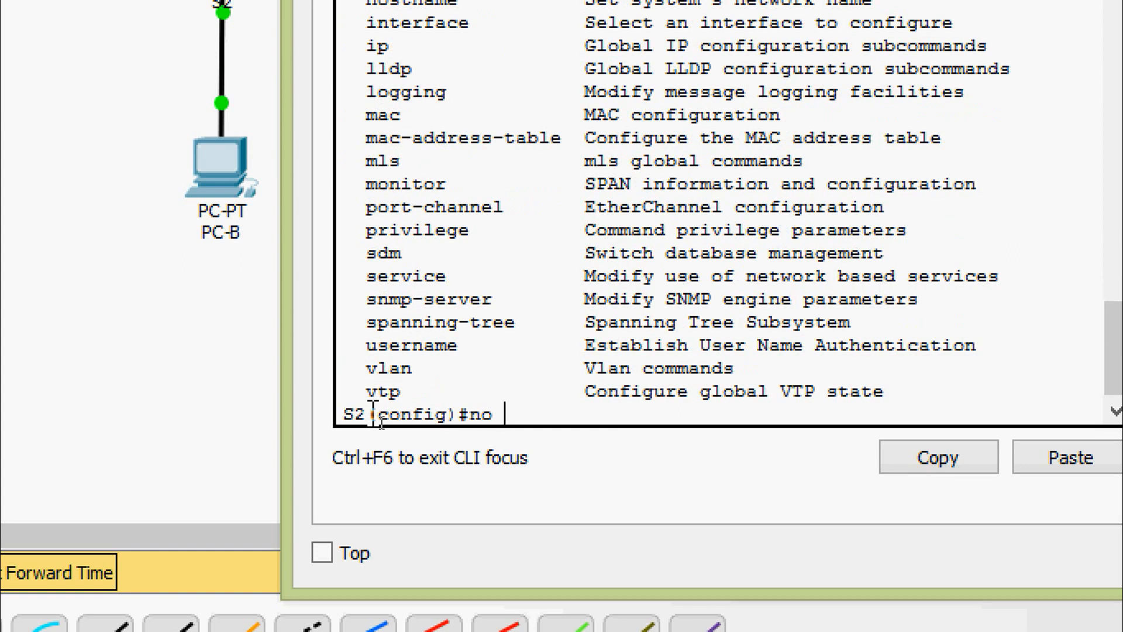
text(ip ?)
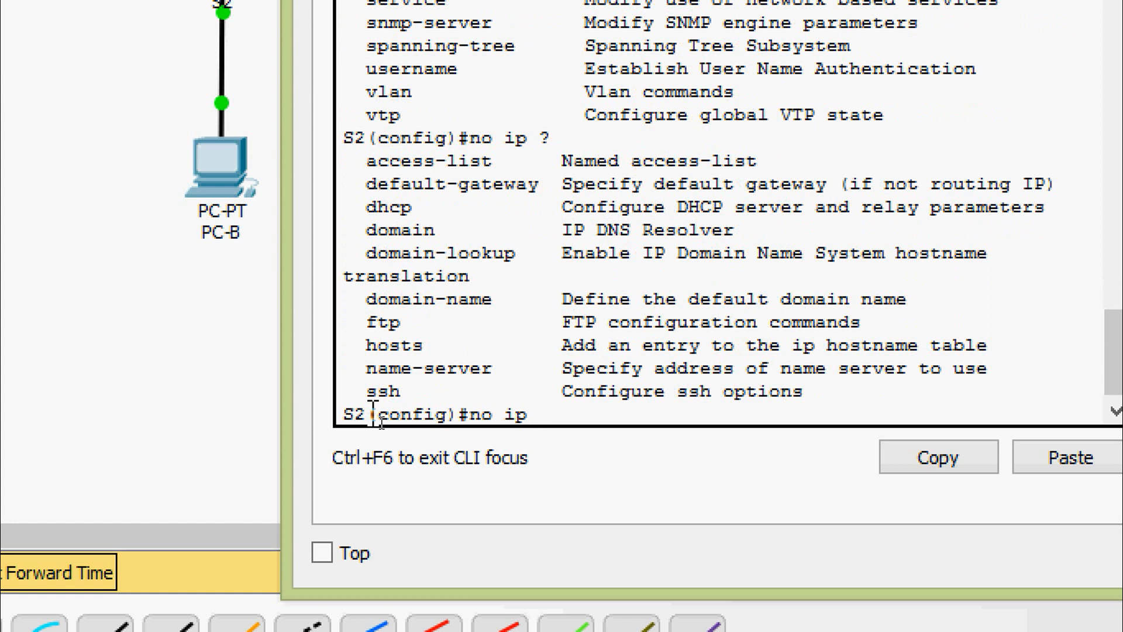
text(domain-l)
key(Tab)
key(Return)
key(Return)
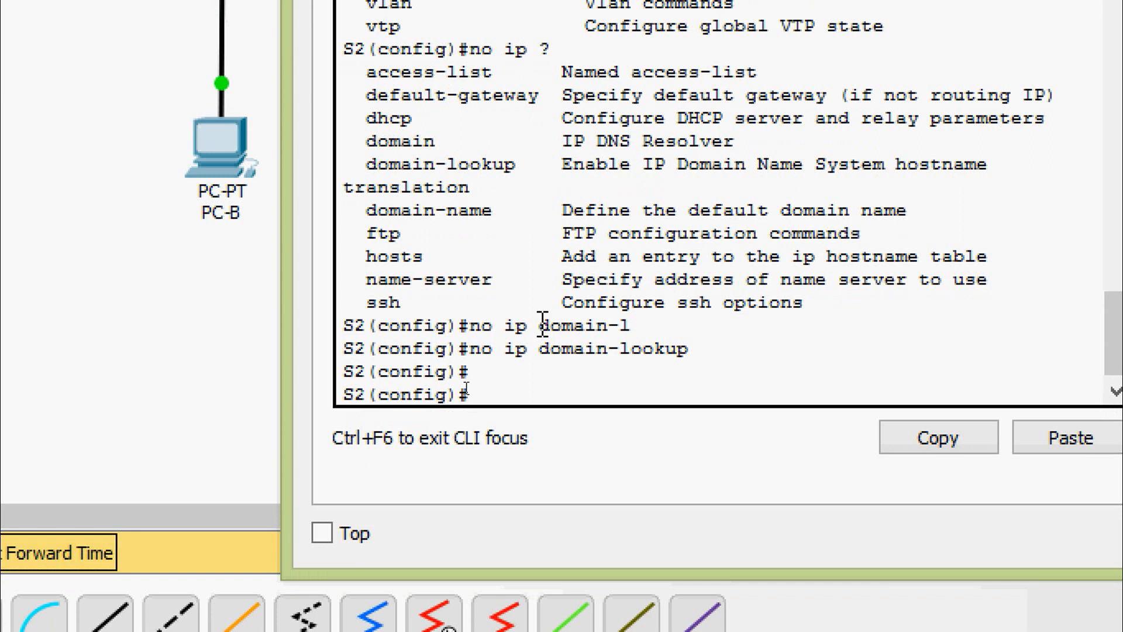
- Set S2's privileged-mode enable secret
text(ena)
key(Tab)
text(se)
key(Tab)
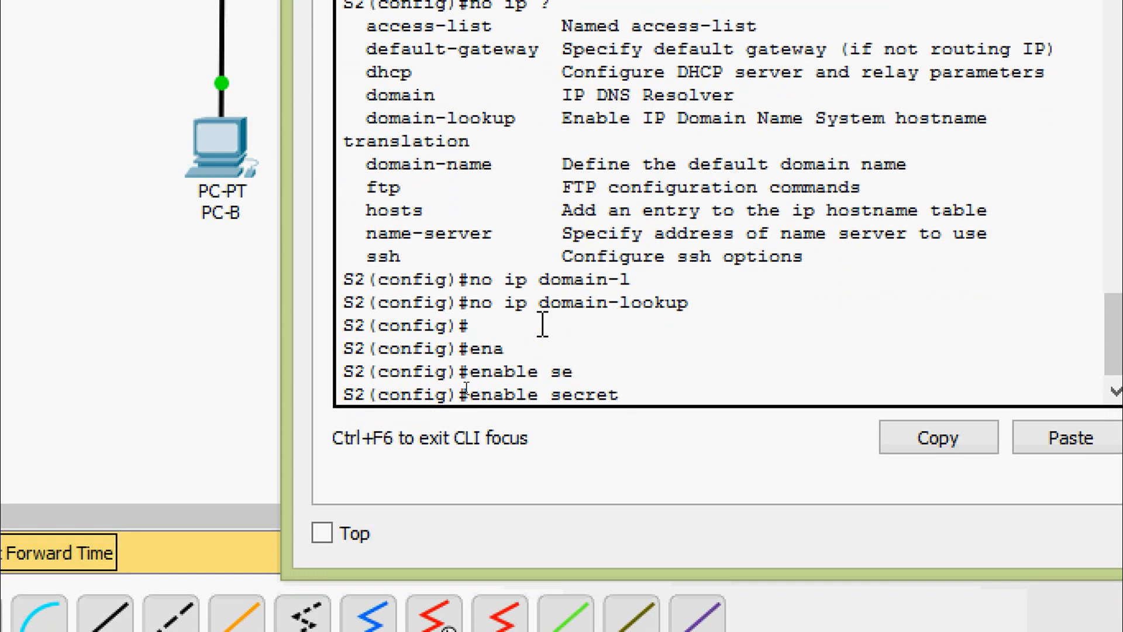
text(class)
key(Return)
- On line console 0, set the console password and require login, then exit
text(line)
key(Tab)
text(con)
key(Tab)
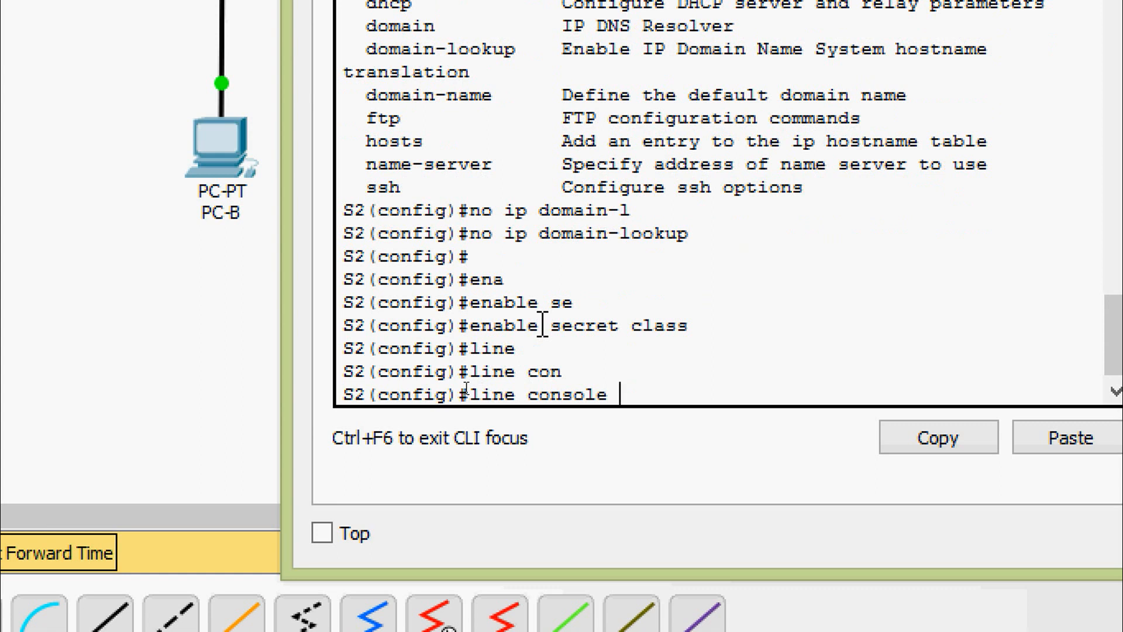
text(0)
key(Return)
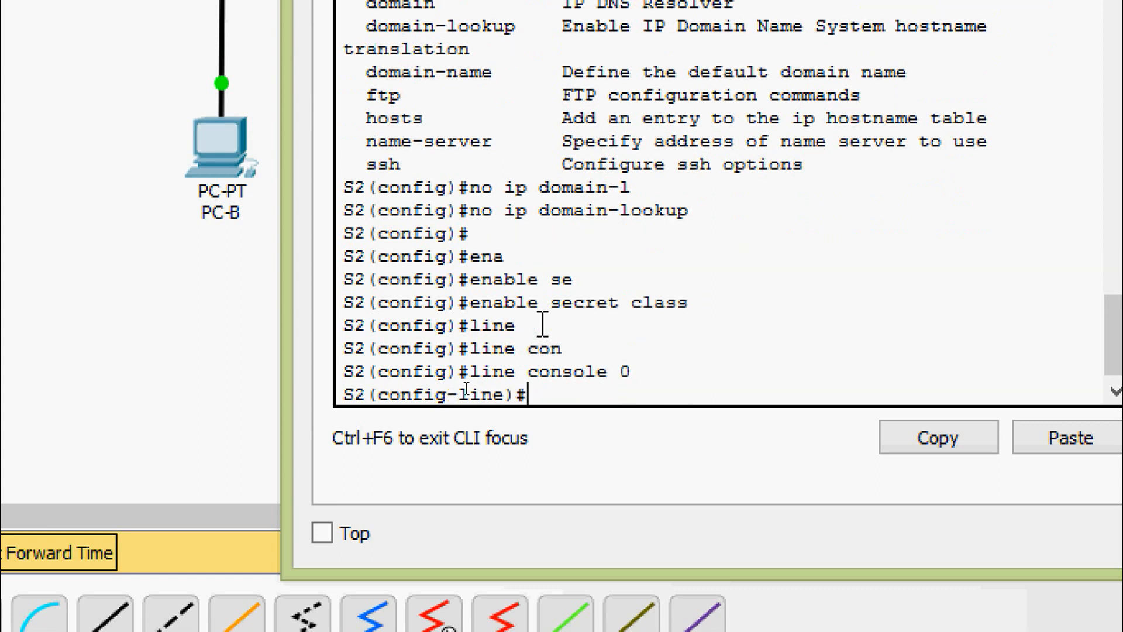
text(pas)
key(Tab)
text(cisco)
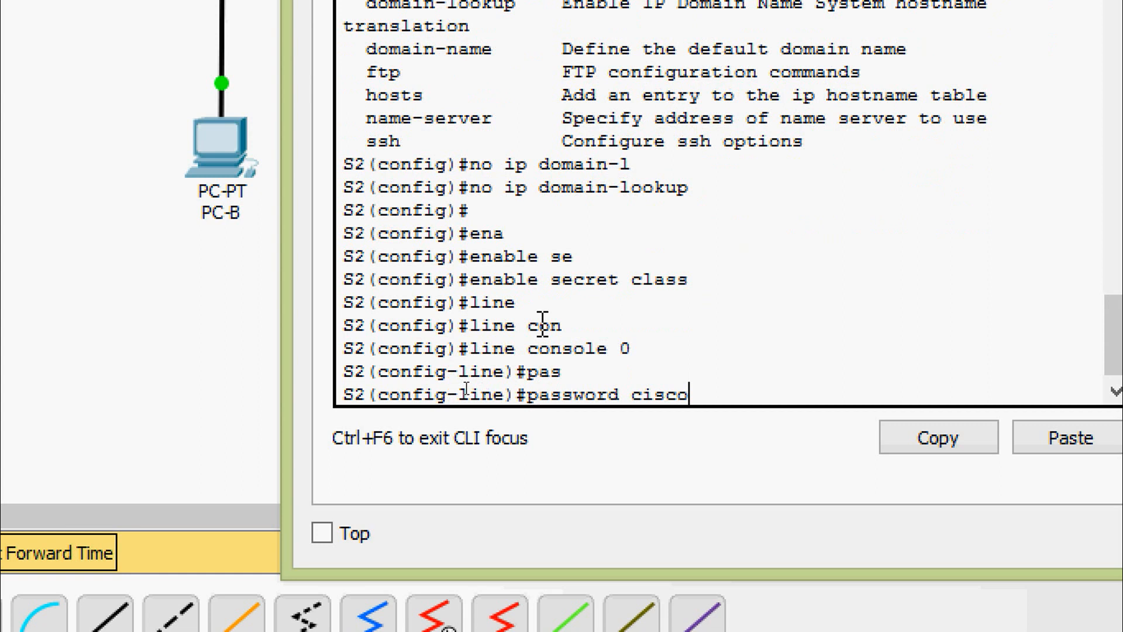
key(Return)
text(login)
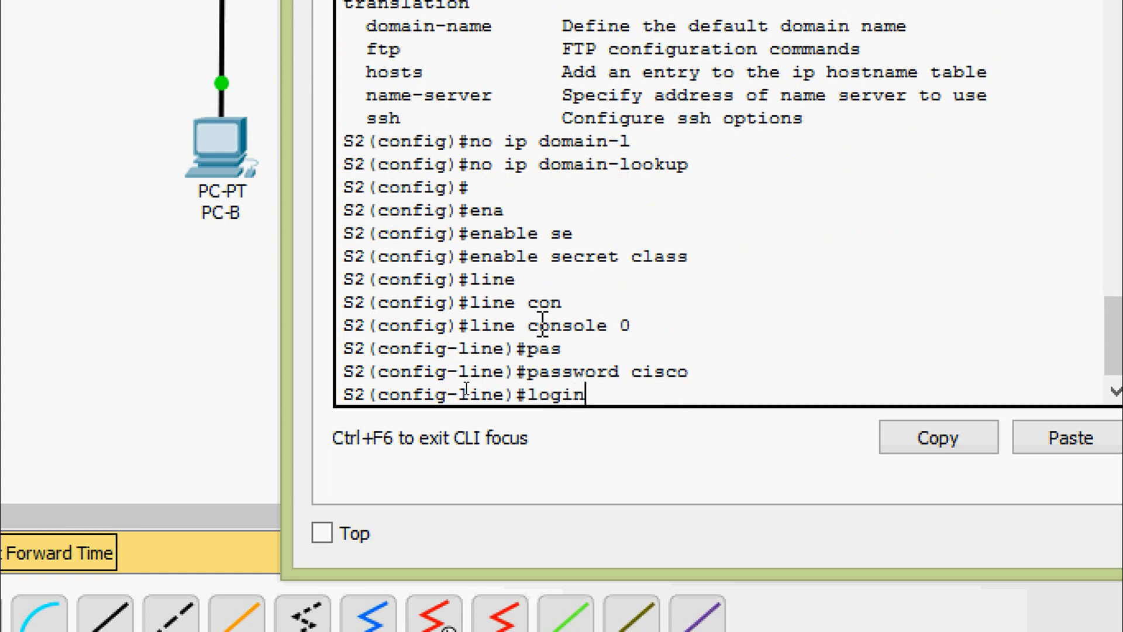
key(Return)
text(exit)
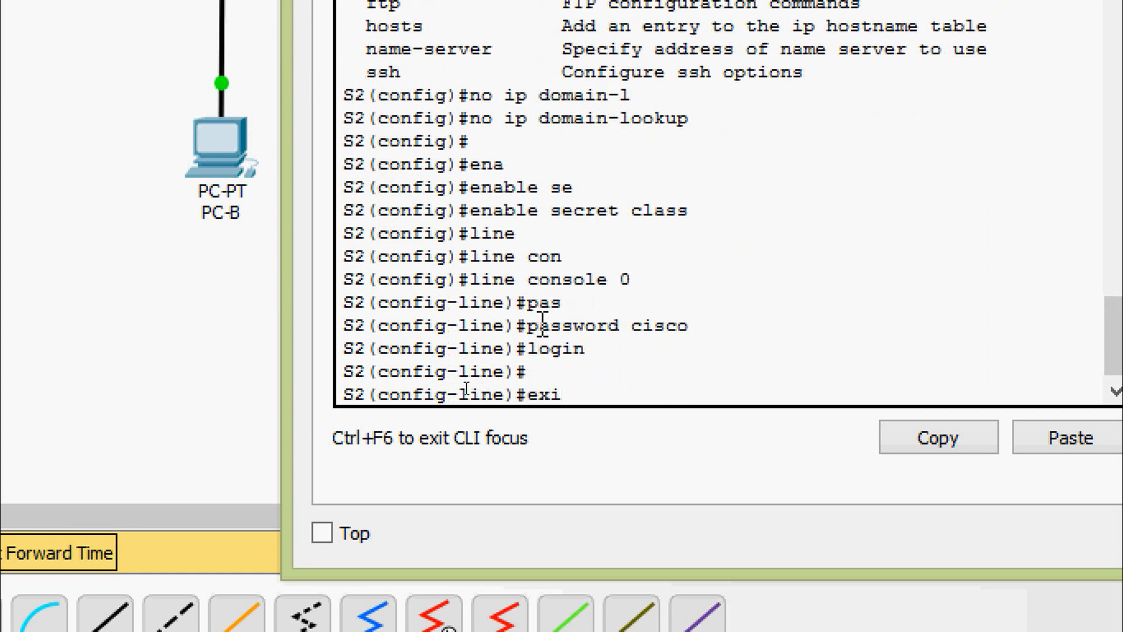
key(Return)
key(Return)
key(Return)
key(Return)
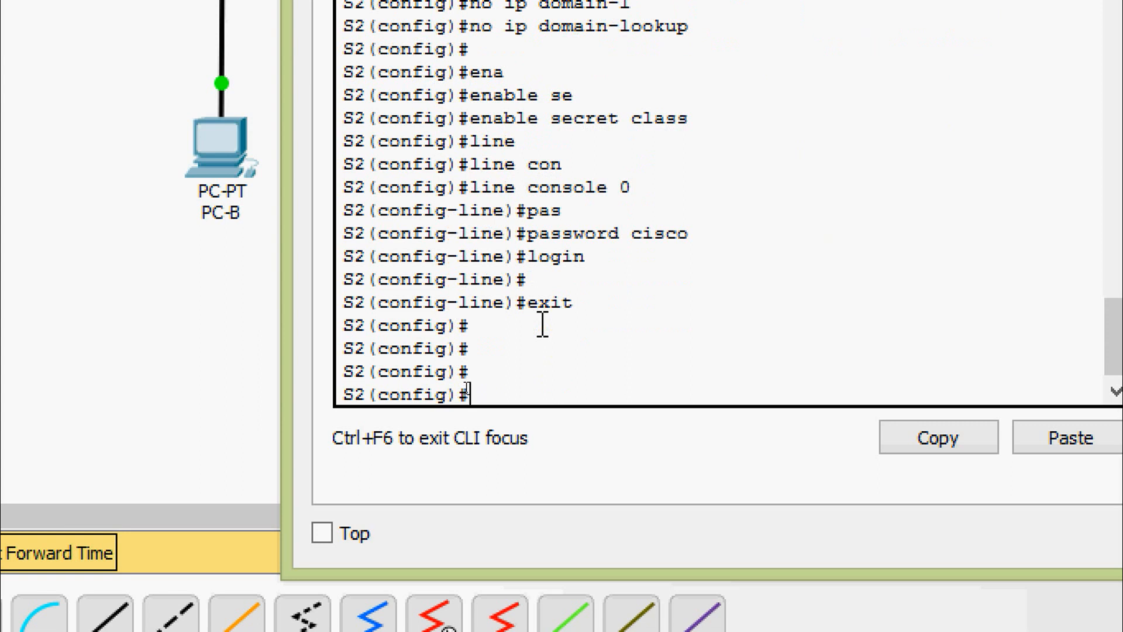
- Add a pasted unauthorized-access MOTD banner delimited by &, then leave configuration mode
text(ban)
key(Tab)
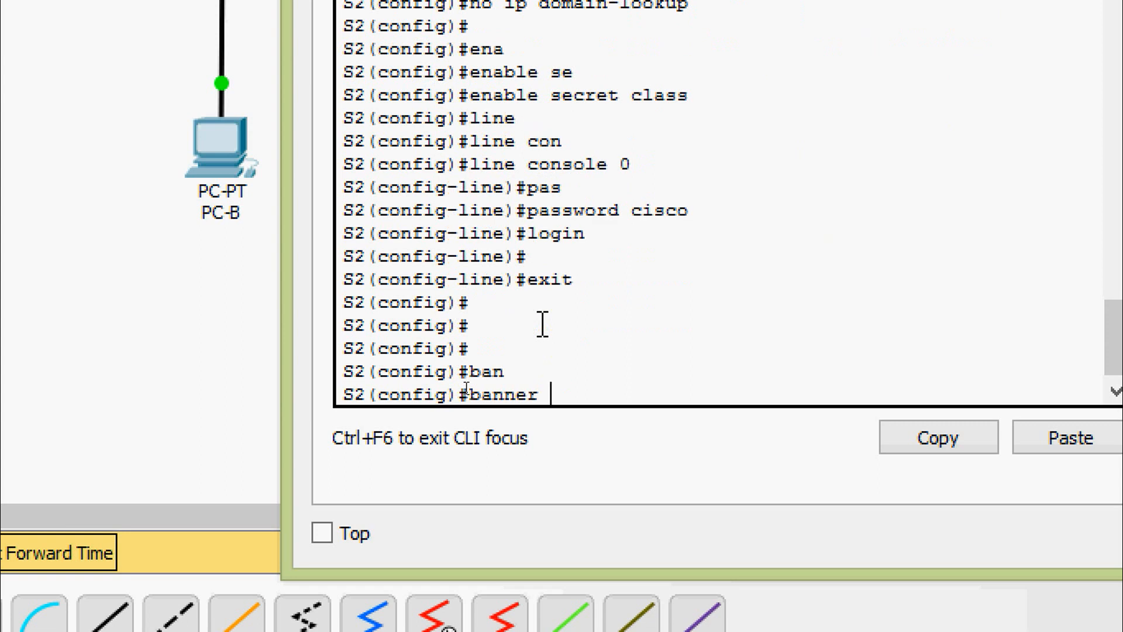
text(mo)
key(Tab)
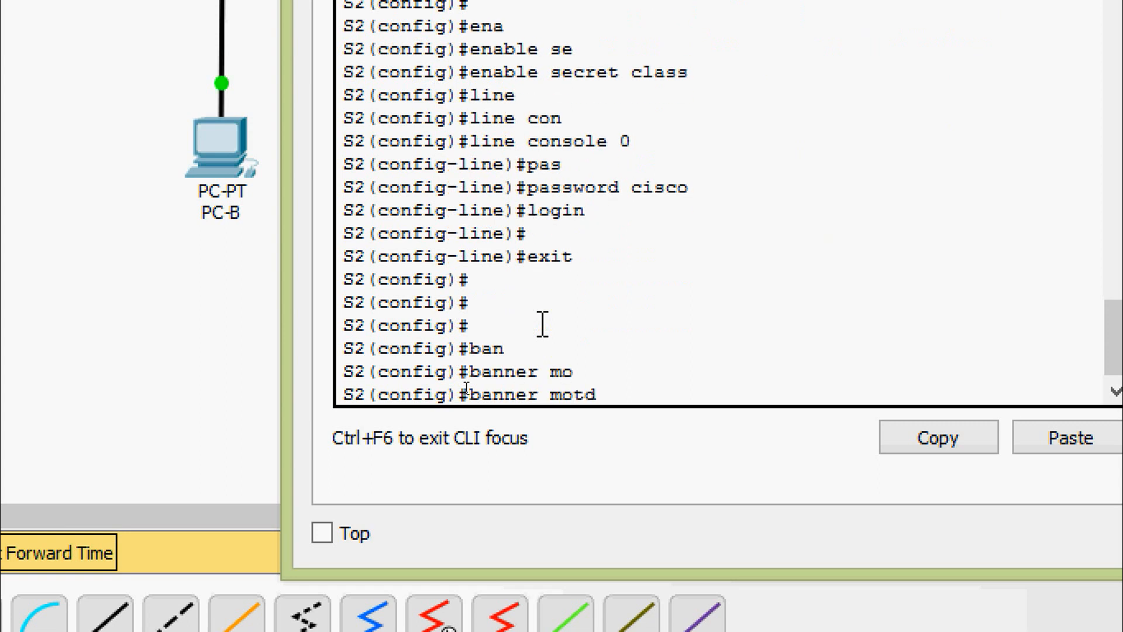
text(&)
right_click(653, 390)
click(708, 446)
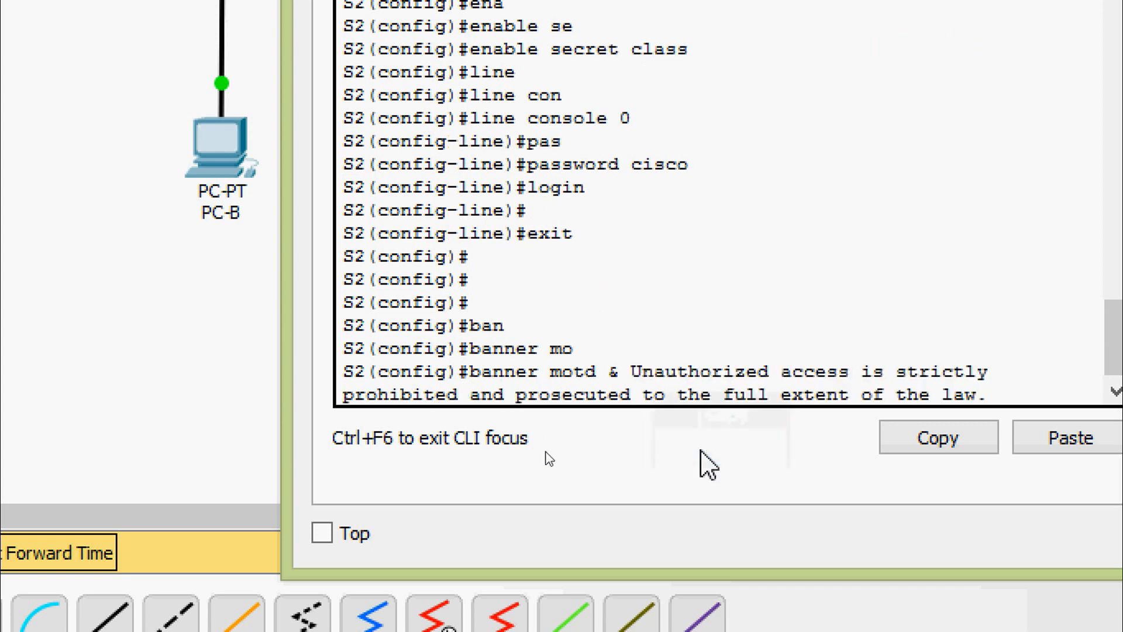
text(&)
key(Return)
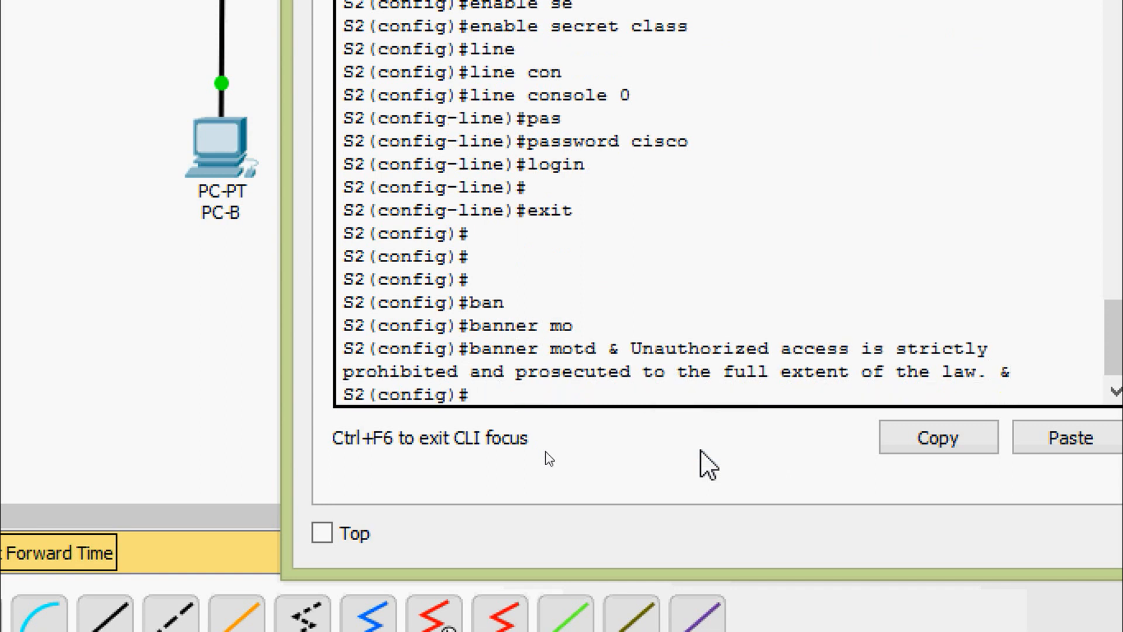
text(exit)
key(Return)
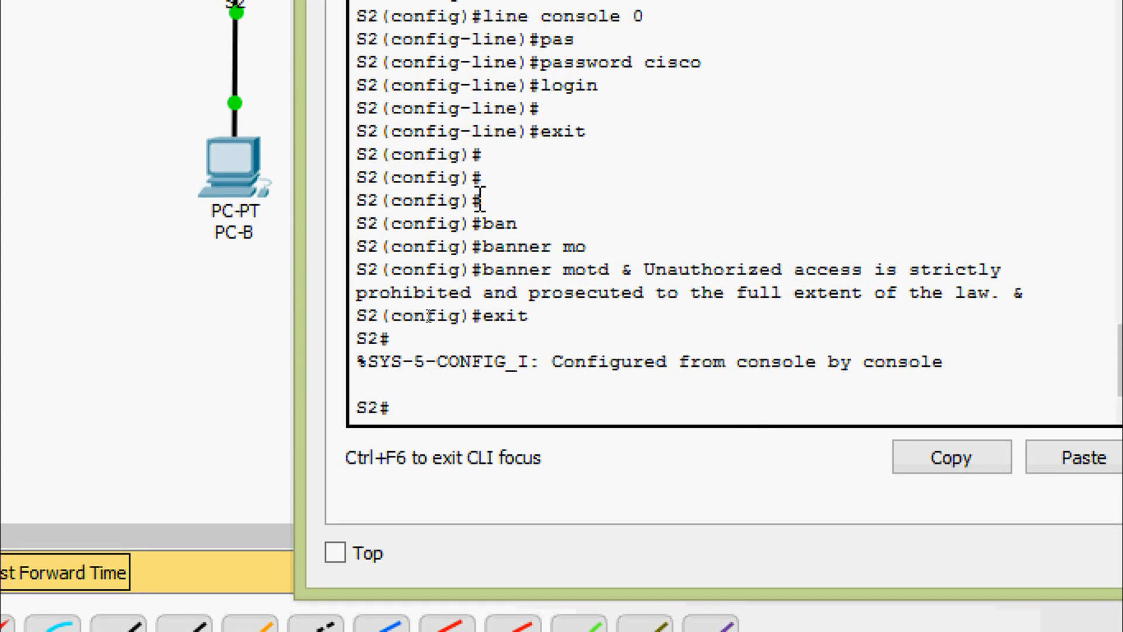
- Save S2's running configuration with copy running-config startup-config
text(cop)
key(Tab)
text(ru)
key(Tab)
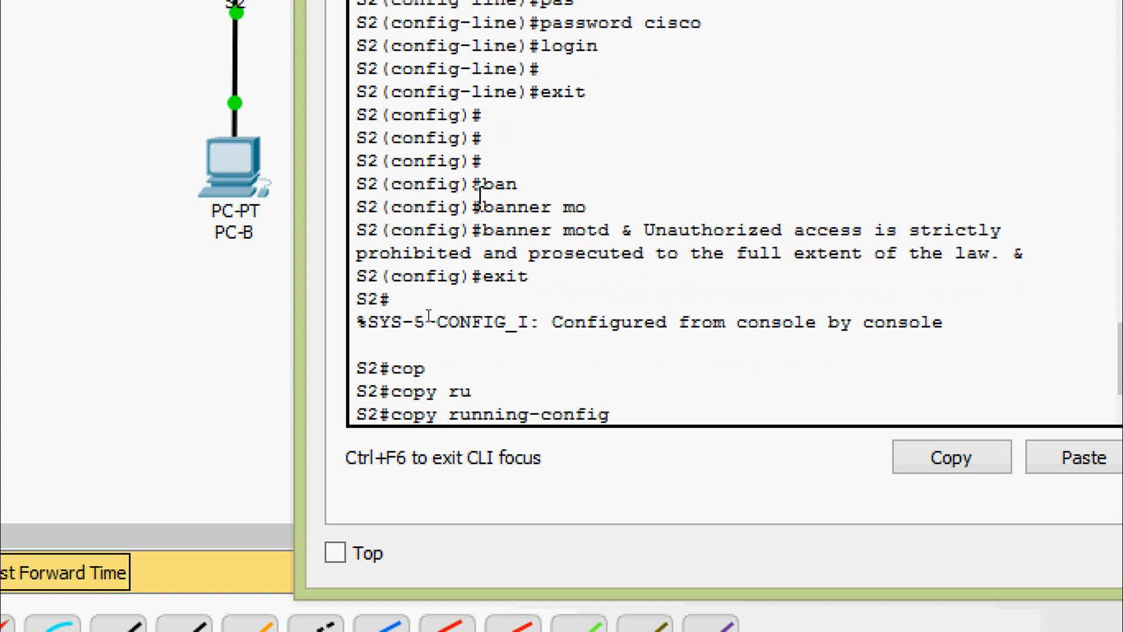
text(st)
key(Tab)
key(Return)
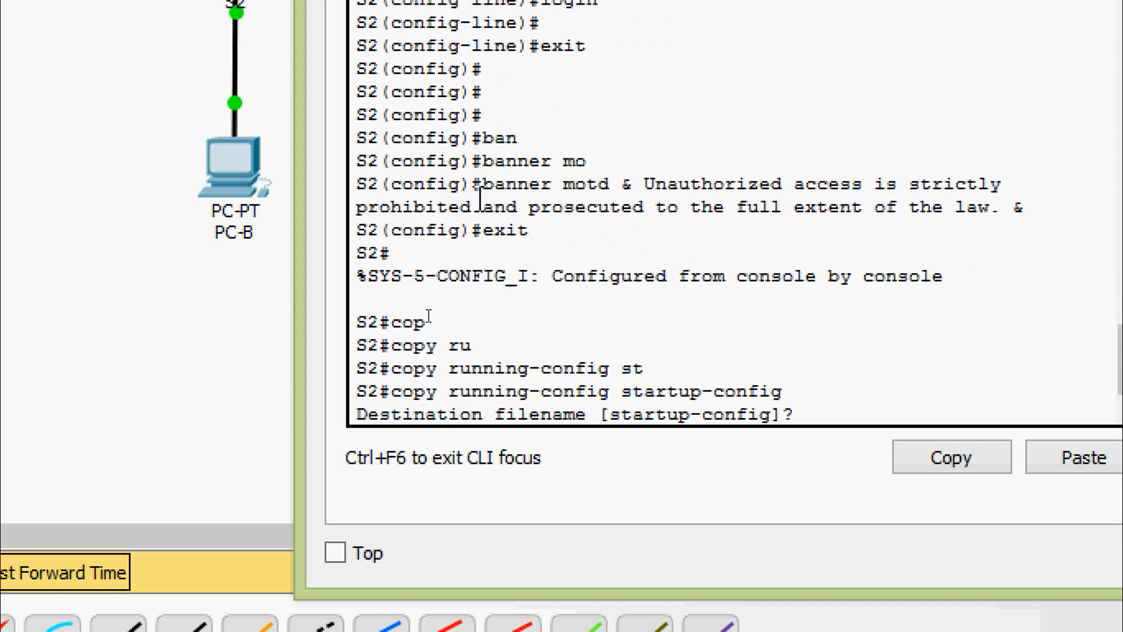
key(Return)
key(Return)
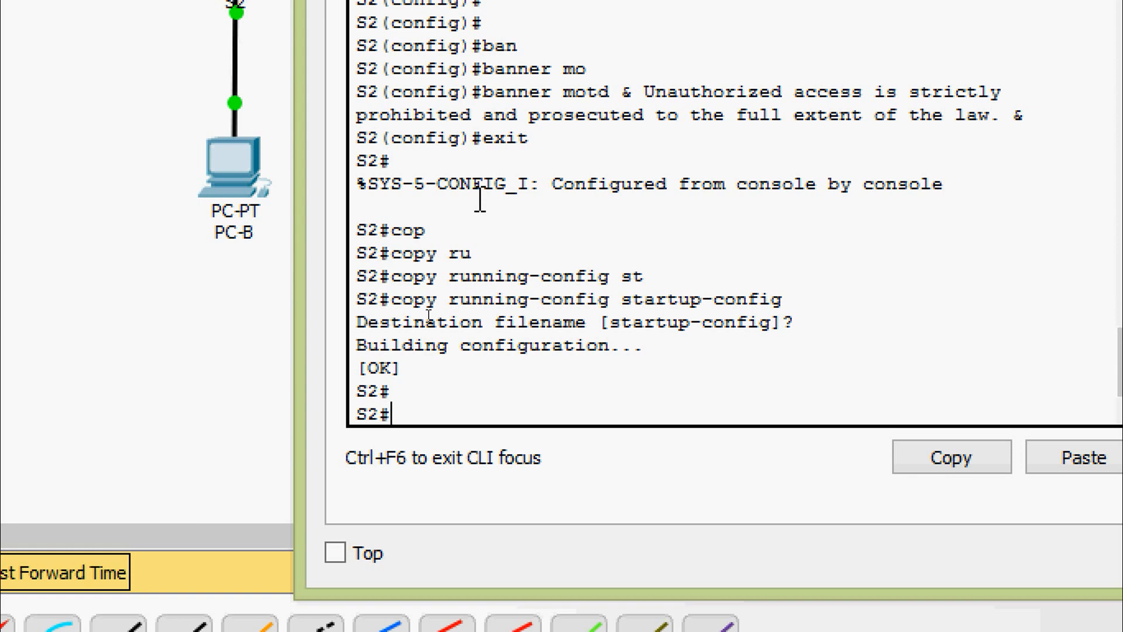
- Show S2's running configuration, pointing out hostname S2, the encrypted enable secret and no ip domain-lookup
text(sh)
key(Tab)
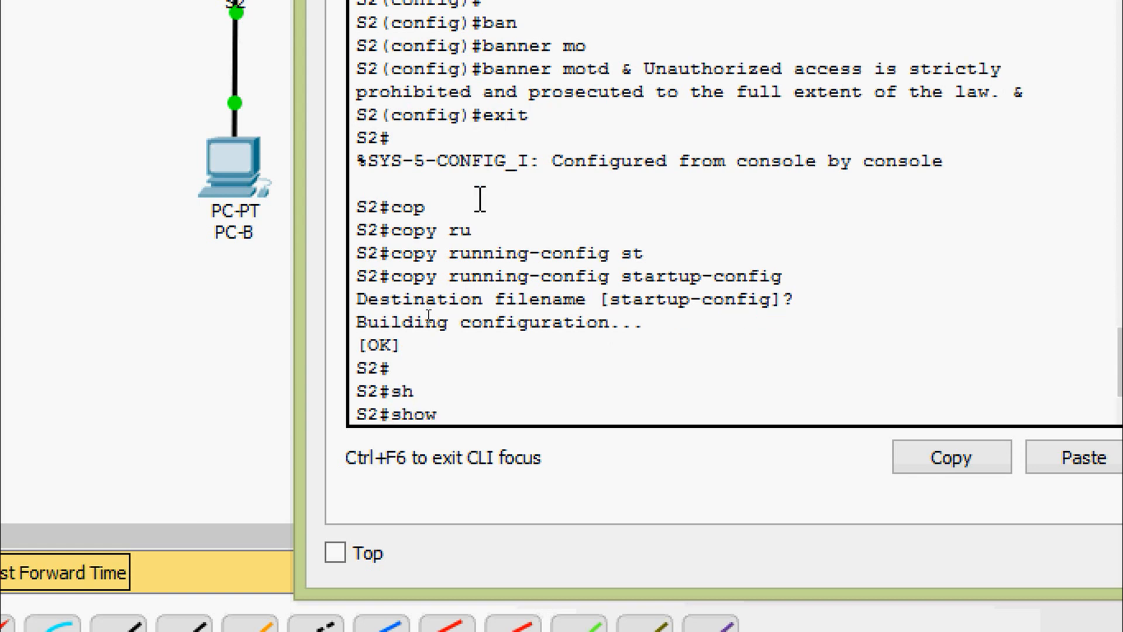
text(ru)
key(Tab)
key(Return)
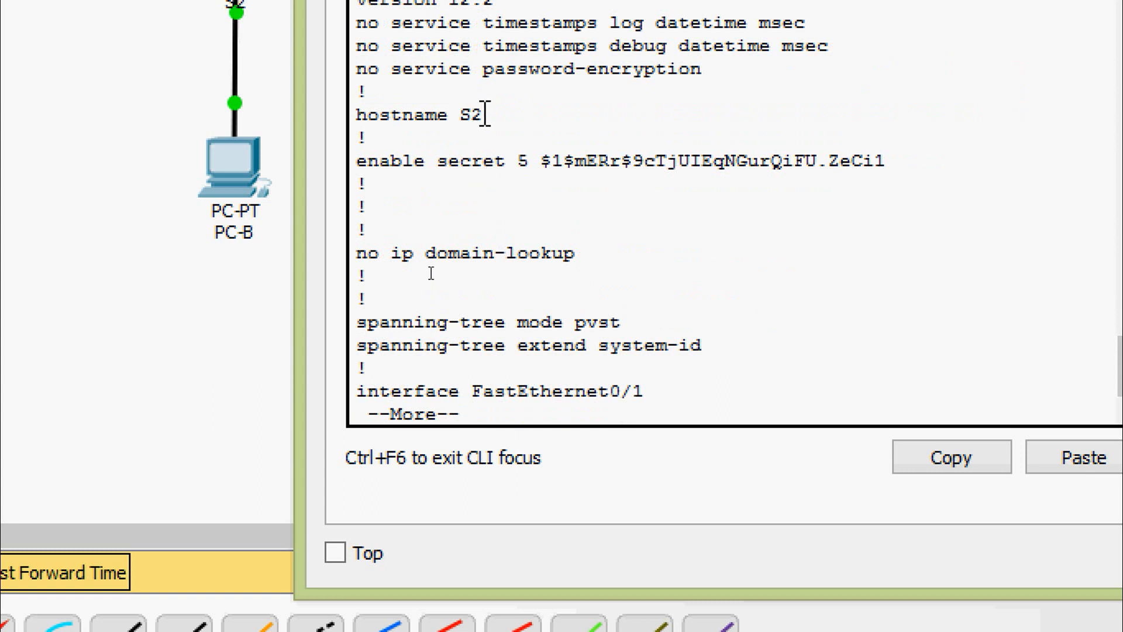
drag(483, 115, 379, 98)
drag(355, 161, 574, 162)
click(356, 252)
- Page to the end of the configuration, highlighting the console password and login lines
shift+click(591, 268)
click(591, 269)
key(Return)
key(Return)
key(Return)
key(Return)
key(Return)
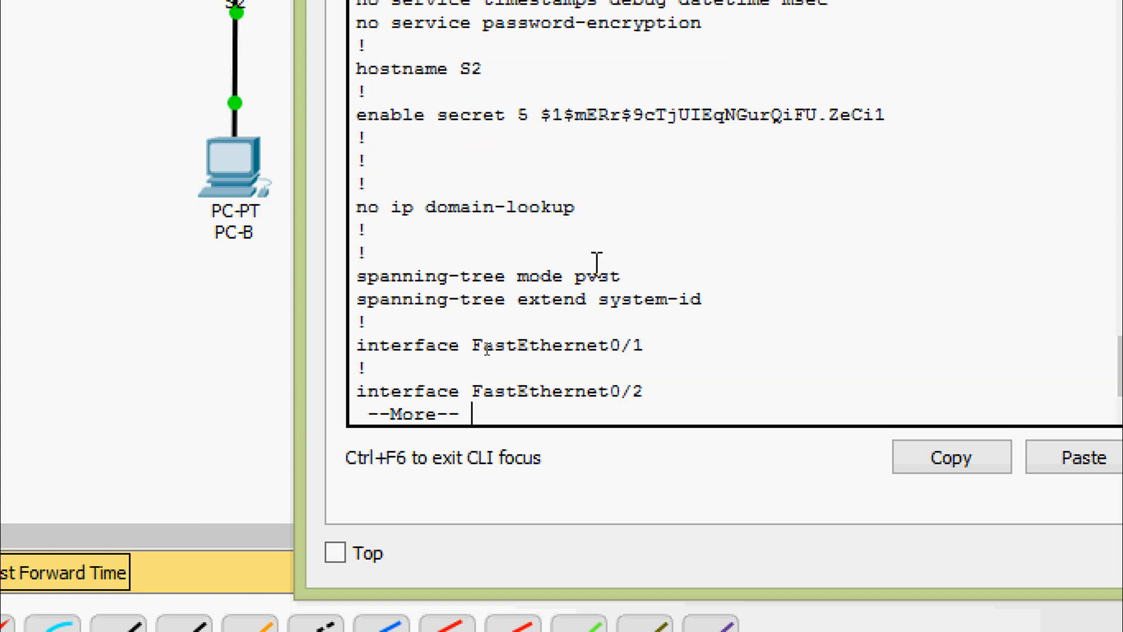
key(Return)
key(Return)
key(Return)
key(Return)
key(Return)
key(Return)
key(Return)
key(Return)
key(Return)
key(Return)
key(Return)
key(Return)
key(Return)
key(Return)
key(Return)
key(Return)
key(Return)
key(Return)
key(Return)
key(Return)
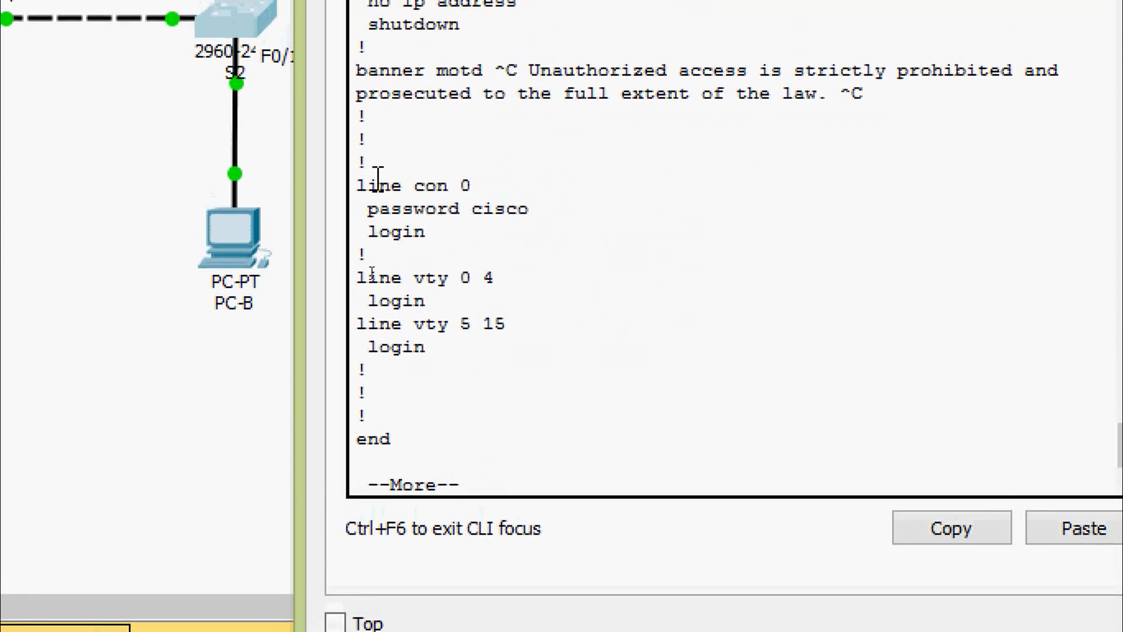
drag(359, 185, 491, 230)
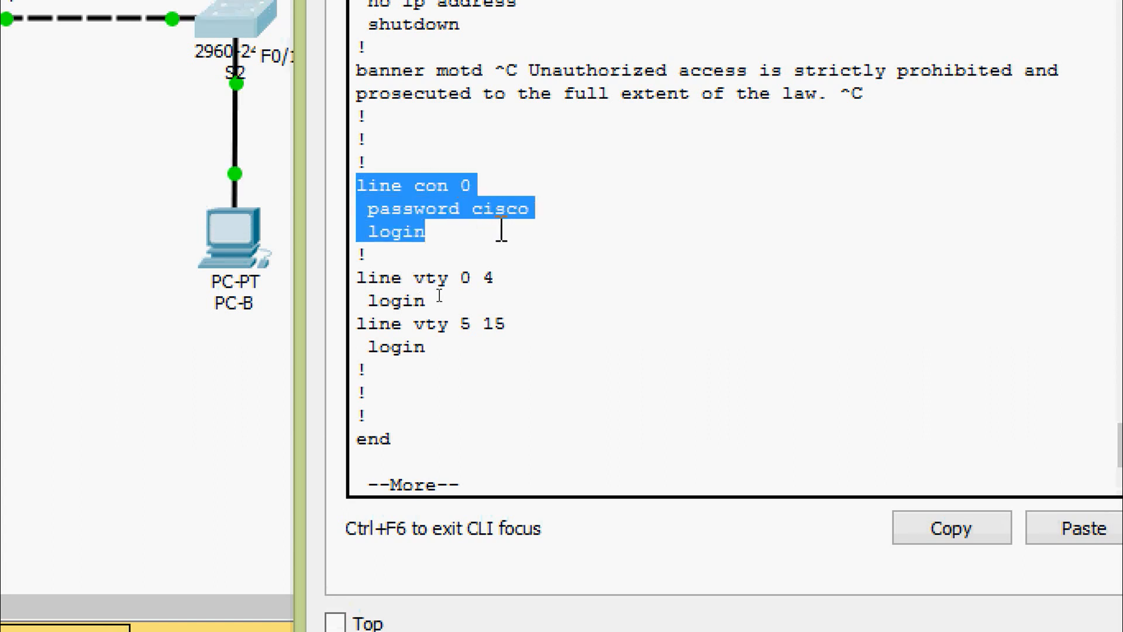
click(483, 418)
key(Return)
key(Return)
key(Return)
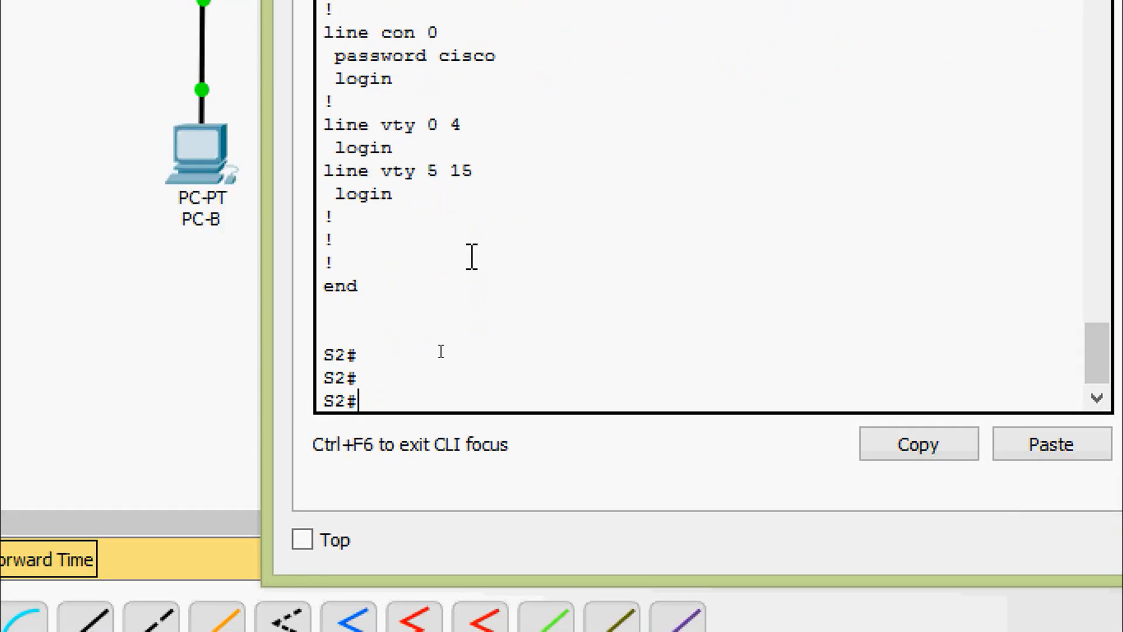
- Run show version on S2, highlighting the boot loader, WS-C2960-24TT model and C2960-LANBASE-M image
text(sh)
key(Tab)
text(ver)
key(Tab)
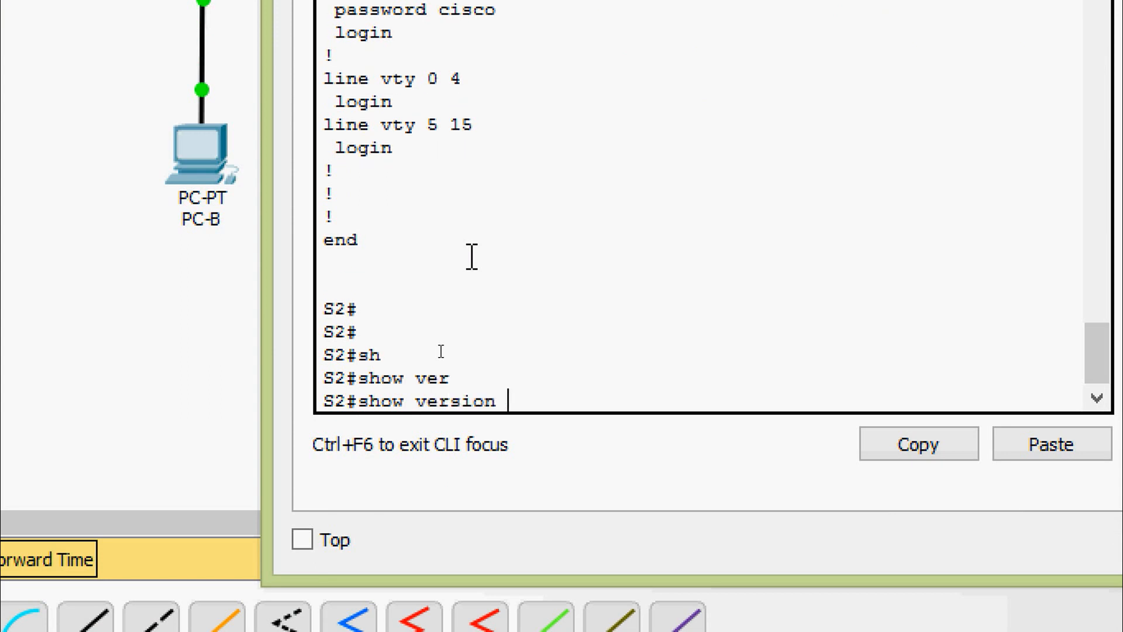
key(Return)
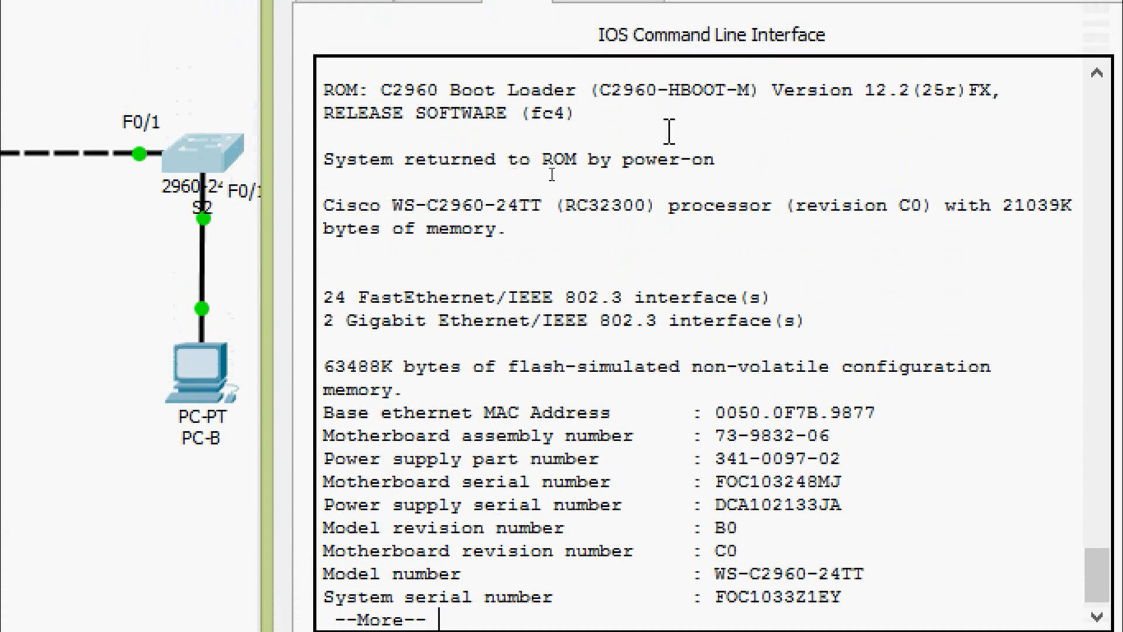
drag(773, 93, 947, 111)
key(space)
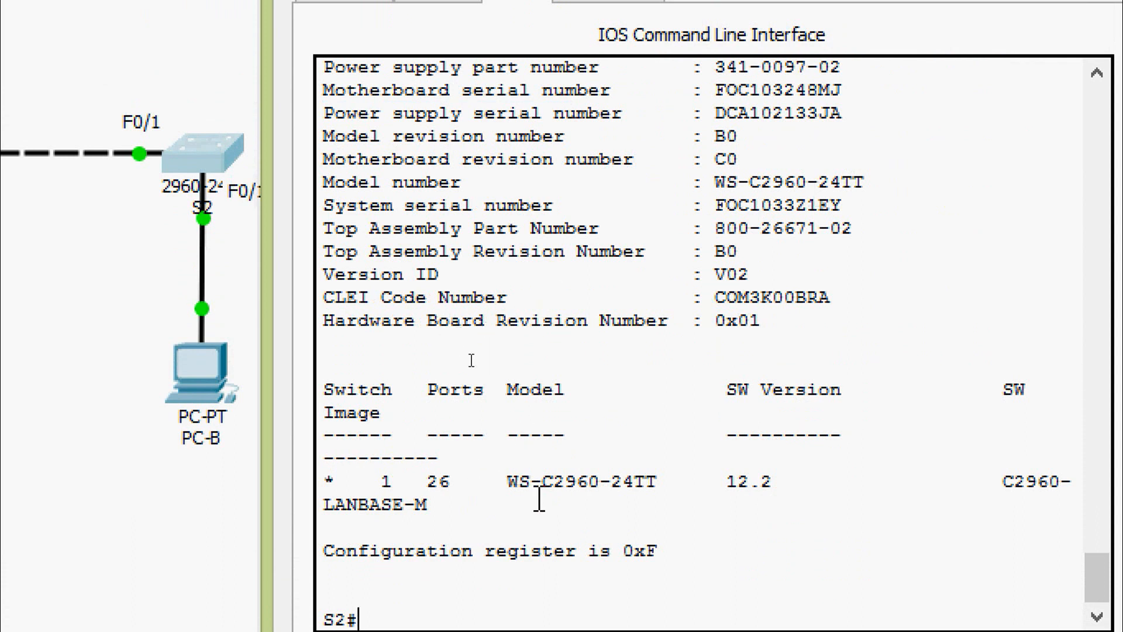
drag(508, 481, 813, 481)
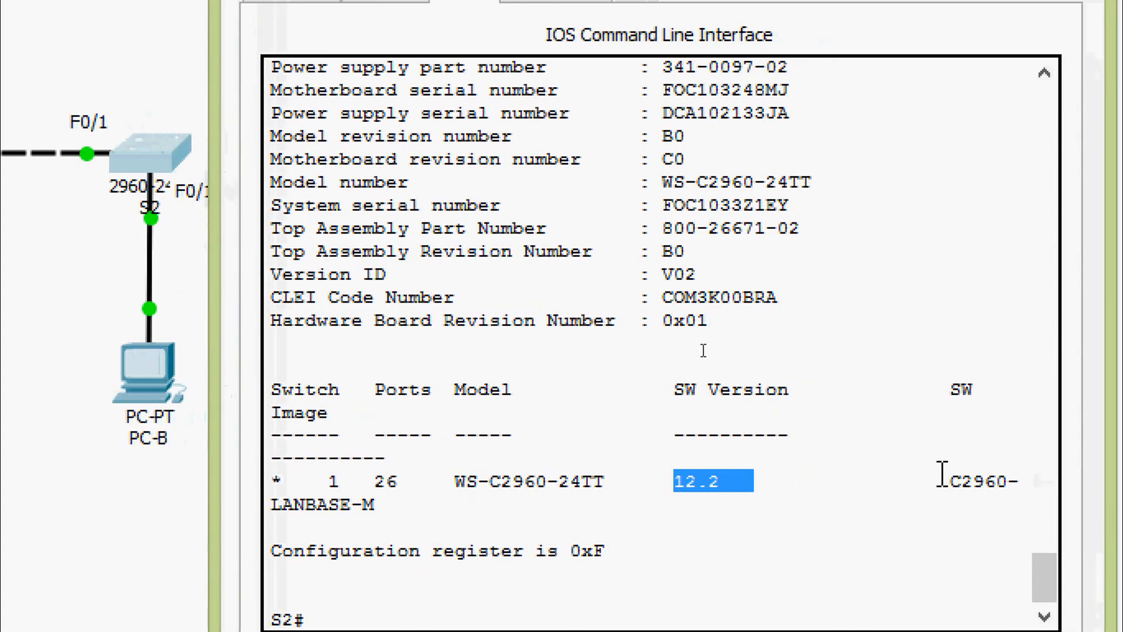
drag(941, 480, 1007, 480)
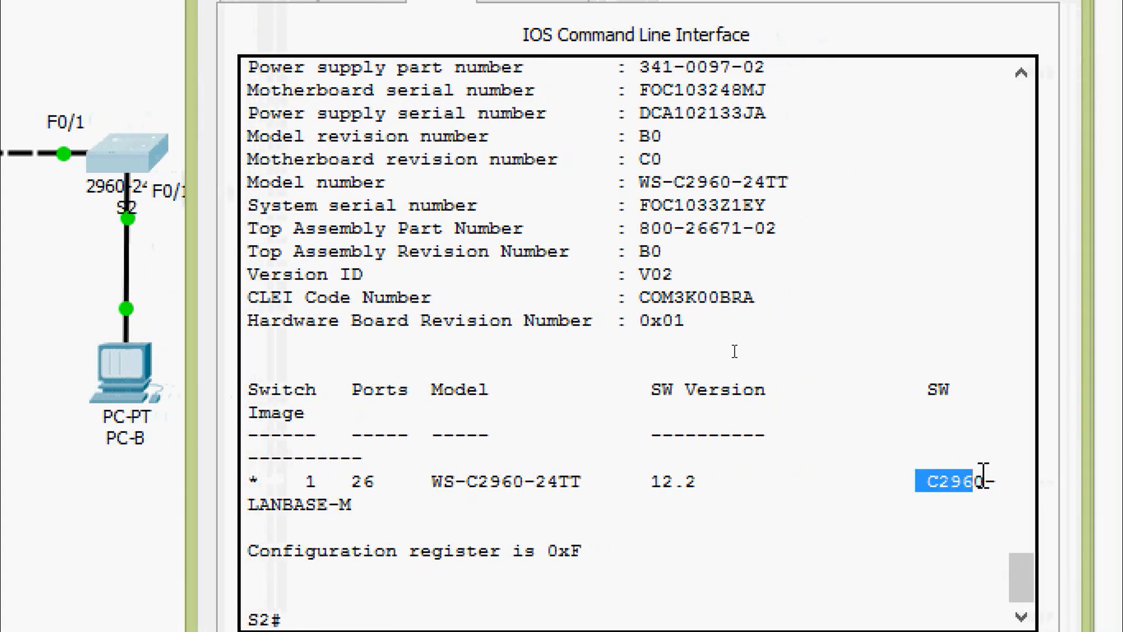
click(662, 510)
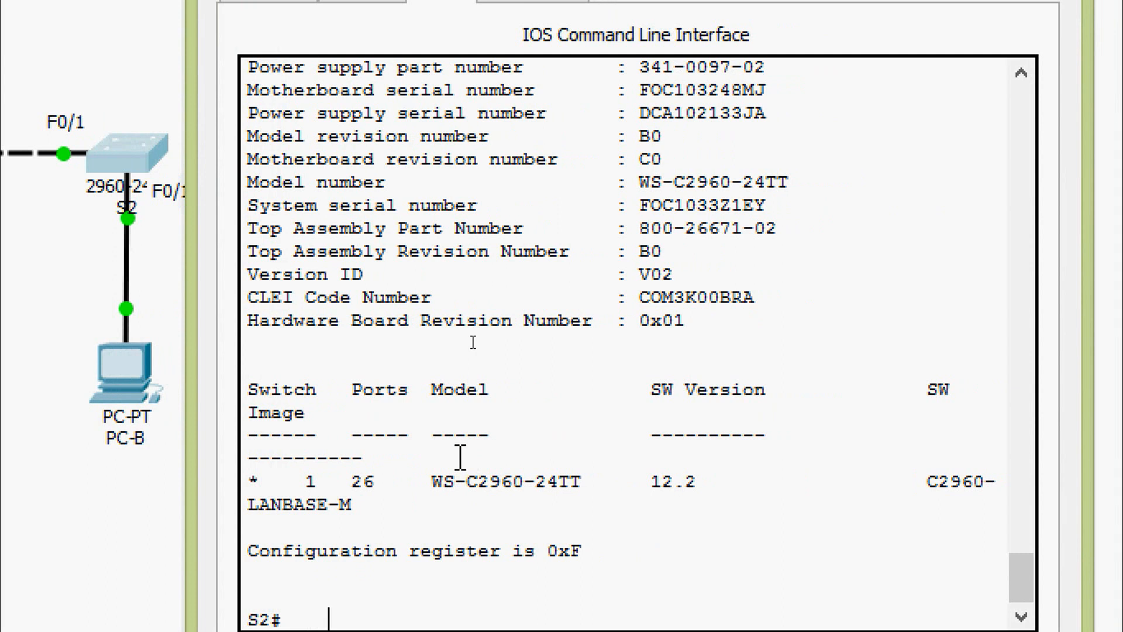
key(Return)
key(Return)
key(Return)
key(Return)
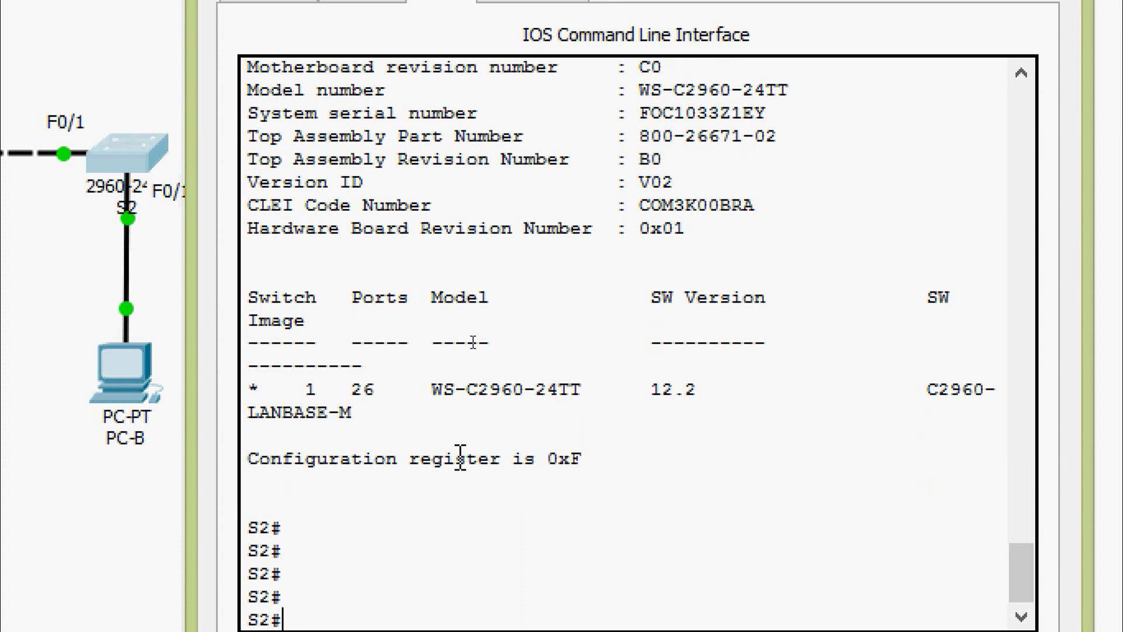
- Run show ip interface brief on S2 and scroll through the full interface list
text(sh)
key(Tab)
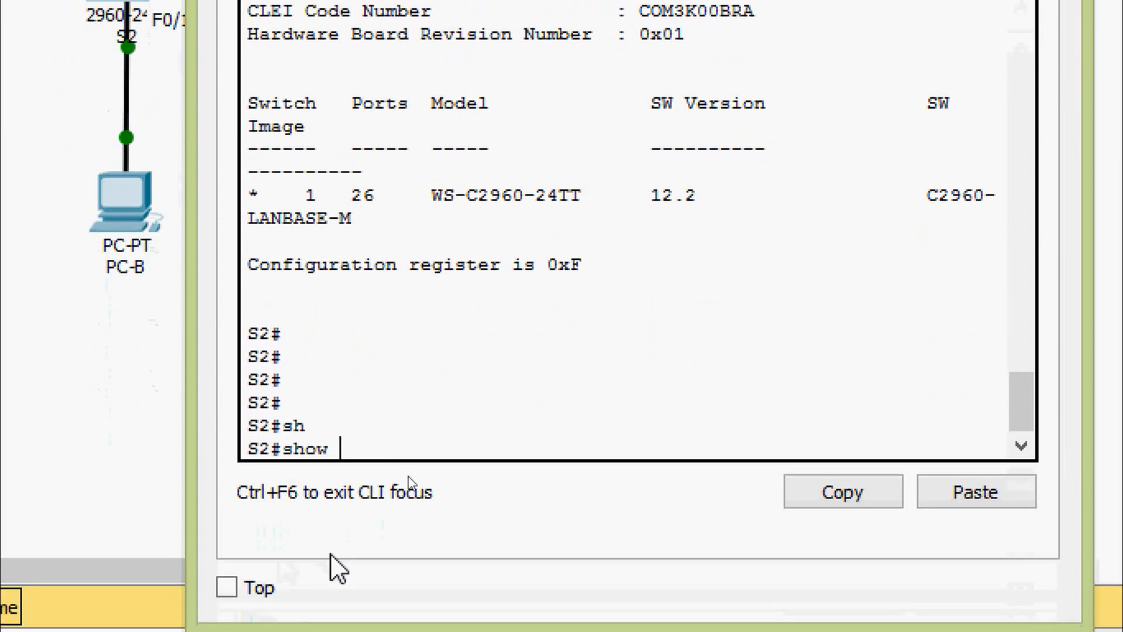
text(ip inter)
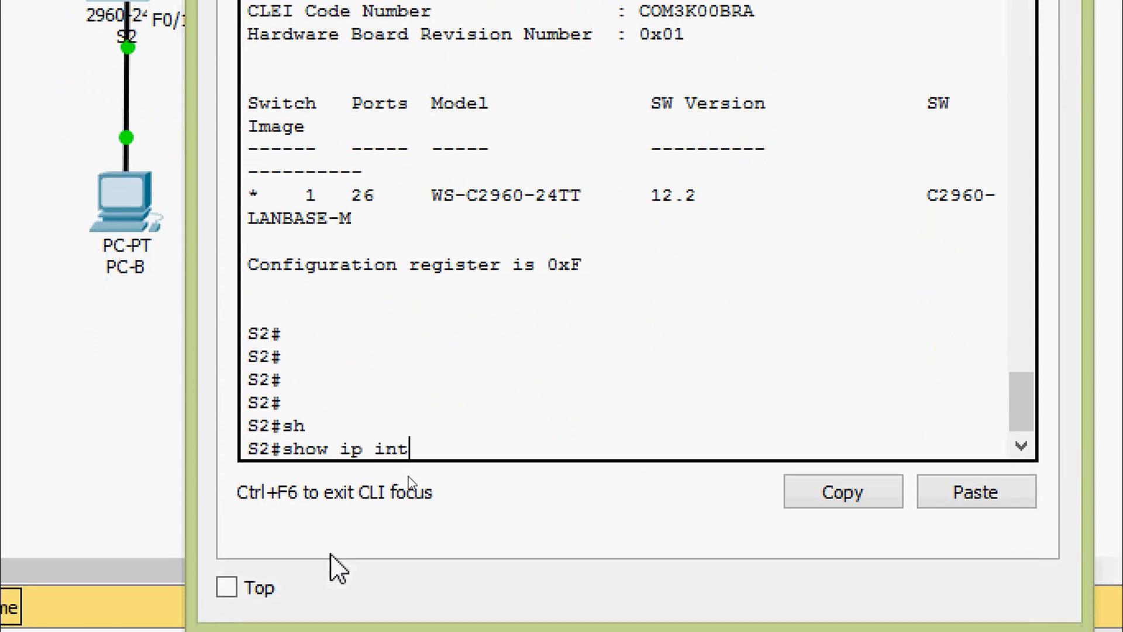
key(Tab)
text(b)
key(Tab)
key(Return)
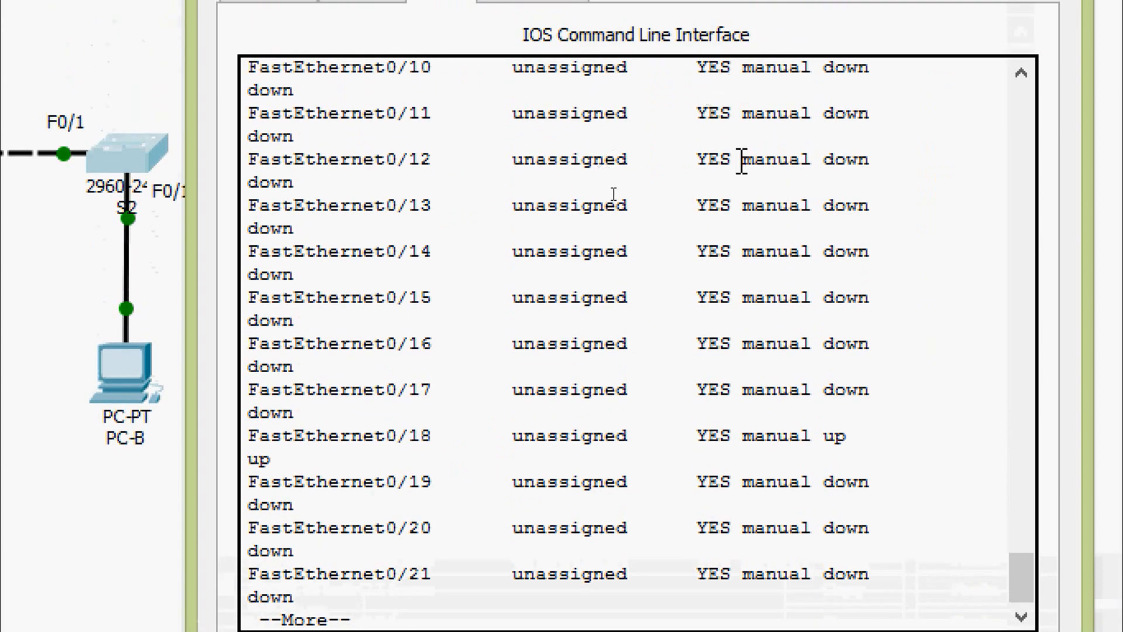
scroll(740, 153, up, 4)
scroll(741, 328, up, 7)
scroll(742, 328, down, 2)
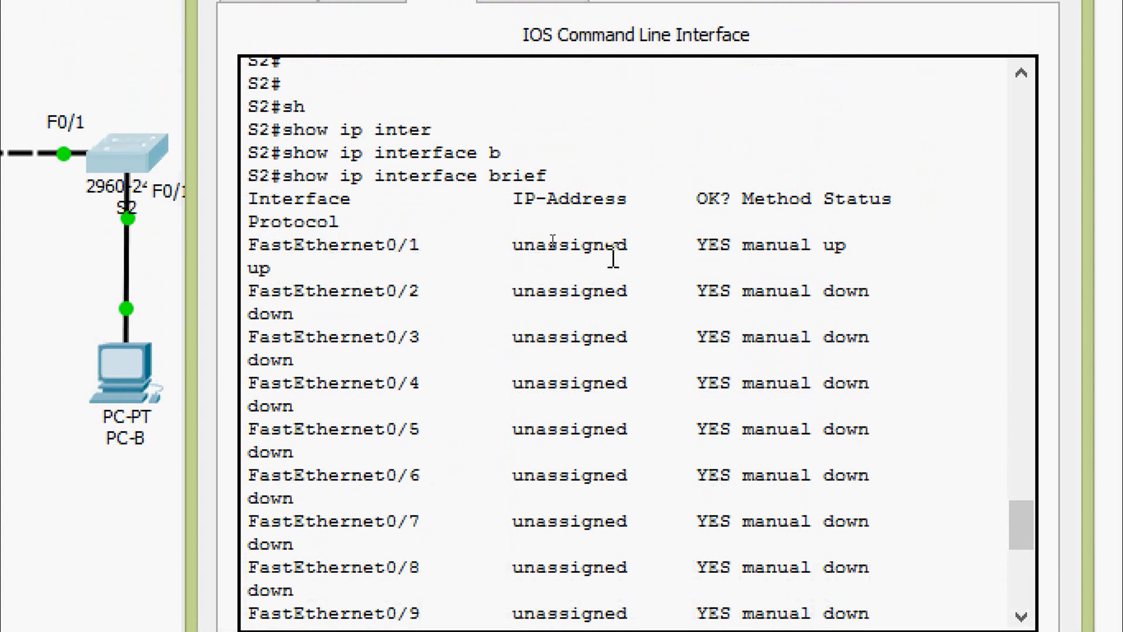
scroll(621, 404, down, 7)
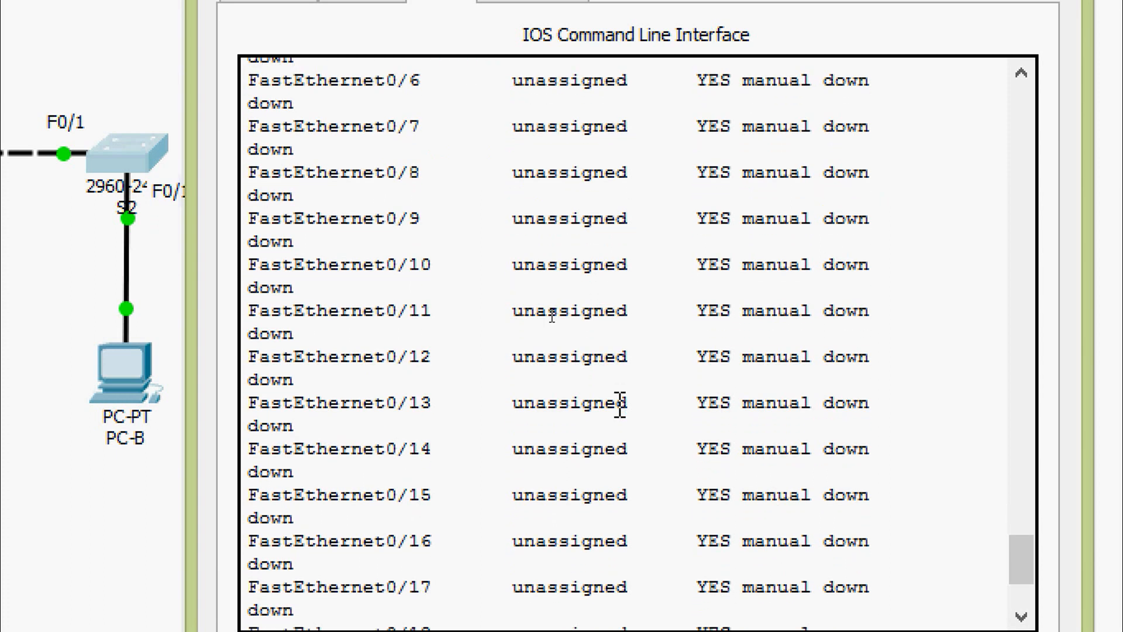
scroll(618, 408, down, 1)
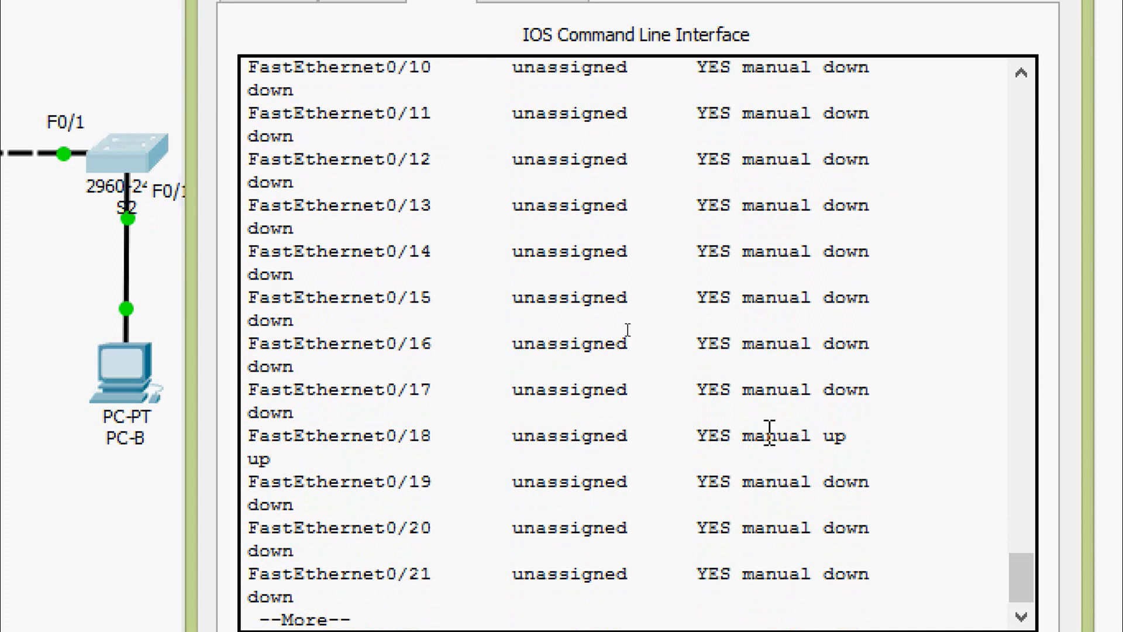
key(space)
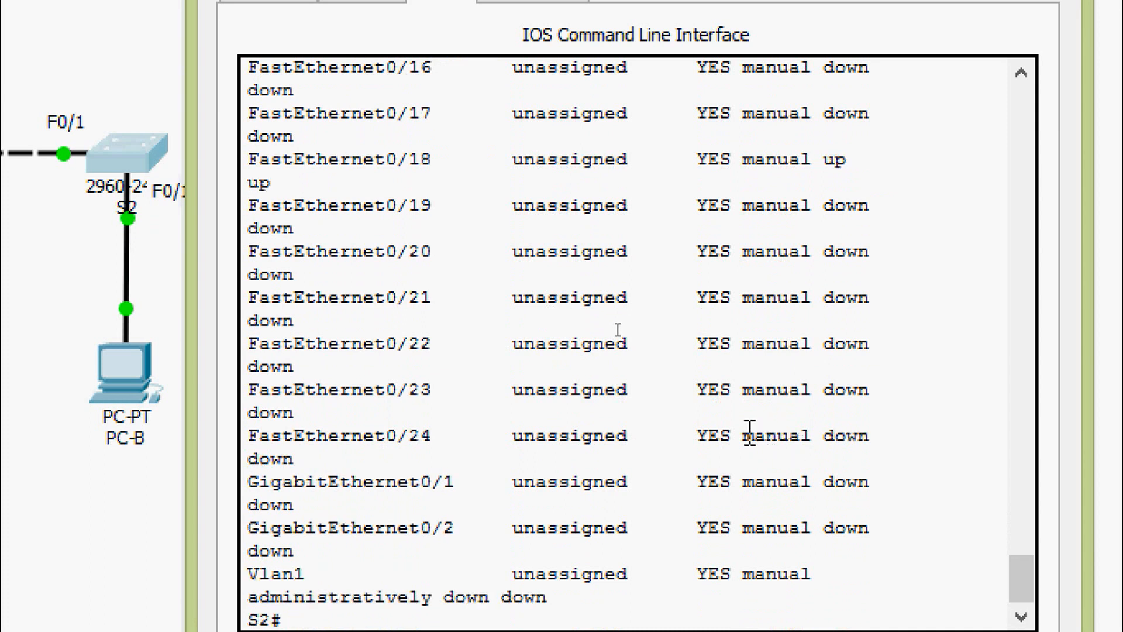
key(Return)
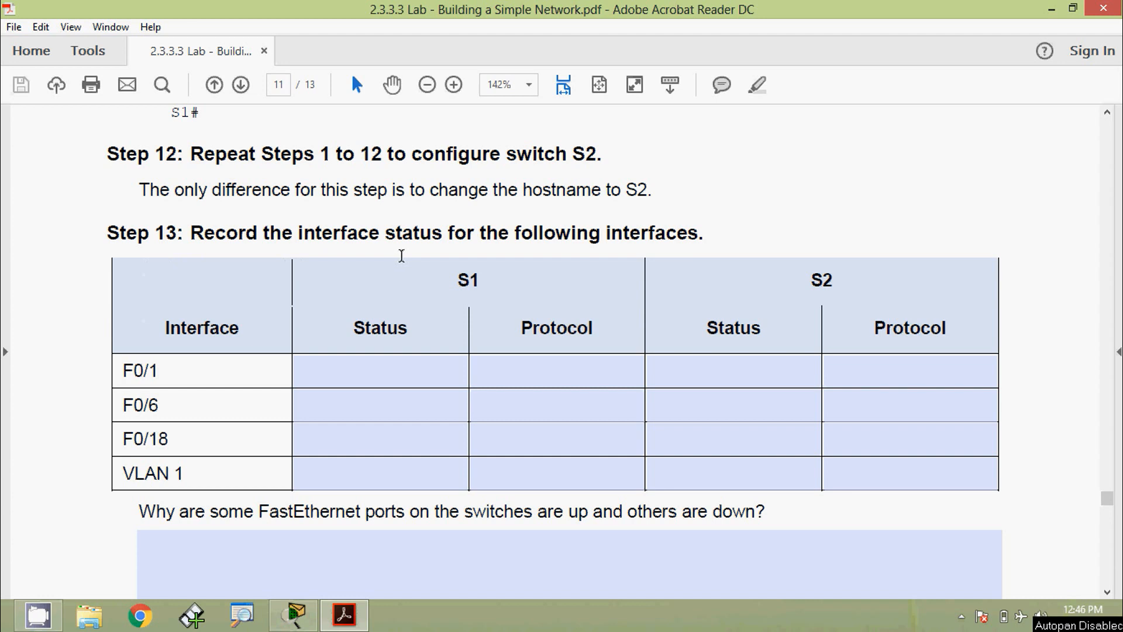
- Enter UP for F0/1 Status and Protocol on both S1 and S2
scroll(602, 271, down, 1)
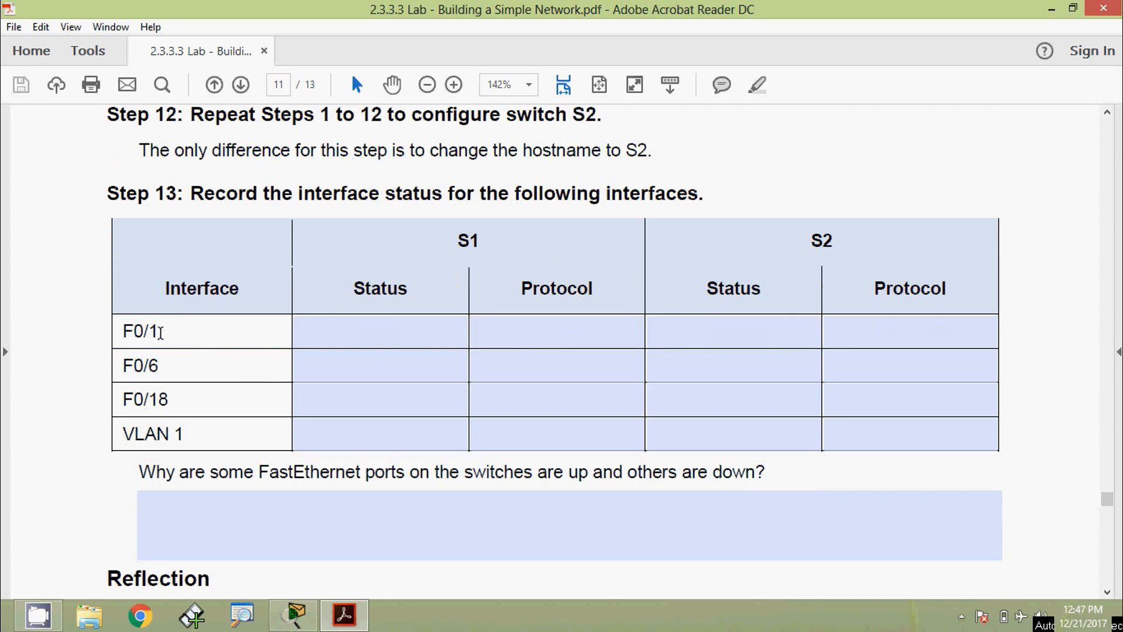
click(354, 334)
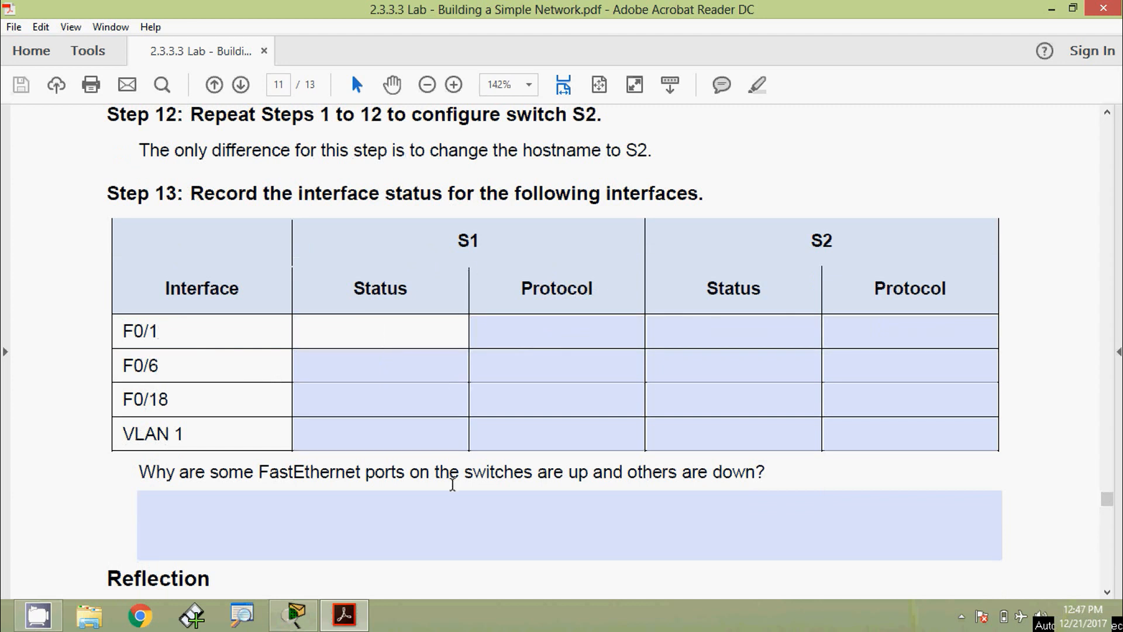
text(UP)
key(Tab)
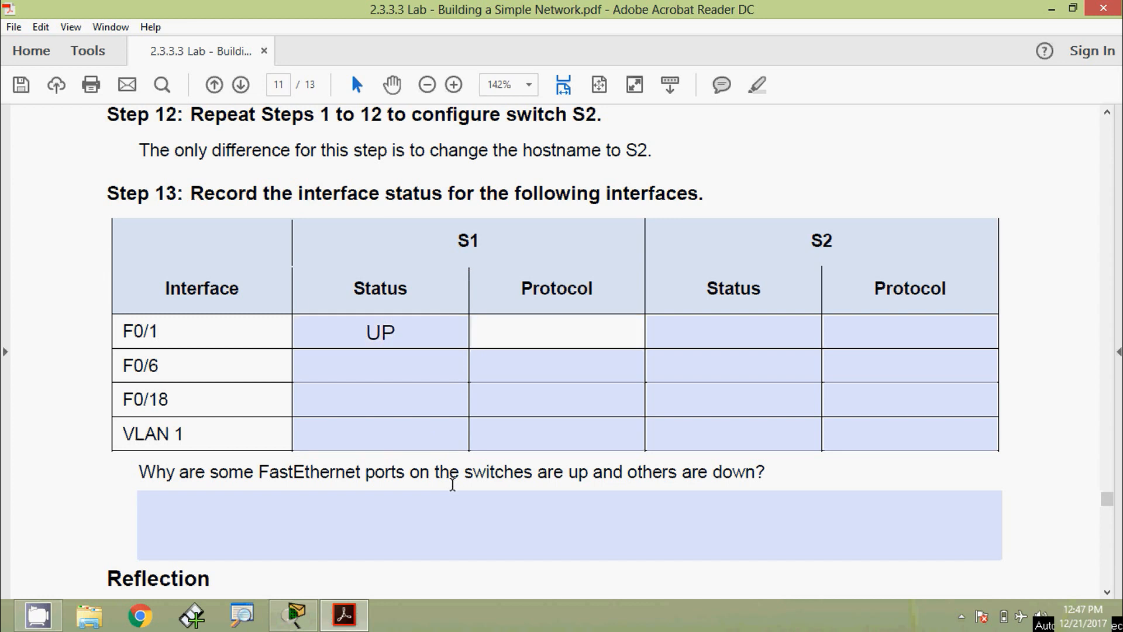
text(UP)
key(Tab)
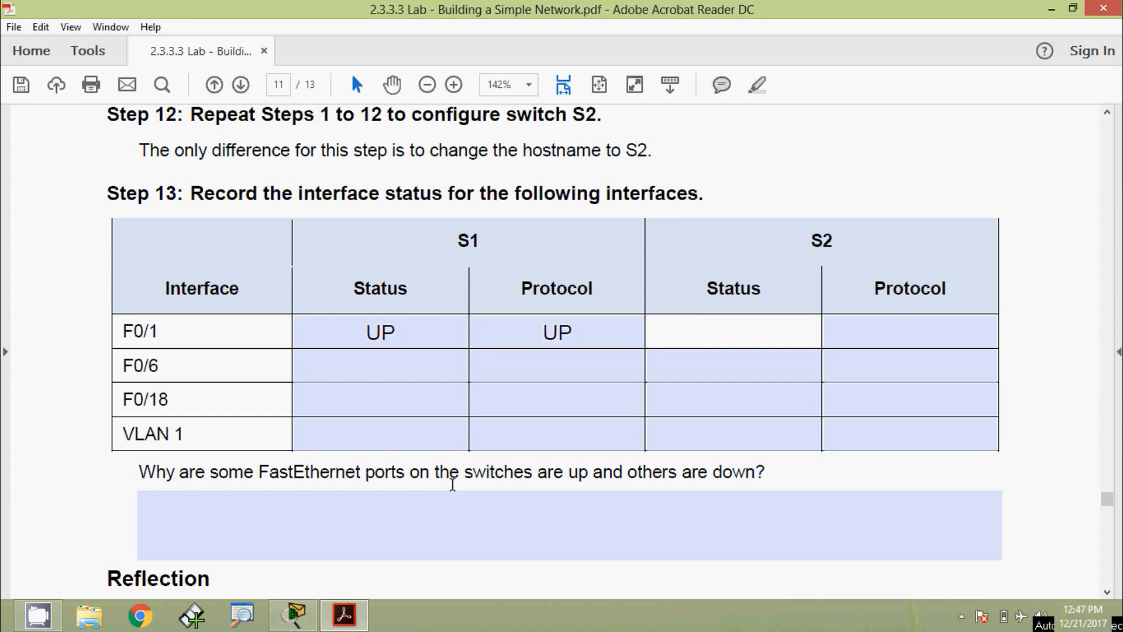
text(UP)
key(Tab)
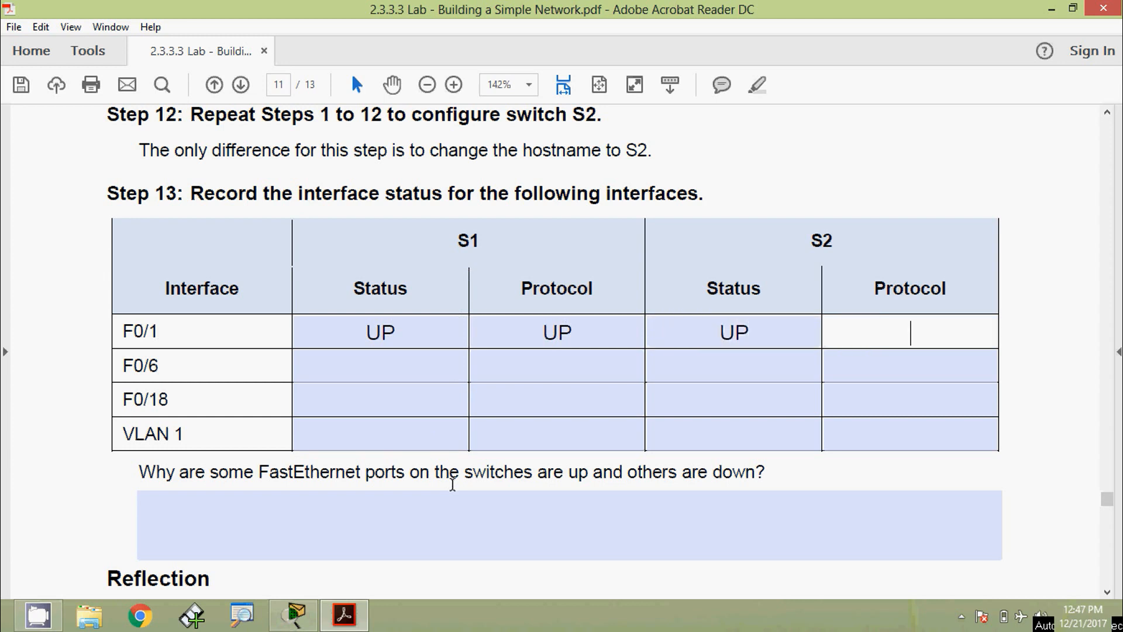
text(UP)
key(Tab)
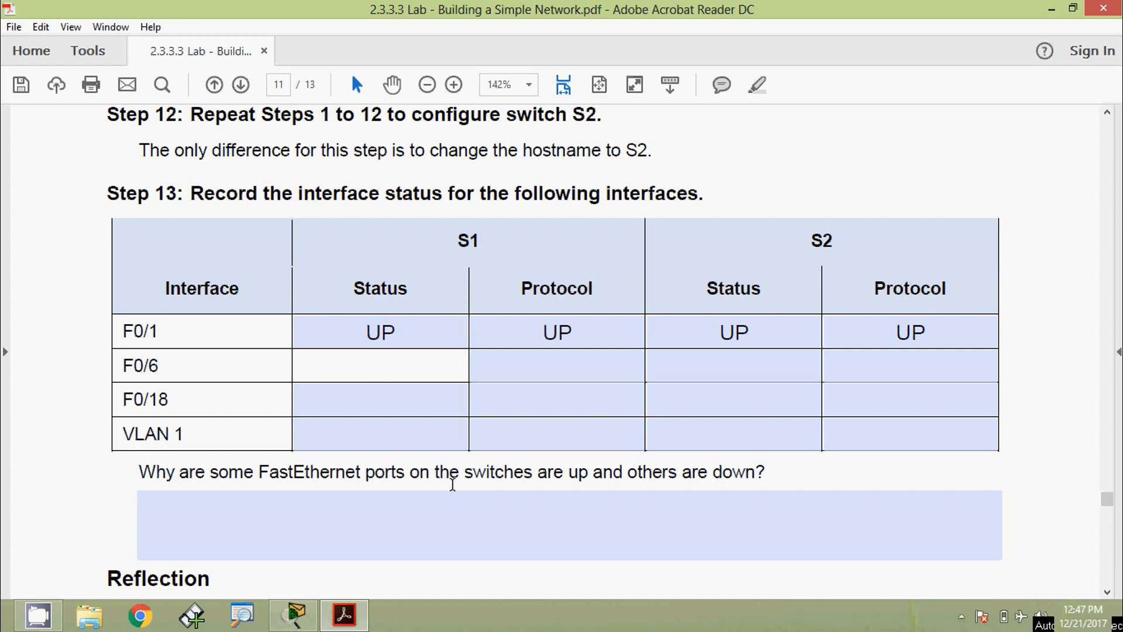
- Enter F0/6 as UP/UP on S1 and DOWN/DOWN on S2
text(UP)
key(Tab)
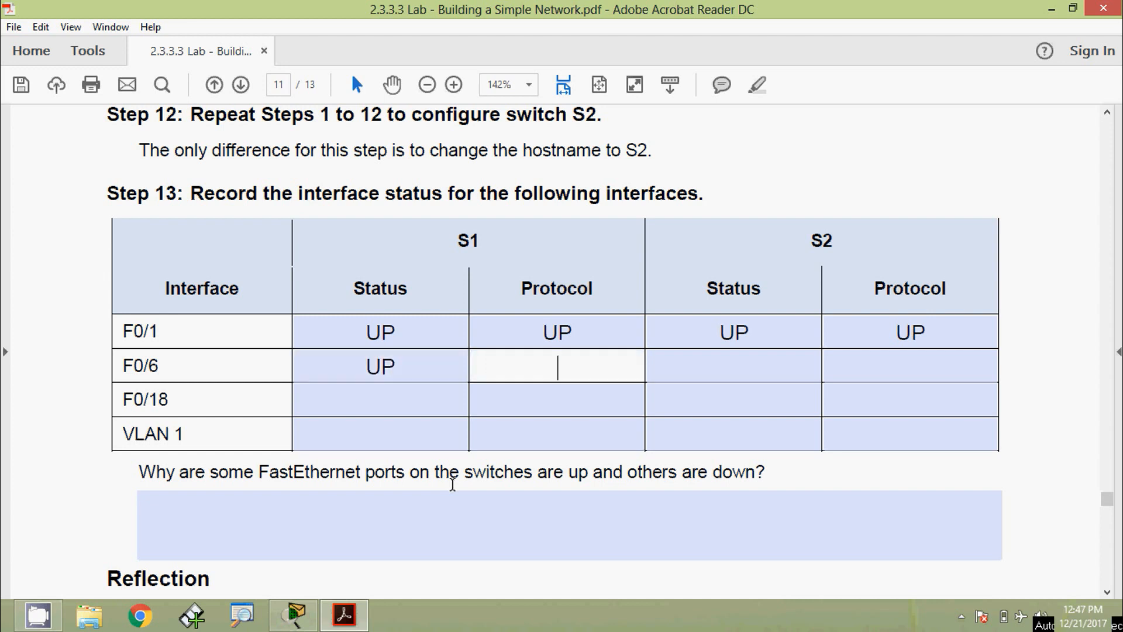
text(UP)
key(Tab)
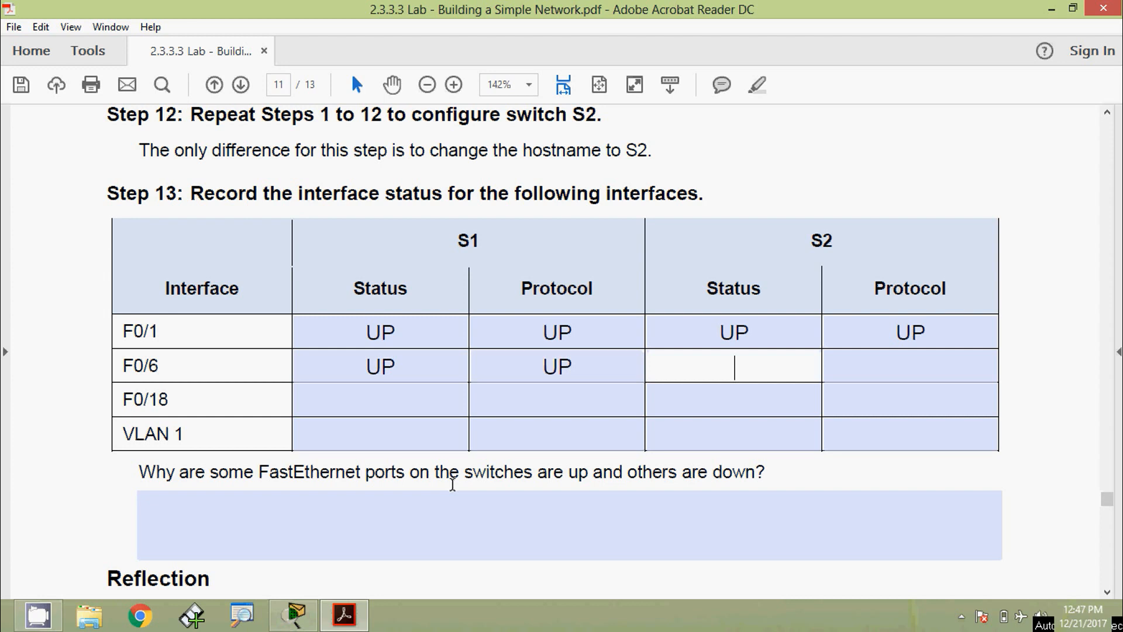
text(DOWN)
key(Tab)
text(DOWN)
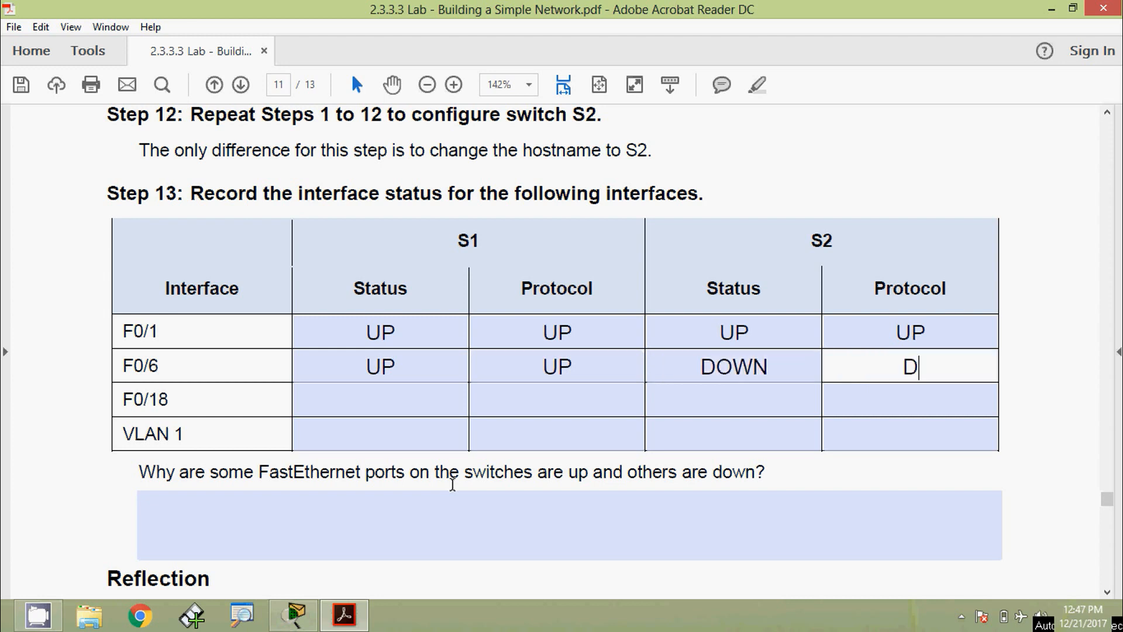
key(Tab)
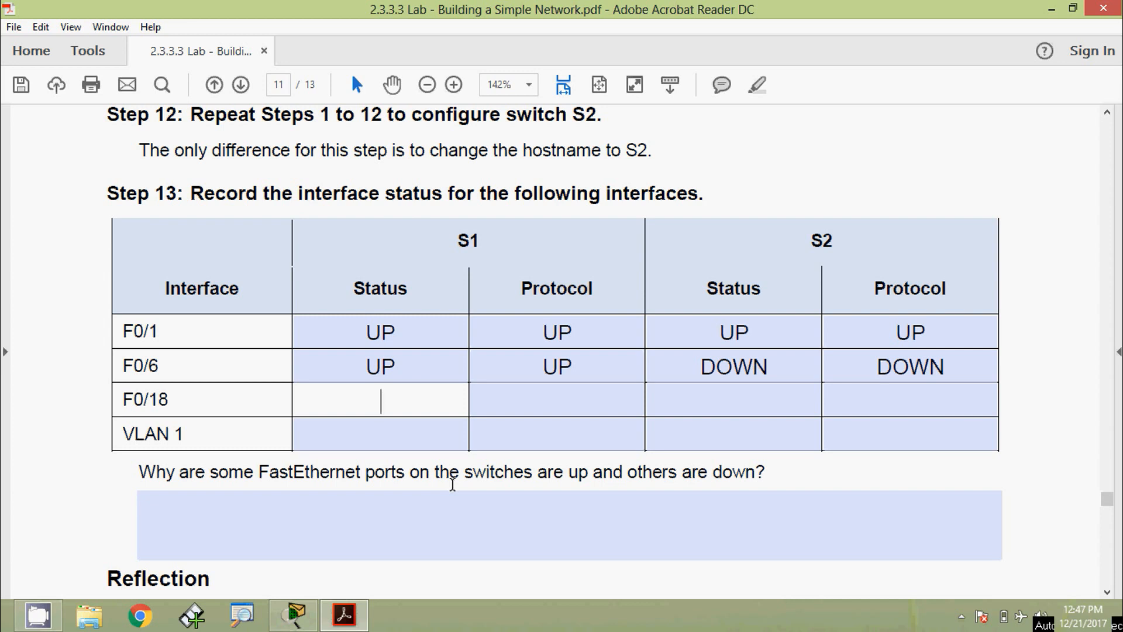
- Enter F0/18 as DOWN/DOWN on S1 and UP/UP on S2, correcting a typo
text(DOWN)
key(Tab)
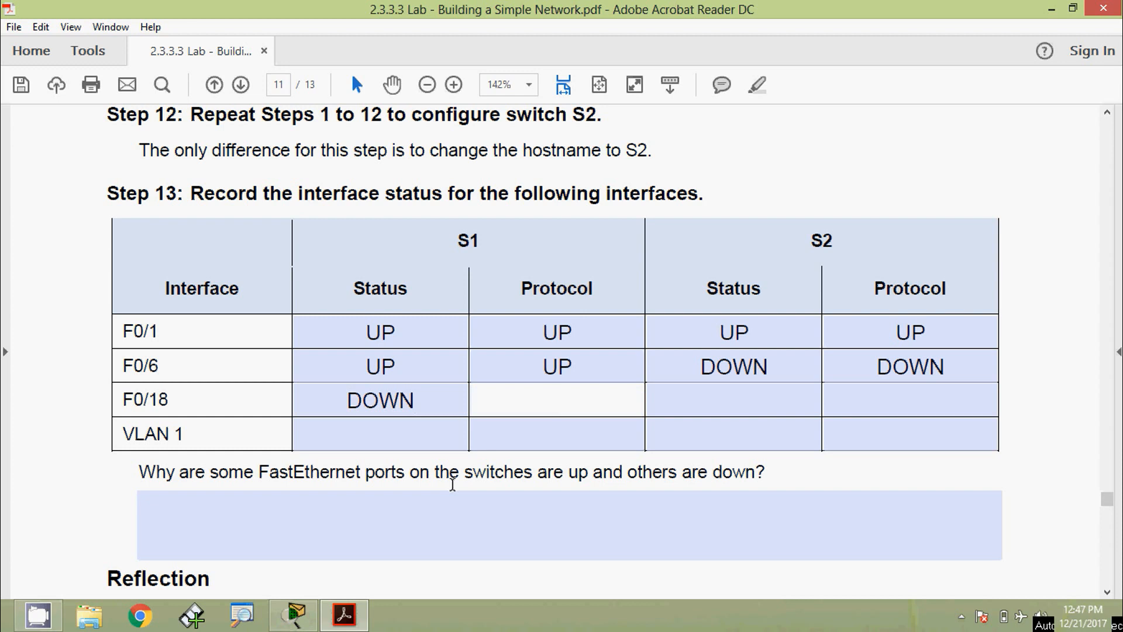
text(DOWN)
key(Tab)
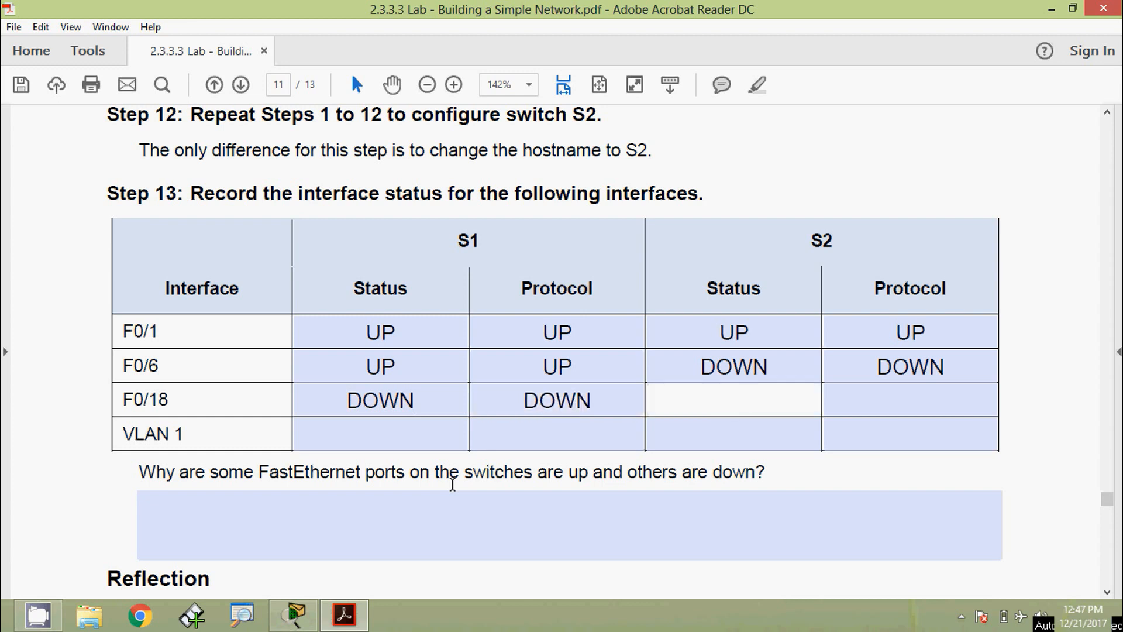
text(LUP)
key(BackSpace)
key(BackSpace)
key(BackSpace)
text(UP)
key(Tab)
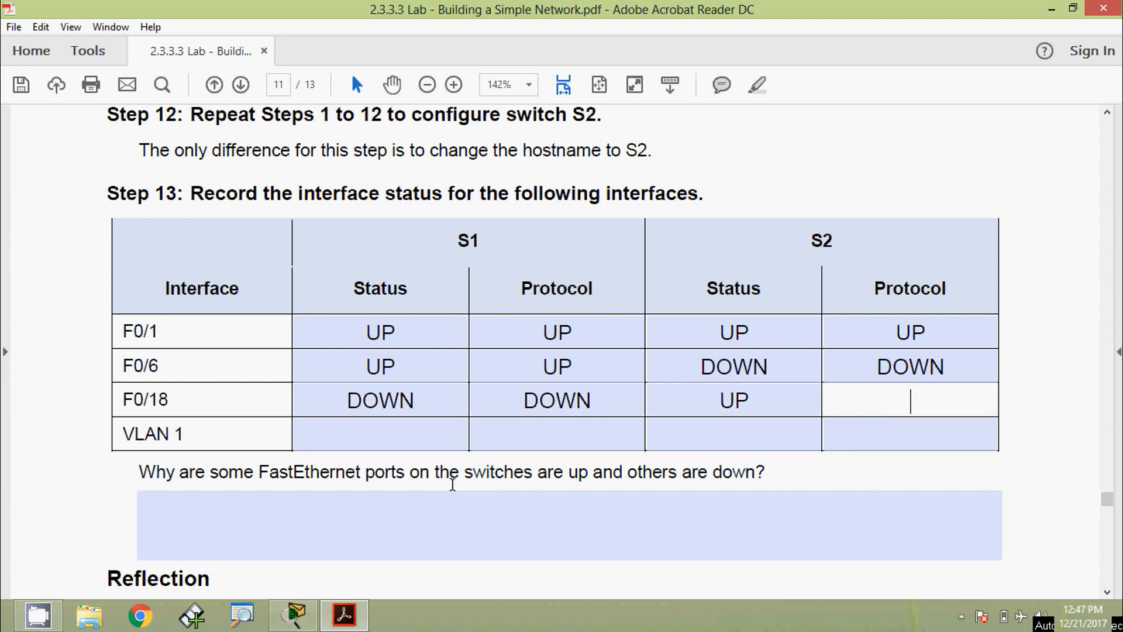
text(UP)
key(Tab)
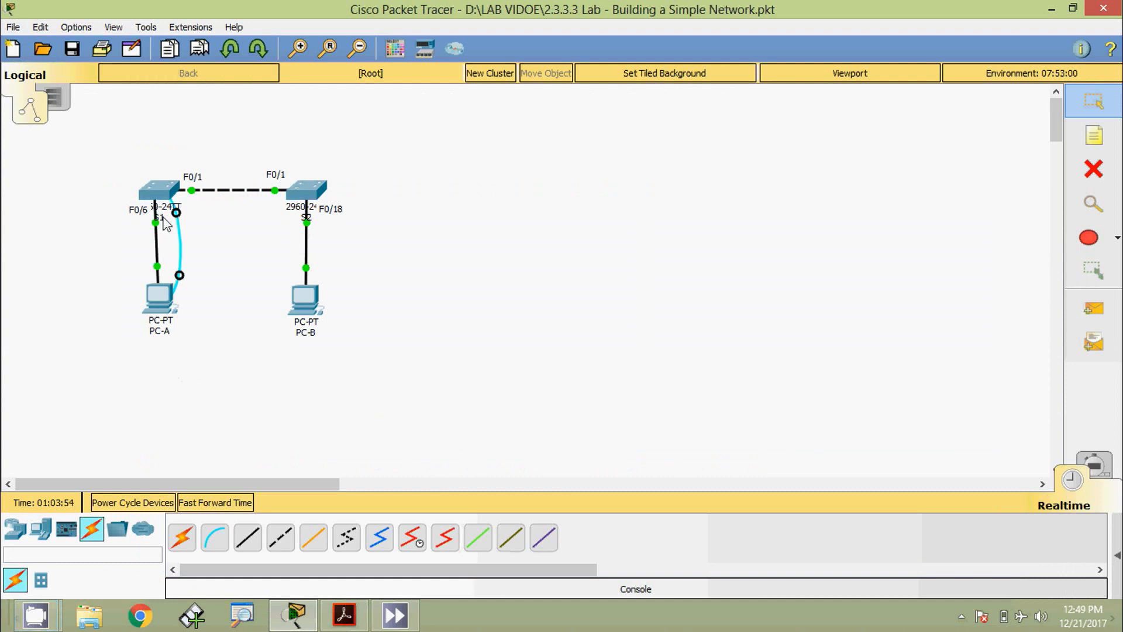
- Connect to S1 through PC-A's Terminal to review its interface status, then close it
click(168, 310)
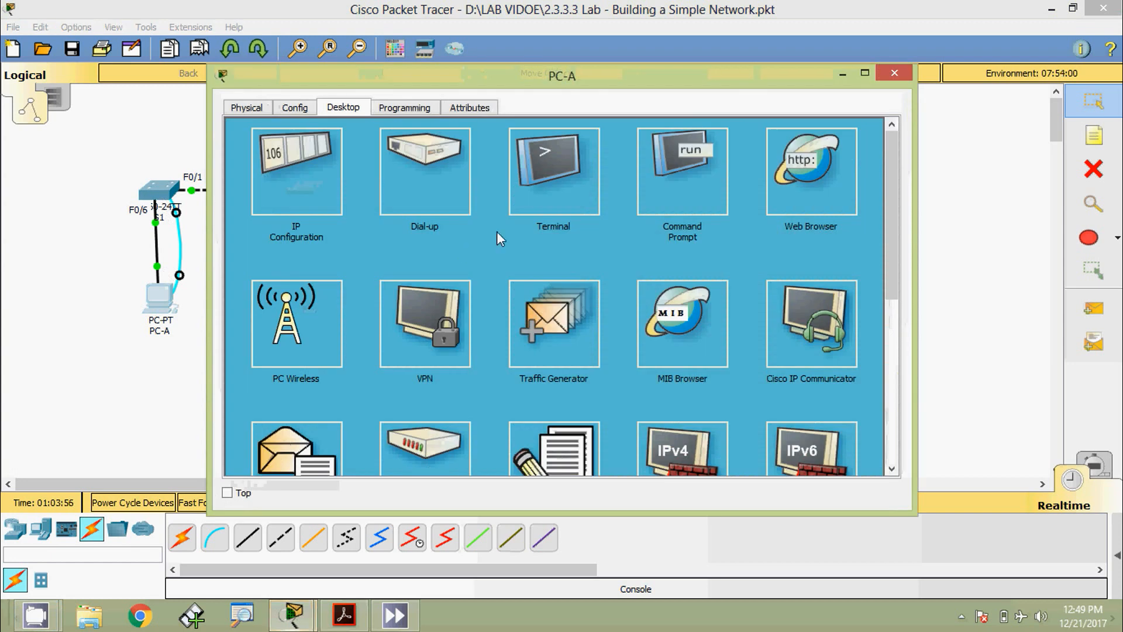
click(576, 211)
click(842, 292)
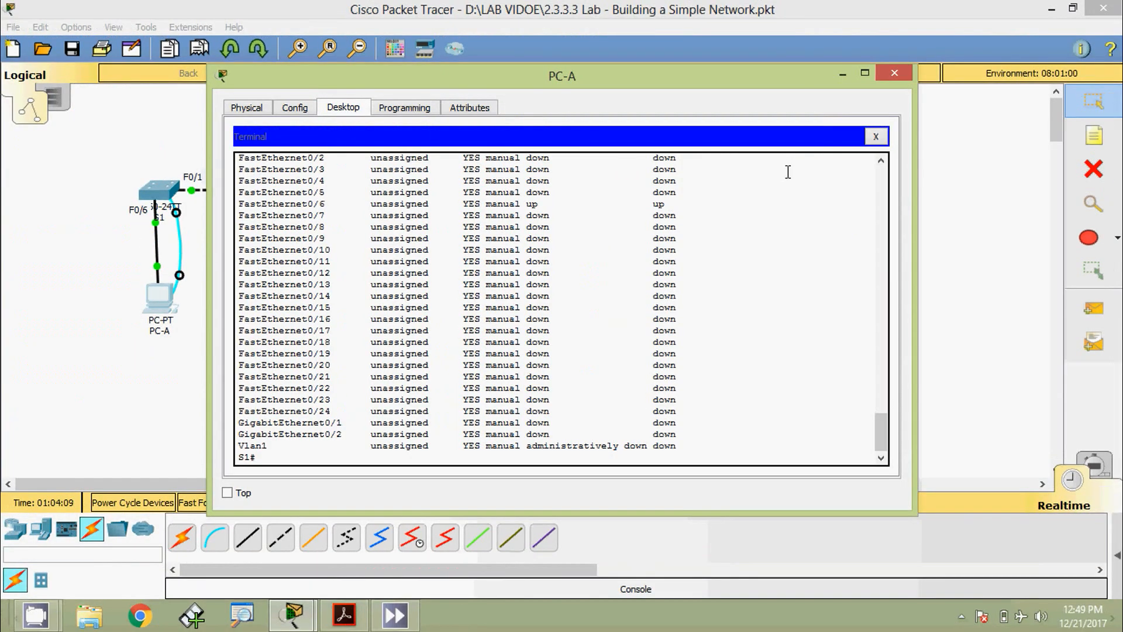
click(894, 73)
- Open S2's CLI and highlight Vlan1's protocol status of down
click(316, 200)
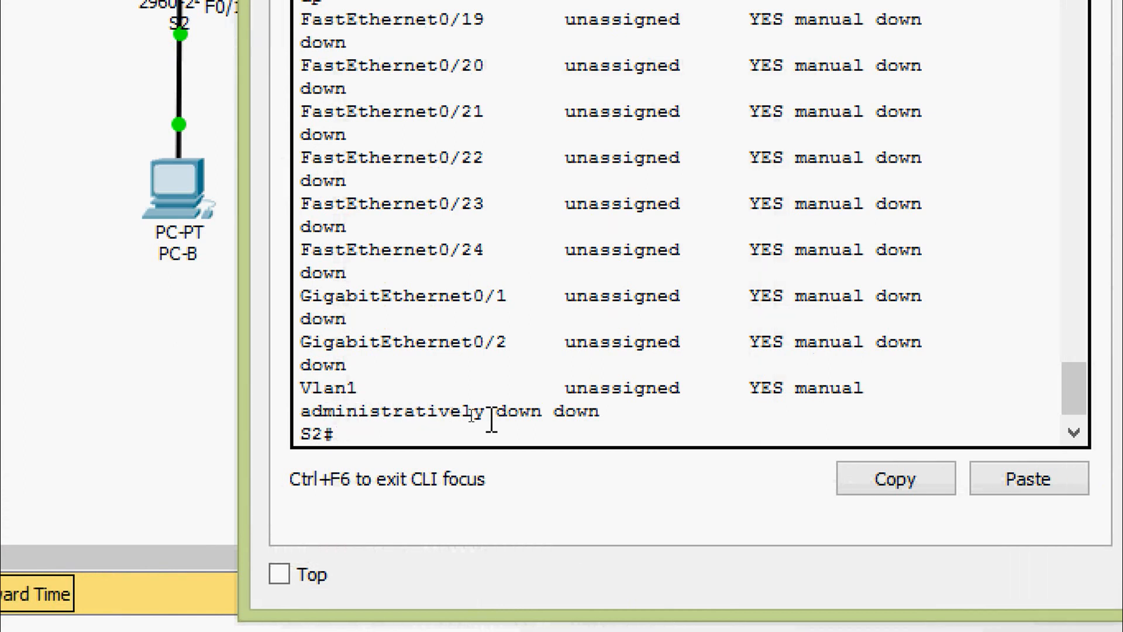
drag(556, 420, 598, 420)
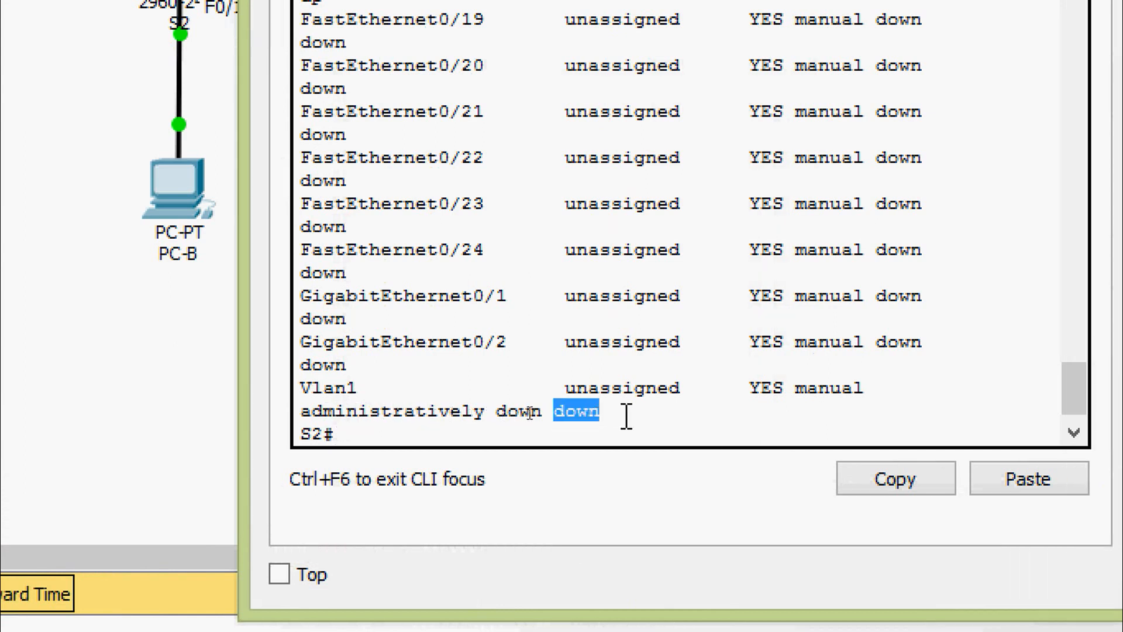
click(627, 417)
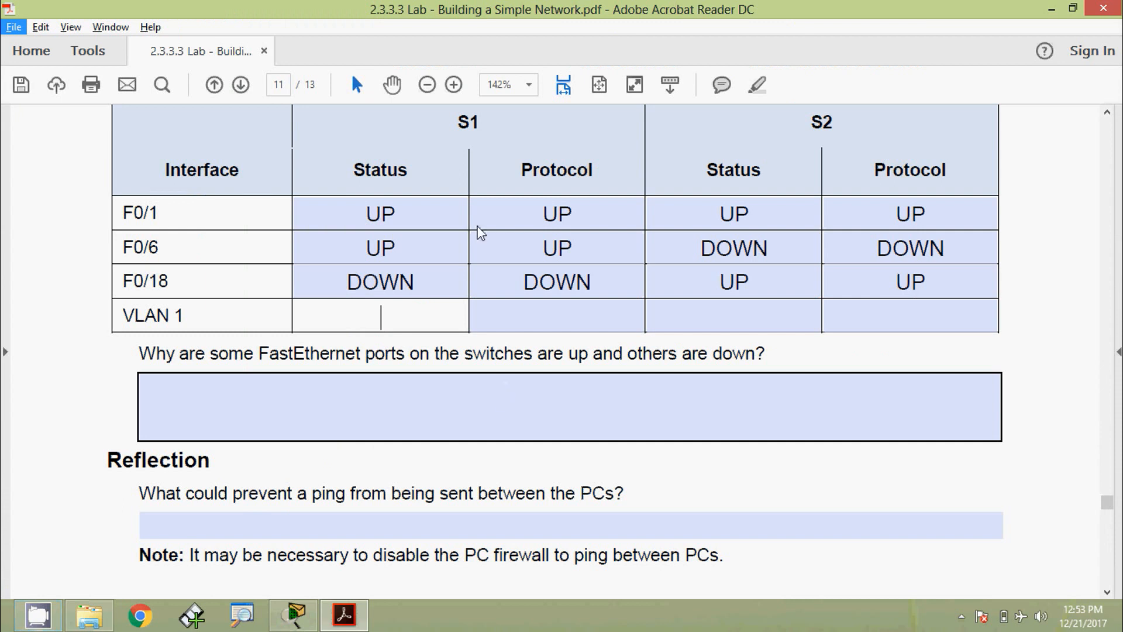
- Enter VLAN 1 status ADMINISTRATIVELY DOWN and protocol DOWN for both S1 and S2 in the worksheet
click(384, 320)
text(A)
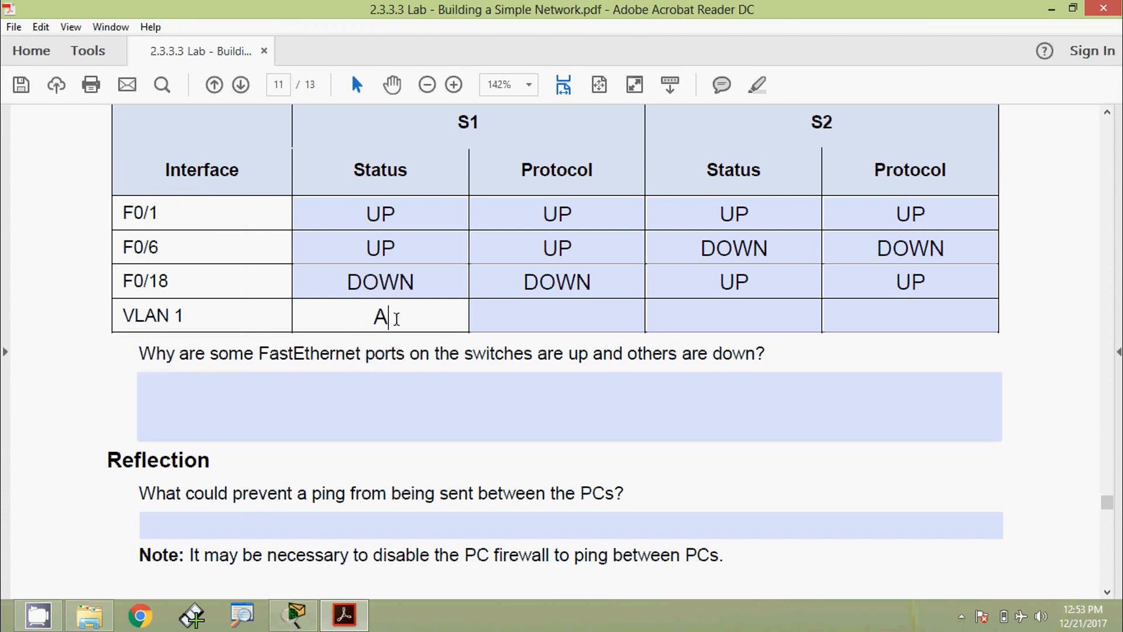
text(DMINISTRATIVELY DOWN)
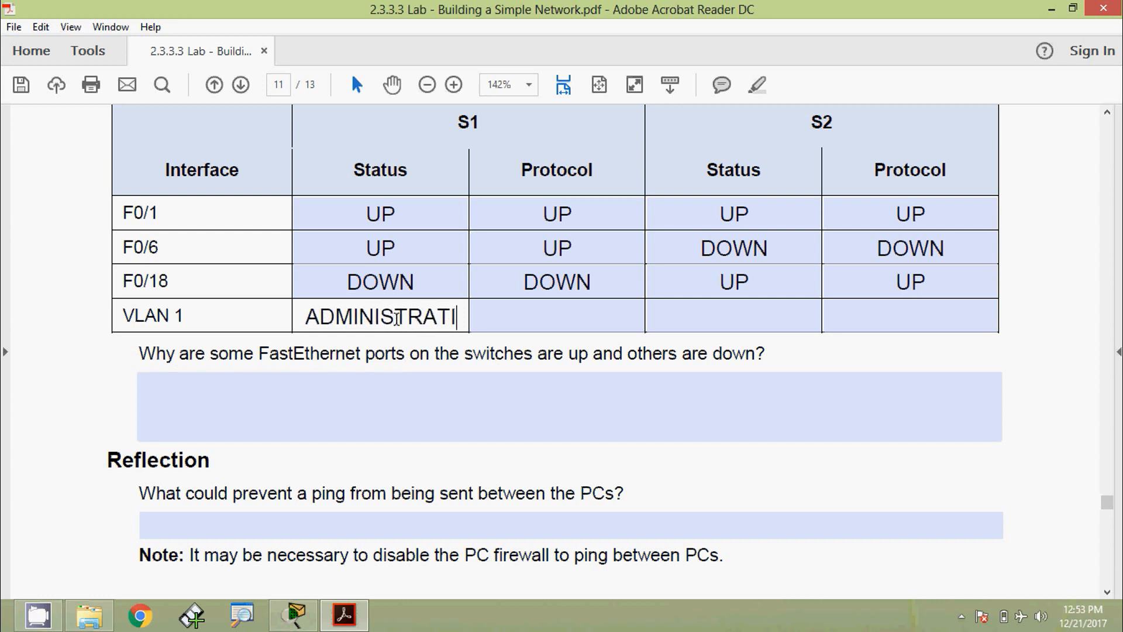
key(Tab)
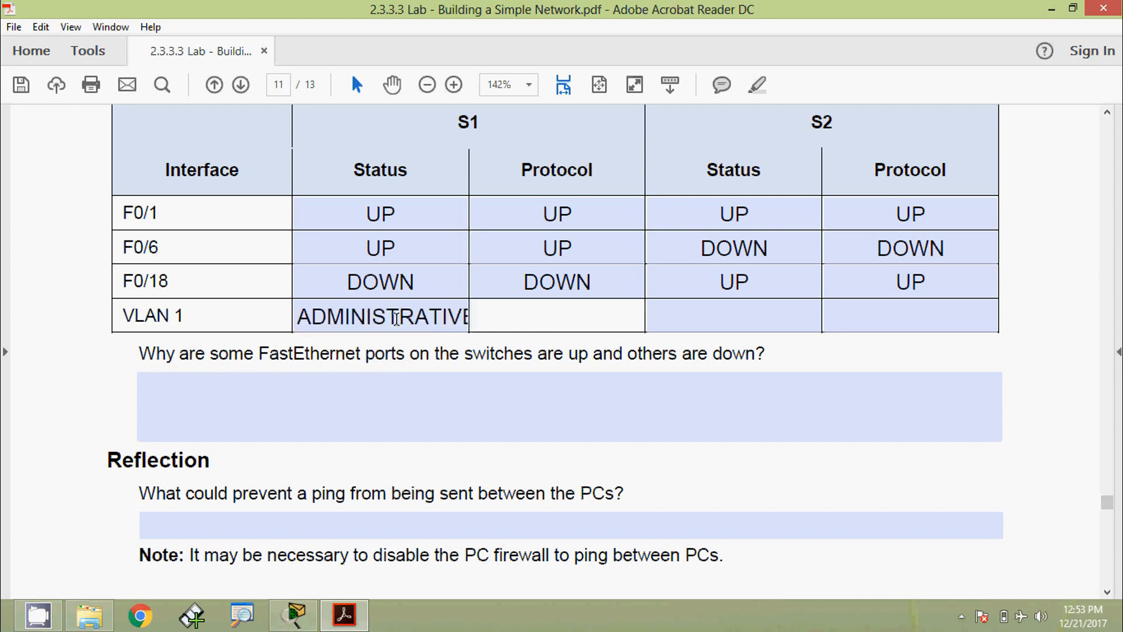
text(DOWN)
key(Tab)
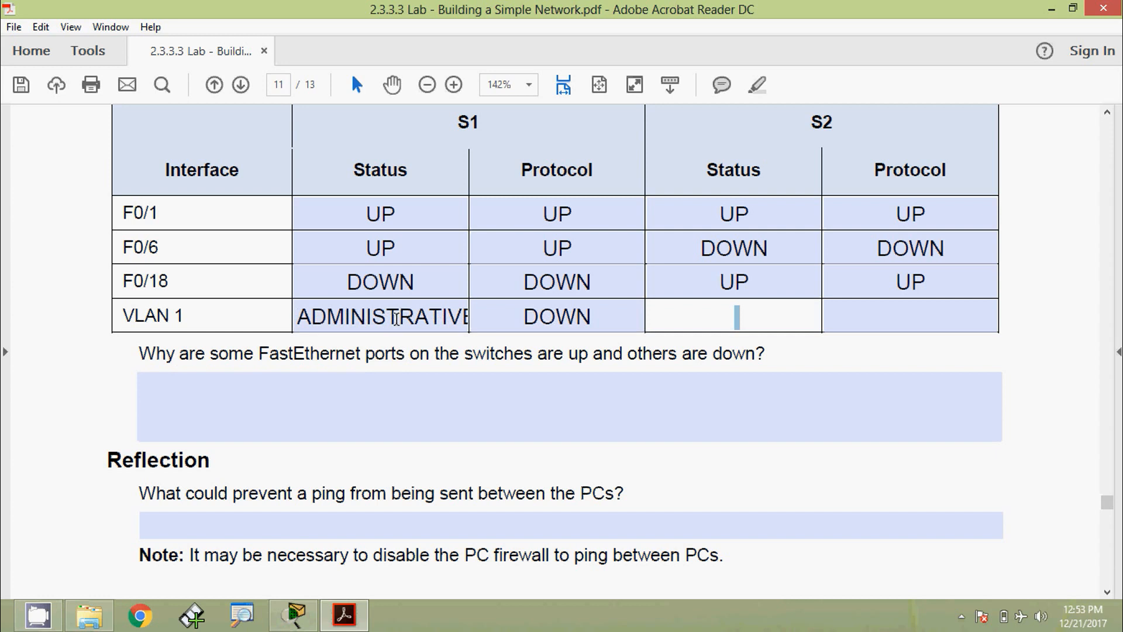
text(ADMINISTRA)
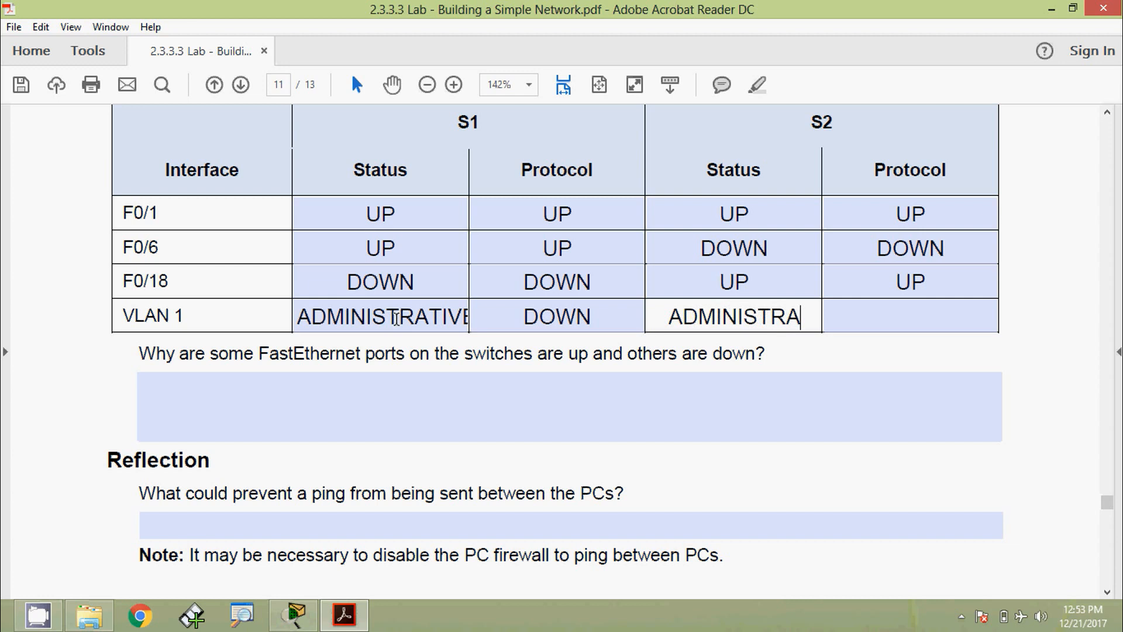
text(TIVELY)
key(Tab)
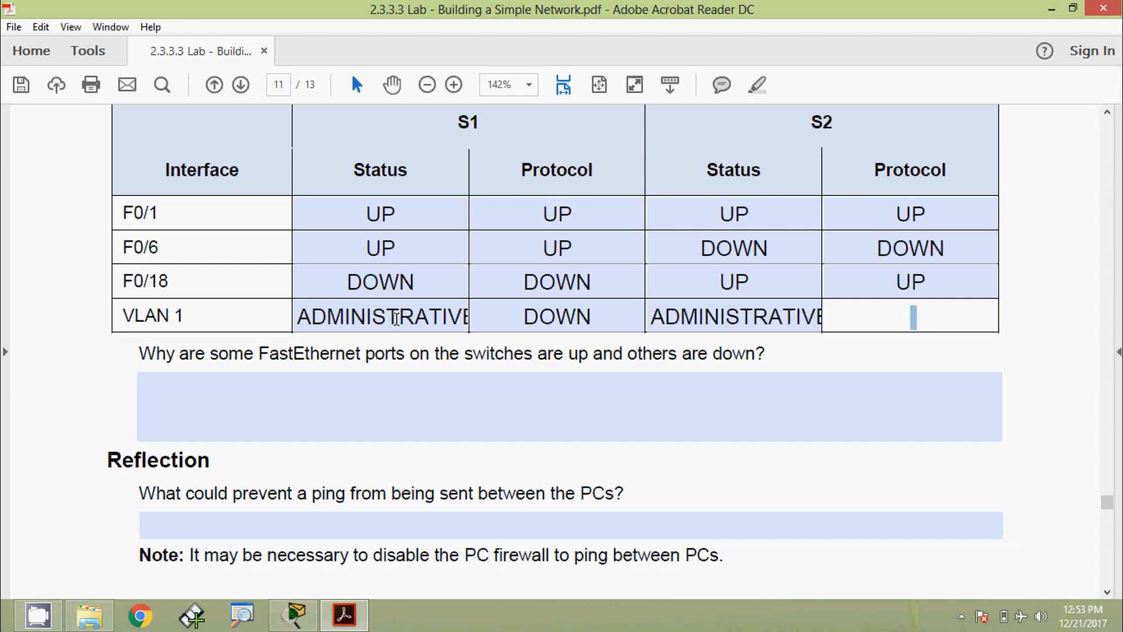
text(DOWN)
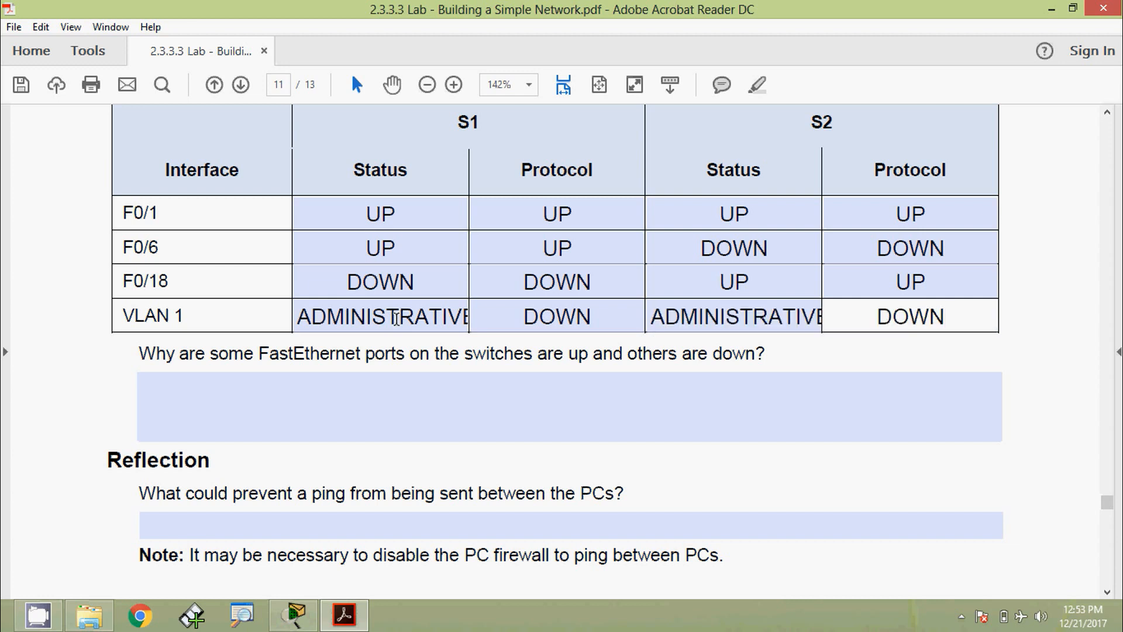
key(Tab)
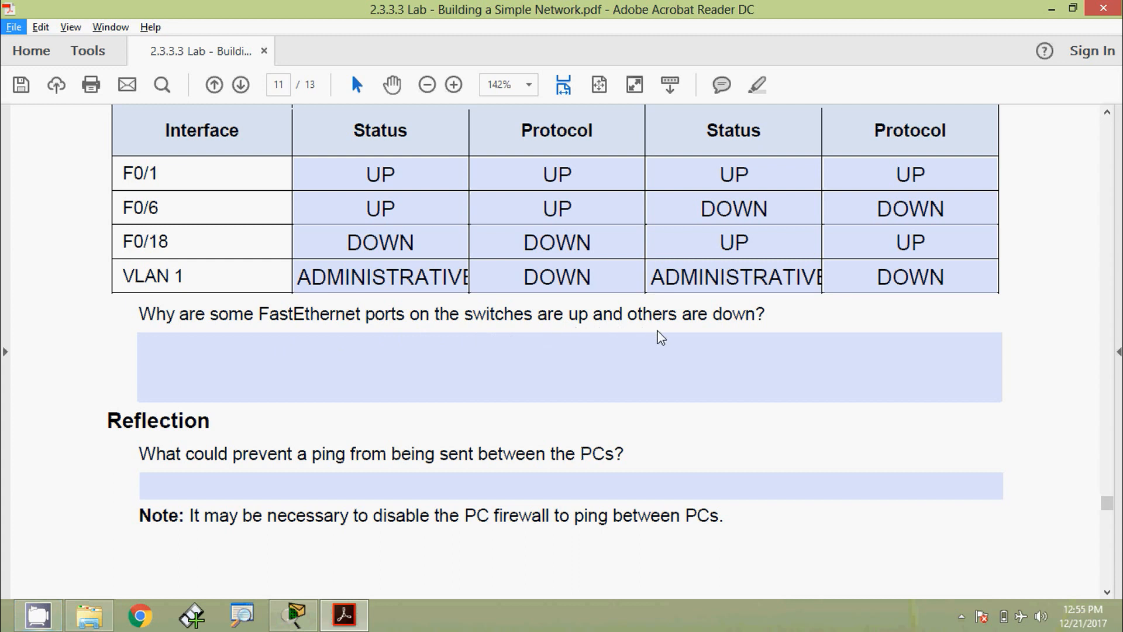
click(289, 620)
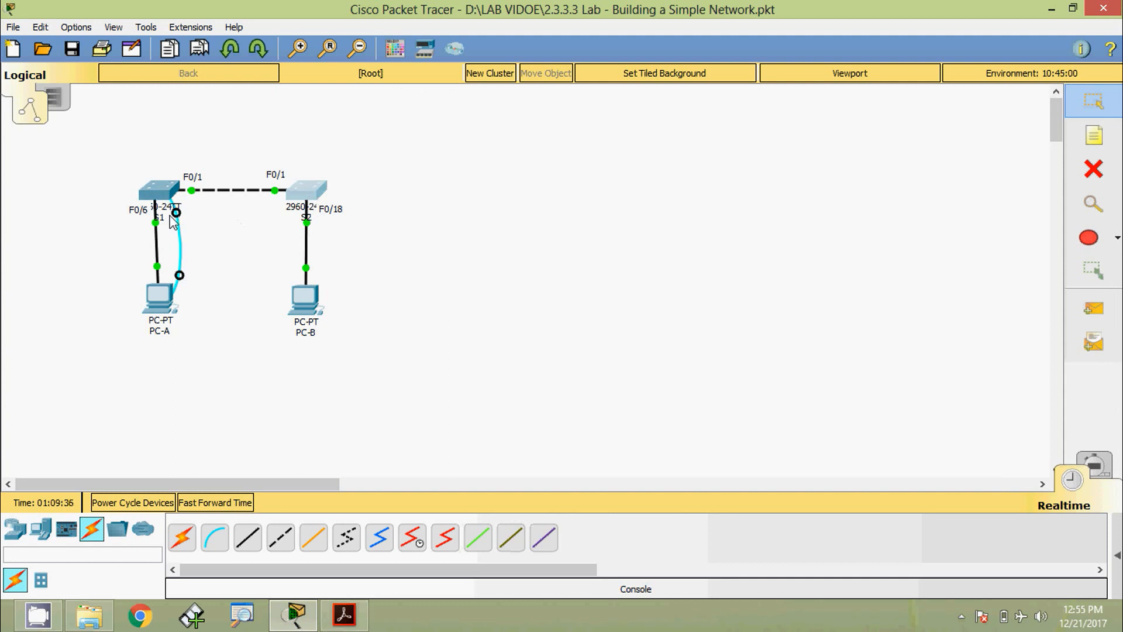
mouse_move(168, 221)
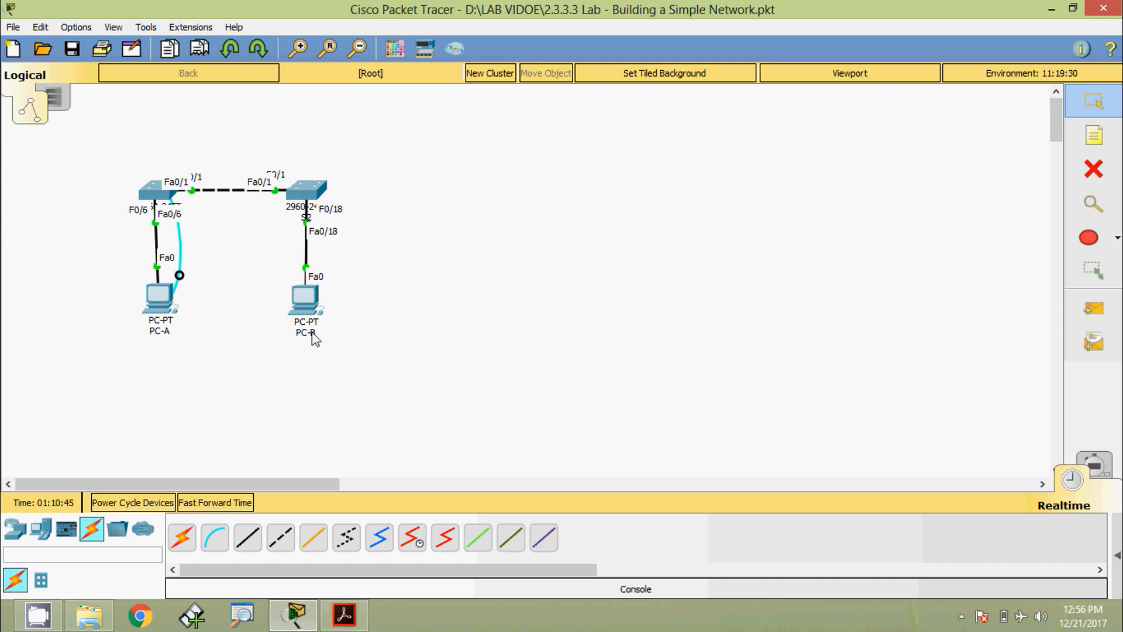
mouse_move(314, 335)
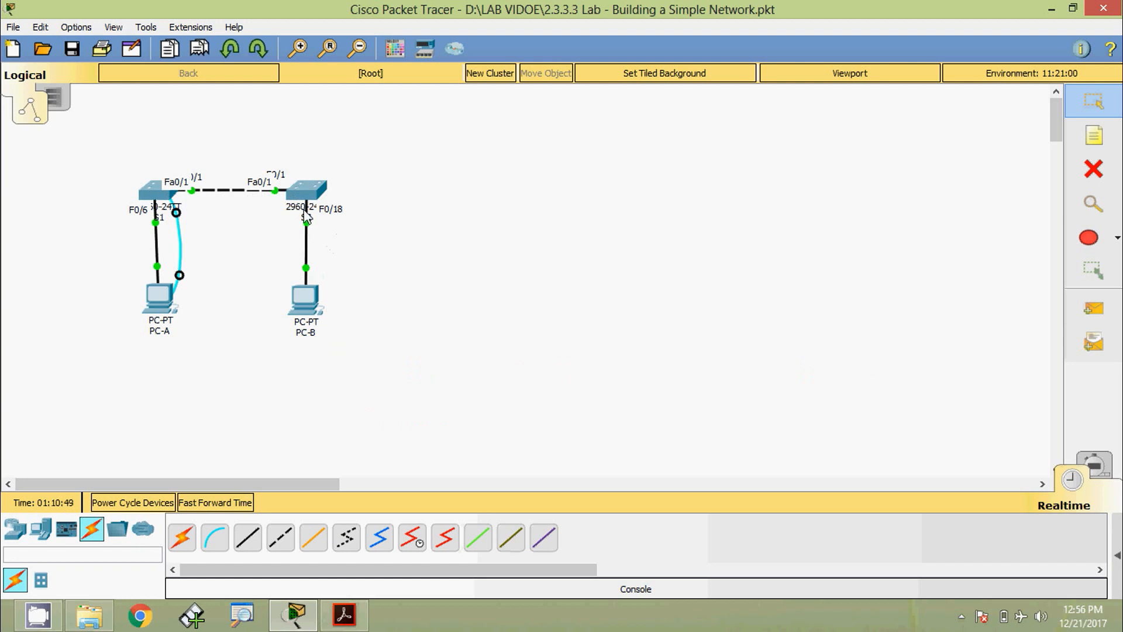
mouse_move(290, 203)
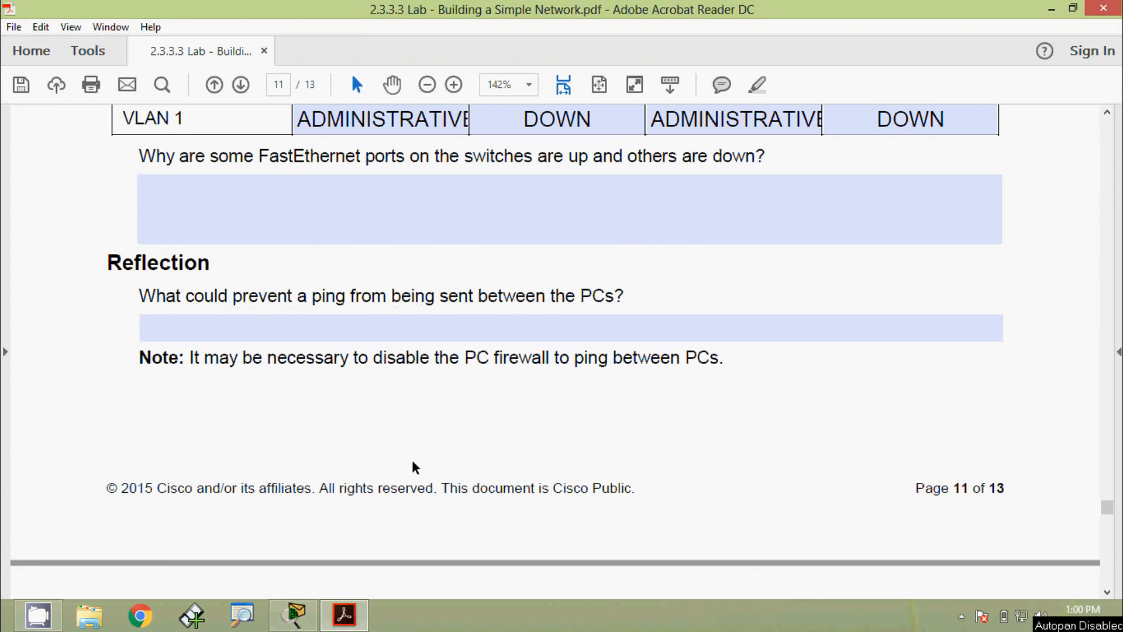
- Switch from the lab PDF to the Packet Tracer window using its taskbar icon
click(310, 617)
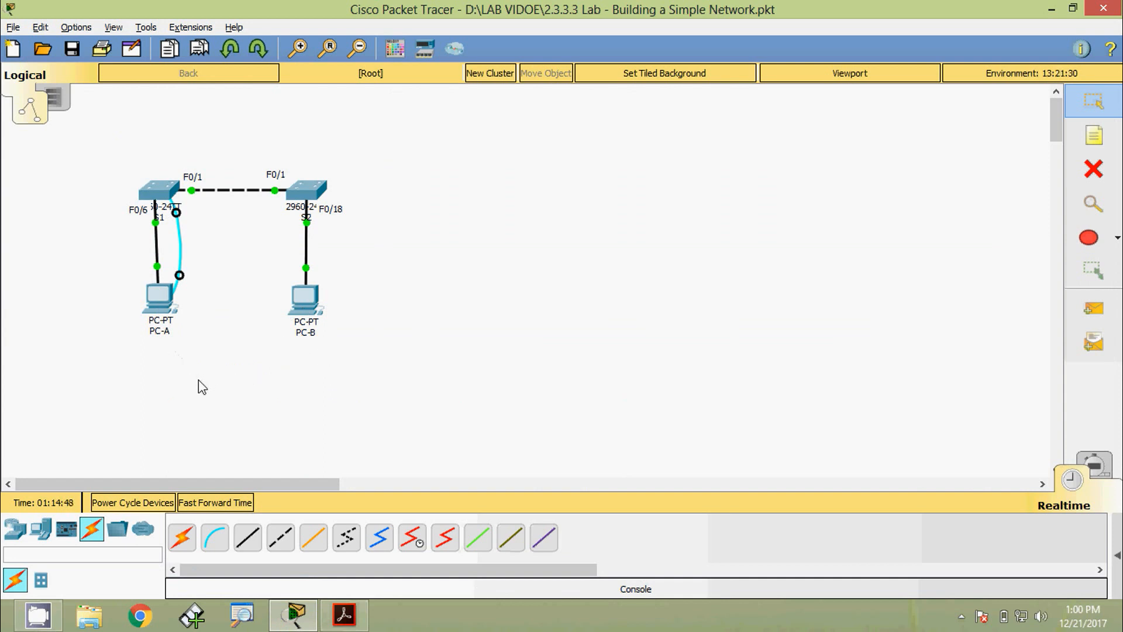
- Alt+Tab back to the lab PDF at Appendix A on initializing and reloading a switch
key(alt+Tab)
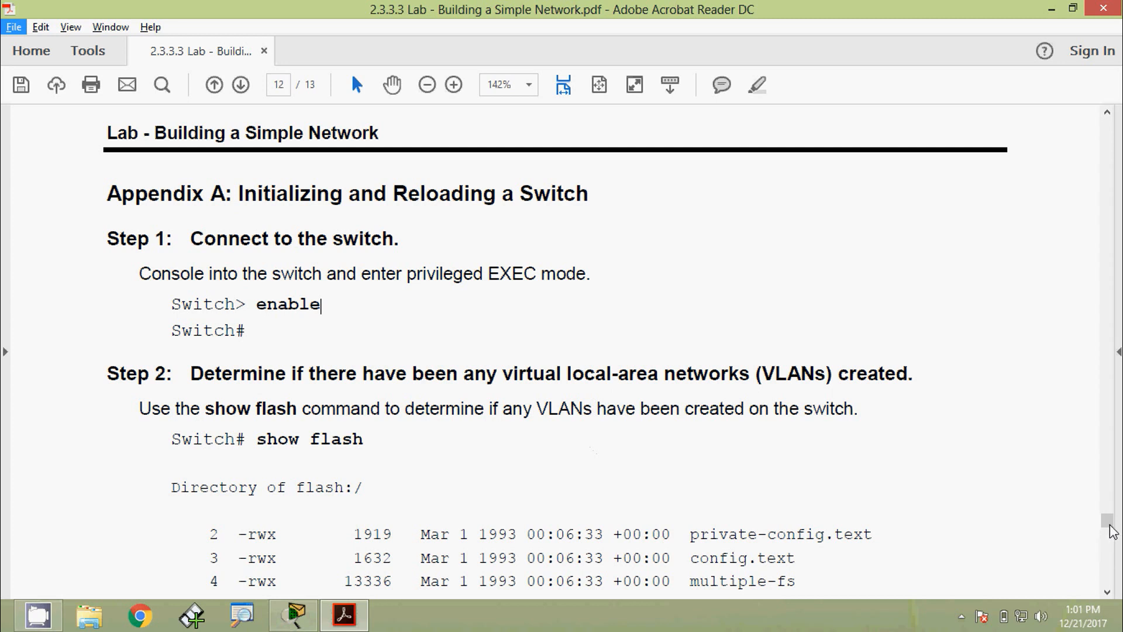
- Scroll to the example show flash output in the PDF and highlight its vlan.dat entry
scroll(1108, 535, down, 5)
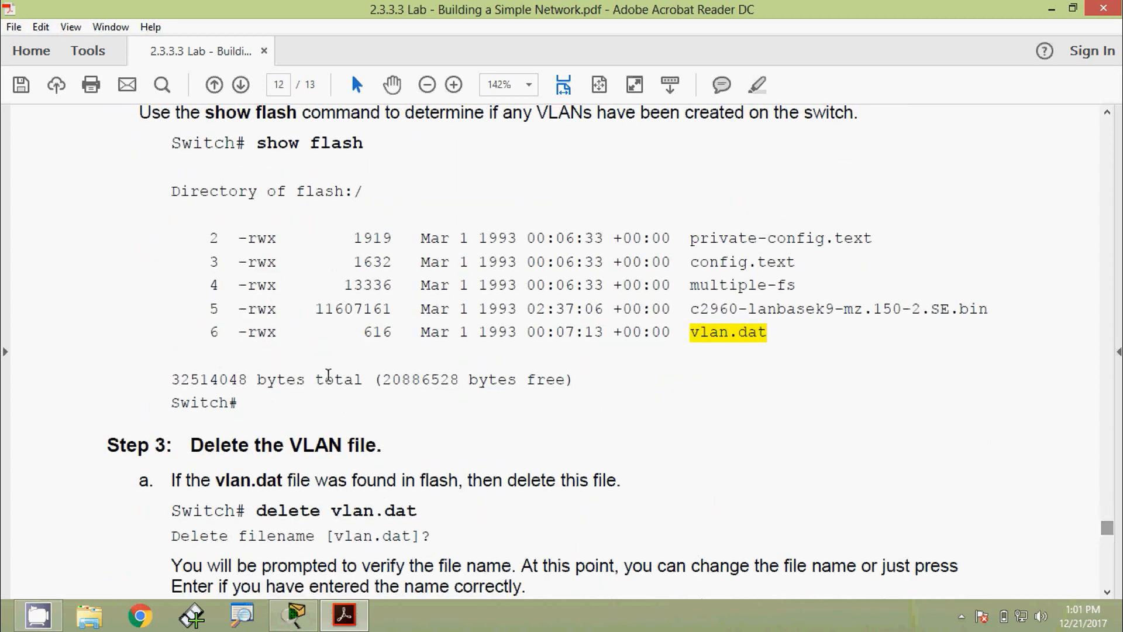
drag(206, 336, 765, 338)
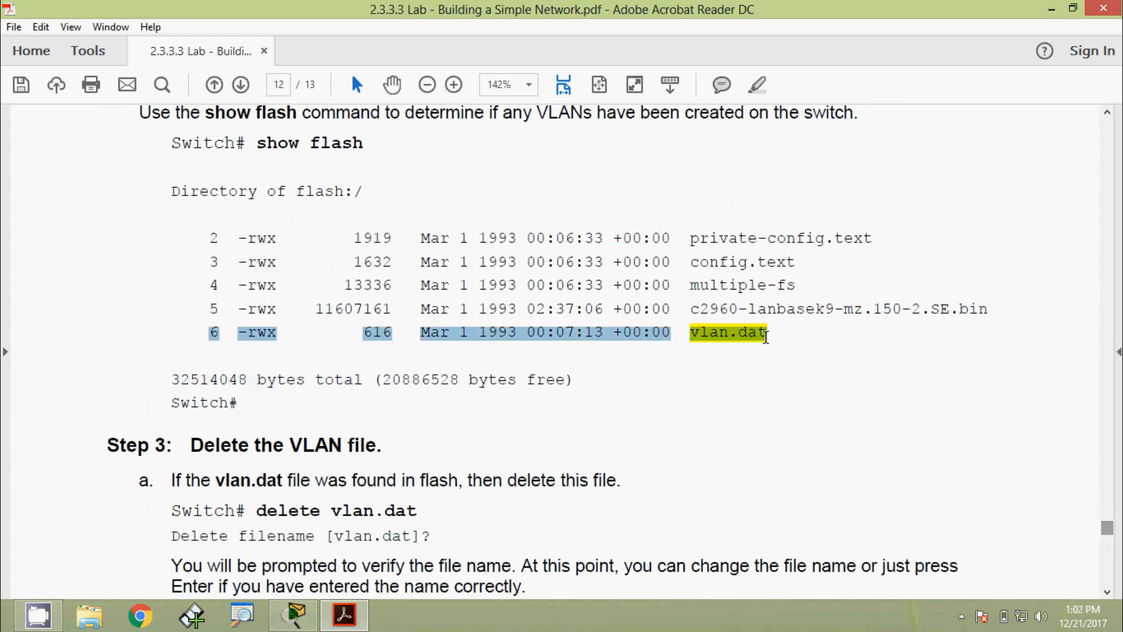
click(764, 339)
scroll(586, 397, up, 3)
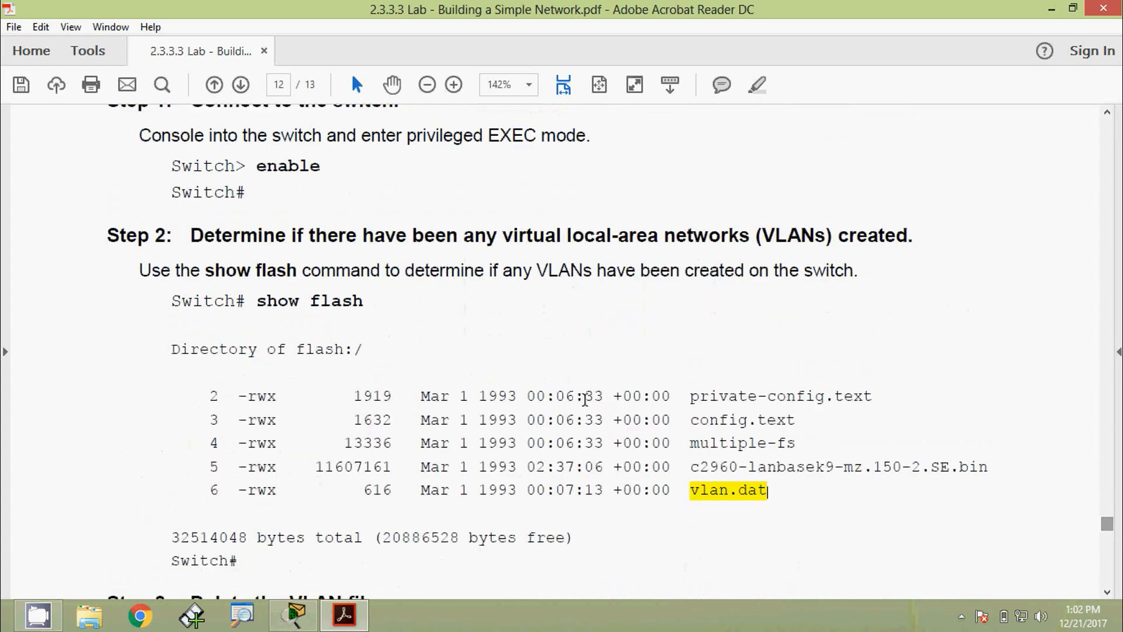
scroll(585, 400, up, 2)
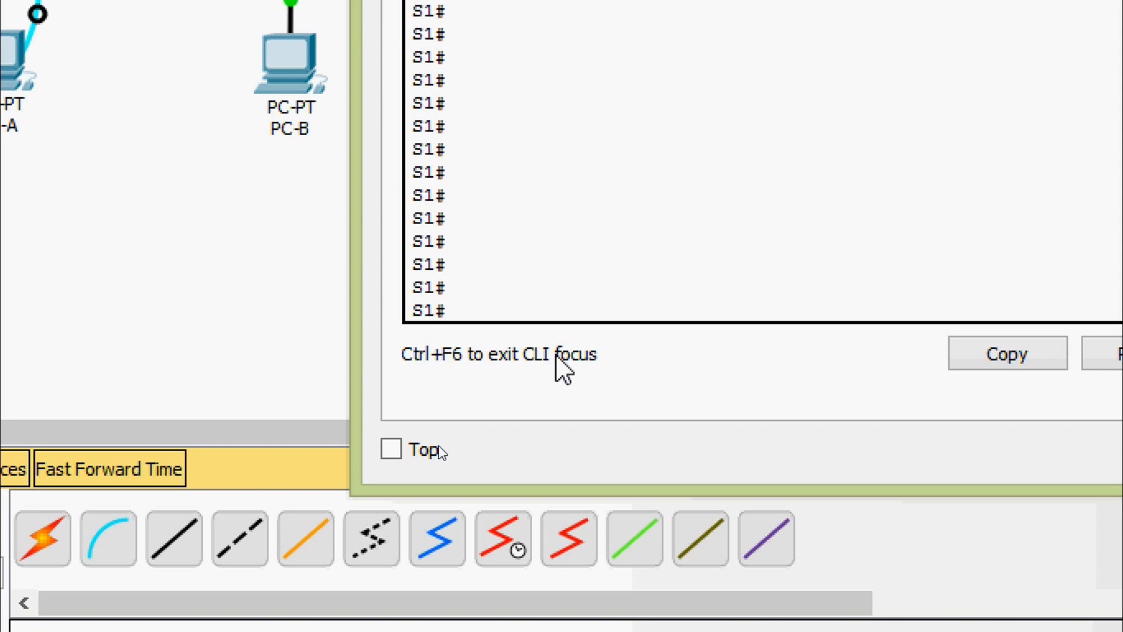
- Run show flash: on S1, listing only the c2960 IOS image and config.text
text(sh)
key(Tab)
text(fl)
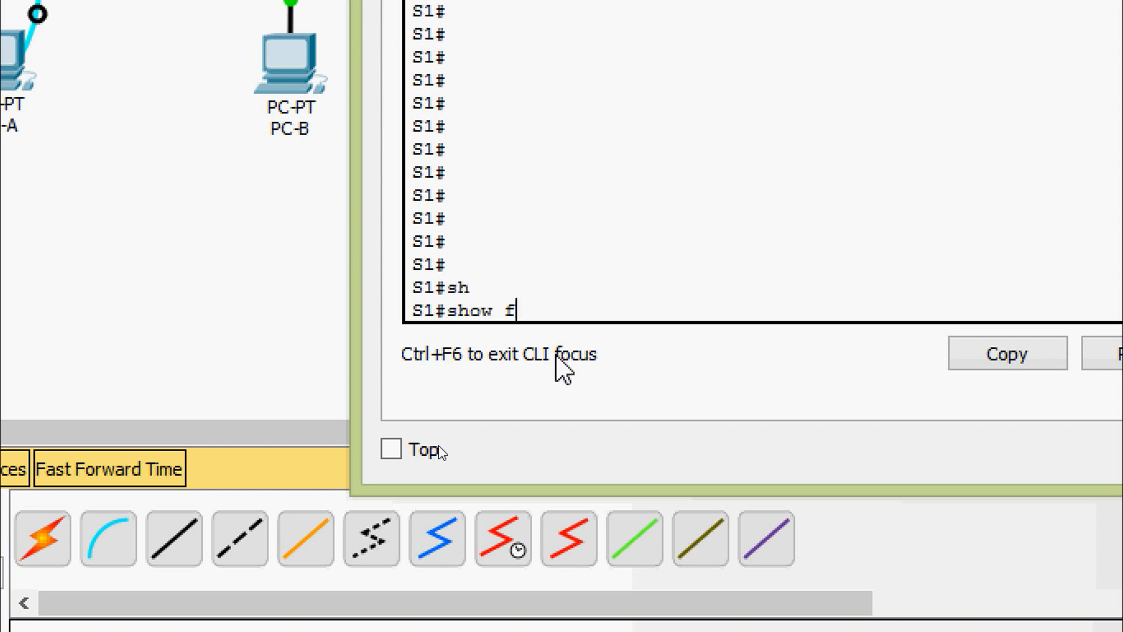
key(Tab)
key(Return)
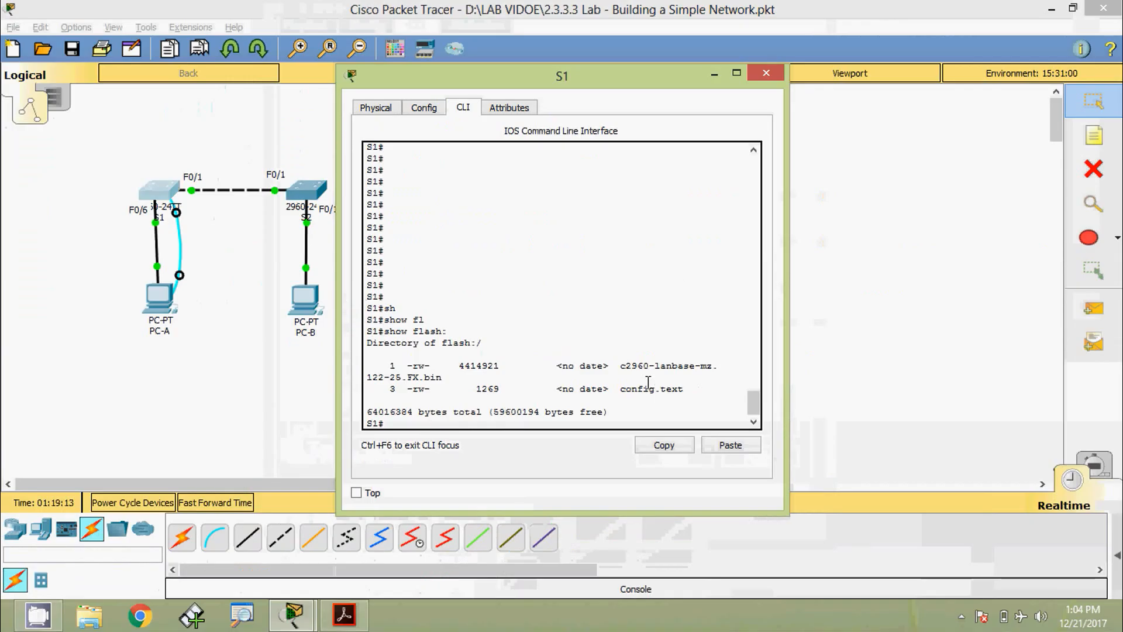
- Close S1's window, open S2's console, log in and enter privileged mode with enable
click(761, 74)
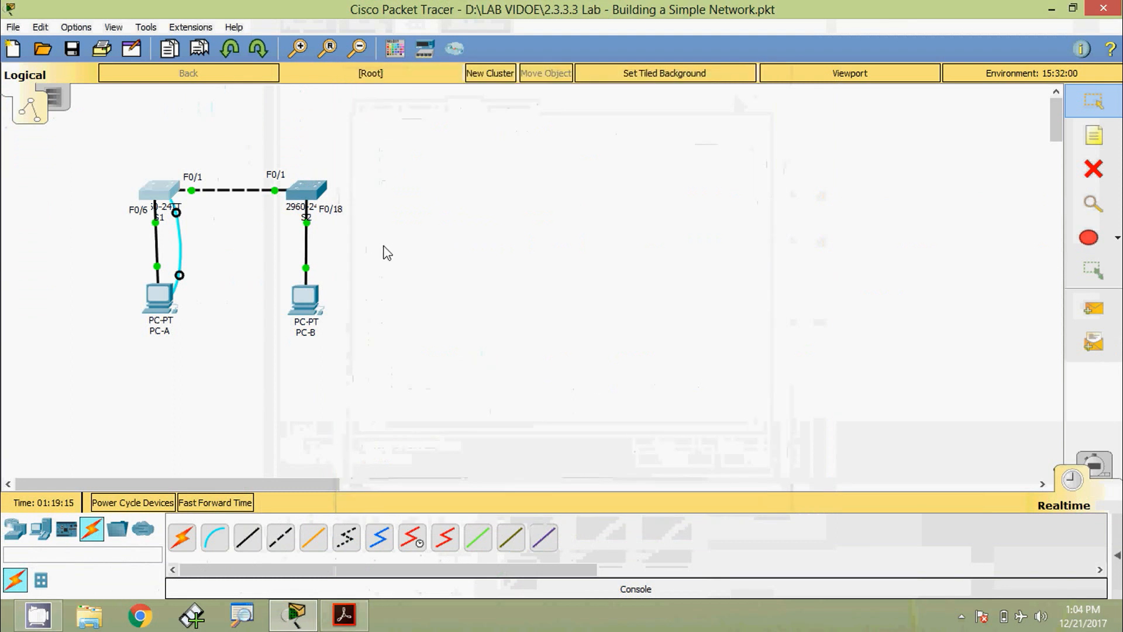
click(310, 190)
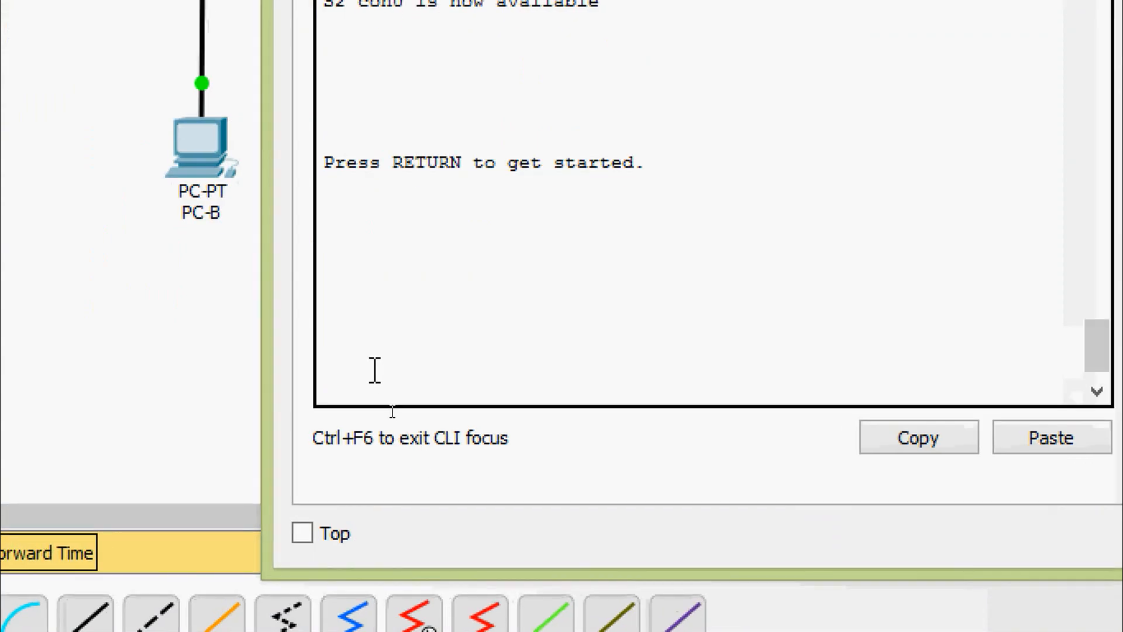
key(Return)
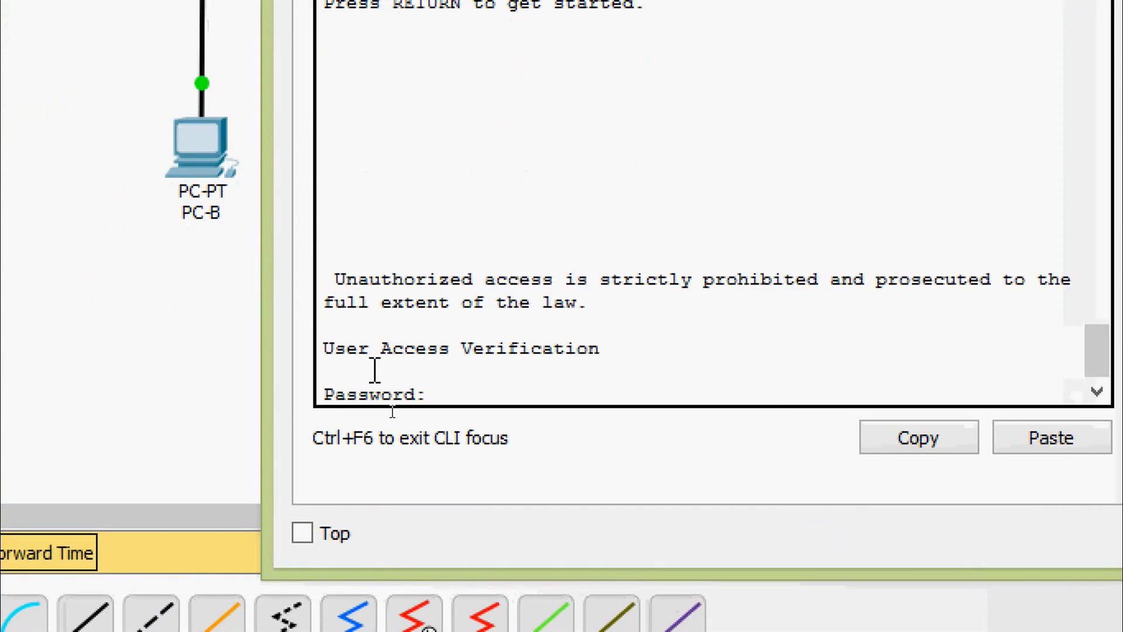
key(Return)
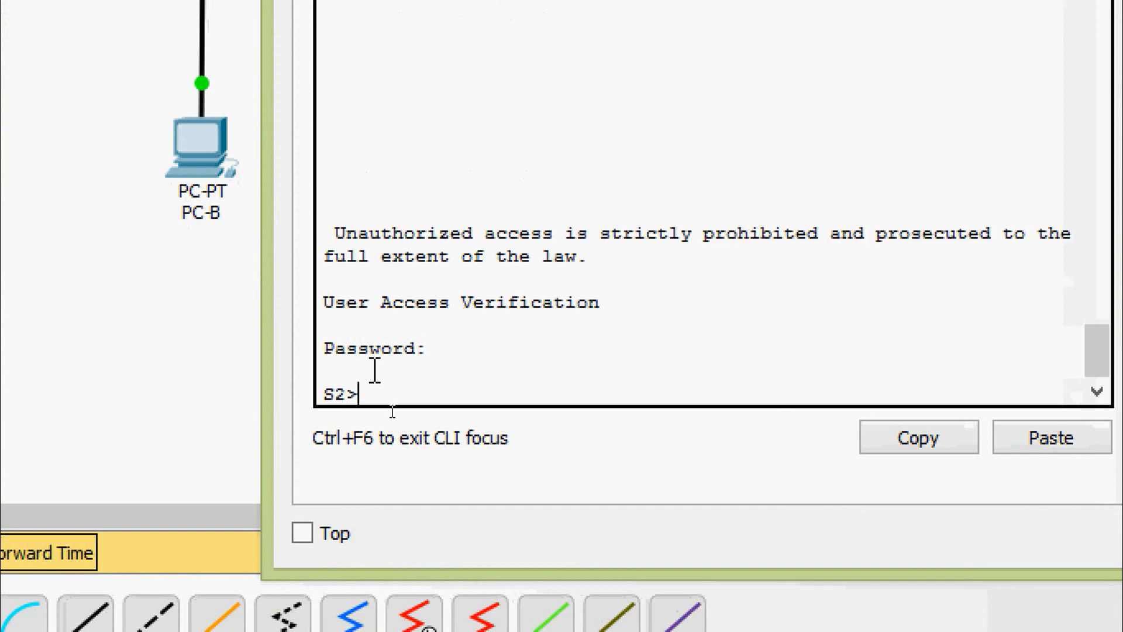
text(ena)
key(Tab)
key(Return)
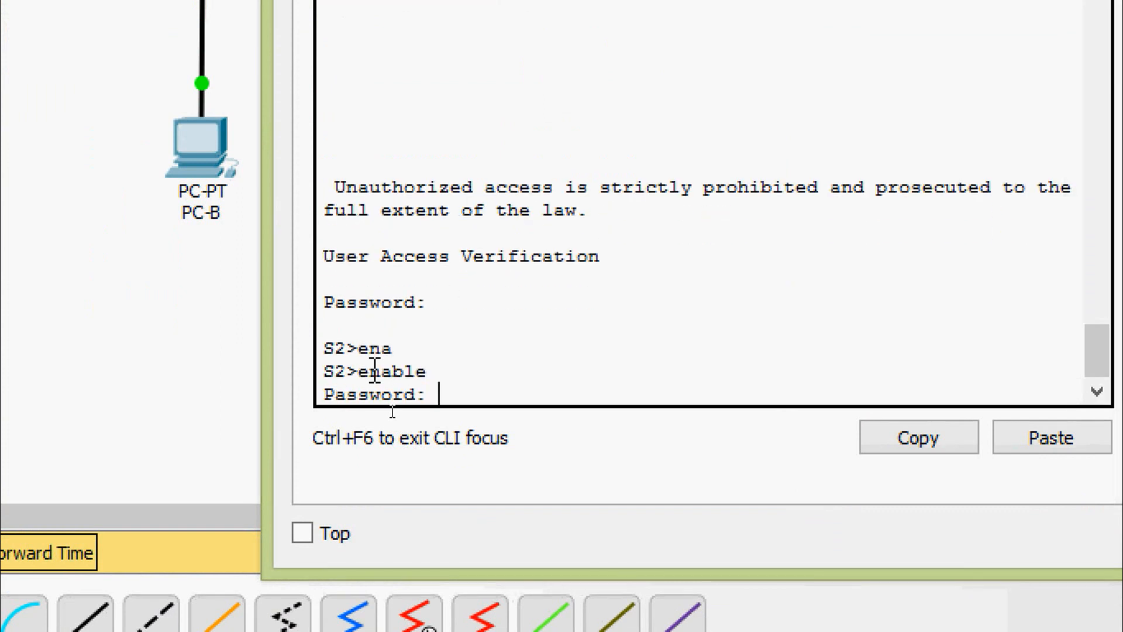
key(Return)
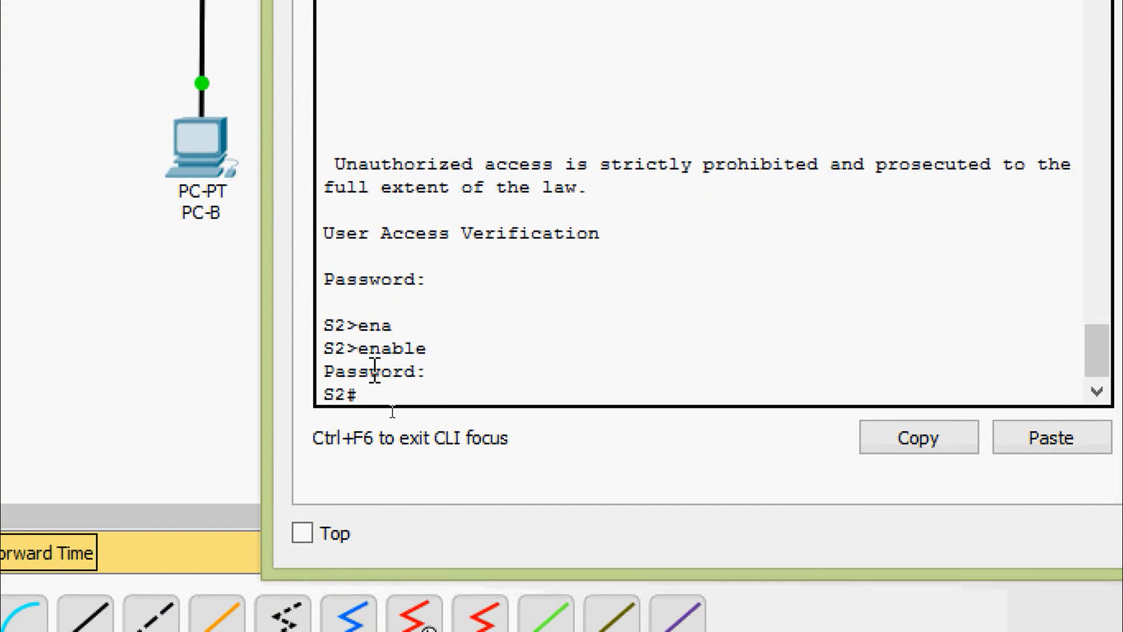
- Run show flash: on S2 to list its flash files
text(sh)
key(Tab)
text(s)
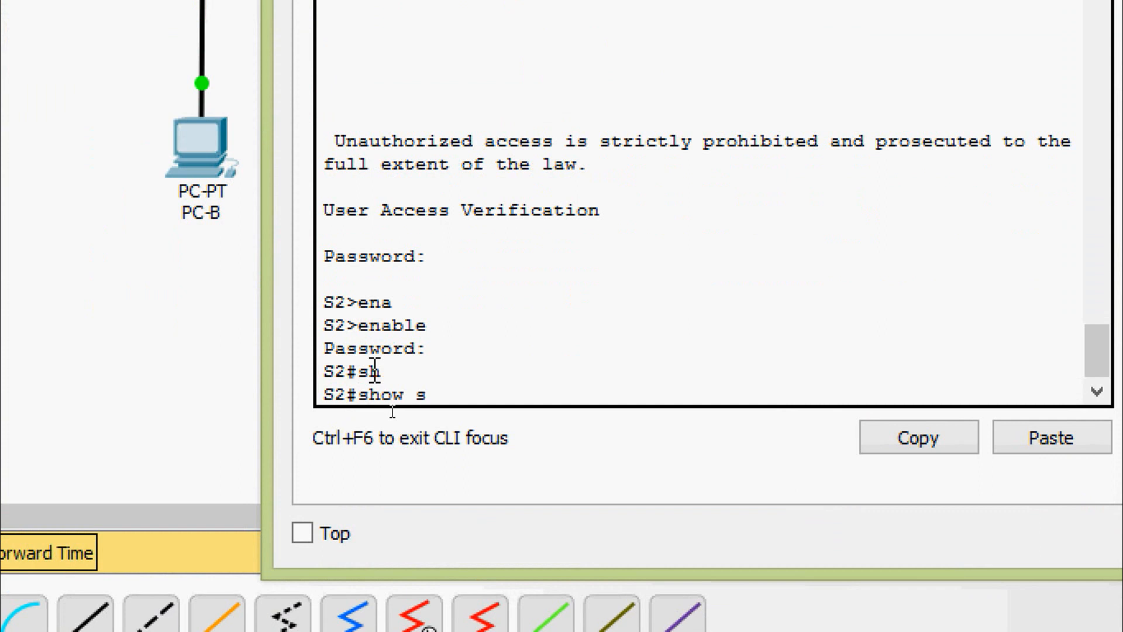
key(BackSpace)
text(fl)
key(Tab)
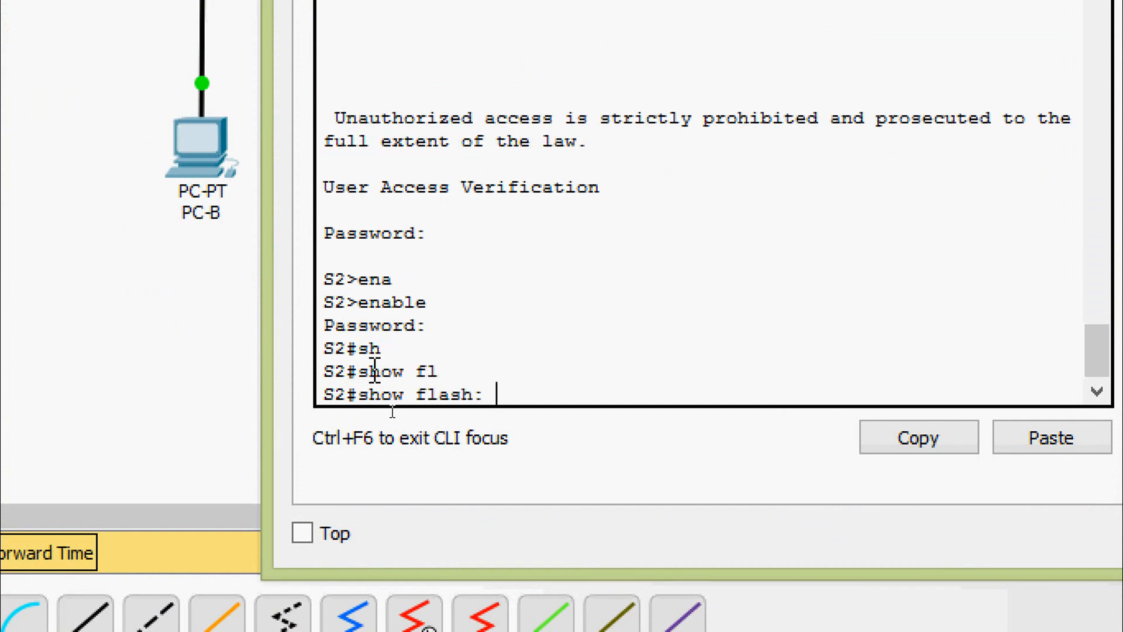
key(Return)
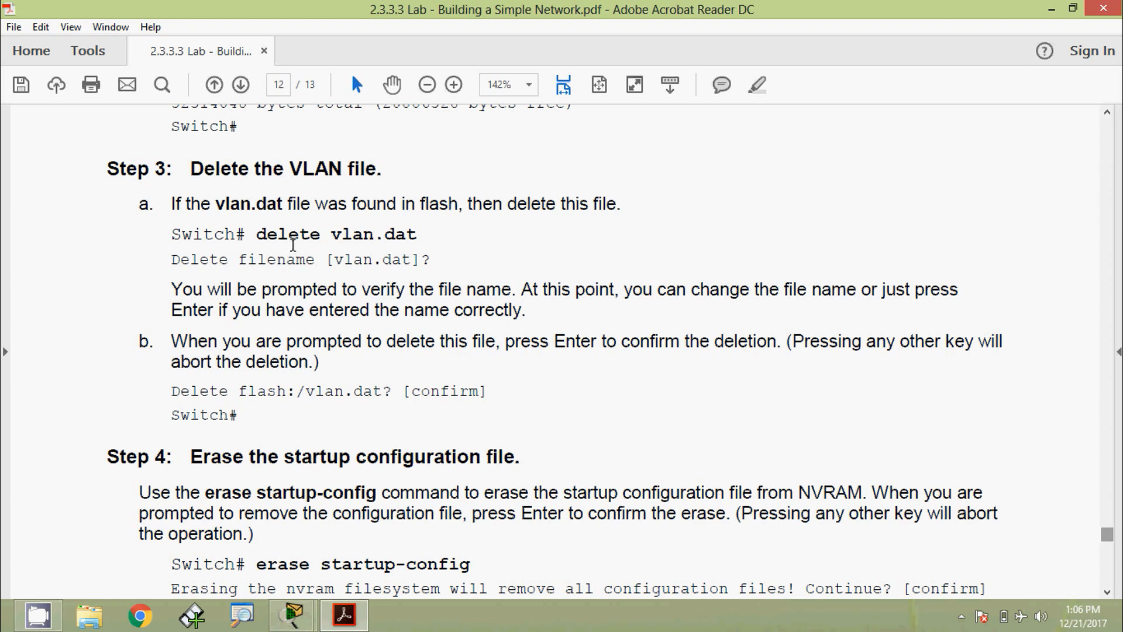
drag(266, 234, 422, 237)
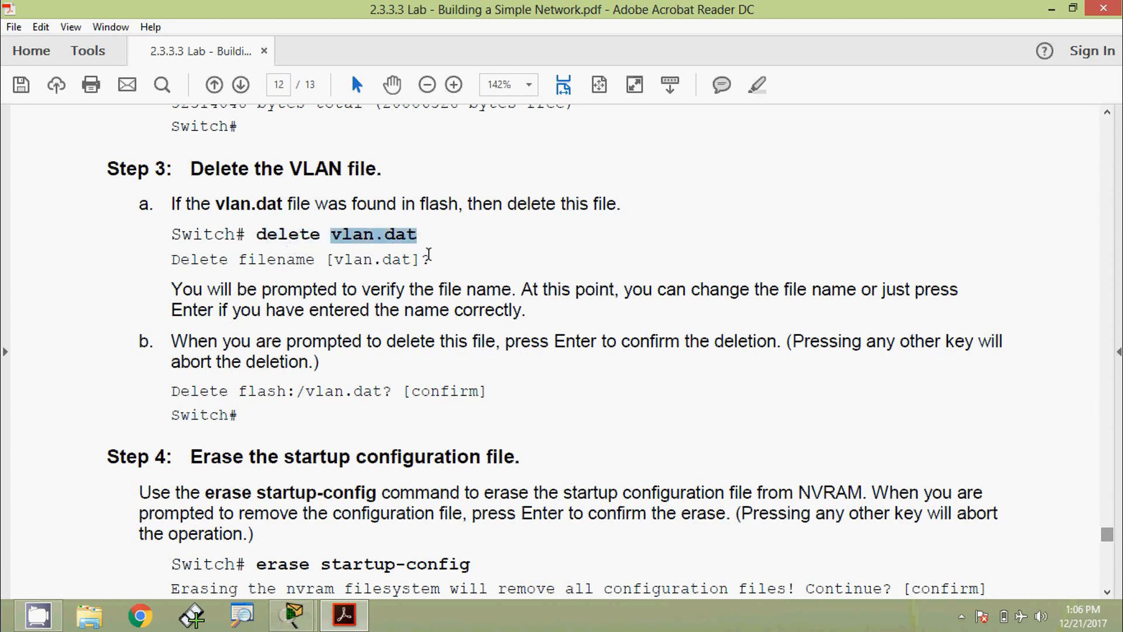
click(428, 255)
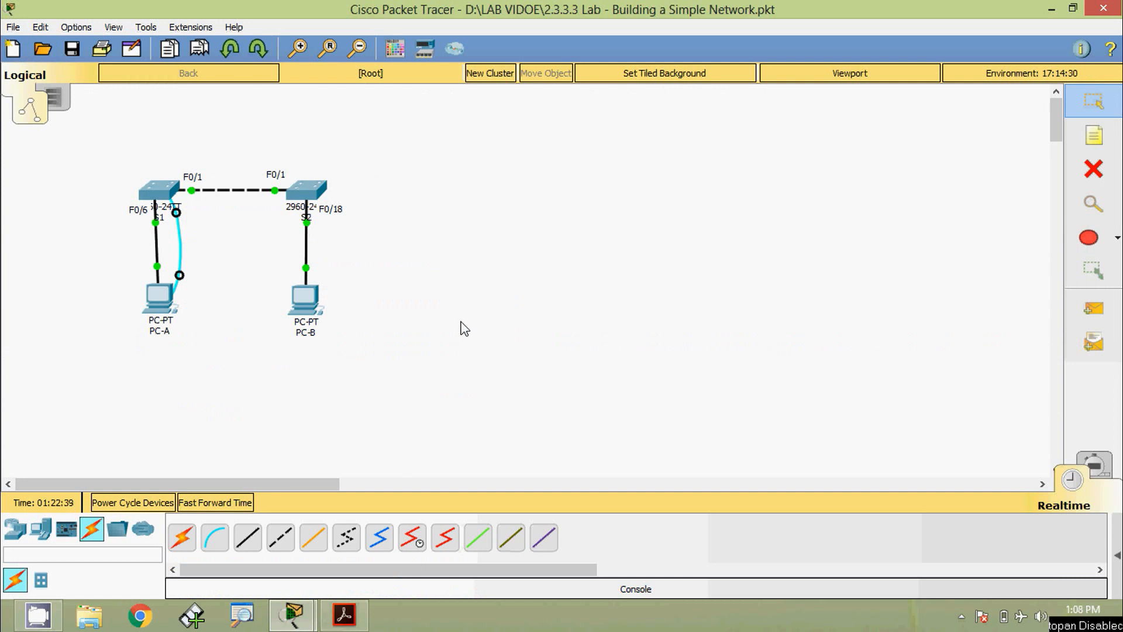
- Open S1's CLI, run show flash:, and highlight the vlan.dat entry
click(158, 191)
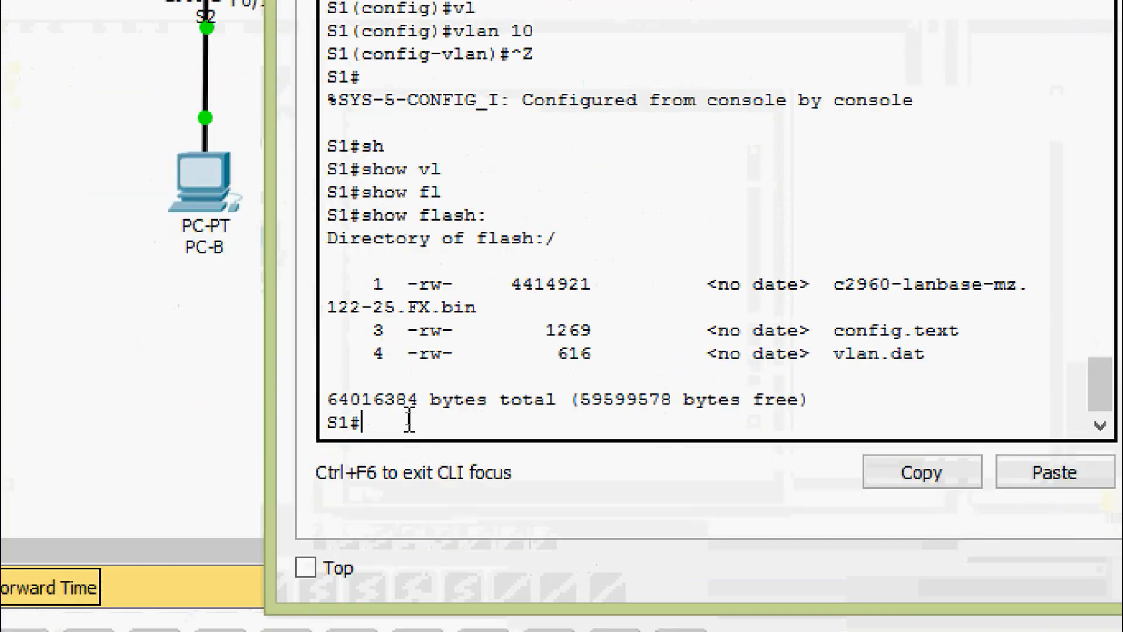
text(sh)
key(Tab)
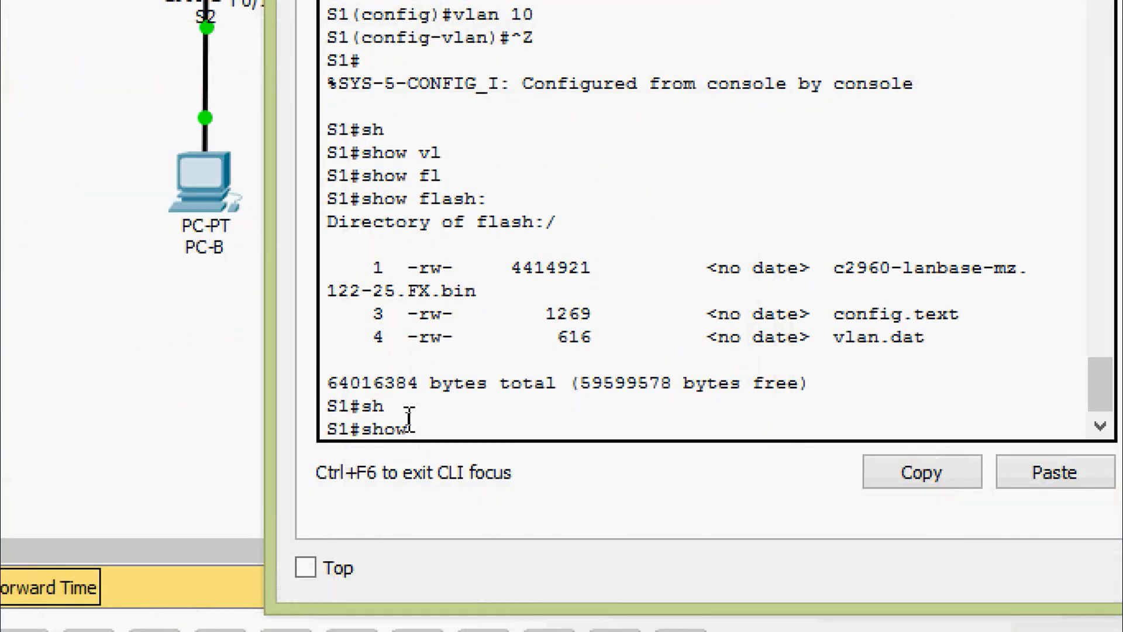
text(fla)
key(Tab)
key(Return)
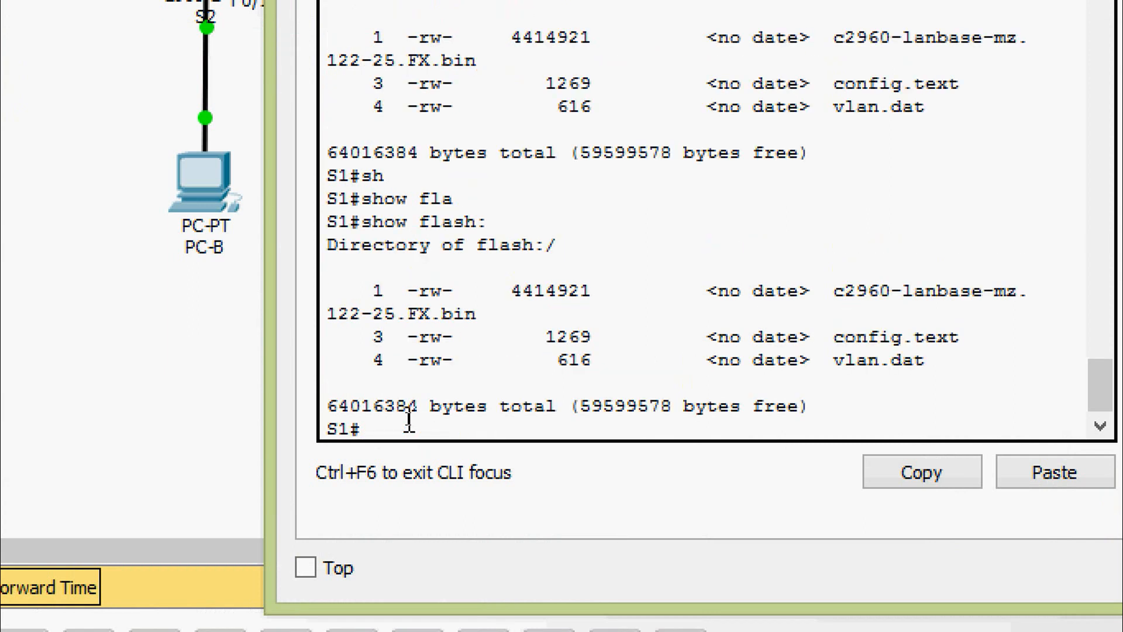
drag(832, 361, 932, 360)
click(555, 424)
- Delete vlan.dat from S1's flash, accepting the file name and confirming the deletion
text(dle)
key(Tab)
key(BackSpace)
key(BackSpace)
text(el)
key(Tab)
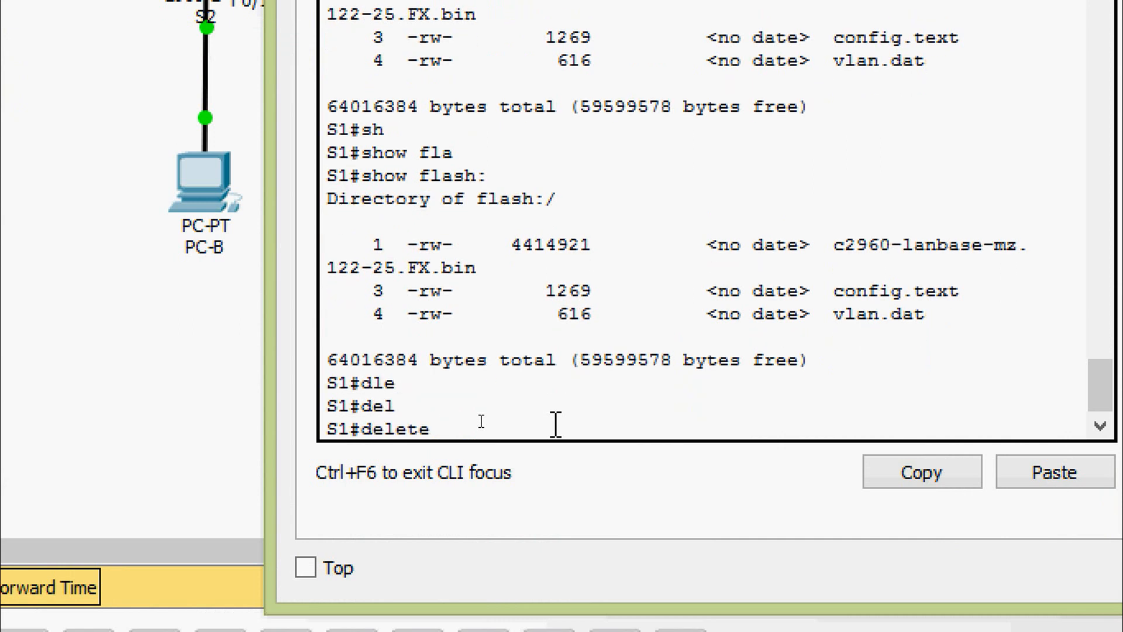
text(vlan.dat)
key(Return)
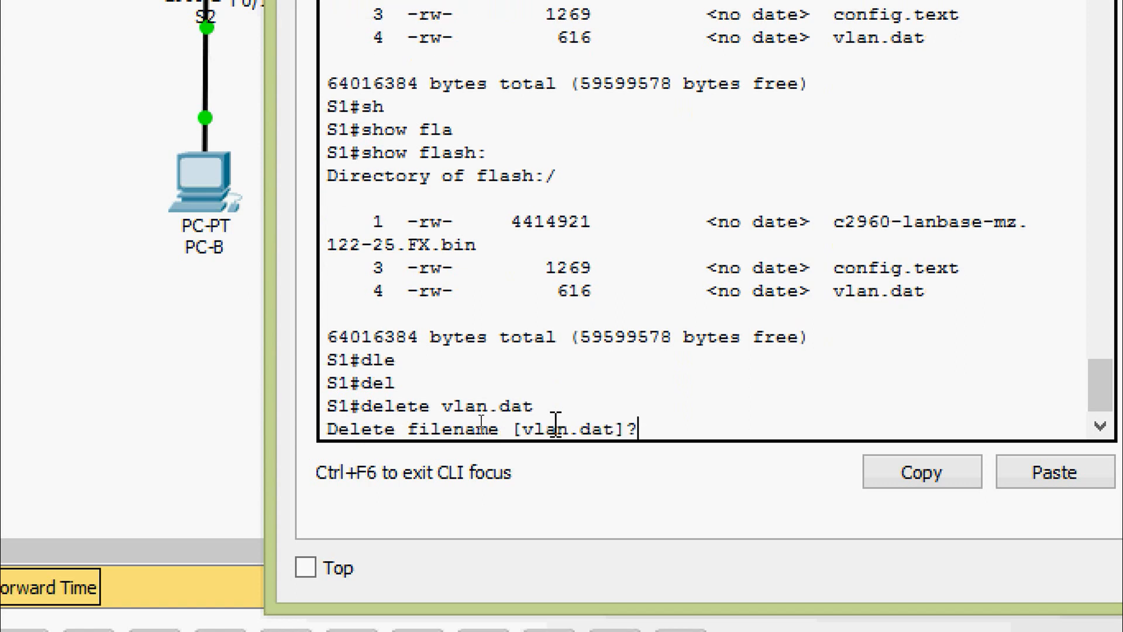
key(Return)
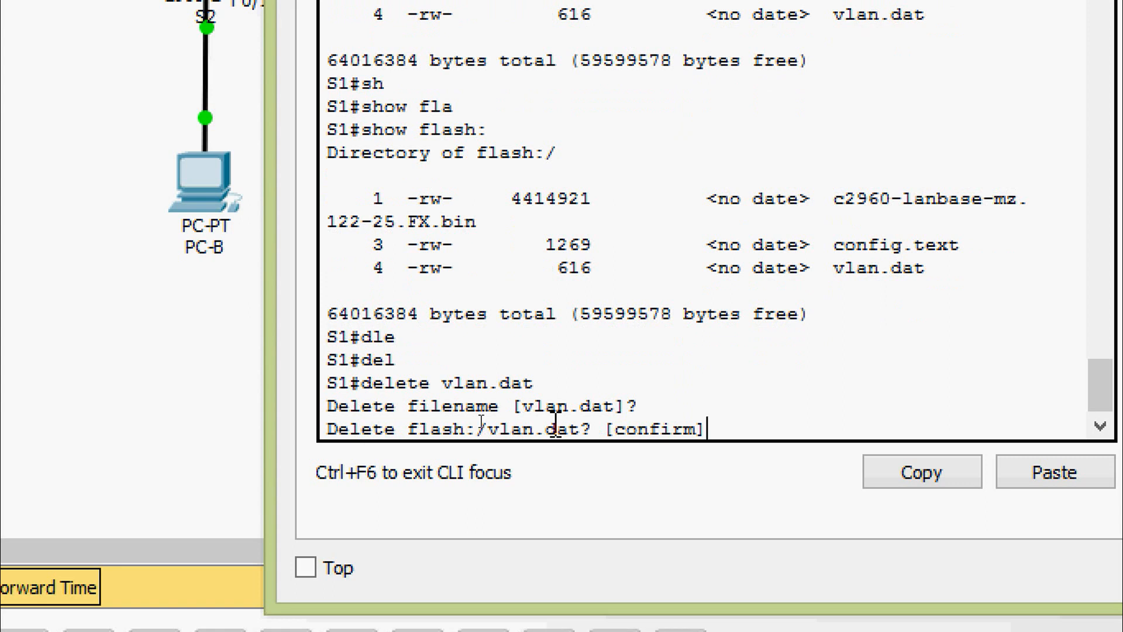
key(Return)
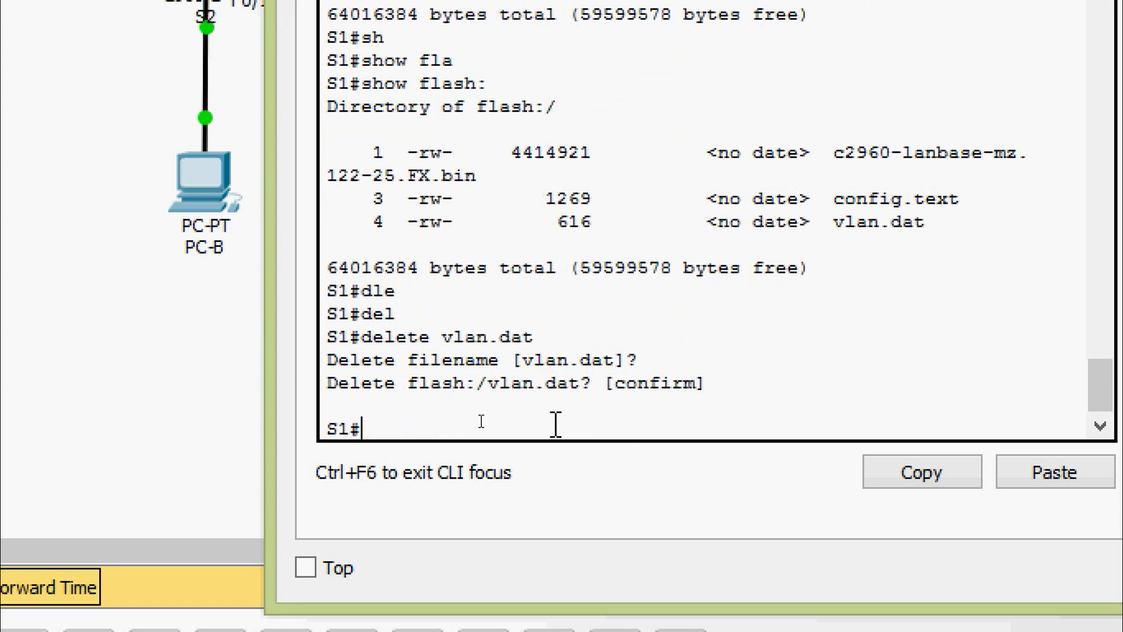
key(Return)
- Rerun show flash: on S1 to verify vlan.dat is gone
text(sh)
key(Tab)
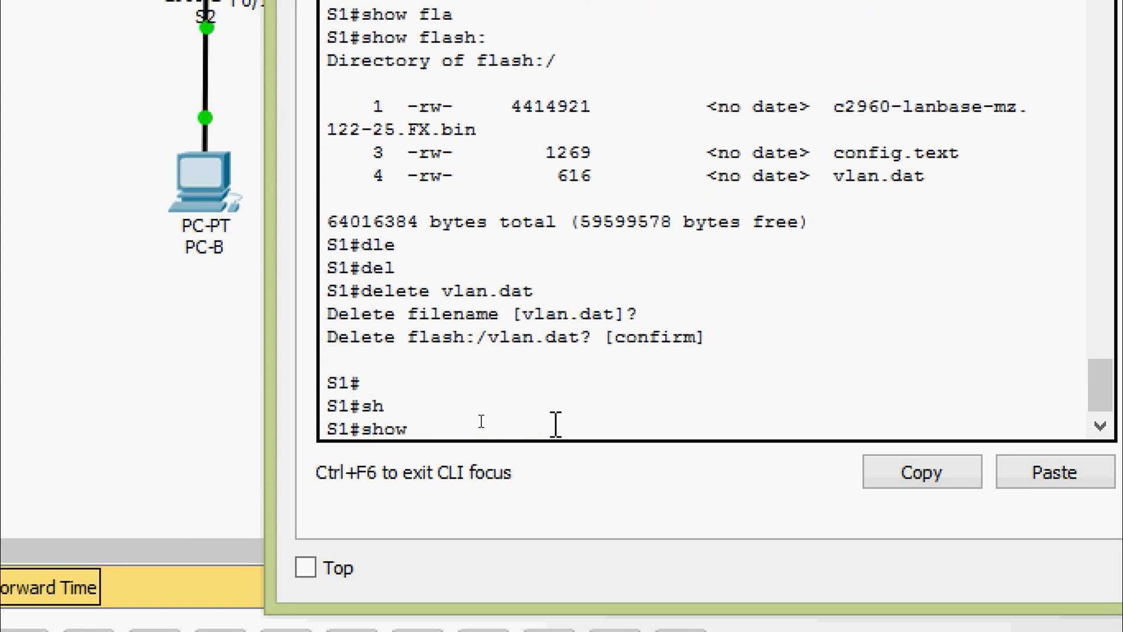
text(fl)
key(Tab)
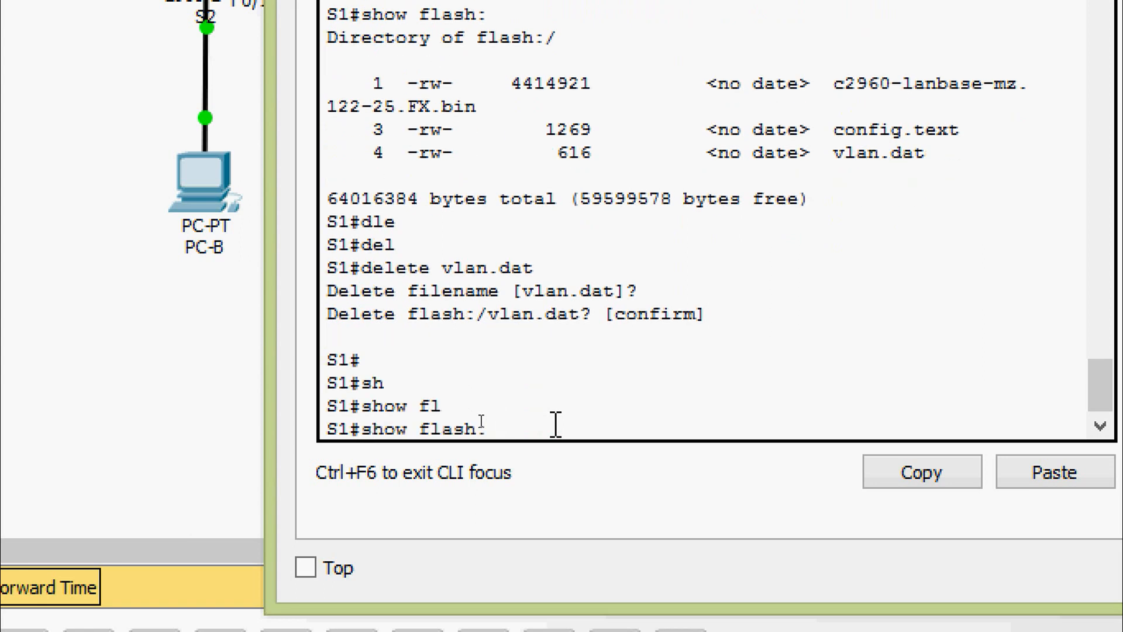
key(Return)
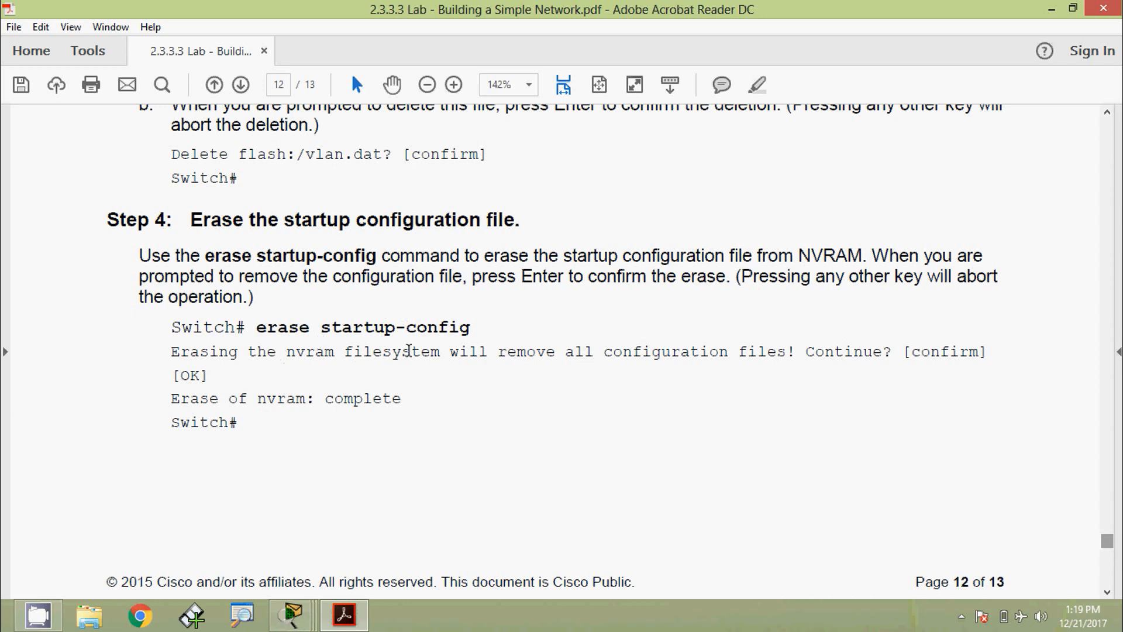
- Enter erase startup-config on S1 and confirm erasing the NVRAM configuration
scroll(383, 379, down, 6)
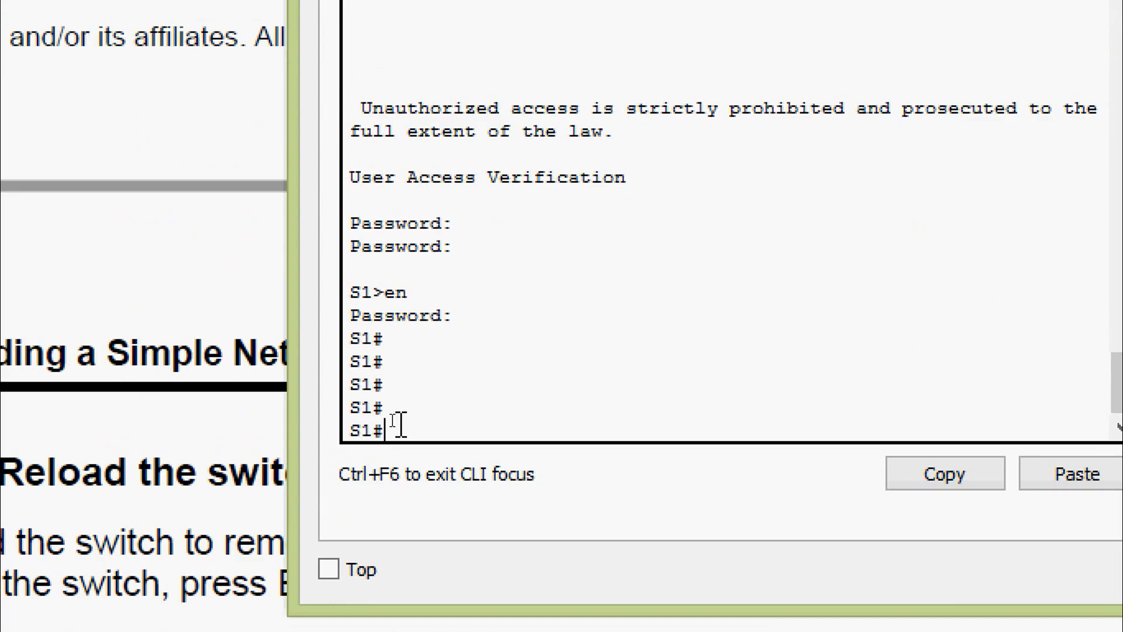
text(era)
key(Tab)
text(st)
key(Tab)
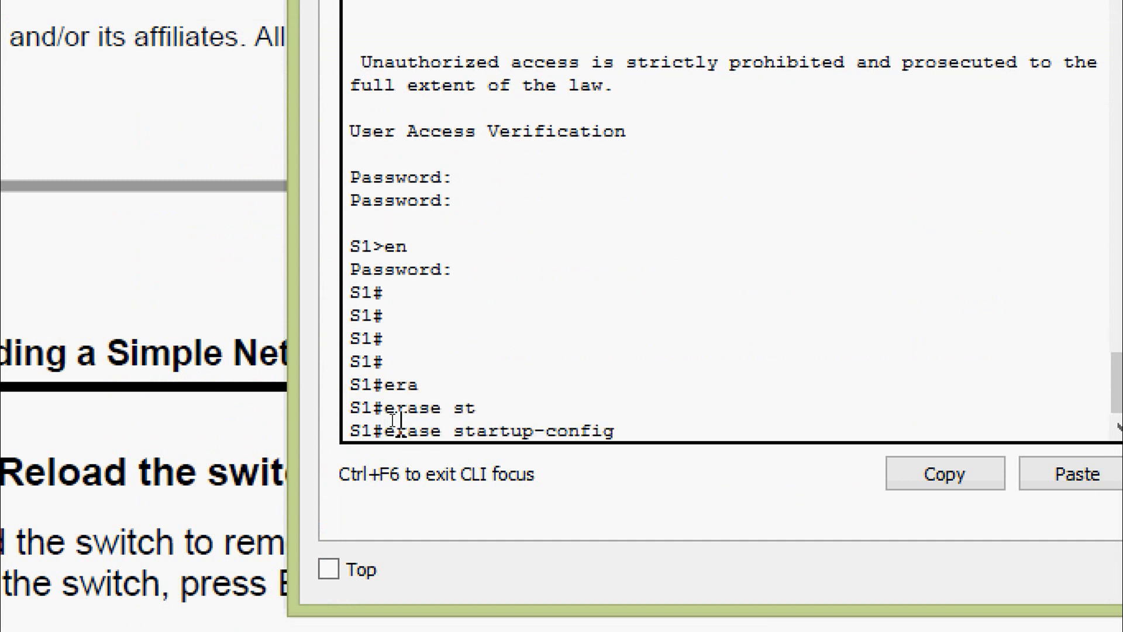
key(Return)
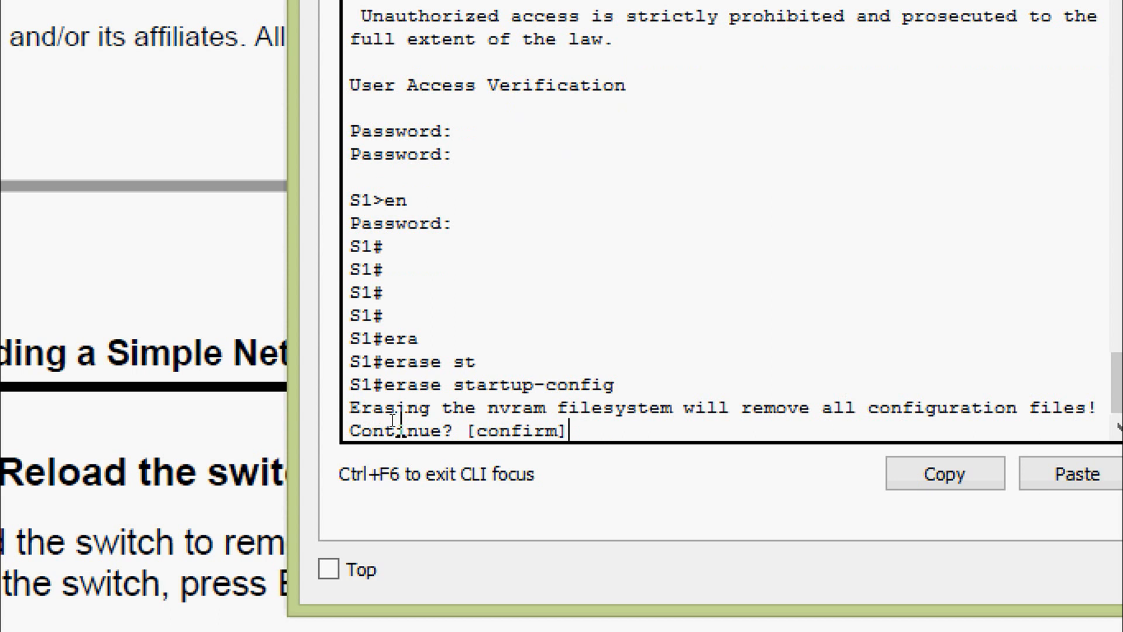
key(Return)
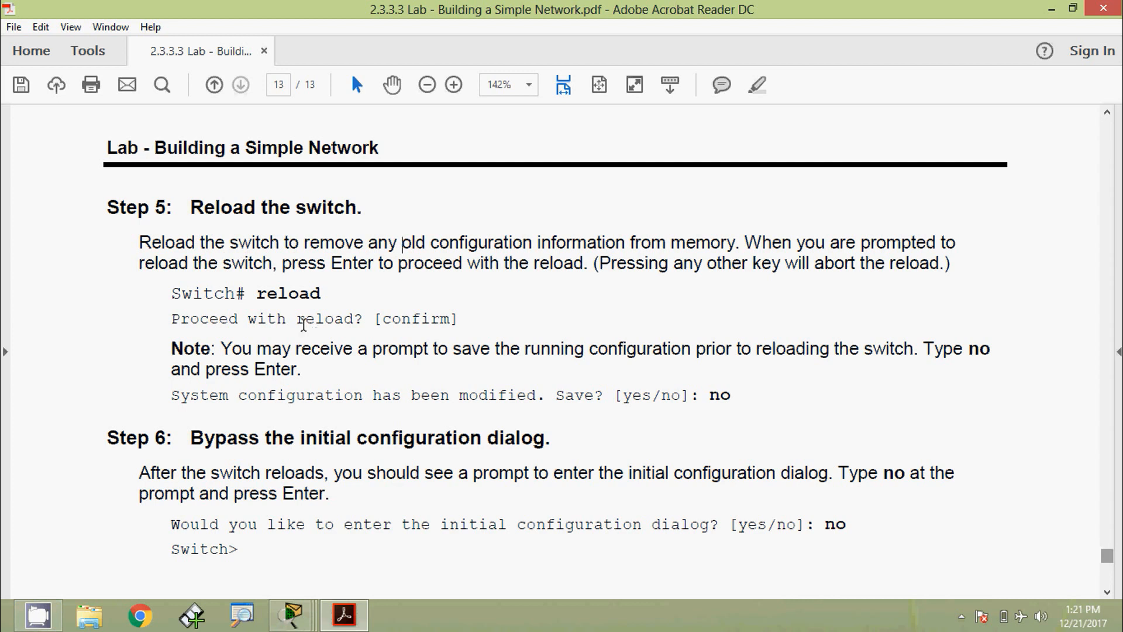
- Reload S1, answer no to saving, confirm, and wake the console after the reboot
click(256, 294)
key(shift+Right)
key(shift+Right)
key(shift+Right)
key(shift+Right)
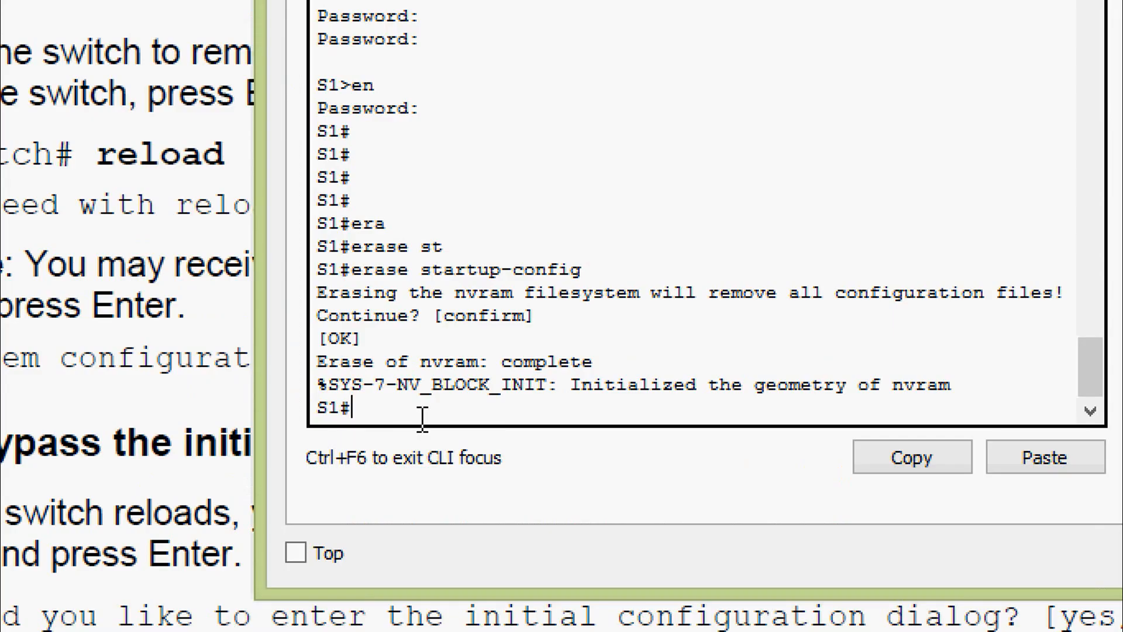
text(reloa)
key(Tab)
key(Return)
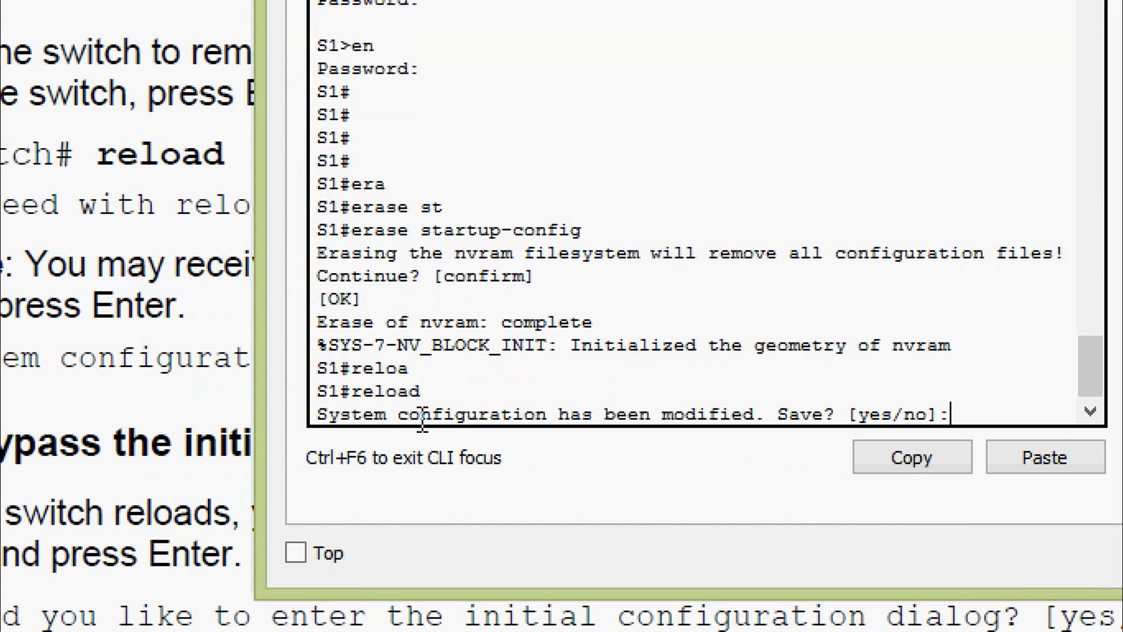
text(no)
key(Return)
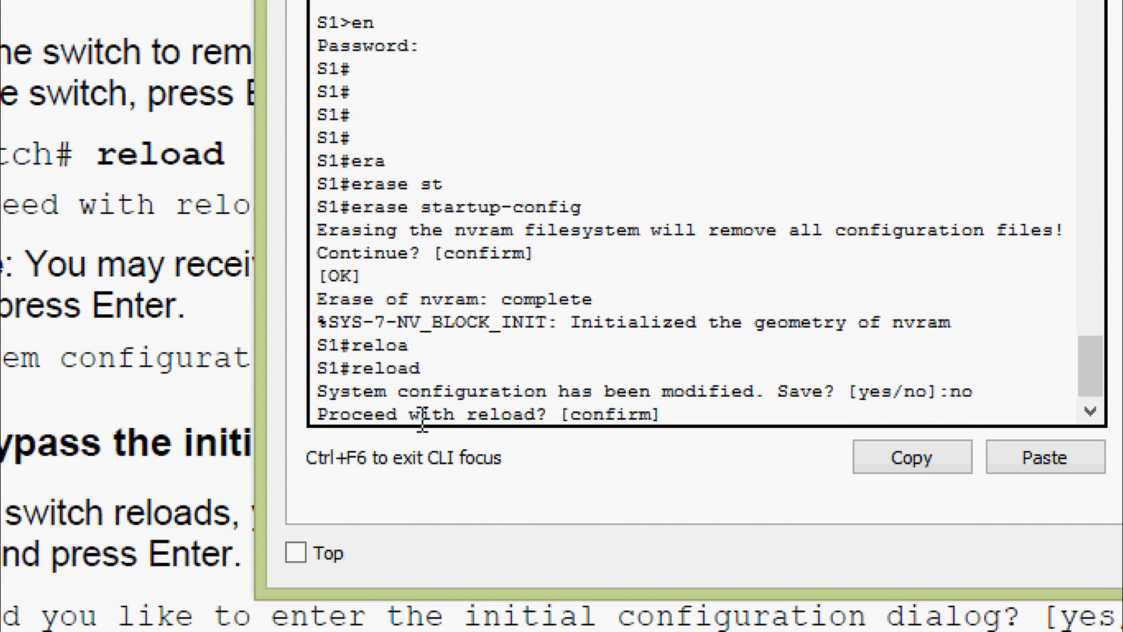
key(Return)
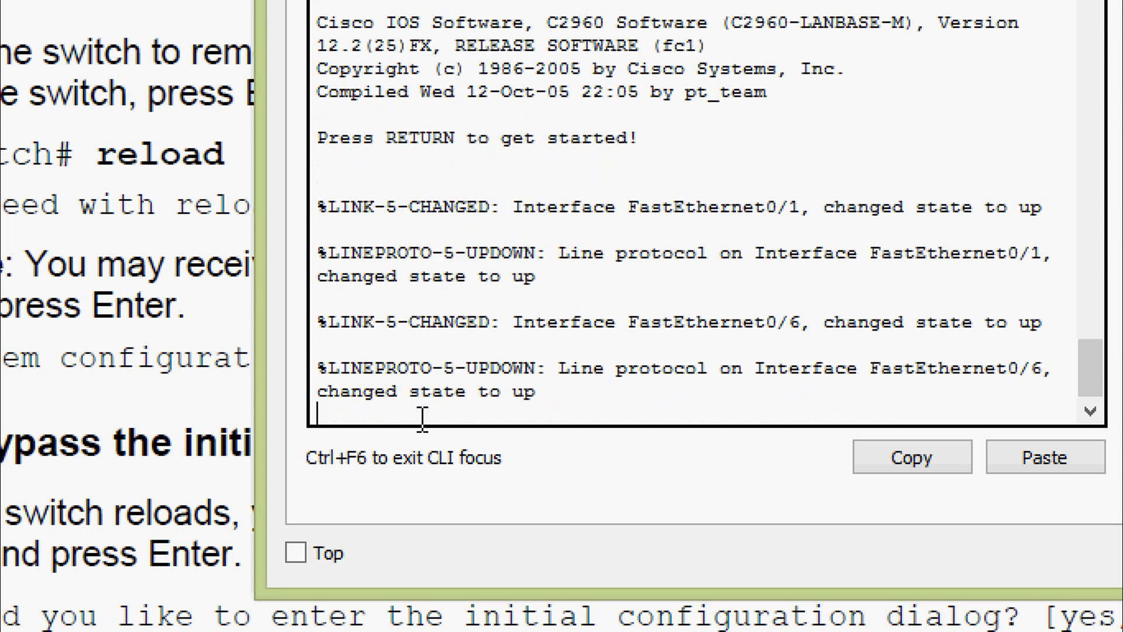
key(Return)
key(Return)
key(Return)
key(Return)
key(Return)
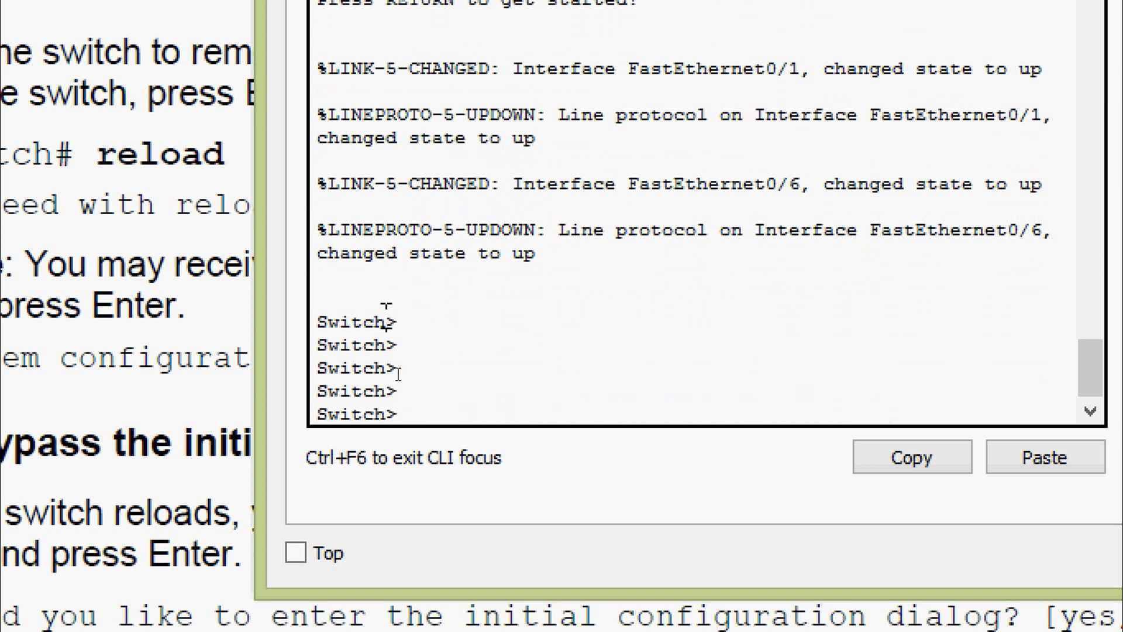
- Highlight the default Switch hostname to confirm the reset
drag(386, 321, 311, 322)
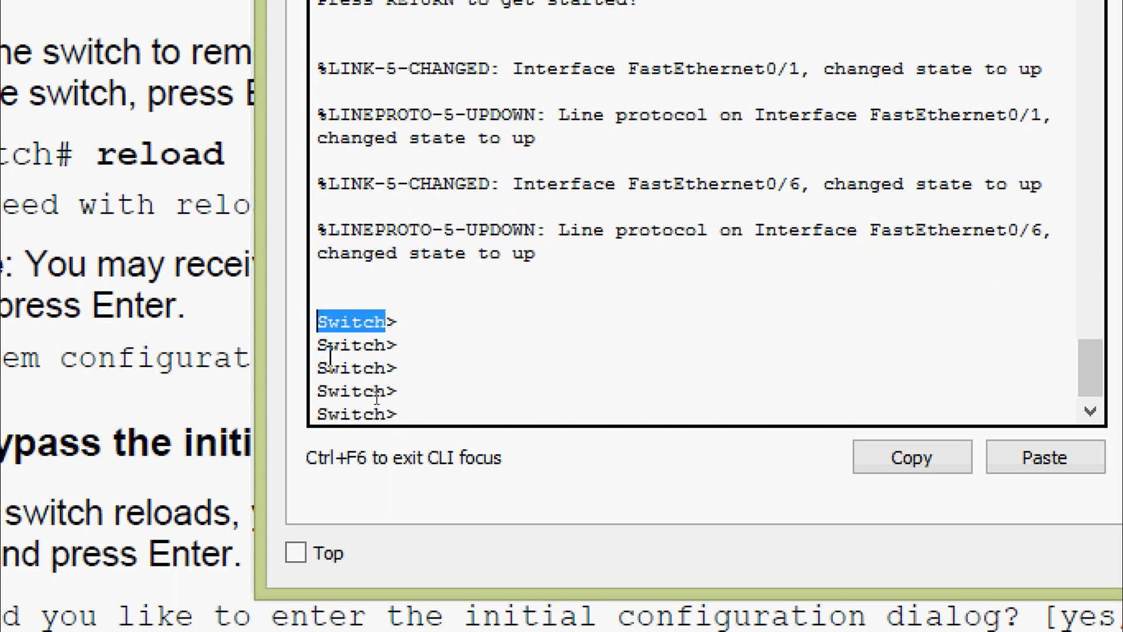
click(353, 370)
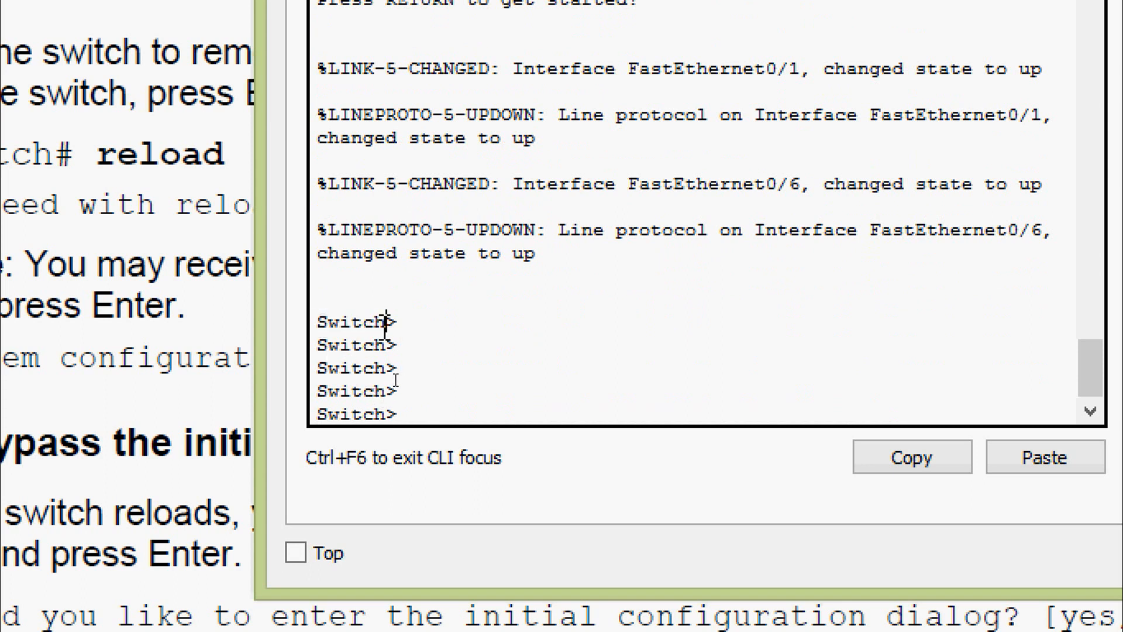
drag(384, 322, 316, 322)
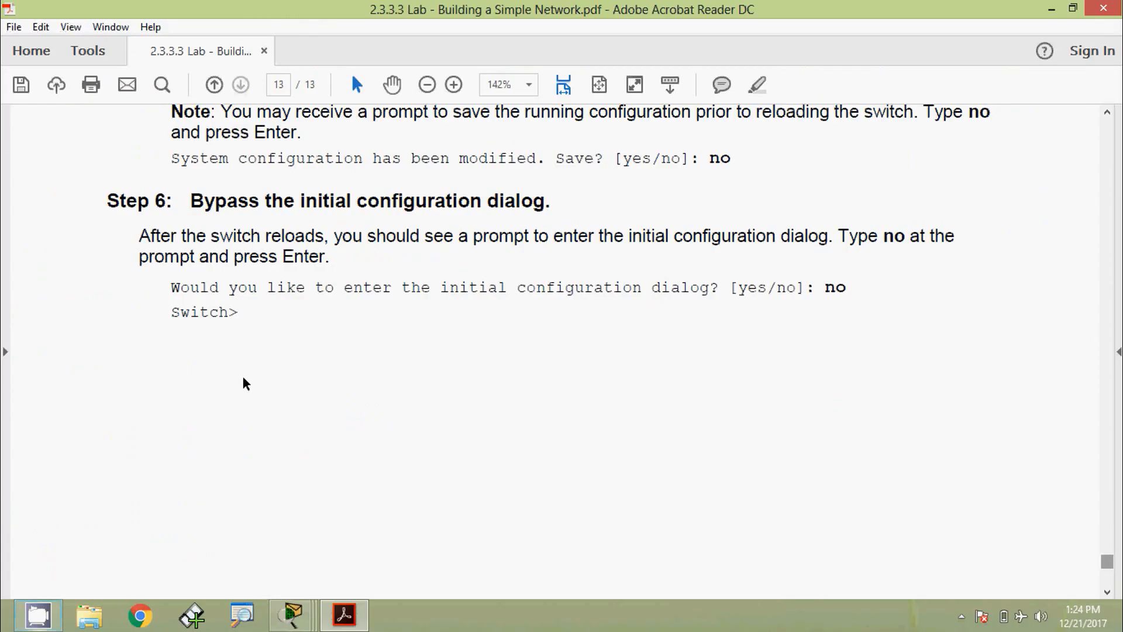
scroll(244, 381, up, 1)
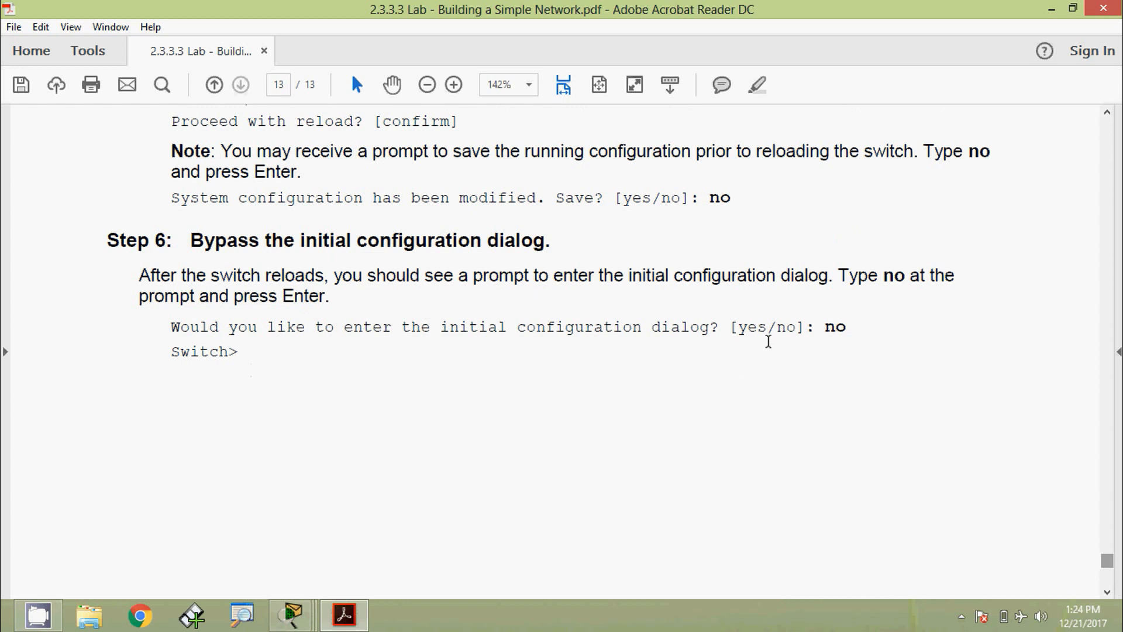
drag(825, 331, 850, 329)
click(510, 348)
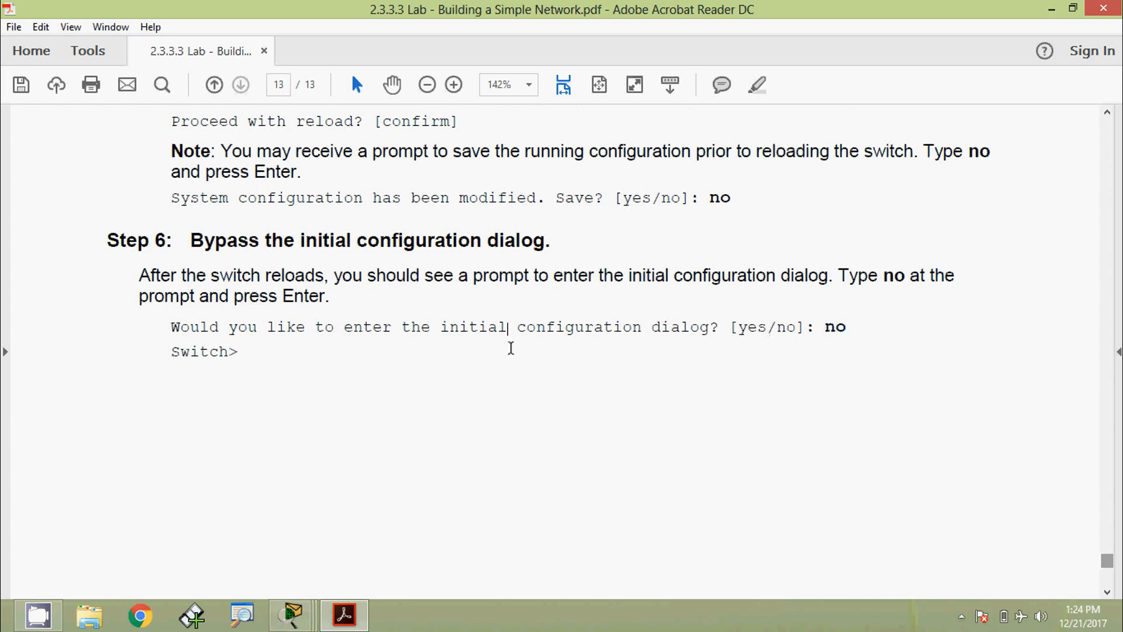